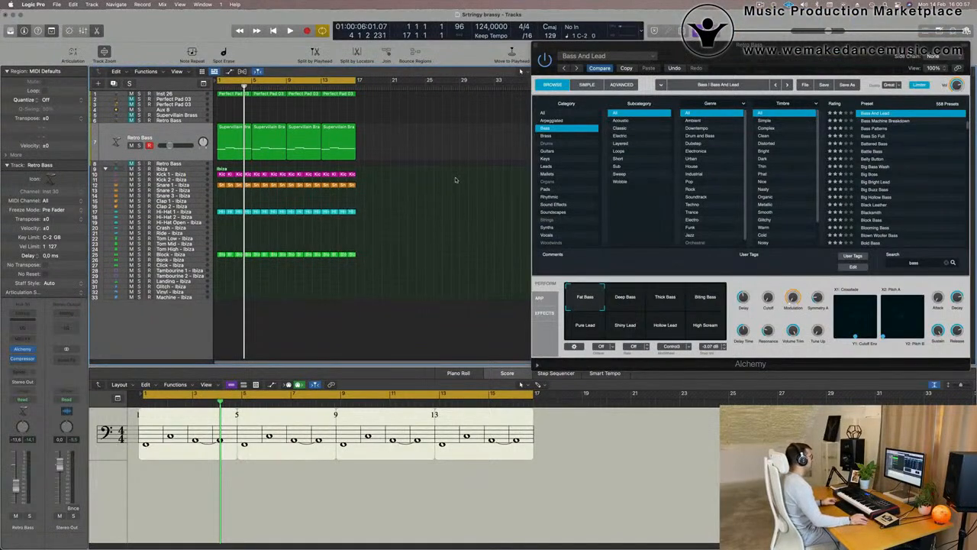
Play the arrangement from the beginning with the tracks enlarged in the timeline
key(Return)
key(space)
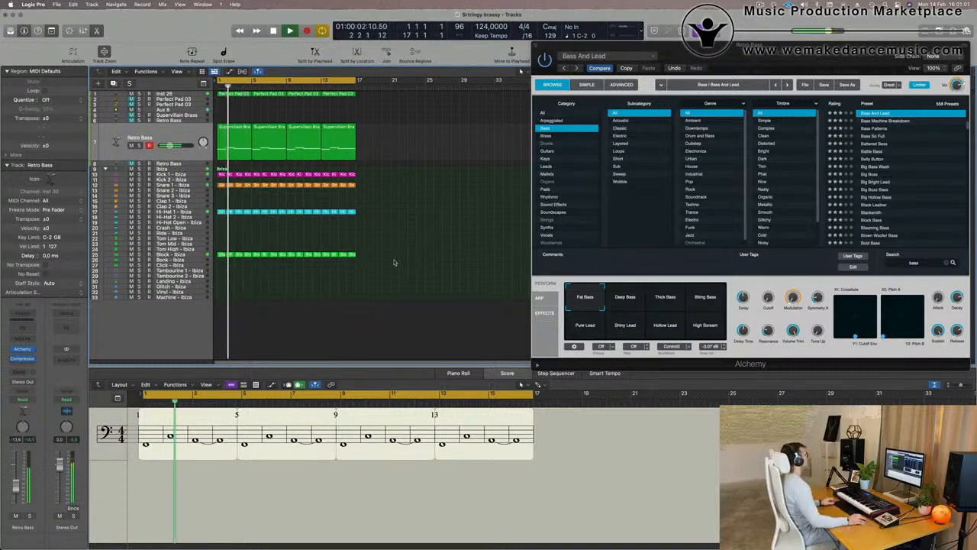
scroll(395, 261, up, 5)
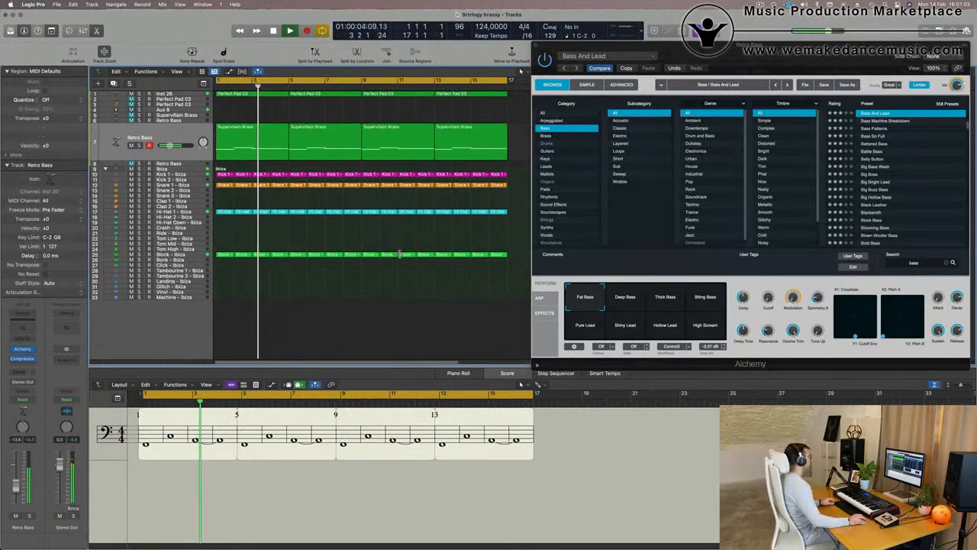
scroll(395, 256, up, 6)
scroll(404, 226, down, 1)
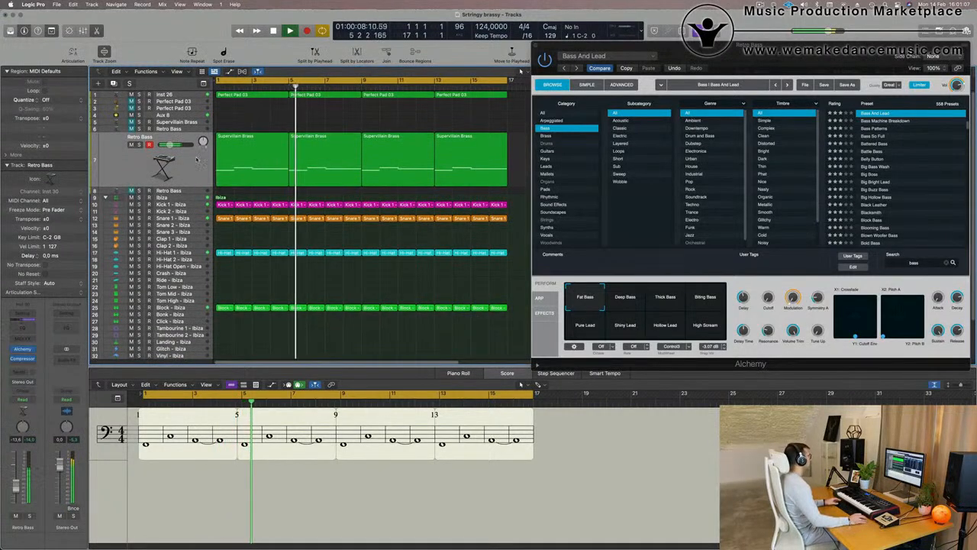
Solo the Retro Bass track on track 7 to hear it alone, then unsolo it and stop playback
click(139, 156)
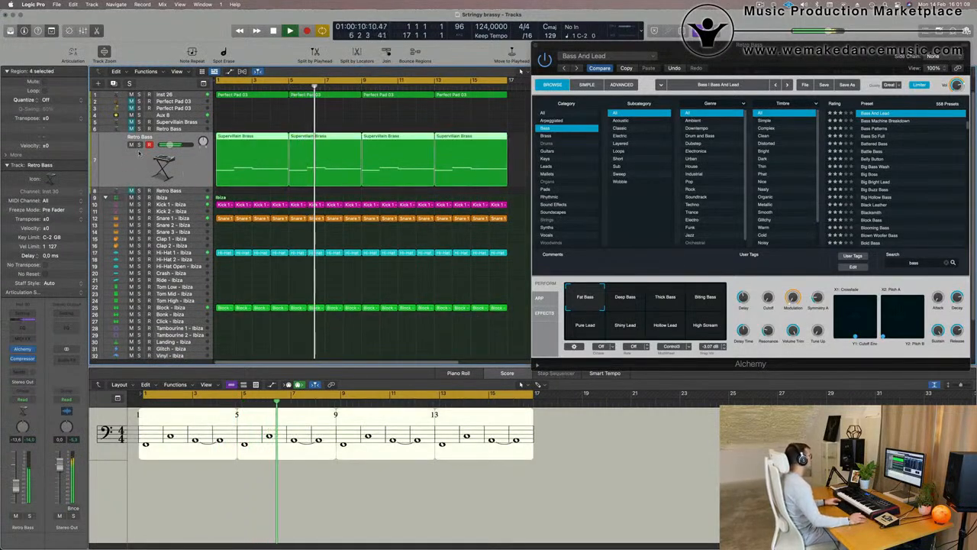
key(ctrl+s)
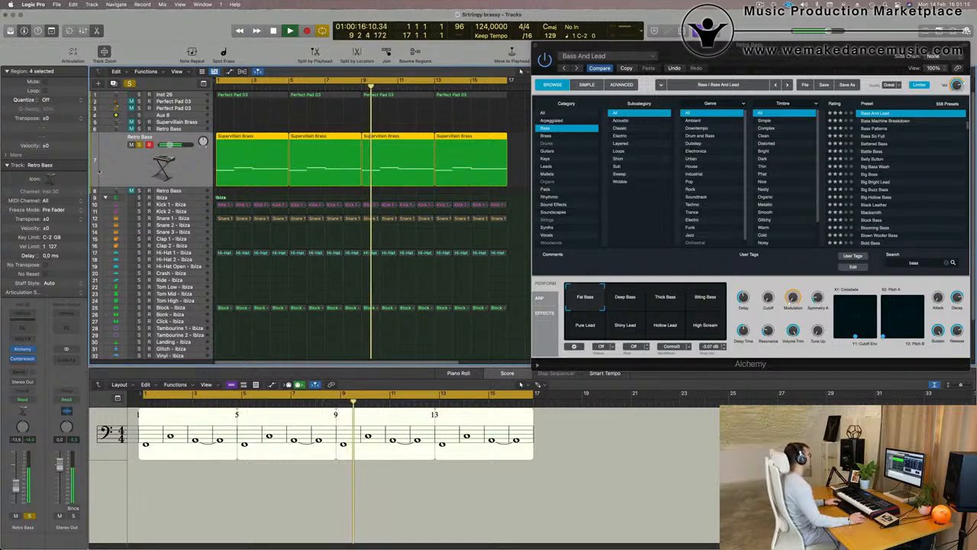
click(139, 144)
ctrl+alt+click(294, 123)
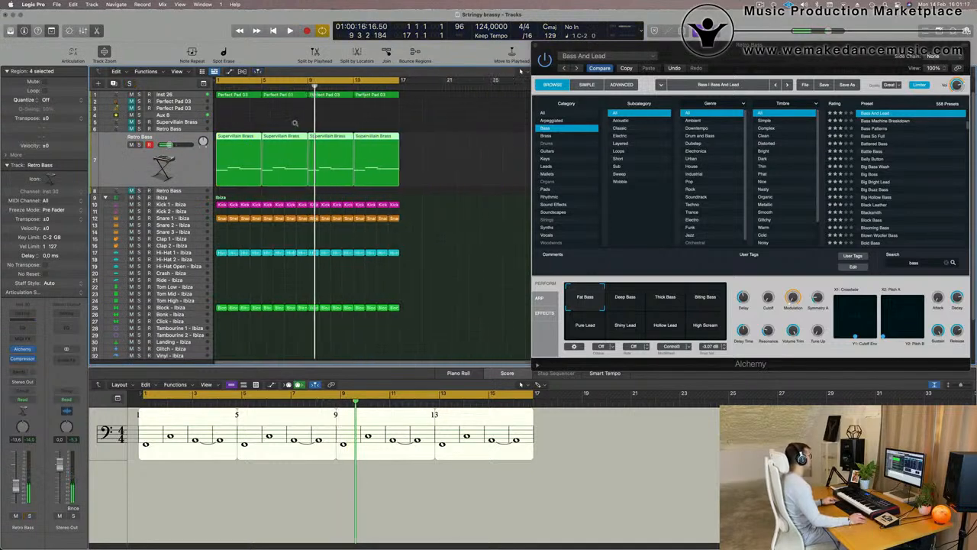
Select the Inst 26 pad track, clear the region selection and play the arrangement from the beginning
click(375, 94)
click(184, 95)
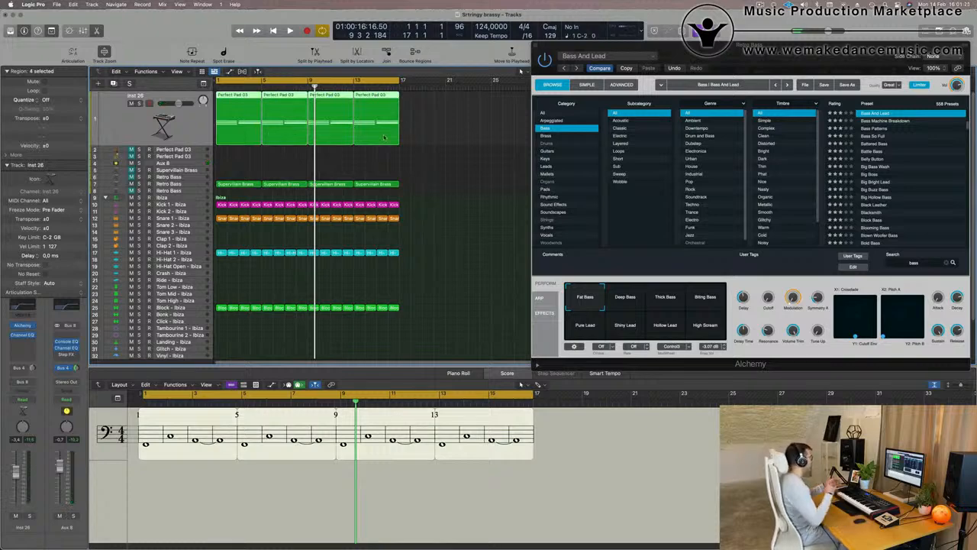
click(429, 157)
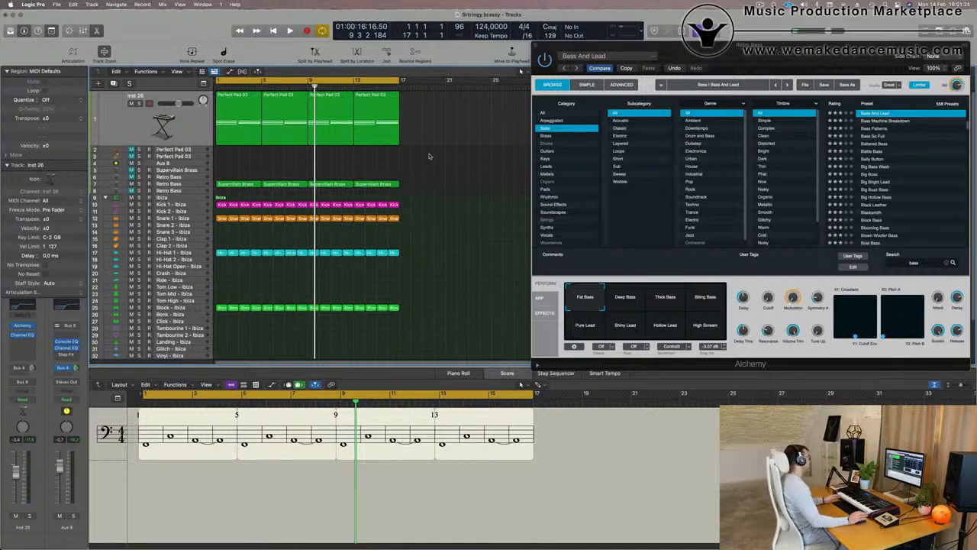
key(Return)
key(space)
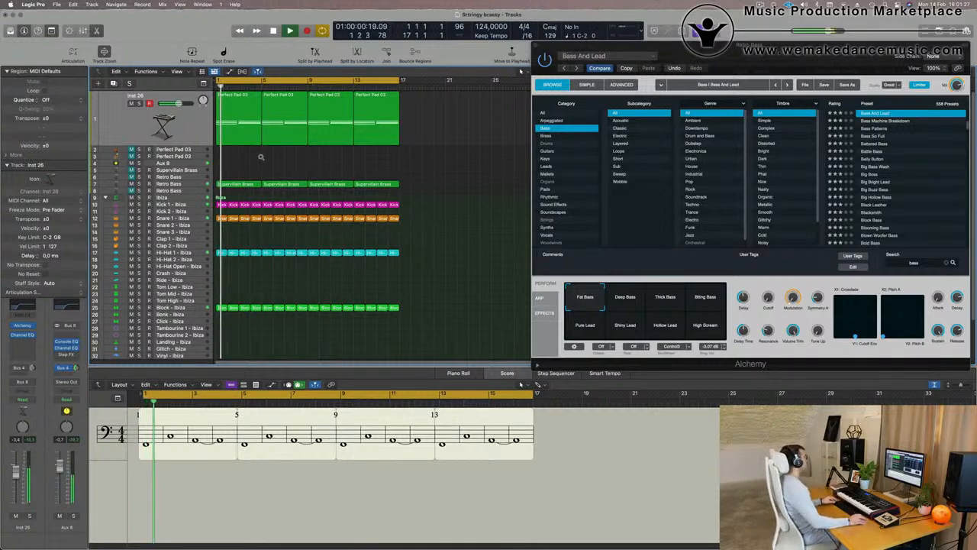
ctrl+alt+click(261, 157)
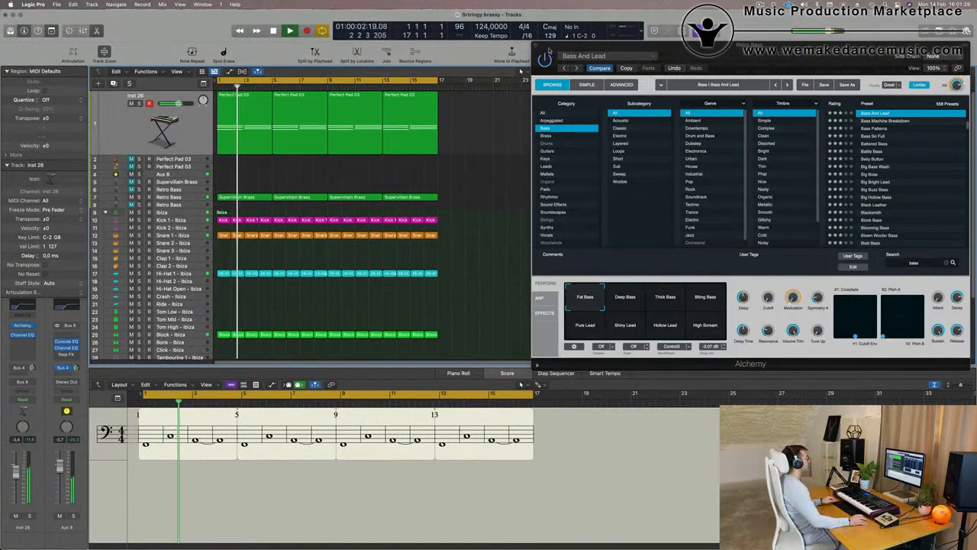
Examine the glide control in the advanced settings of Alchemy on the track 7 Retro Bass, then close the synth
click(536, 45)
click(165, 197)
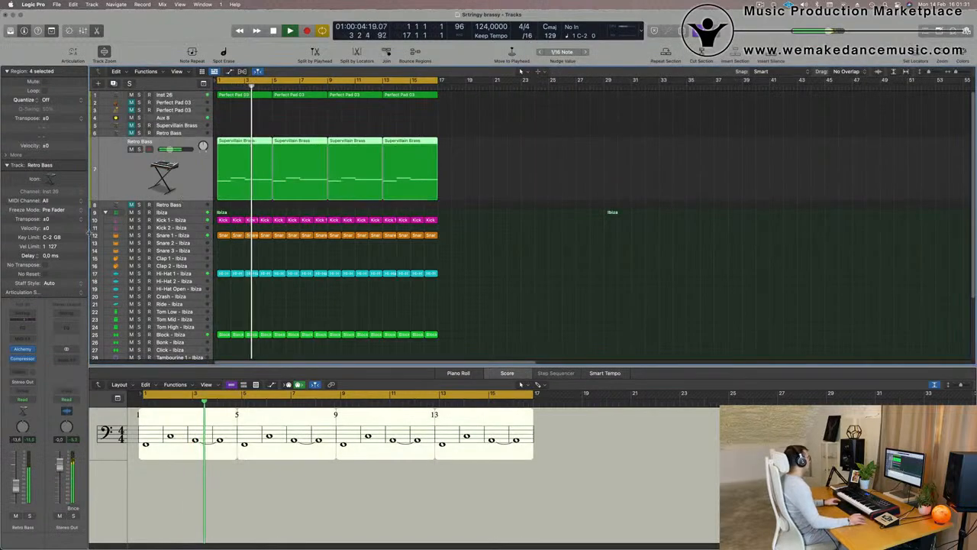
key(Return)
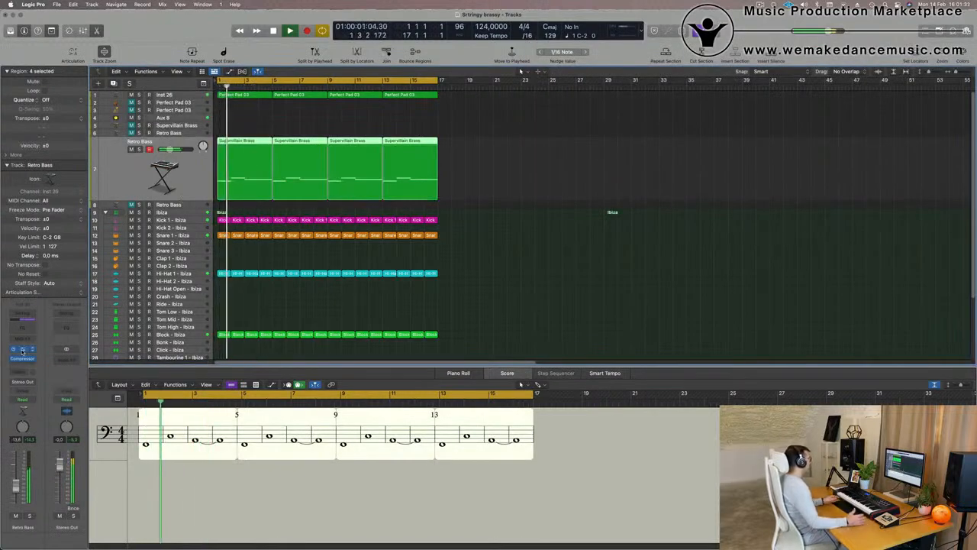
click(22, 350)
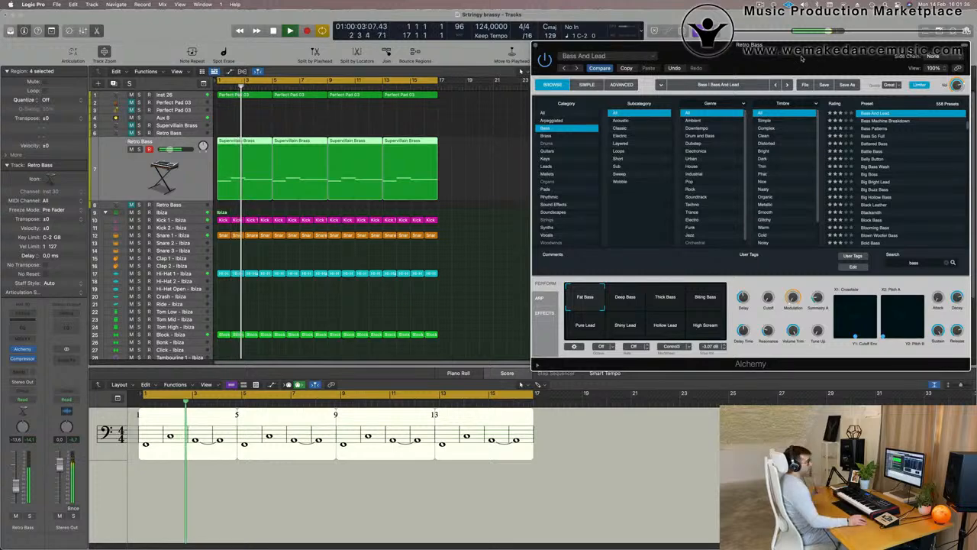
drag(801, 58, 650, 50)
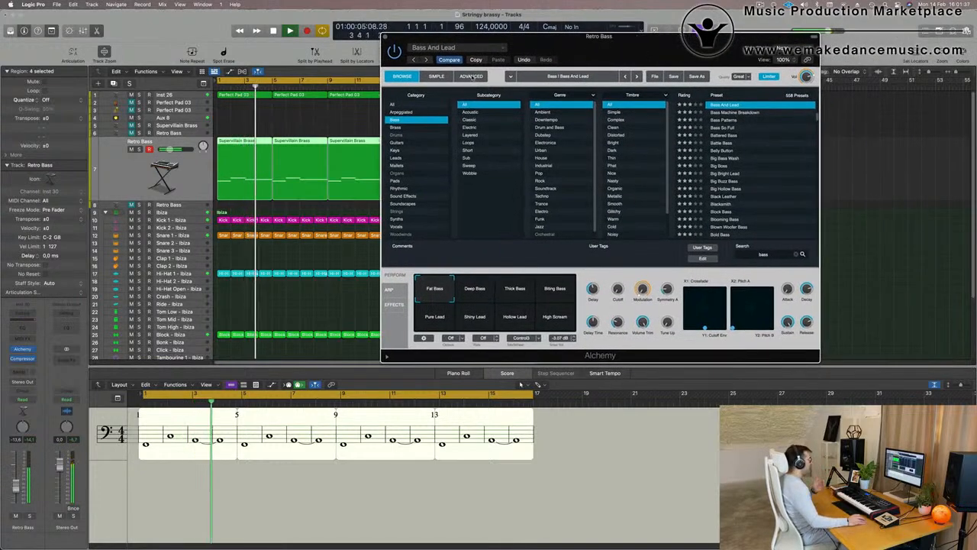
click(471, 77)
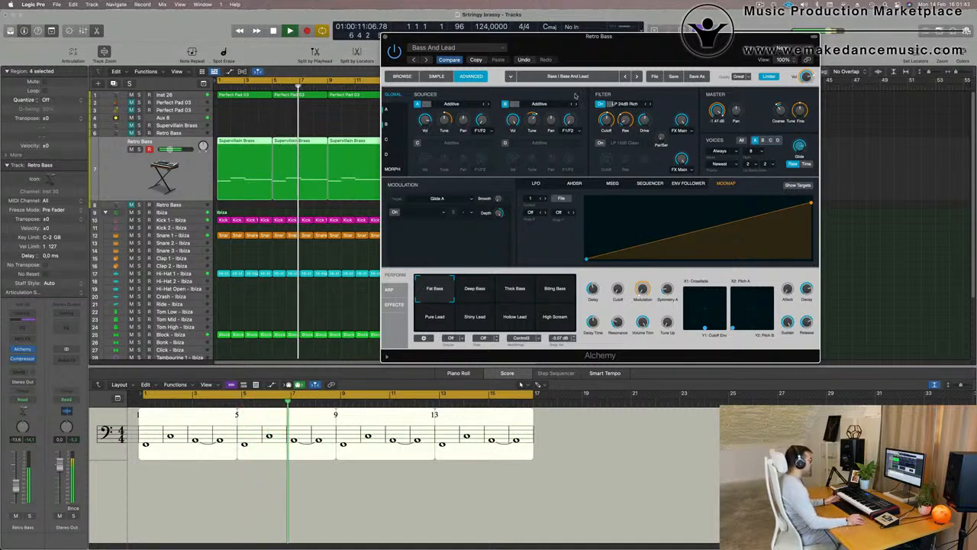
mouse_move(800, 152)
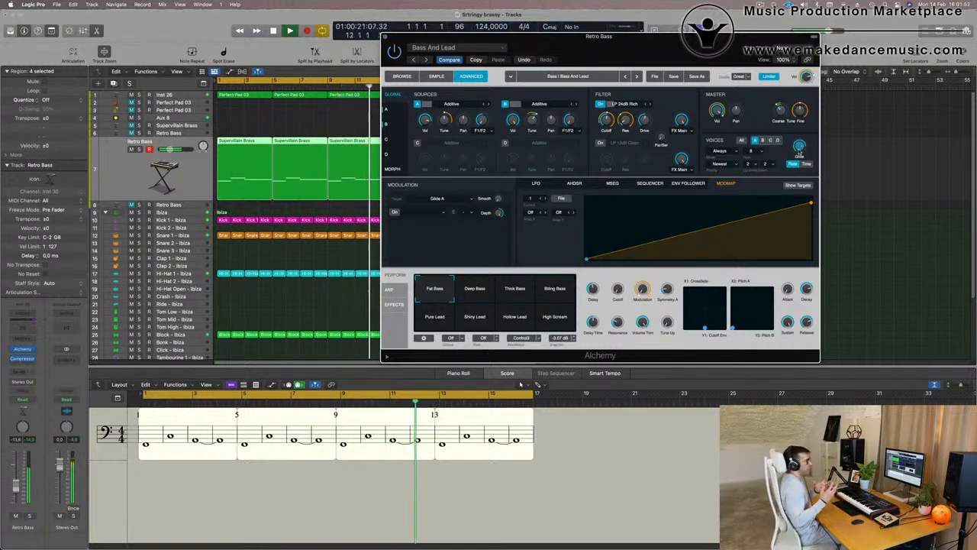
drag(671, 41, 550, 63)
key(super+w)
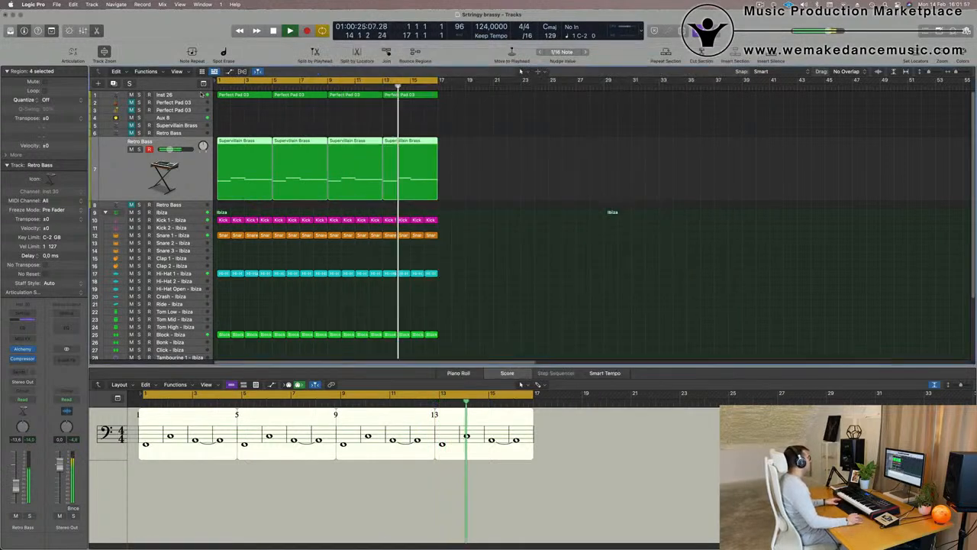
Solo the Inst 26 pad track to hear it alone, then return to the full mix
key(Up)
key(Up)
key(Up)
key(Up)
key(Up)
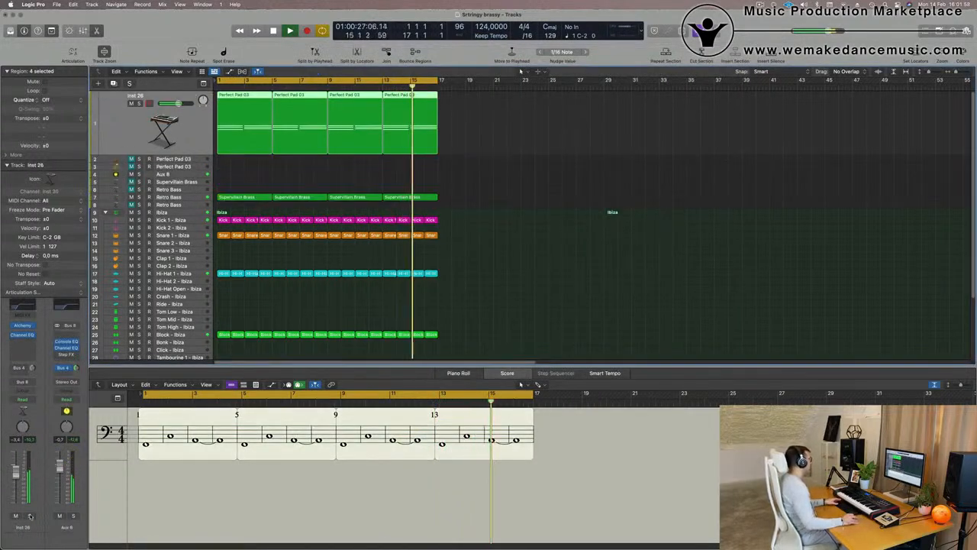
click(29, 517)
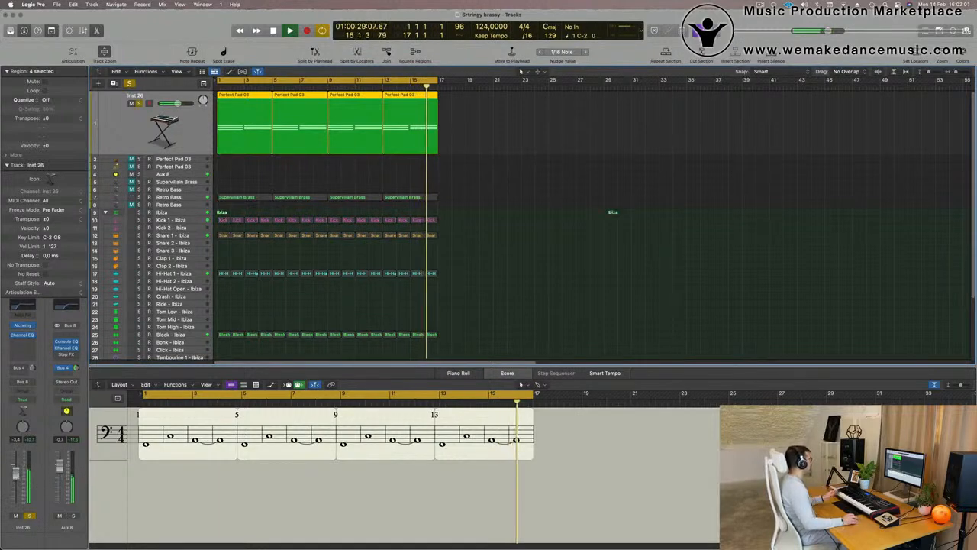
click(30, 516)
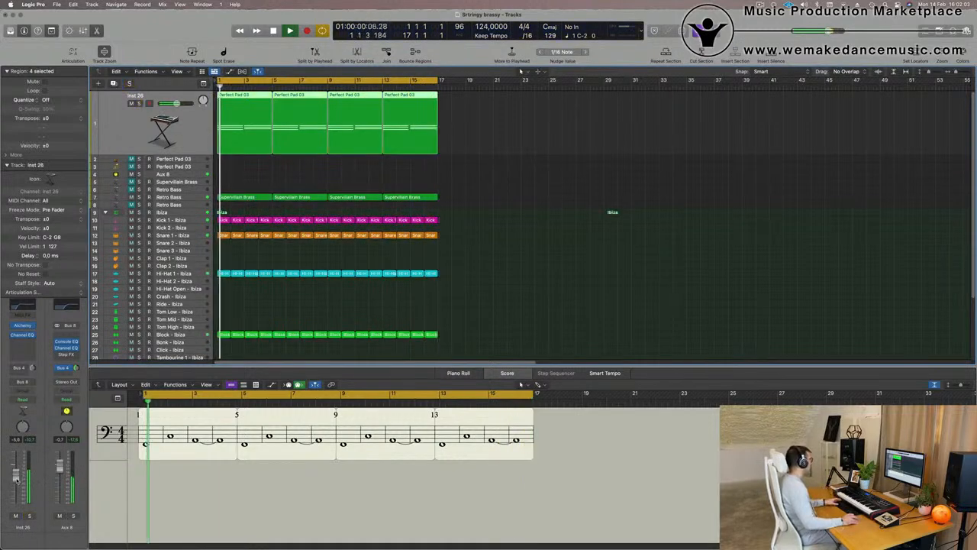
Lower the Inst 26 track's volume to about -10 dB, adjust its Bus 4 send level and restart playback
click(32, 368)
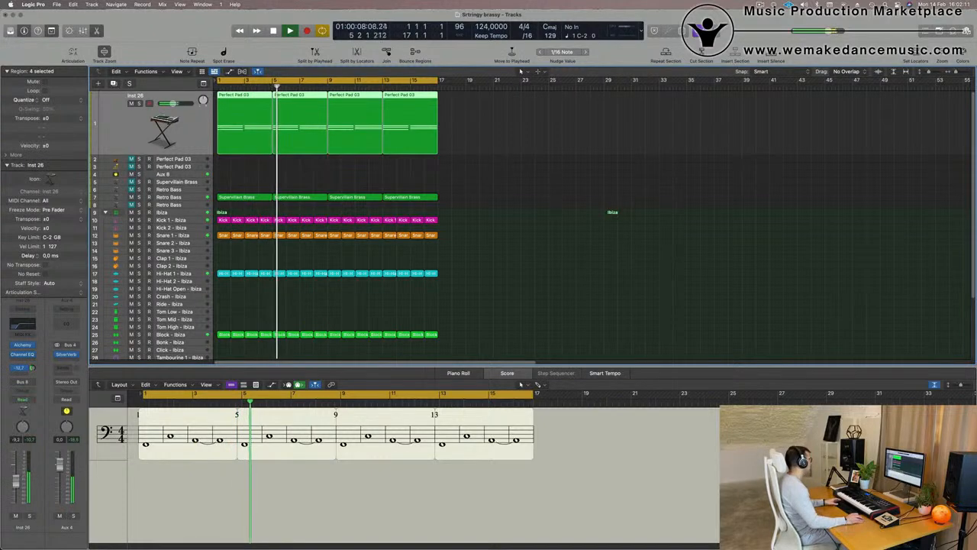
click(564, 178)
key(Return)
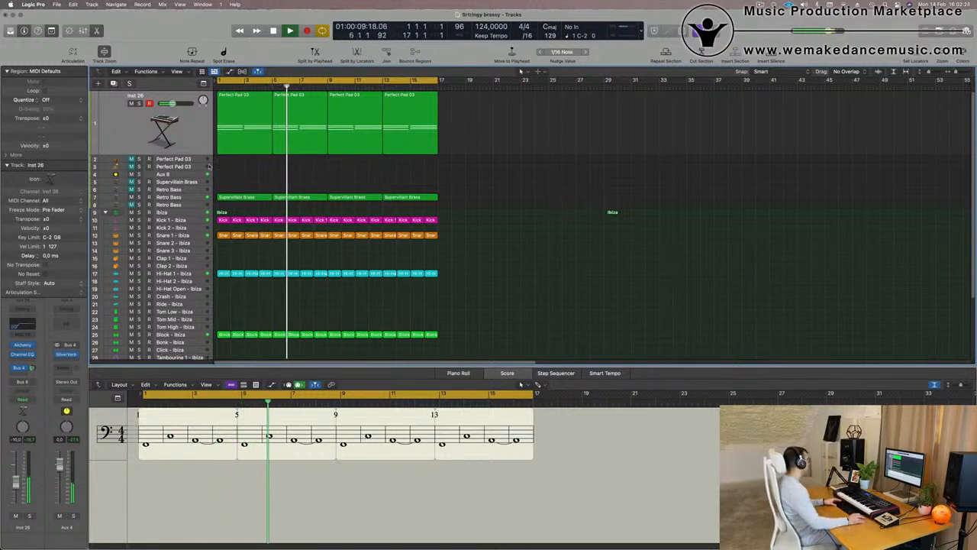
Select the empty, muted Retro Bass track on track 6 and play the project from the beginning
click(191, 182)
click(184, 191)
key(Return)
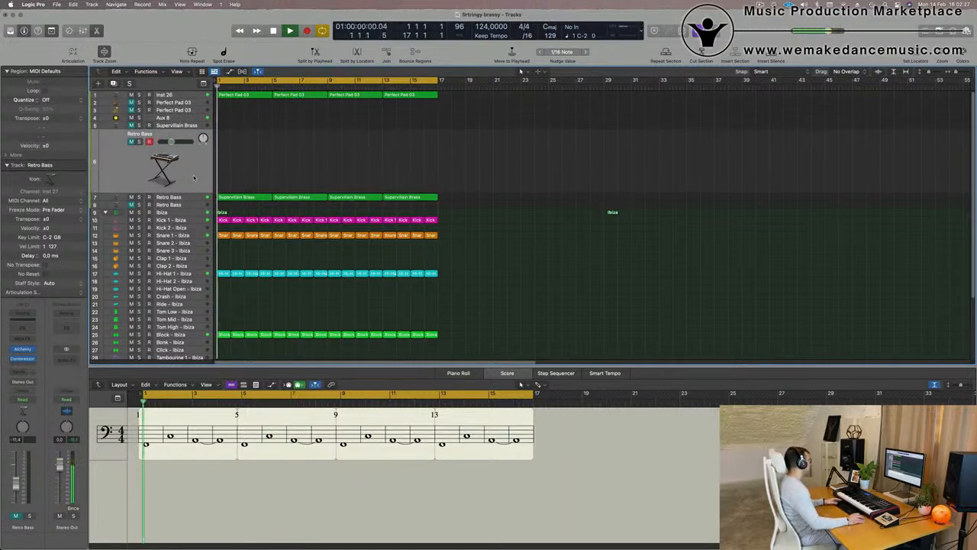
key(space)
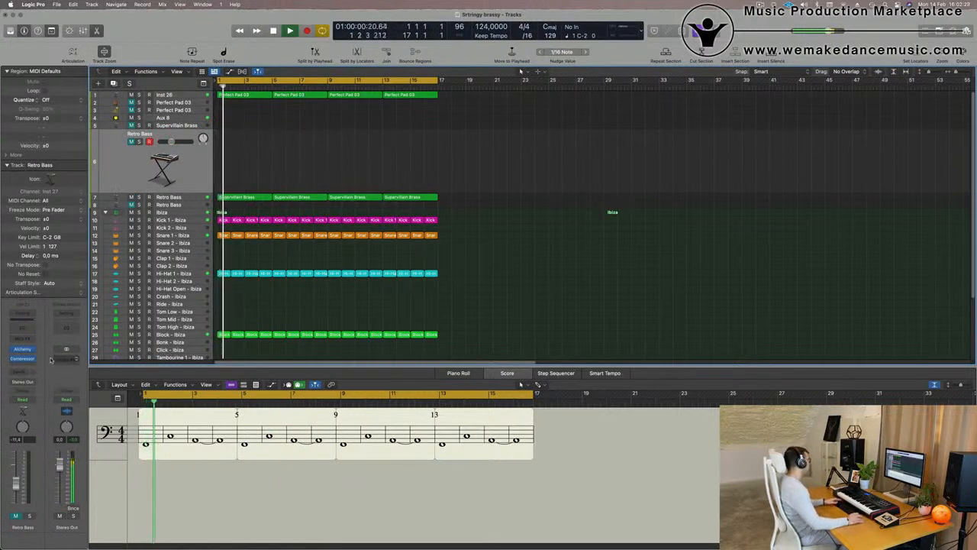
click(25, 346)
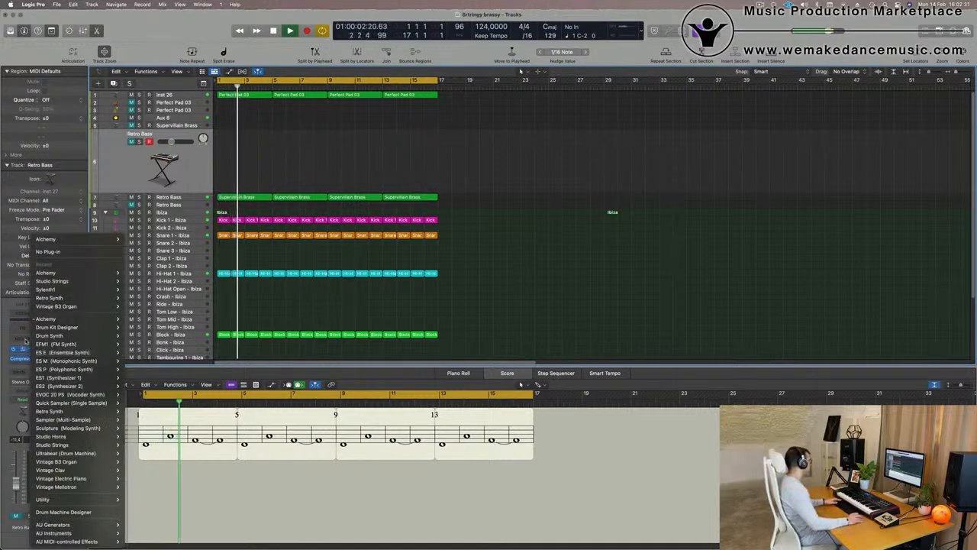
click(24, 344)
click(25, 344)
click(4, 336)
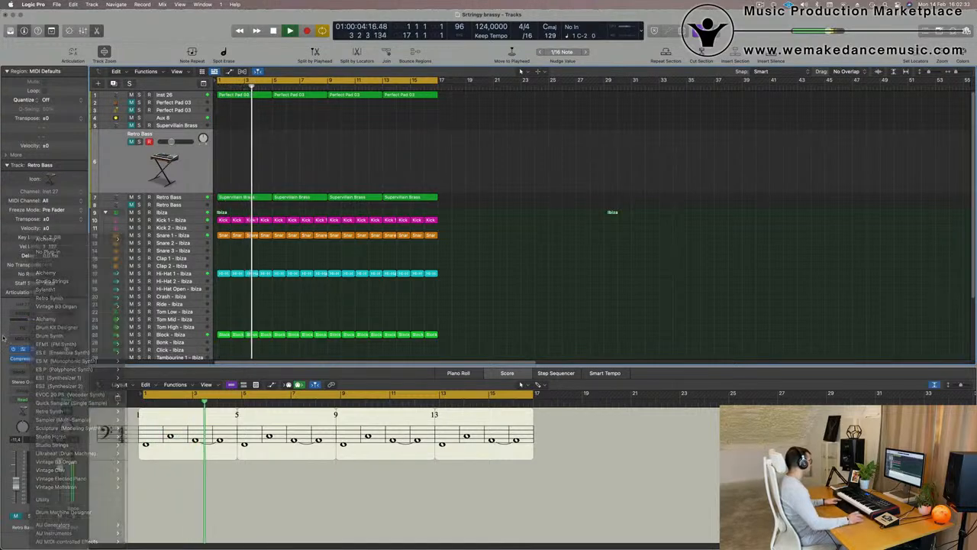
click(53, 308)
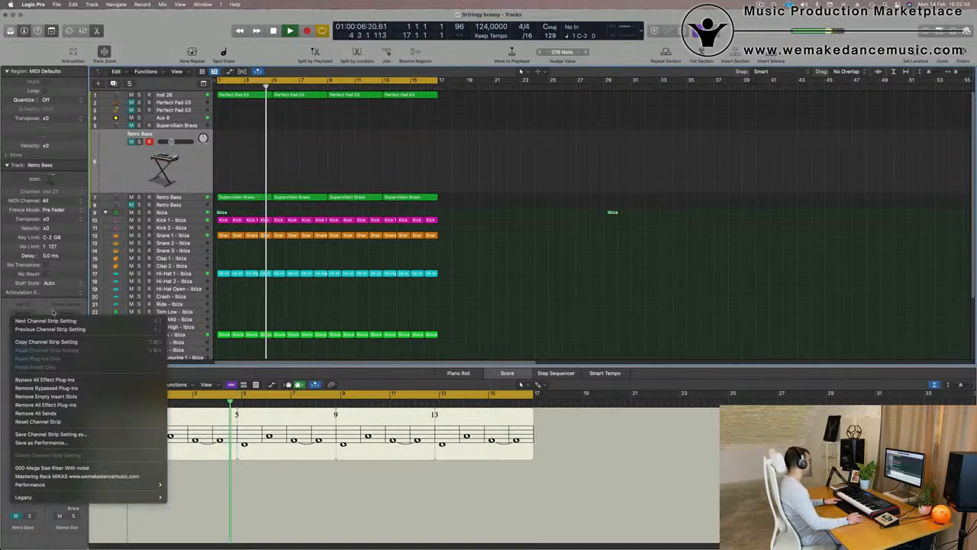
click(35, 329)
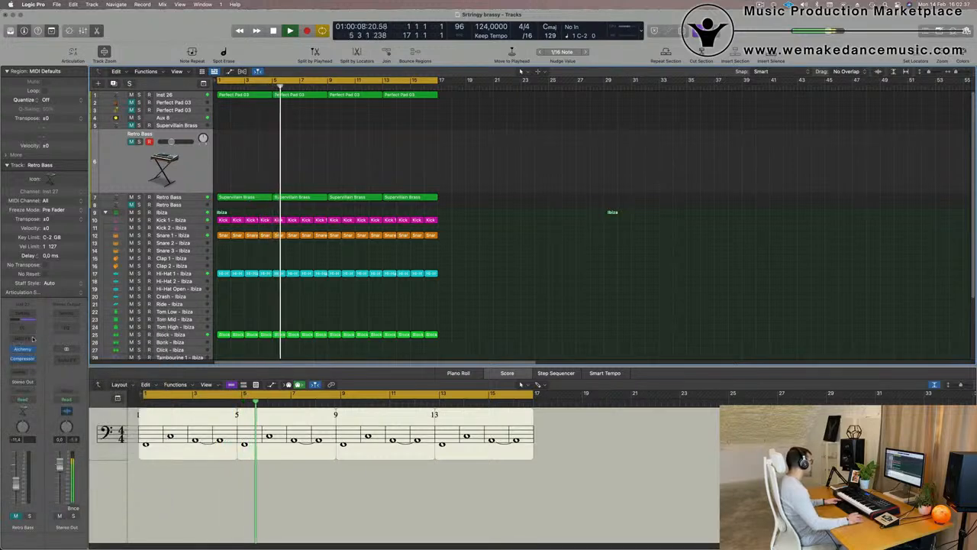
Insert an Arpeggiator MIDI effect on the track 6 Retro Bass and copy the first Supervillain Brass region onto that track
click(33, 339)
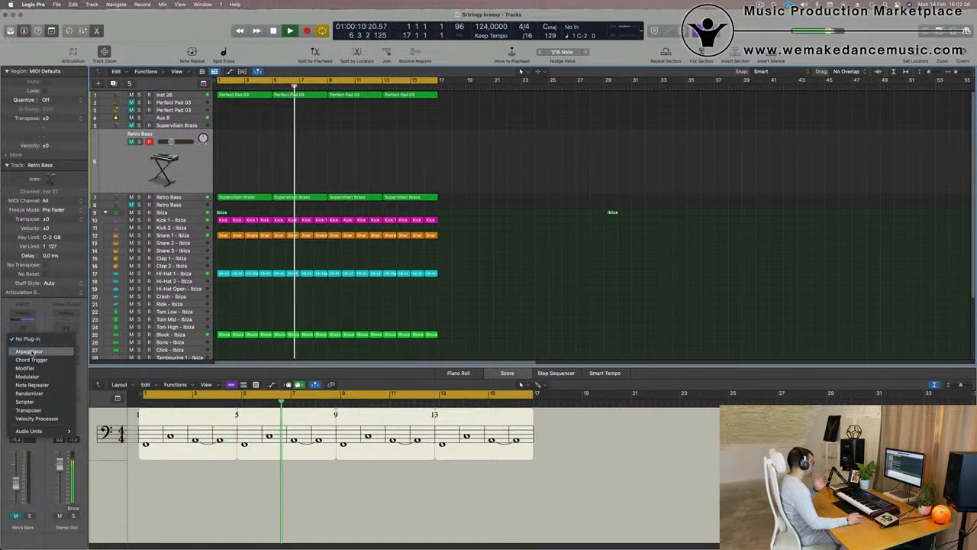
click(30, 351)
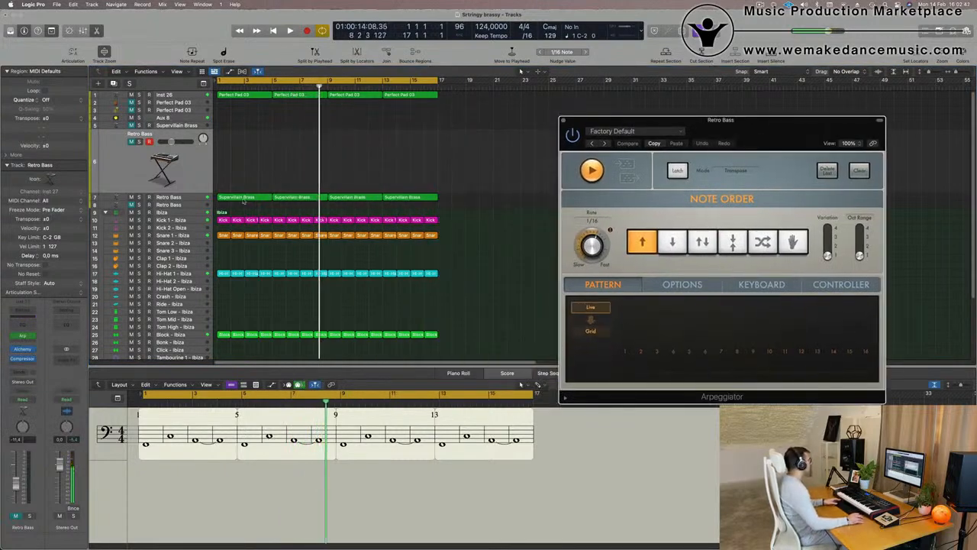
drag(243, 200, 258, 135)
Open the copied Supervillain Brass region in the Piano Roll and duplicate its three notes one octave higher
double_click(258, 135)
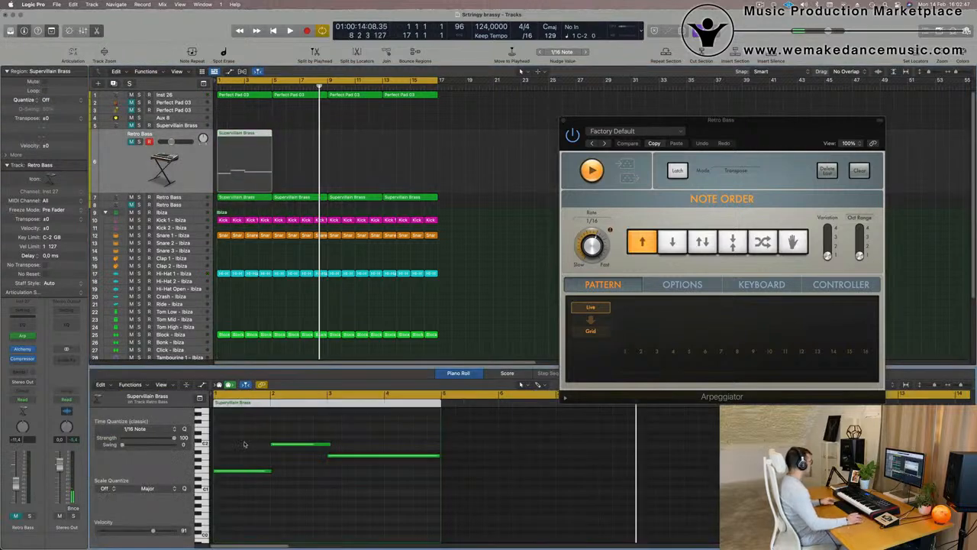
drag(247, 437, 407, 535)
scroll(407, 534, up, 6)
scroll(305, 506, down, 2)
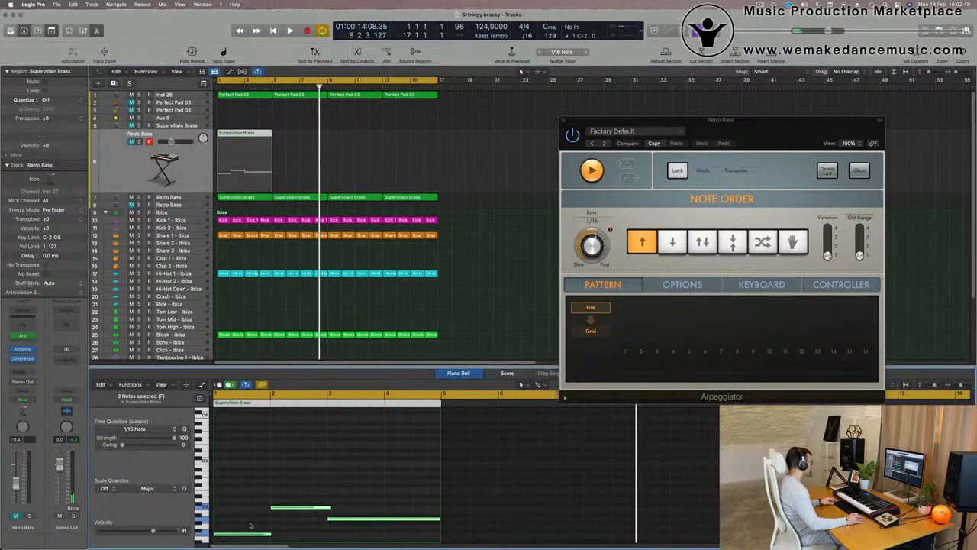
mouse_move(248, 506)
mouse_down()
mouse_move(249, 483)
mouse_move(248, 493)
mouse_up()
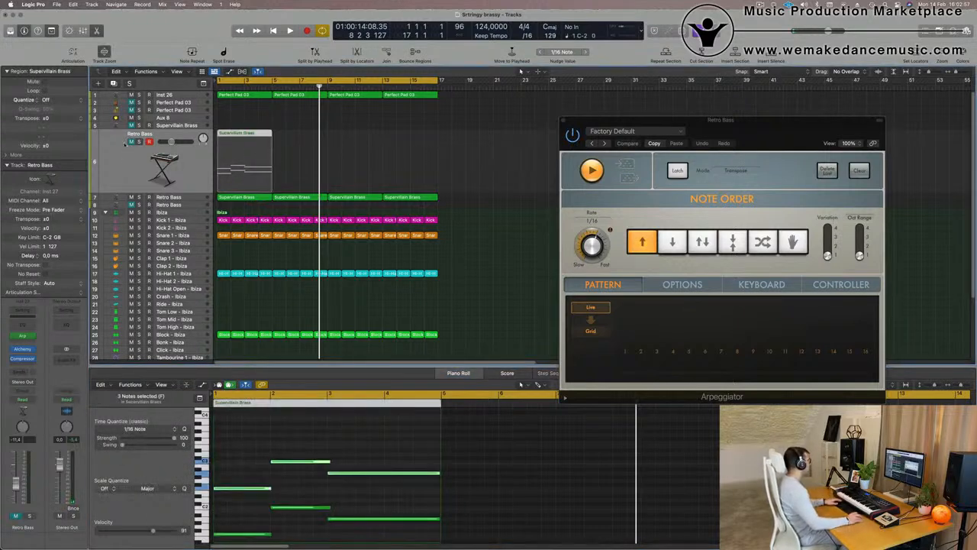
Unmute the track 6 Retro Bass and play the arpeggiated part, moving the Arpeggiator window closer to the regions
click(131, 142)
key(space)
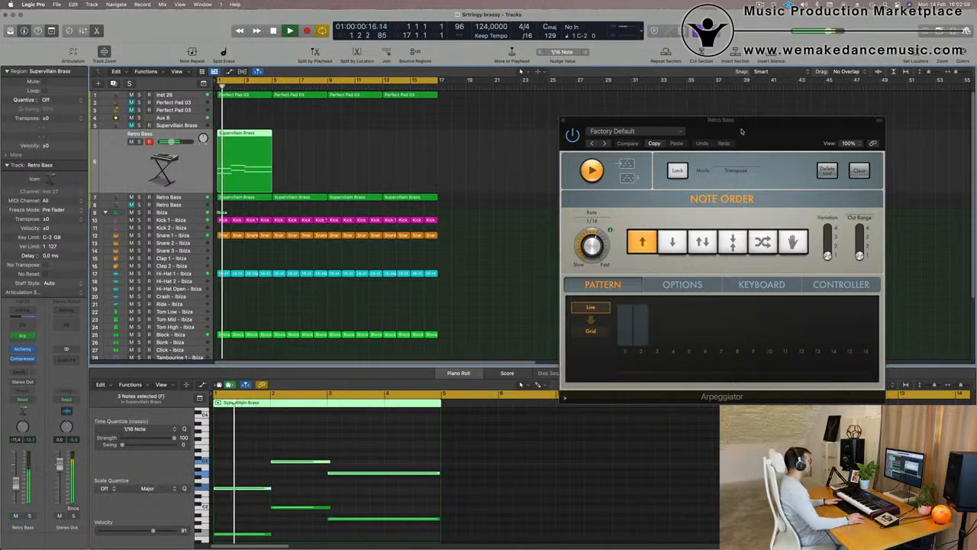
drag(785, 130, 695, 116)
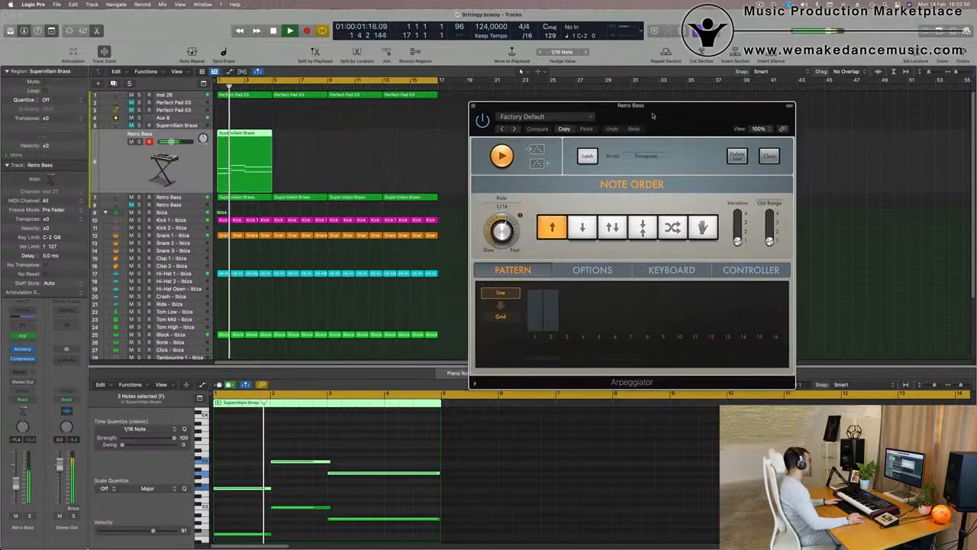
Play the arpeggiated Retro Bass part on track 6 and close the Arpeggiator window
click(75, 191)
key(space)
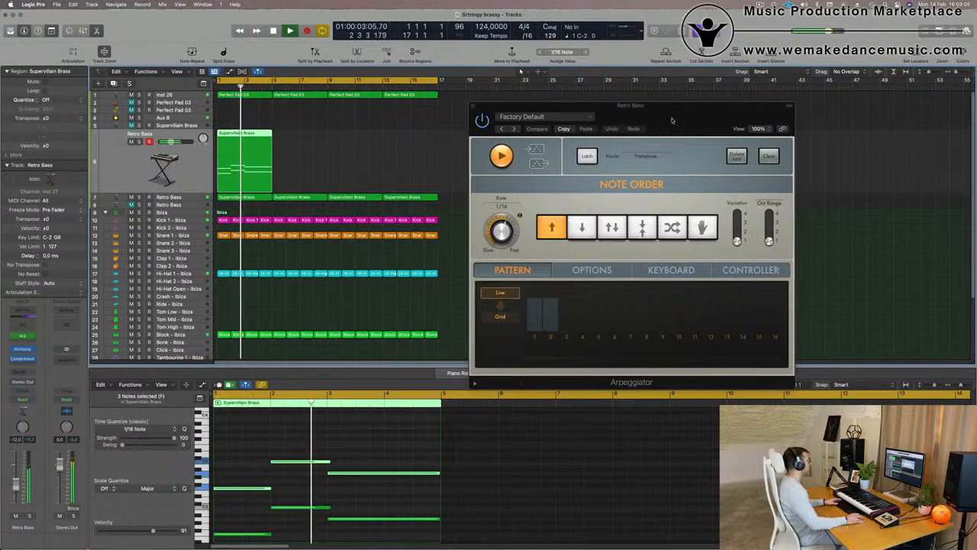
drag(673, 120, 645, 133)
click(445, 119)
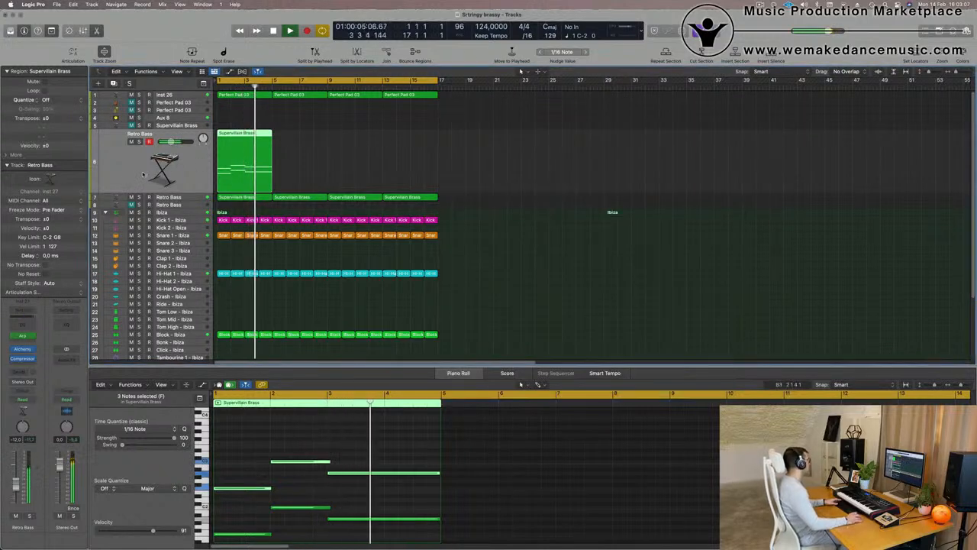
Transpose all notes of the track 6 Supervillain Brass region up one octave and play the project from the beginning
key(Return)
key(space)
click(257, 458)
key(super+a)
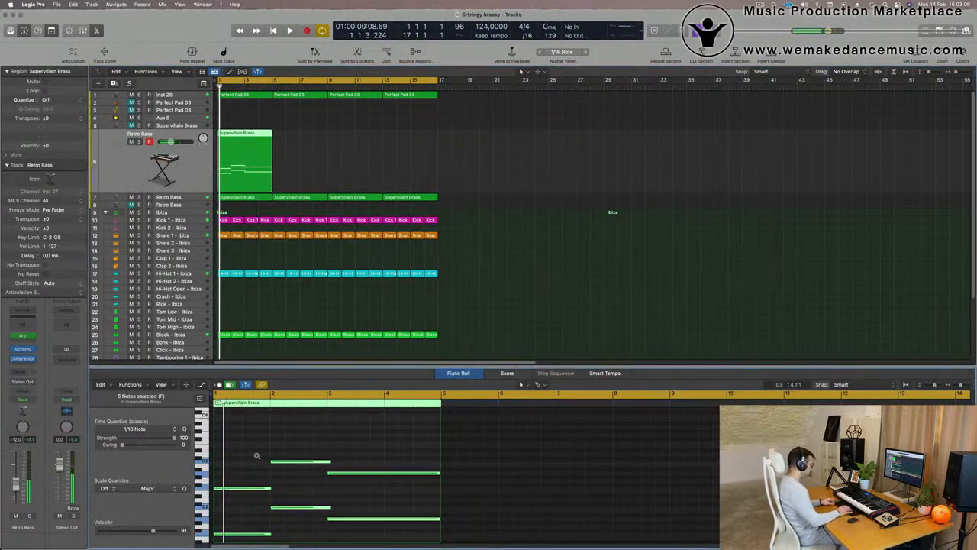
key(alt+shift+Up)
key(space)
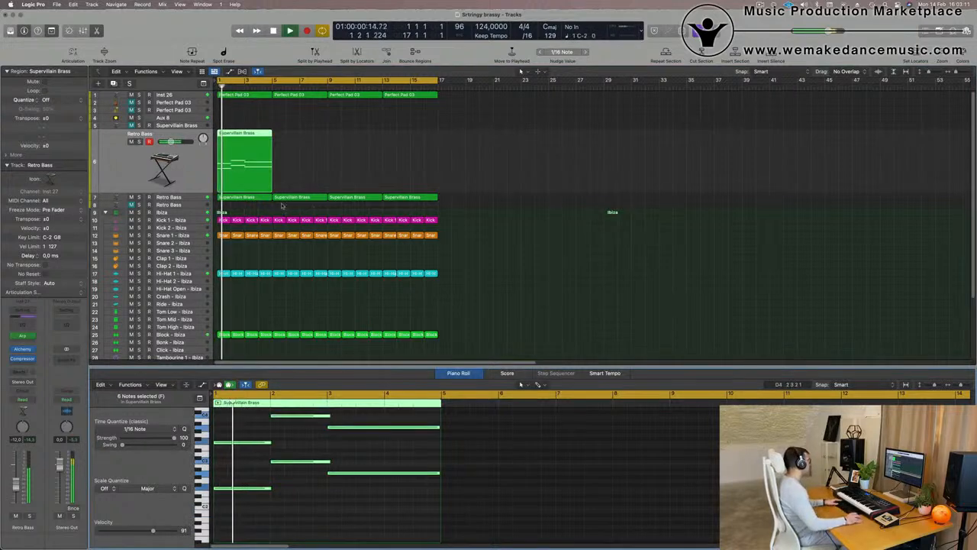
Lower the track 6 Retro Bass to -15.0 dB and open its Alchemy instrument, clear of the track 6 region
click(145, 165)
key(Return)
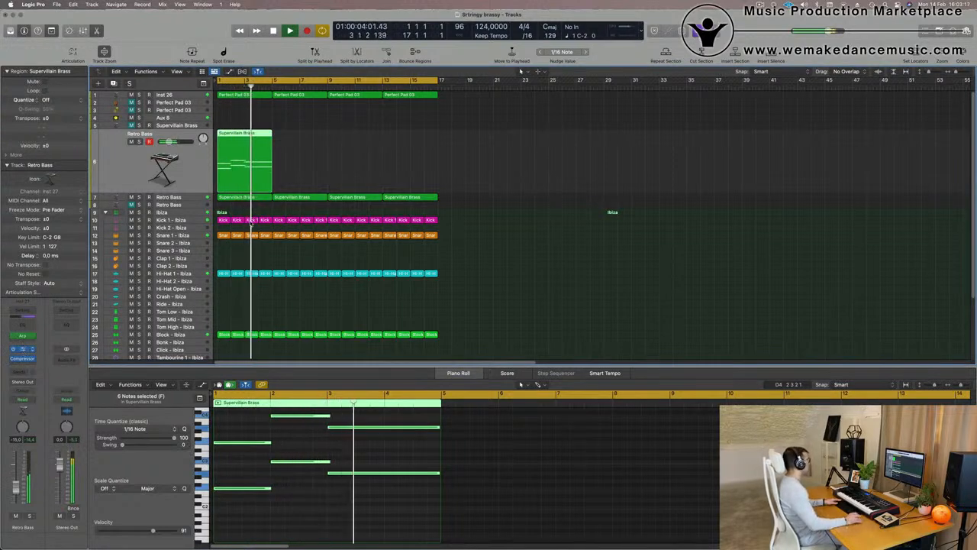
click(22, 349)
key(space)
drag(513, 107, 694, 110)
Repeat the track 6 Supervillain Brass region three times so that the part runs to bar 17
drag(378, 141, 232, 168)
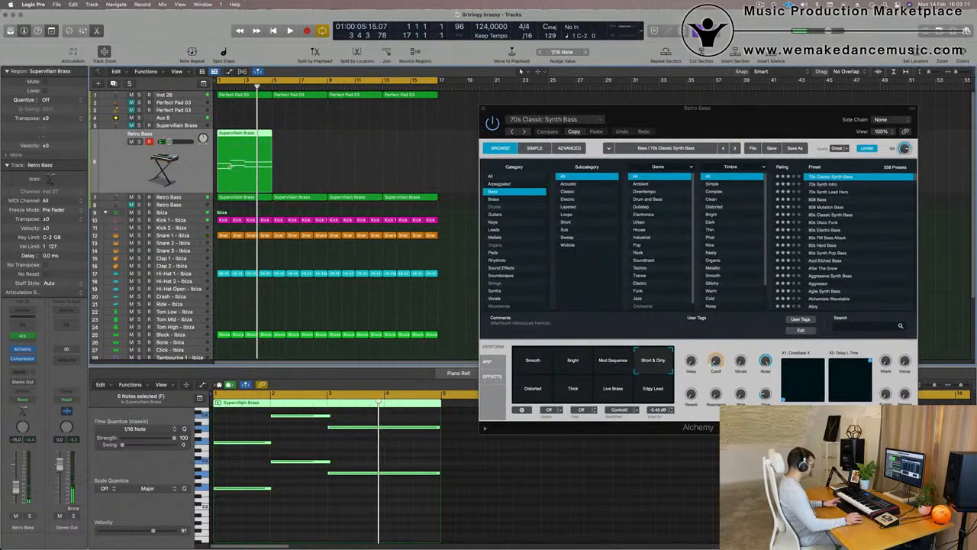
key(super+r)
key(super+r)
key(super+r)
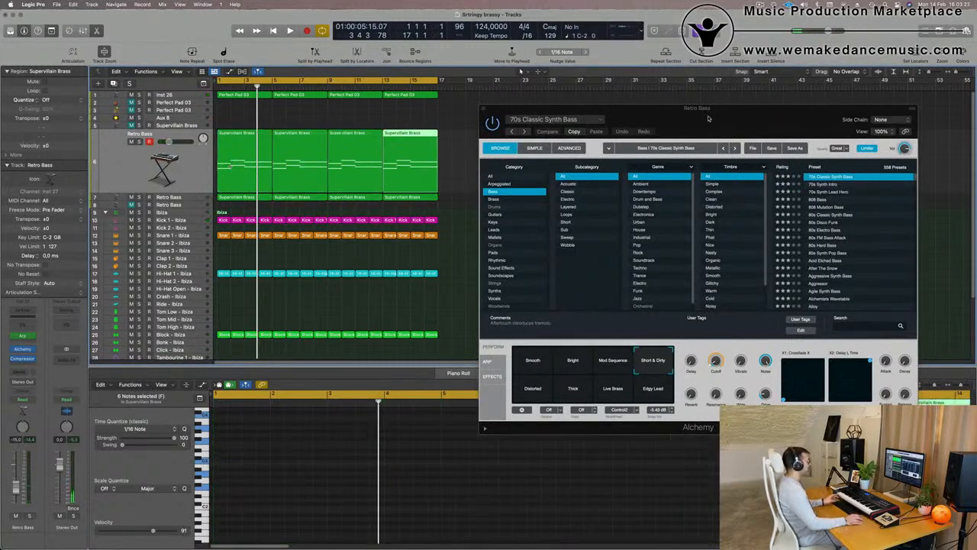
drag(708, 119, 772, 66)
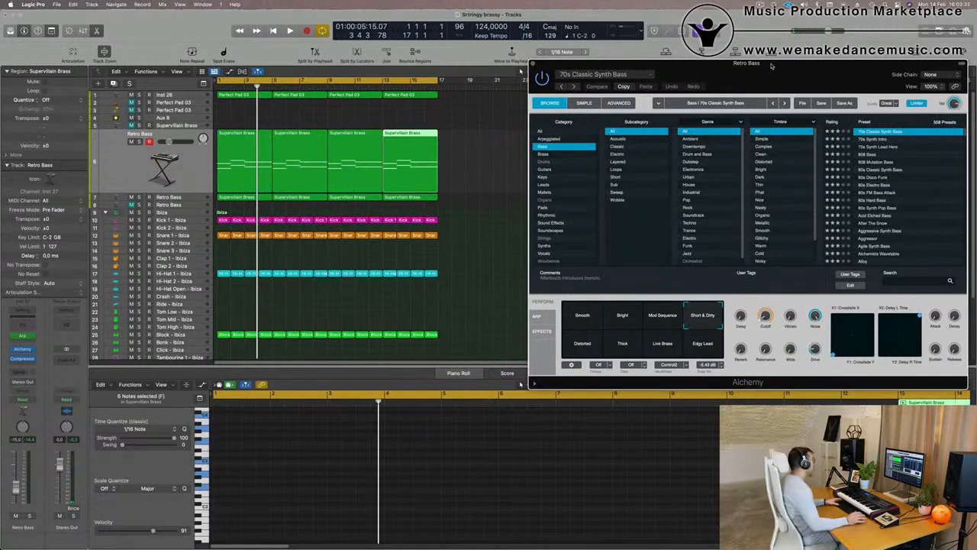
Adjust the Cutoff of the Retro Bass slightly in Alchemy while playing the project, and close the instrument window
key(space)
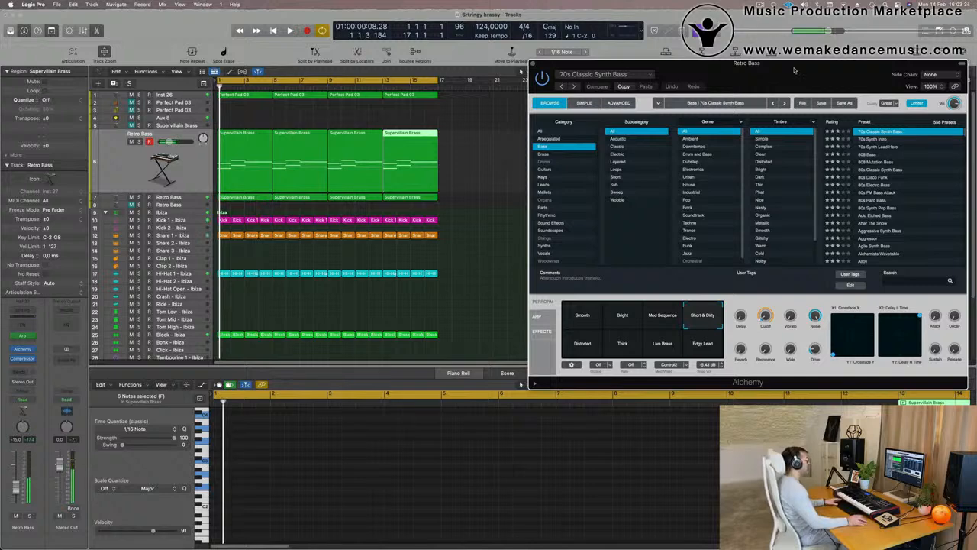
drag(795, 70, 761, 83)
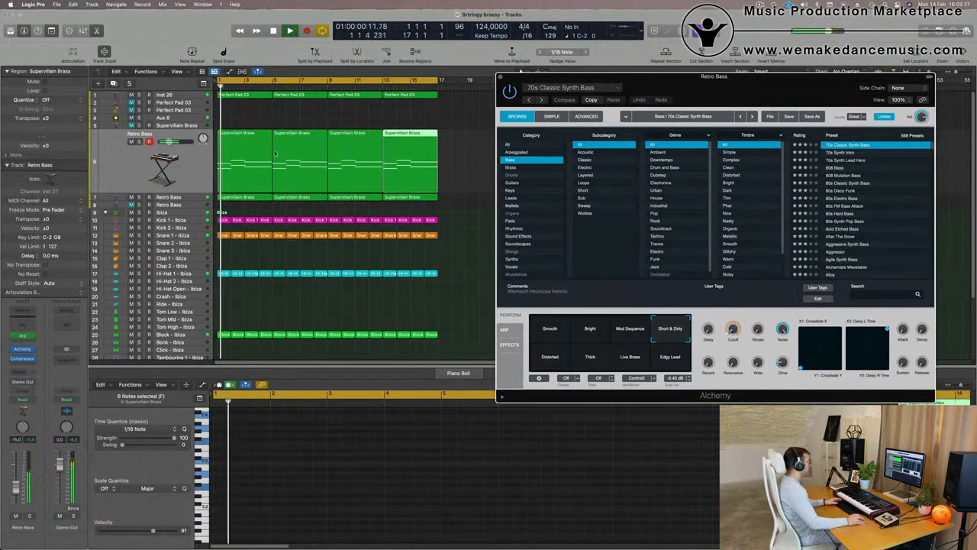
click(187, 160)
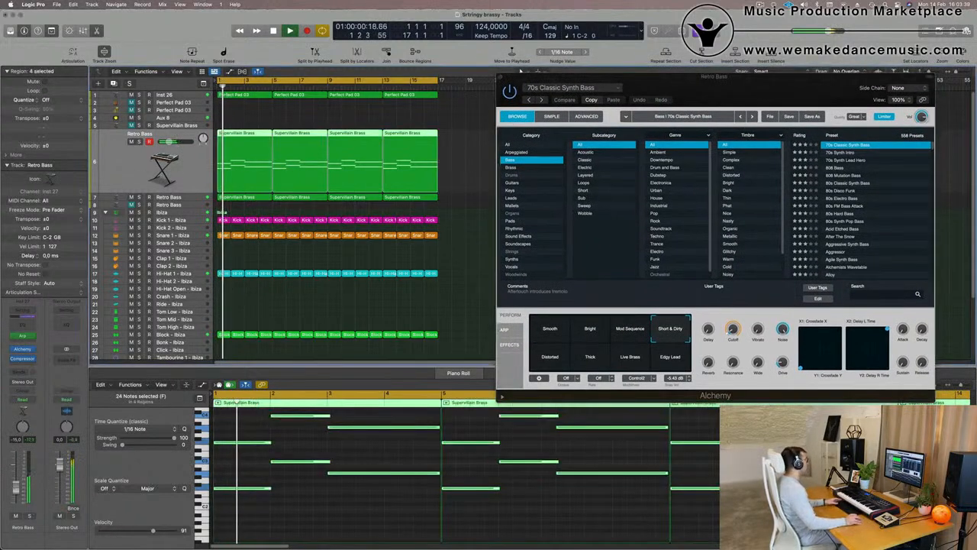
drag(732, 330, 732, 326)
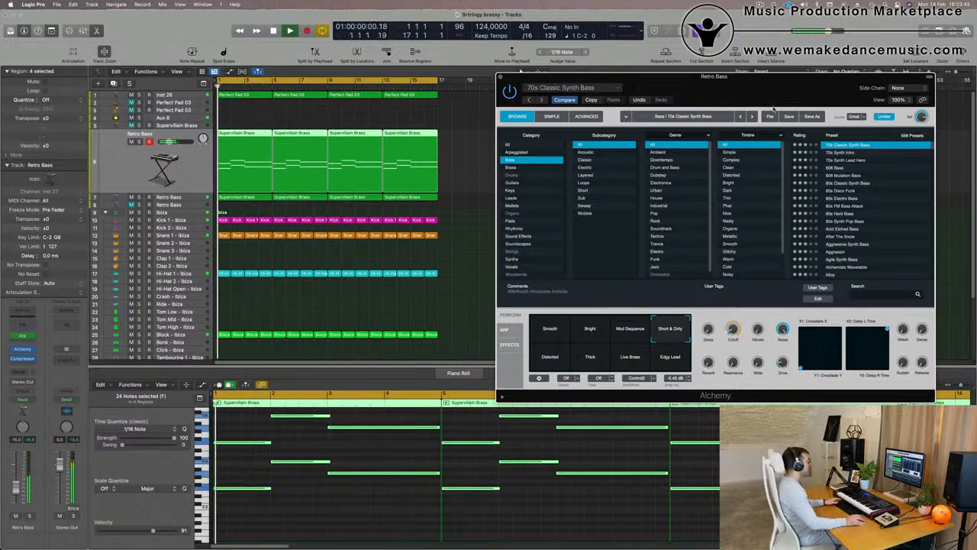
drag(756, 89, 638, 154)
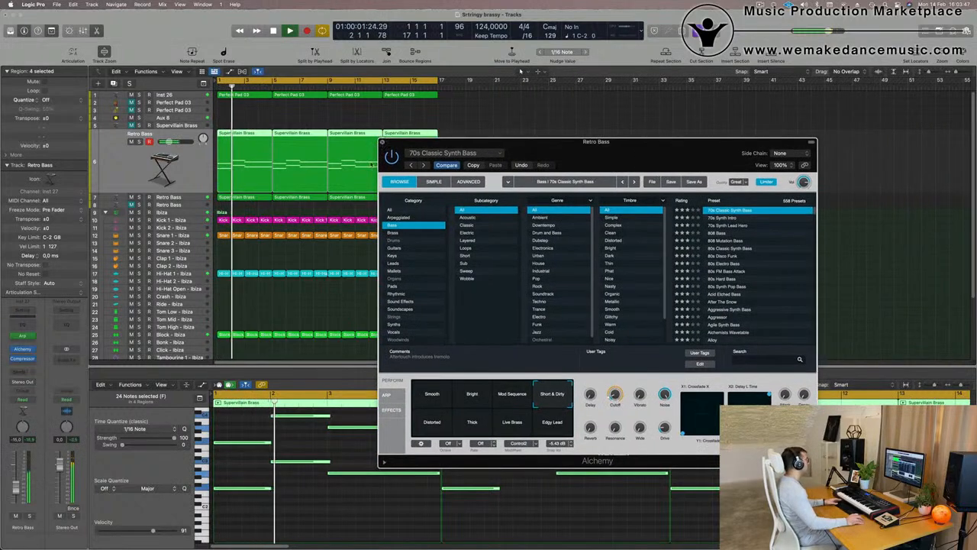
click(384, 142)
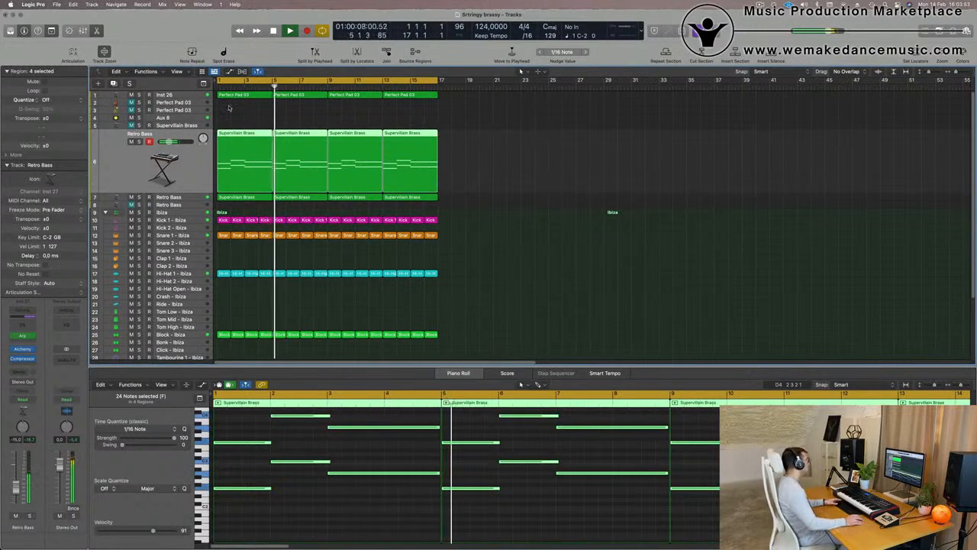
Copy the first Supervillain Brass region from track 6 to Perfect Pad 03 on track 2 and transpose its notes up one octave
click(292, 109)
click(249, 134)
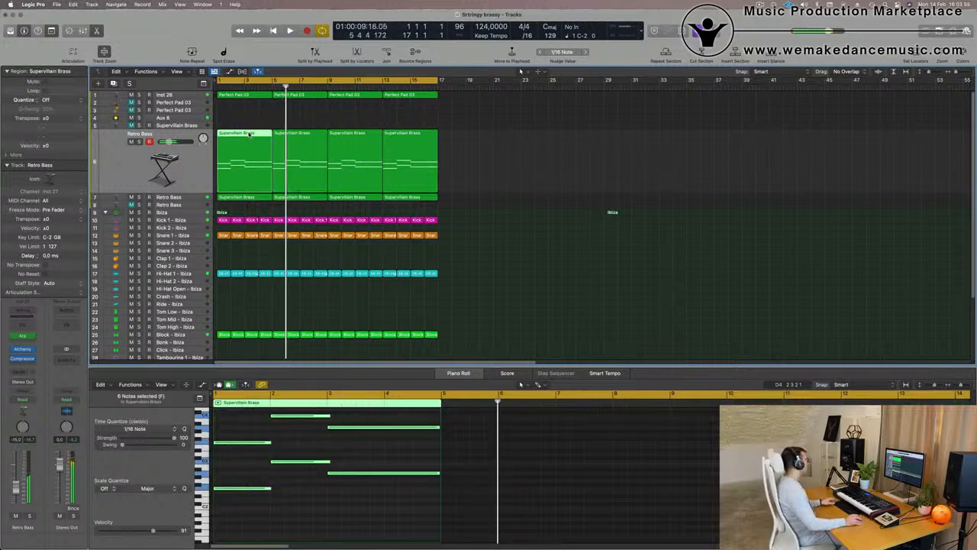
drag(249, 135, 249, 111)
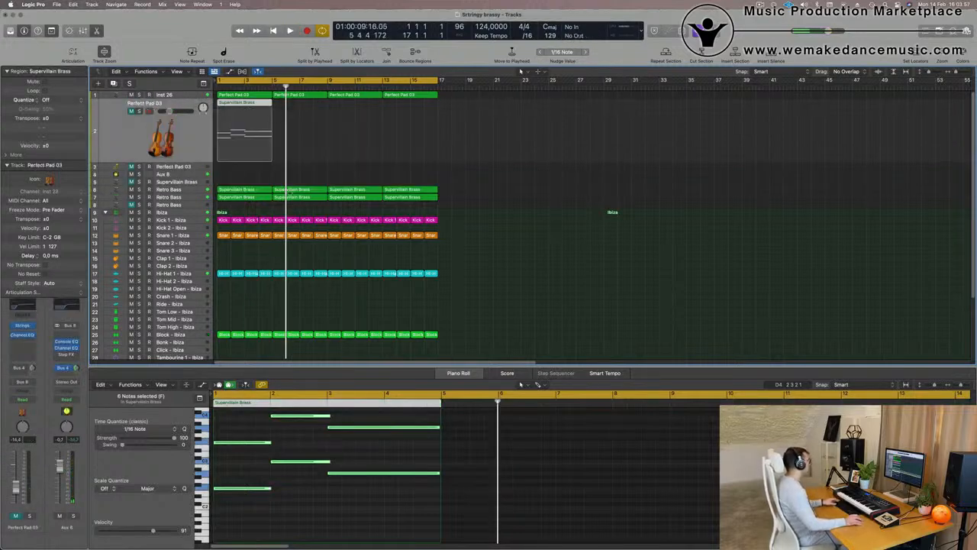
click(263, 462)
key(super+a)
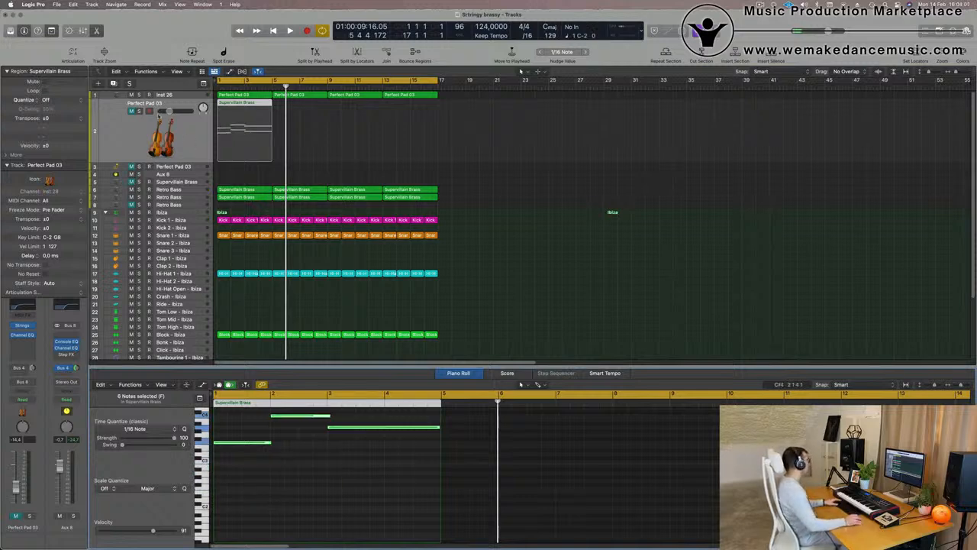
Unmute Perfect Pad 03 on track 2 and lower its level while playing the project from the beginning
click(125, 141)
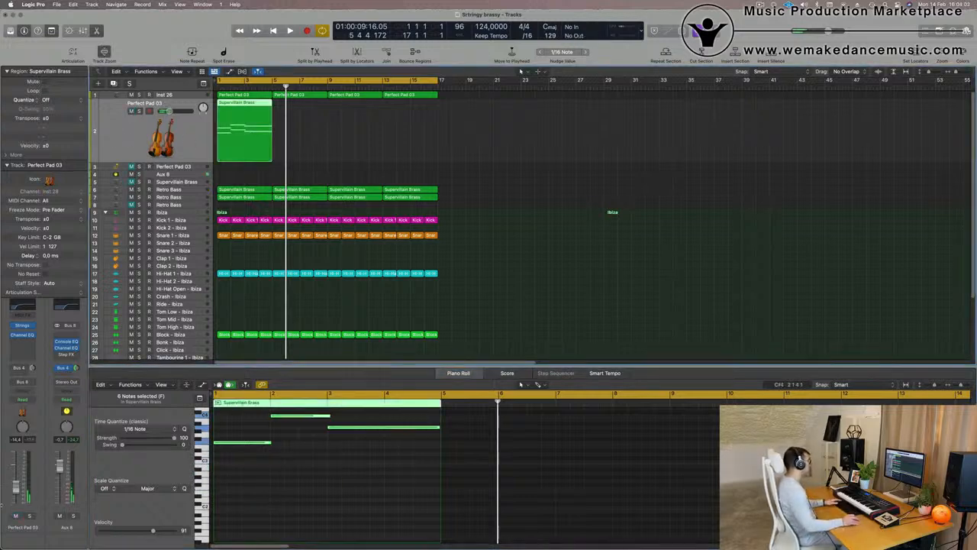
click(32, 368)
key(Return)
key(space)
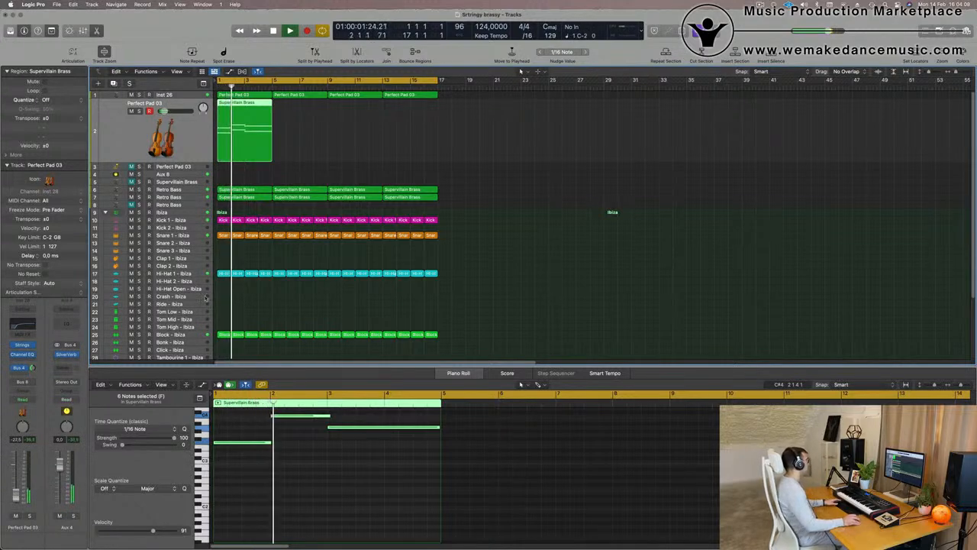
Transpose all notes of the Perfect Pad 03 region down two octaves, one at a time, and play from the beginning
click(340, 490)
key(super+a)
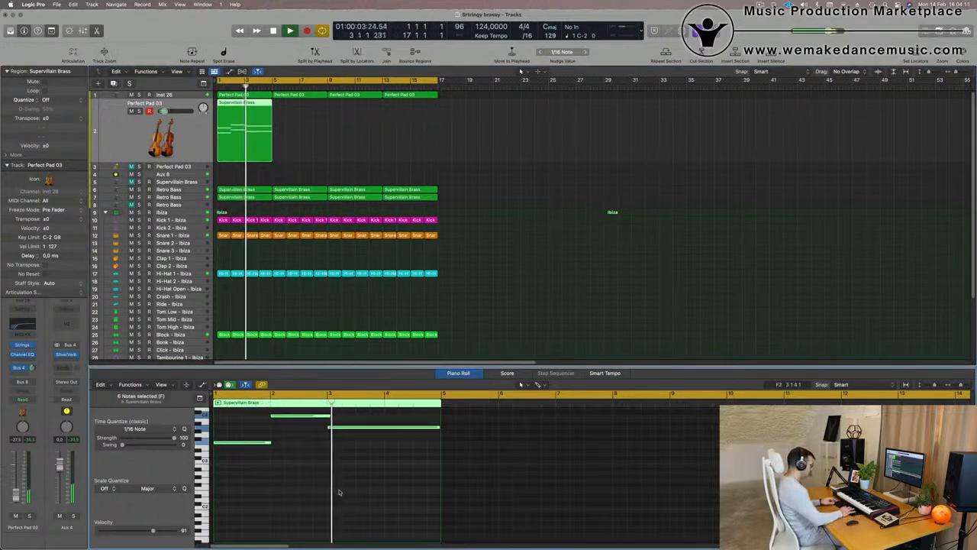
key(alt+shift+Down)
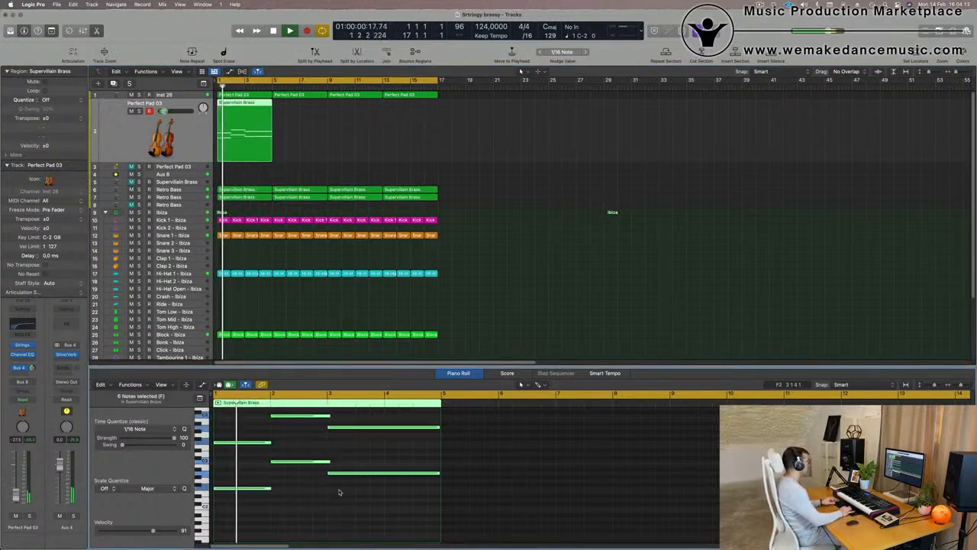
key(alt+shift+Down)
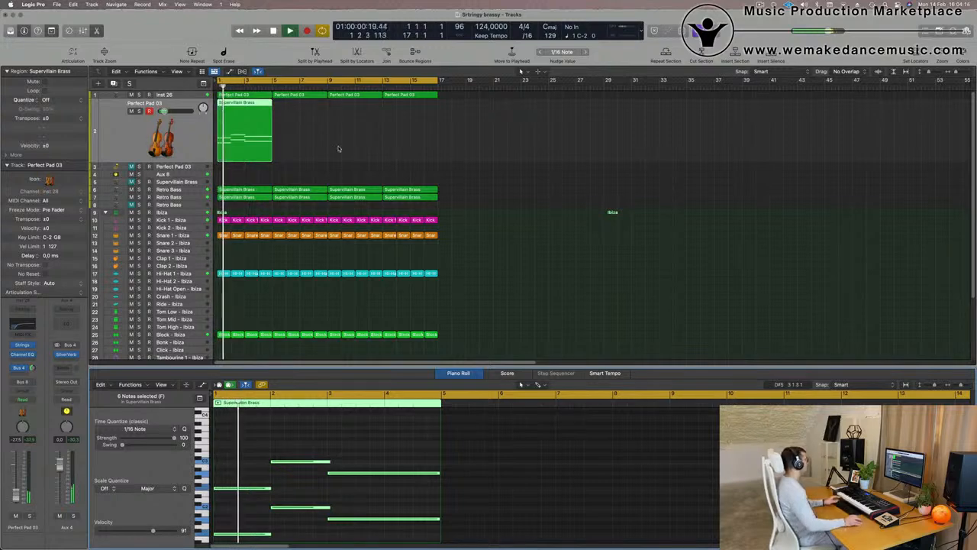
key(Return)
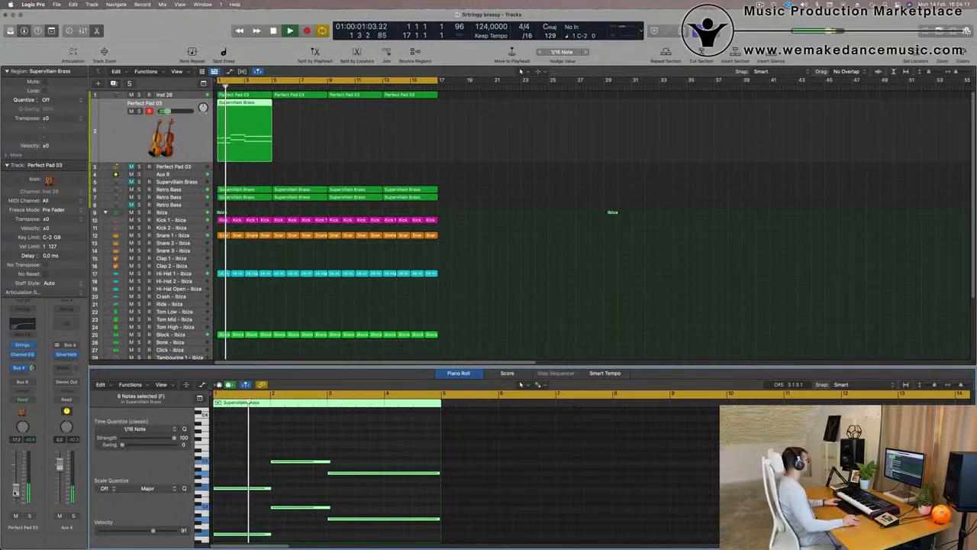
Transpose the Perfect Pad 03 notes up one octave and set the track's level to about -16.6 dB during playback
scroll(318, 473, up, 3)
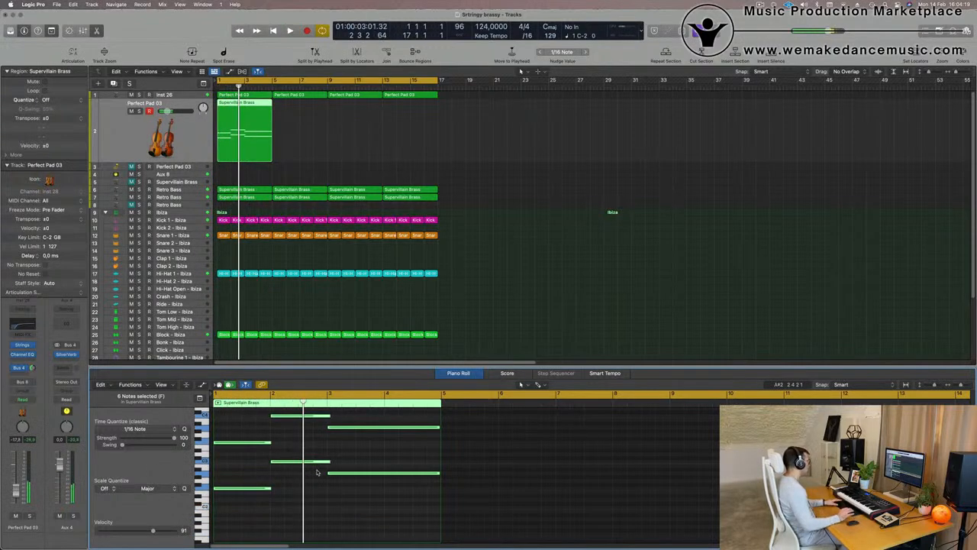
key(Return)
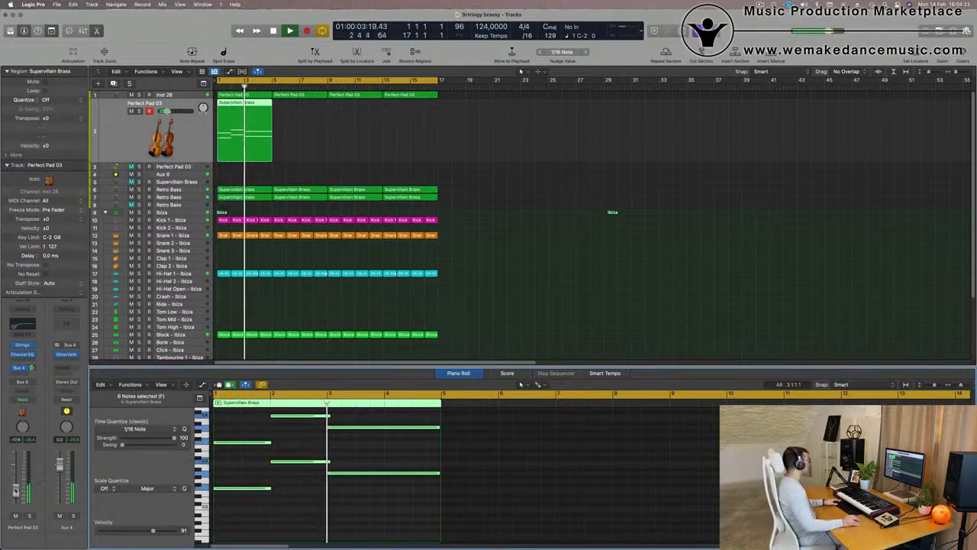
key(Return)
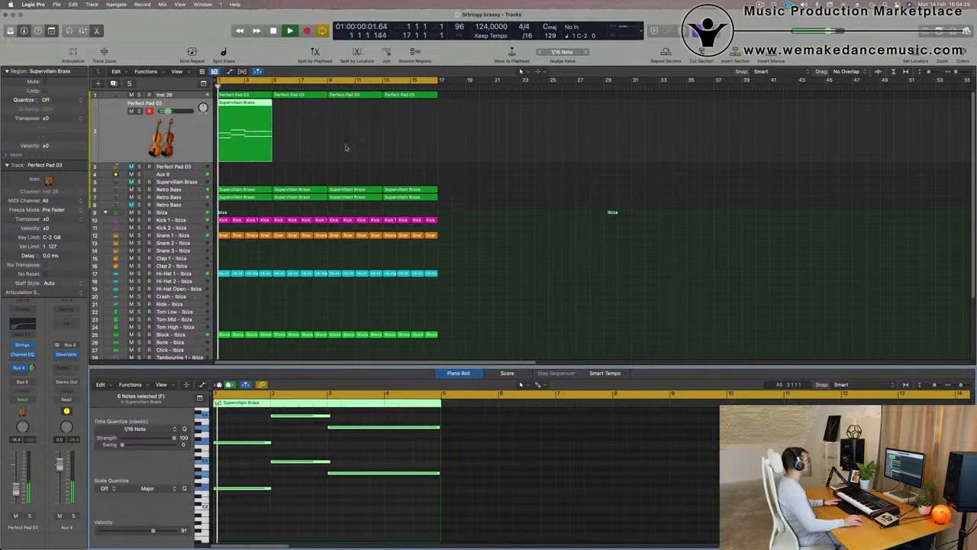
Repeat the Supervillain Brass region on track 2 three times so that the string part runs to bar 17
key(super+r)
key(super+r)
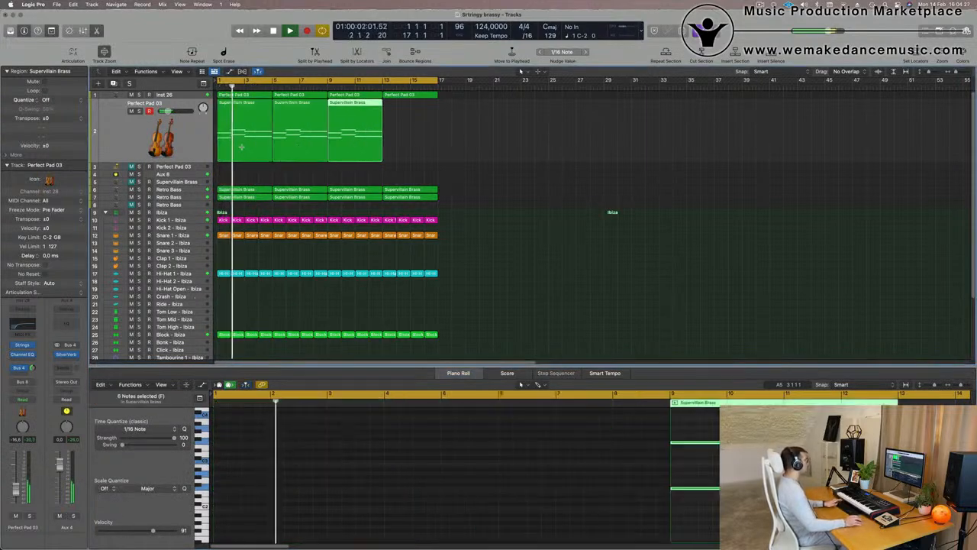
click(455, 146)
click(380, 133)
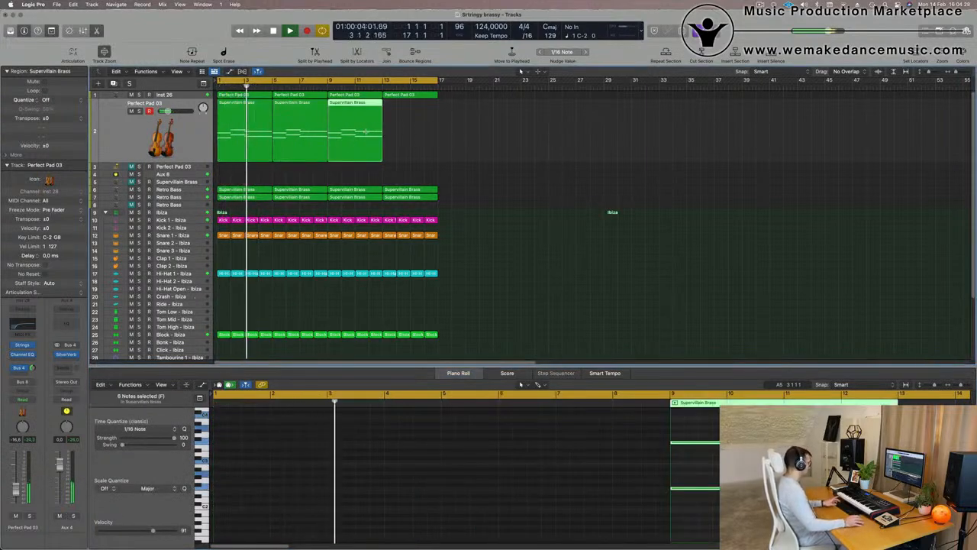
key(super+r)
Select all regions on Perfect Pad 03 and adjust the track's Bus 4 send level while playing the project
click(193, 142)
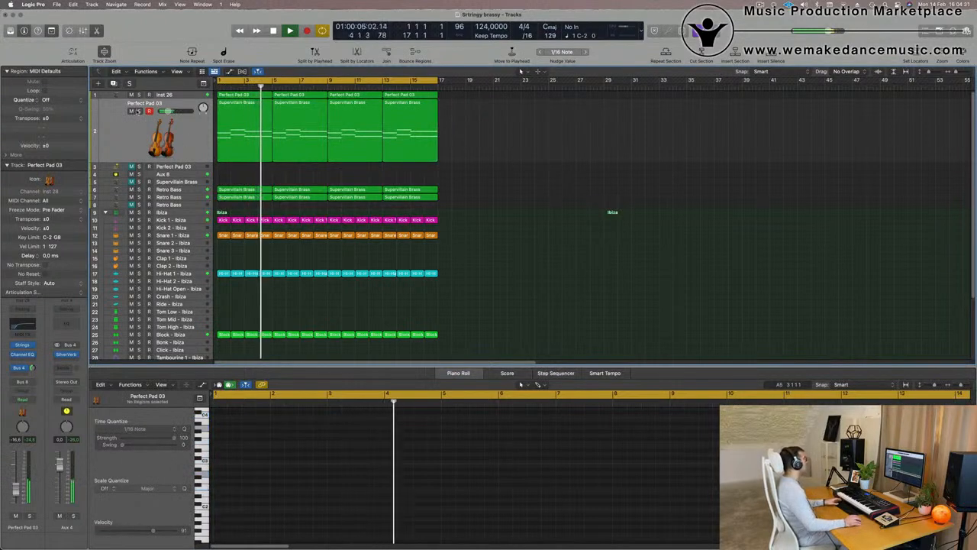
click(172, 131)
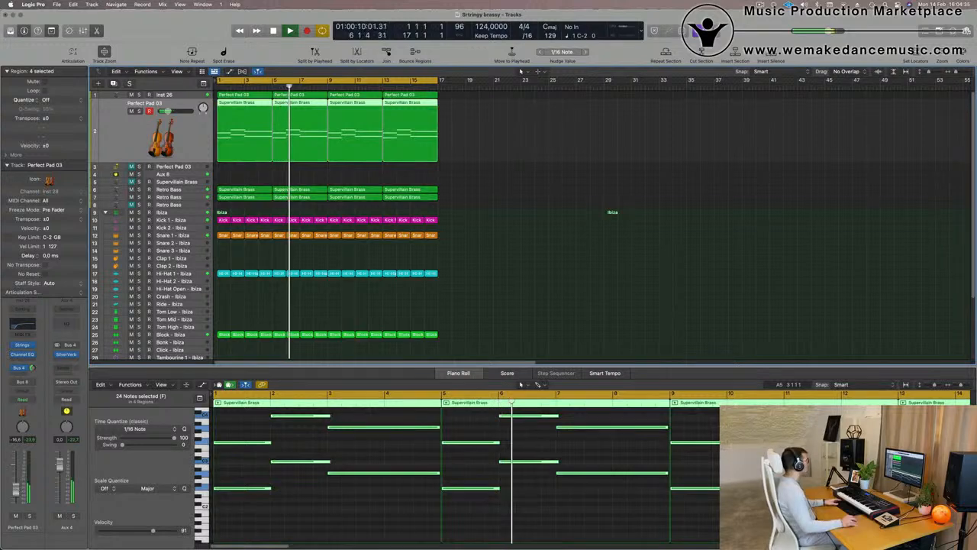
click(517, 133)
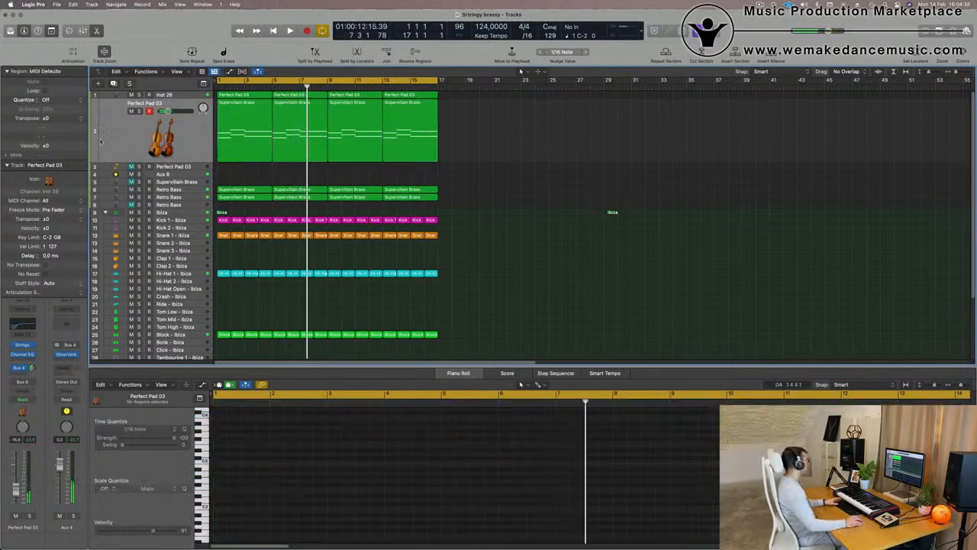
click(107, 139)
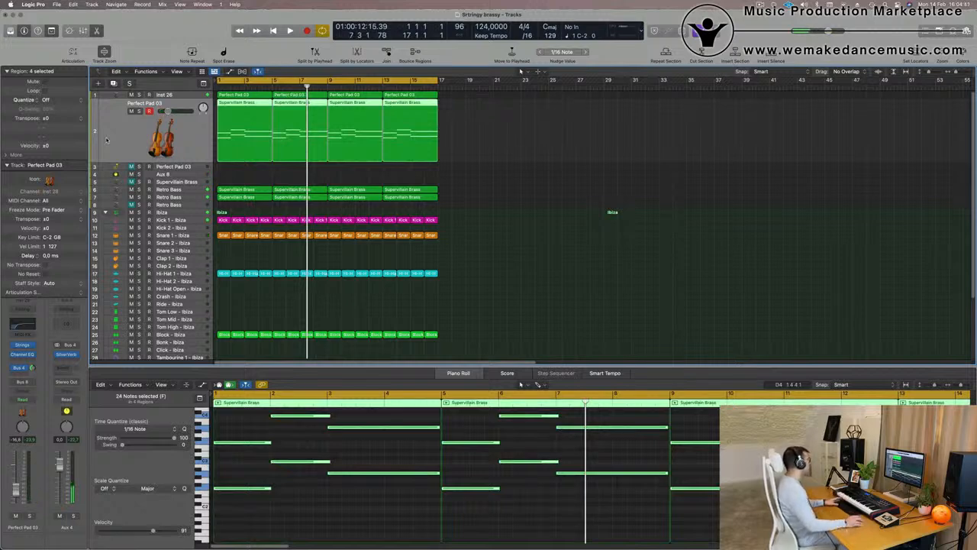
key(space)
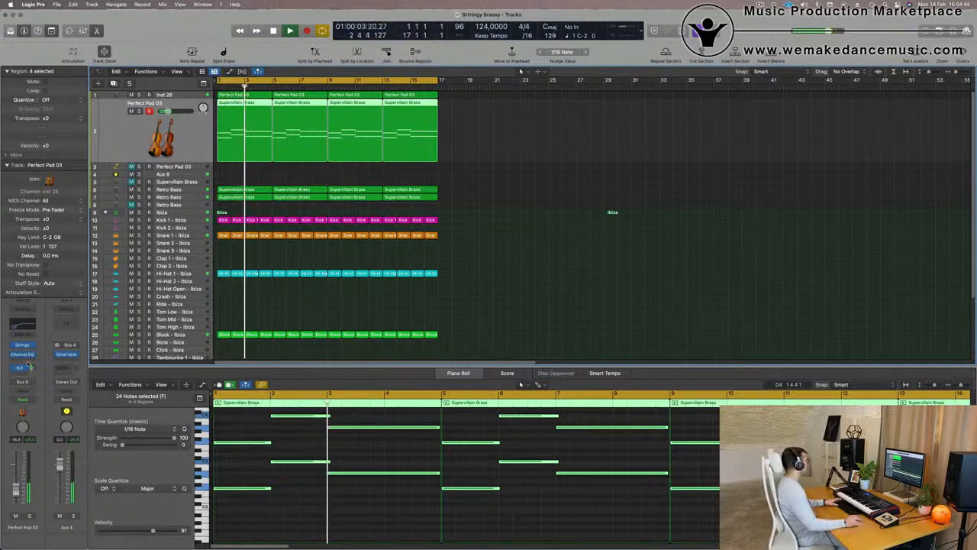
Load the Studio Violins 2 preset into the Studio Strings instrument on Perfect Pad 03 and play from the beginning
key(v)
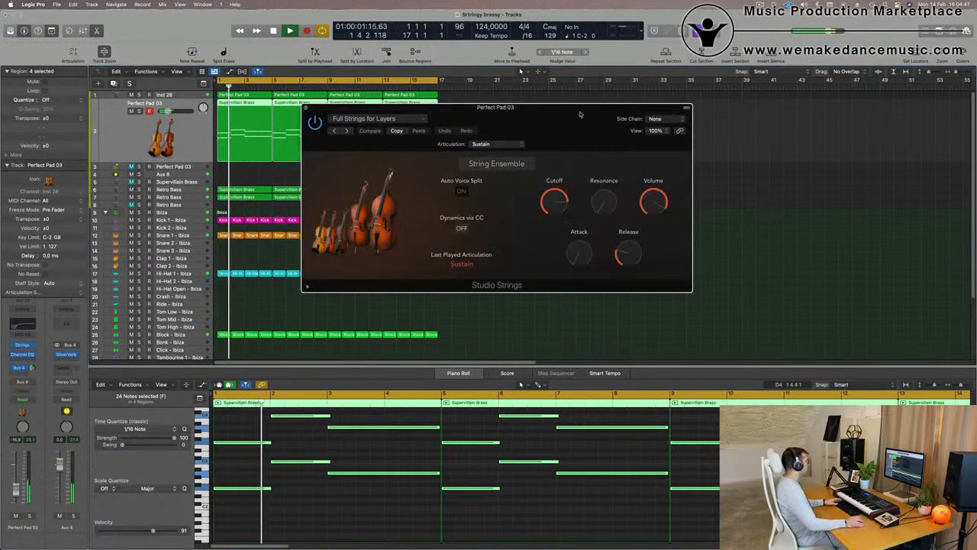
drag(579, 114, 567, 114)
click(356, 117)
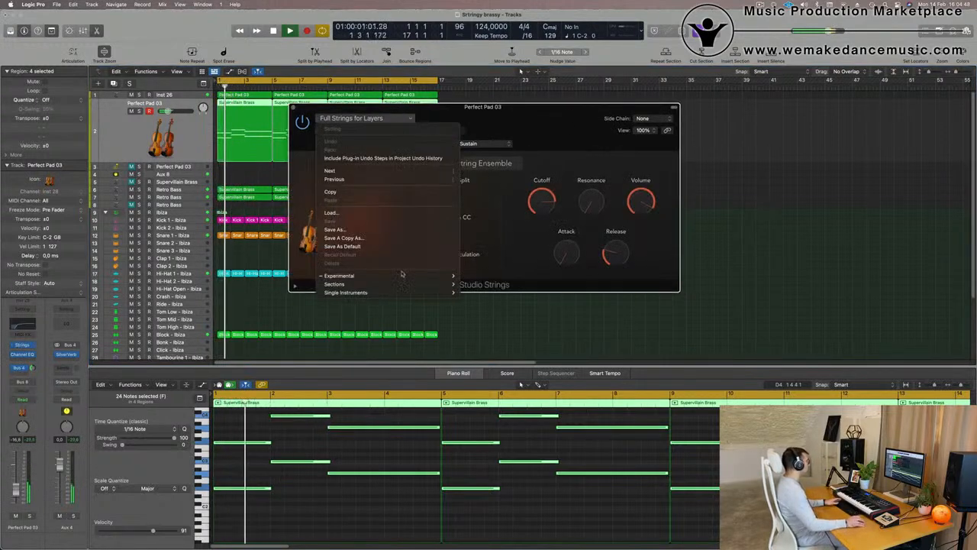
mouse_move(410, 276)
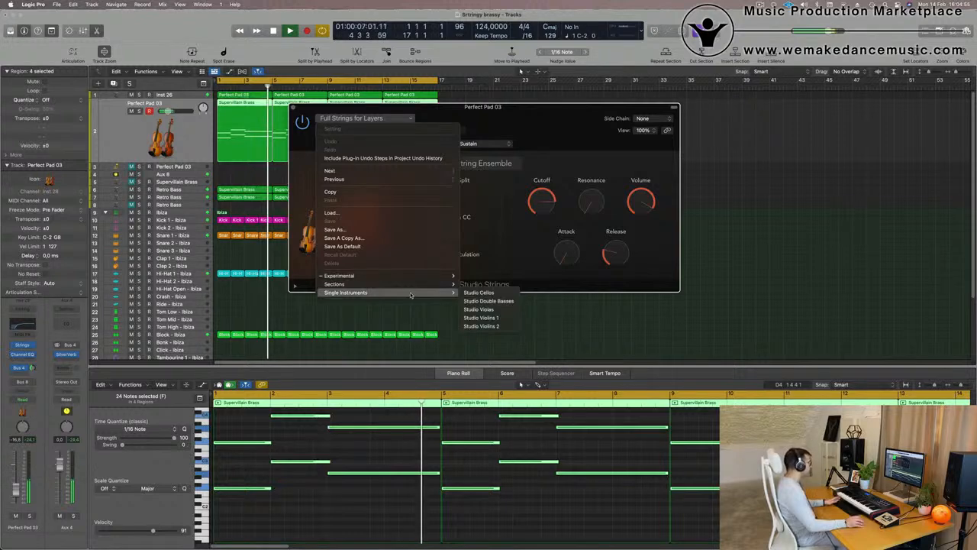
click(481, 326)
drag(520, 117, 562, 124)
key(space)
key(space)
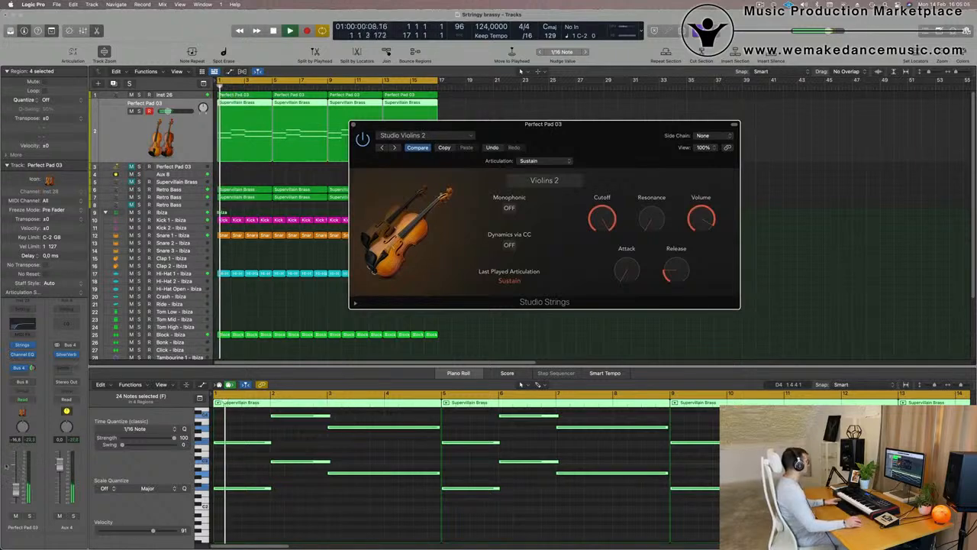
Try the Violins 2 sound with Monophonic mode on during playback and switch the mode back off
click(521, 71)
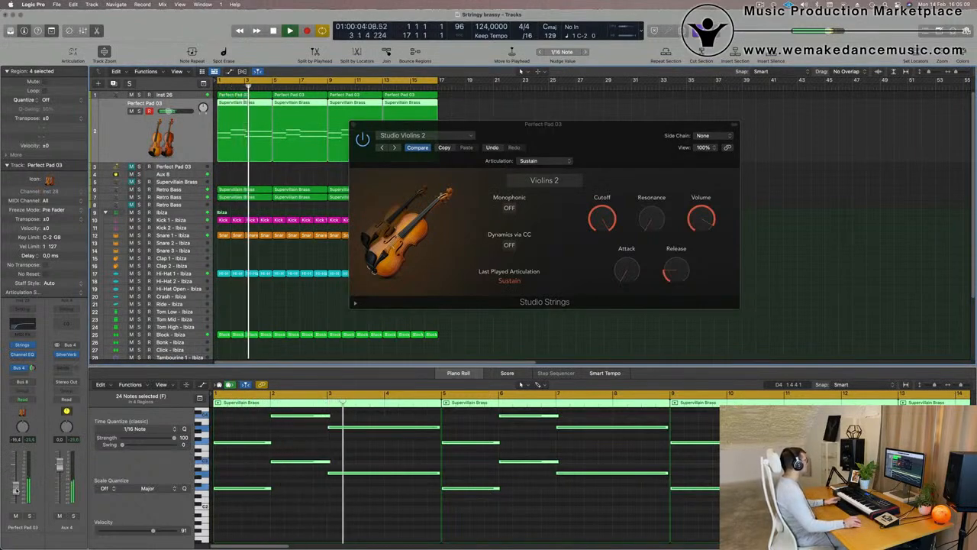
drag(625, 126, 615, 130)
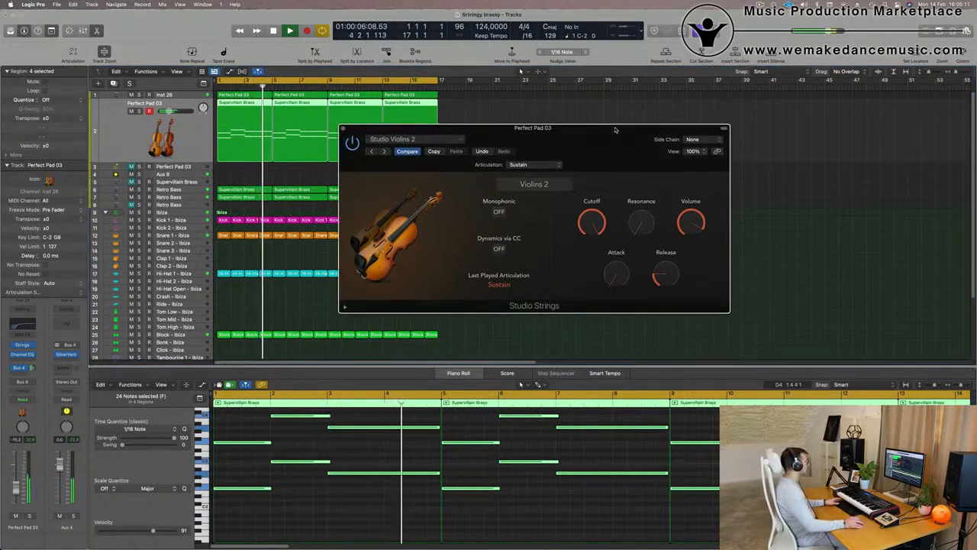
click(498, 213)
key(Return)
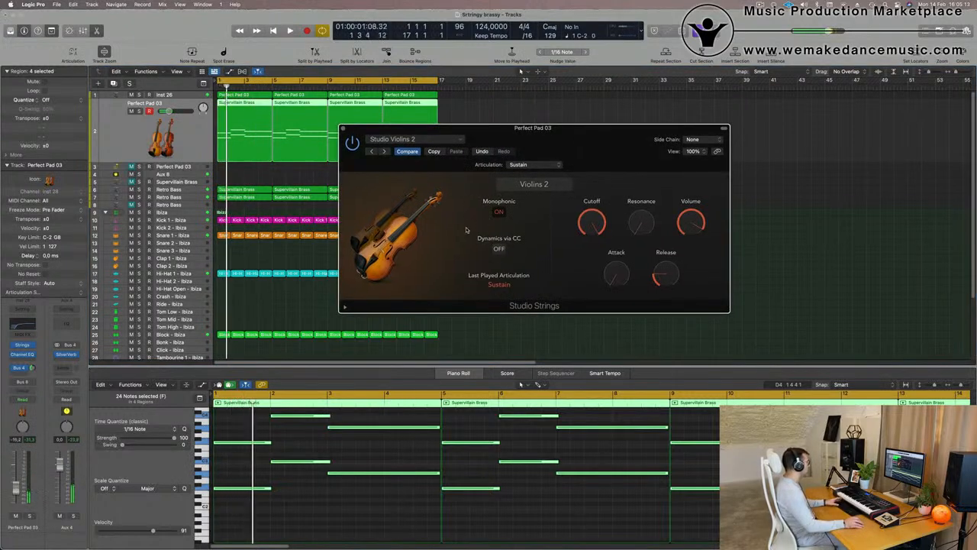
key(Return)
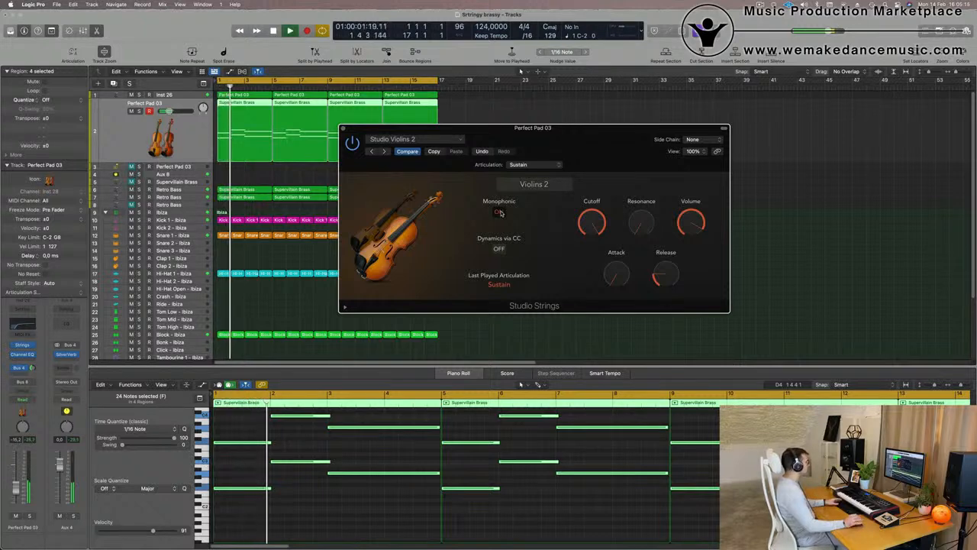
click(500, 212)
key(Return)
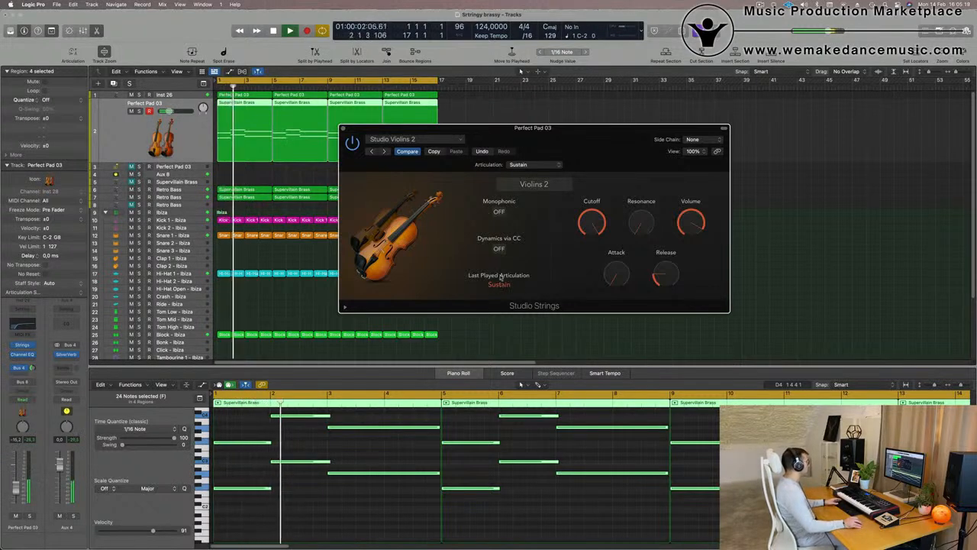
Increase the Attack and Release of the Violins 2 instrument while playing the project from the beginning
drag(627, 150, 656, 130)
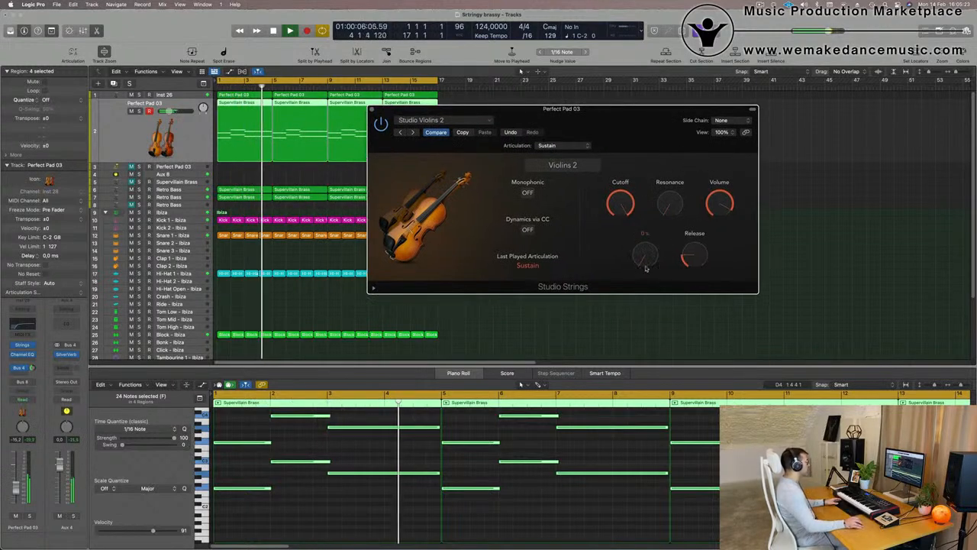
mouse_move(650, 263)
drag(651, 264, 645, 251)
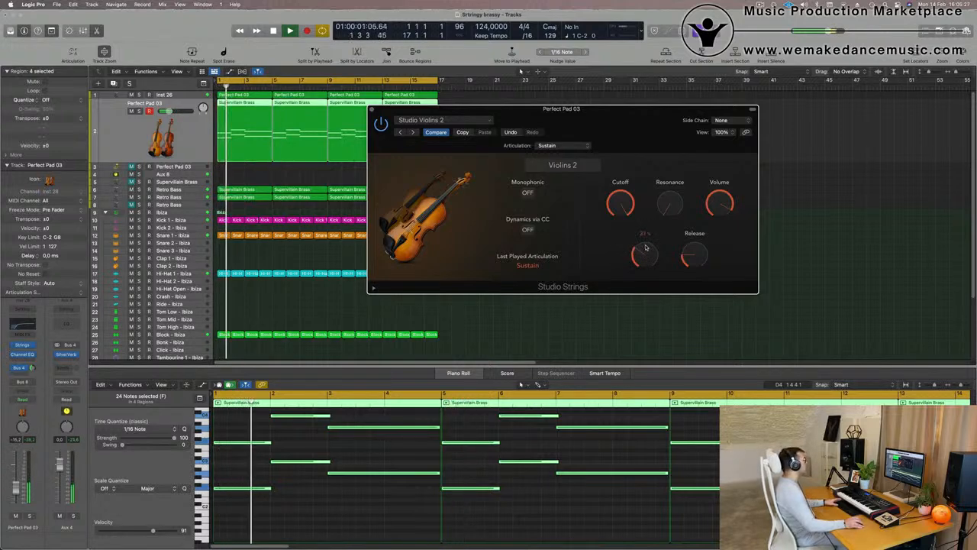
key(space)
key(space)
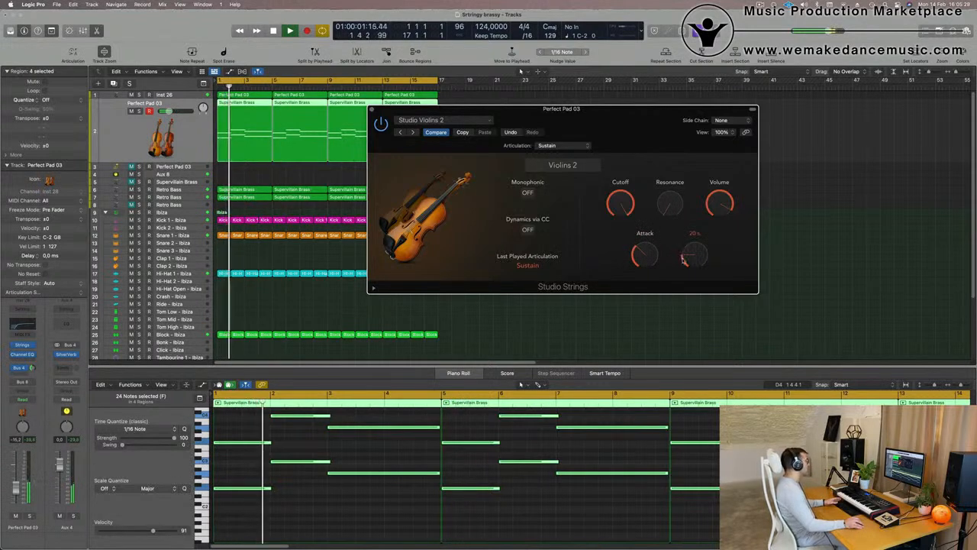
drag(696, 220, 695, 211)
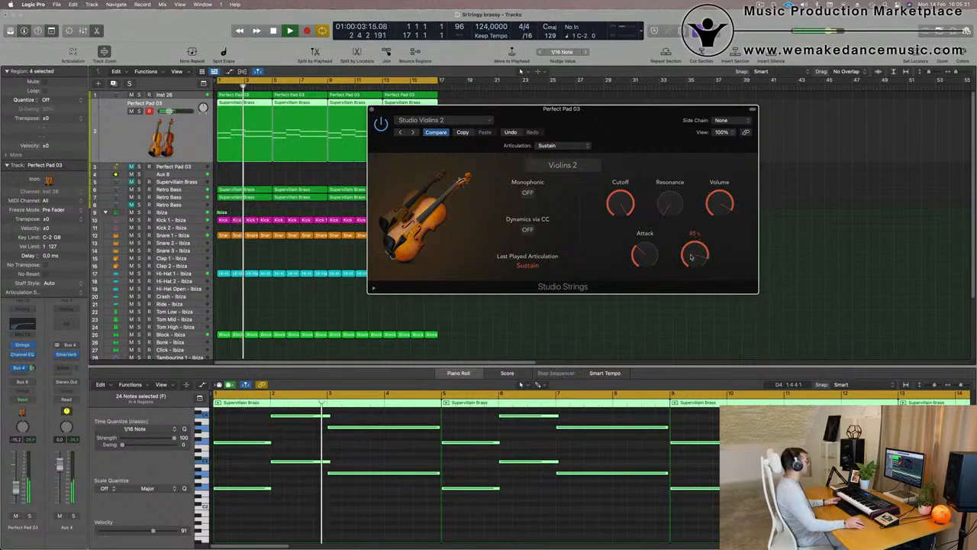
drag(692, 254, 650, 242)
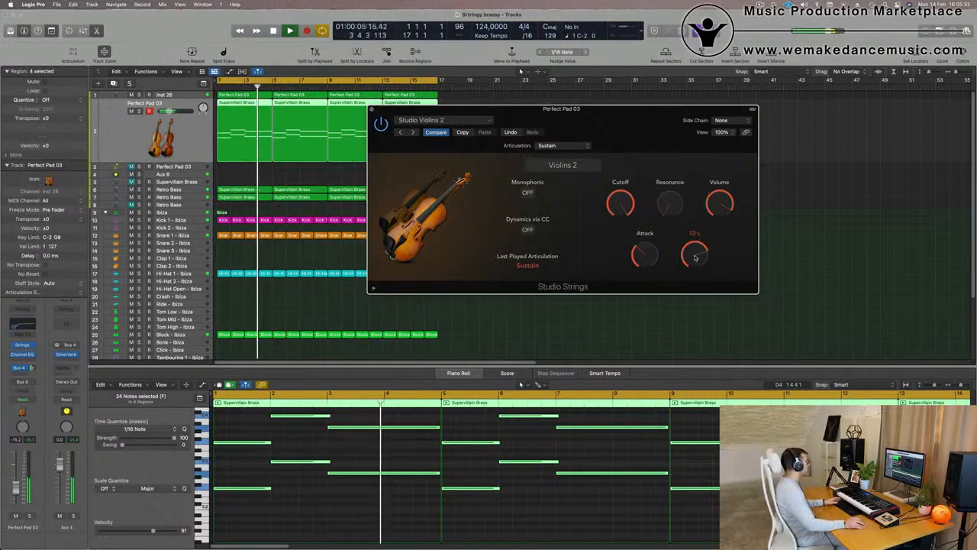
drag(637, 109, 634, 114)
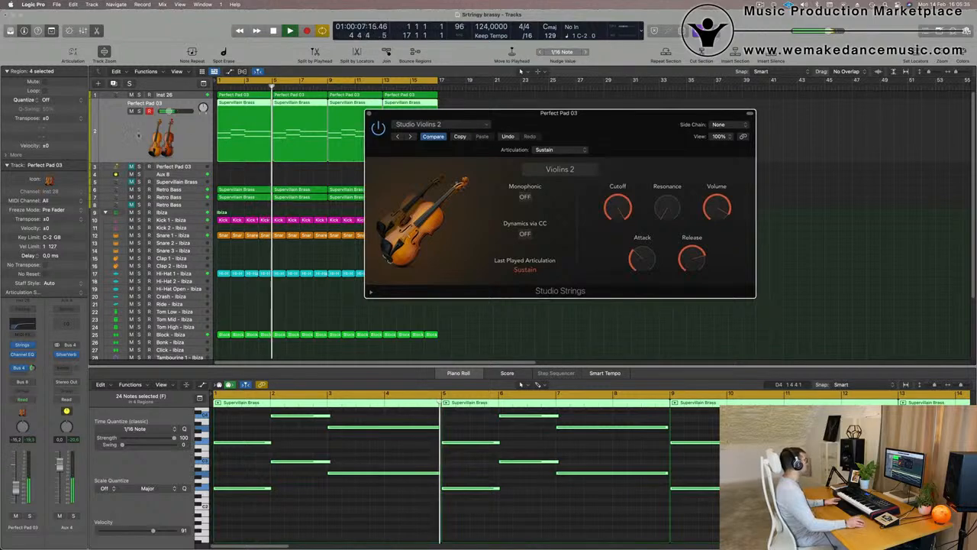
Set the Perfect Pad 03 level to about -16.3 dB, shorten the Violins 2 Attack and stop playback
drag(16, 488, 16, 491)
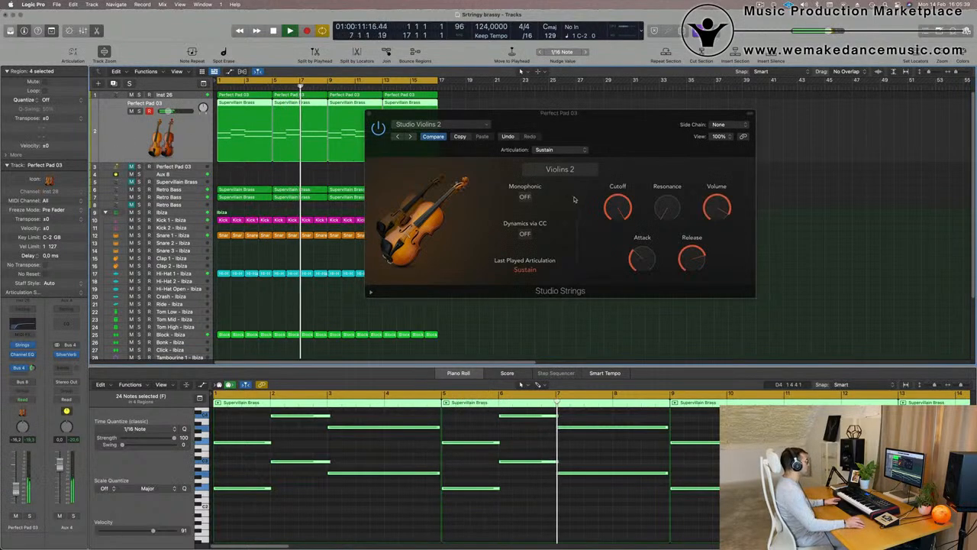
drag(642, 256, 643, 268)
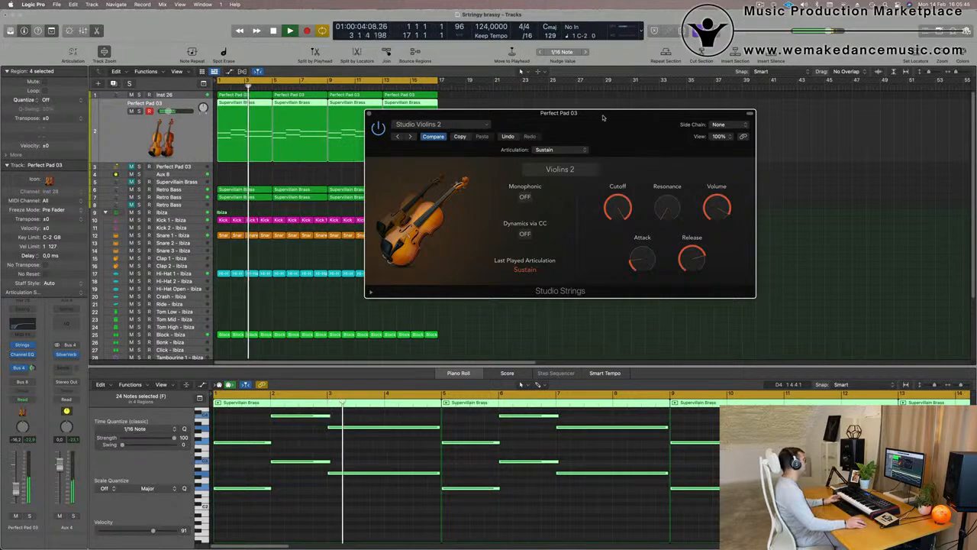
mouse_move(615, 119)
mouse_down()
mouse_move(639, 117)
mouse_move(628, 117)
mouse_up()
key(space)
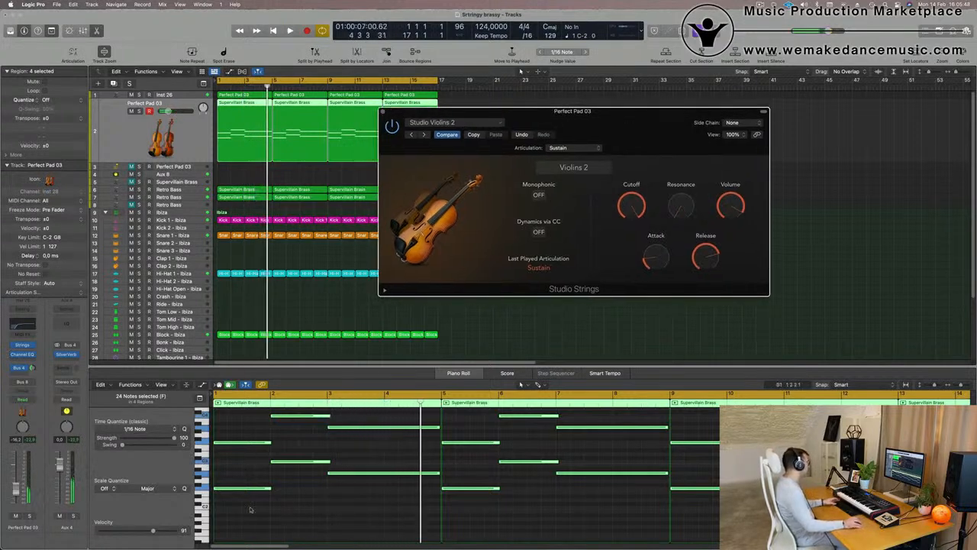
Trim the ends of the four notes in bars 1 and 2 of the first string region, play it and close the instrument window
drag(231, 512, 309, 411)
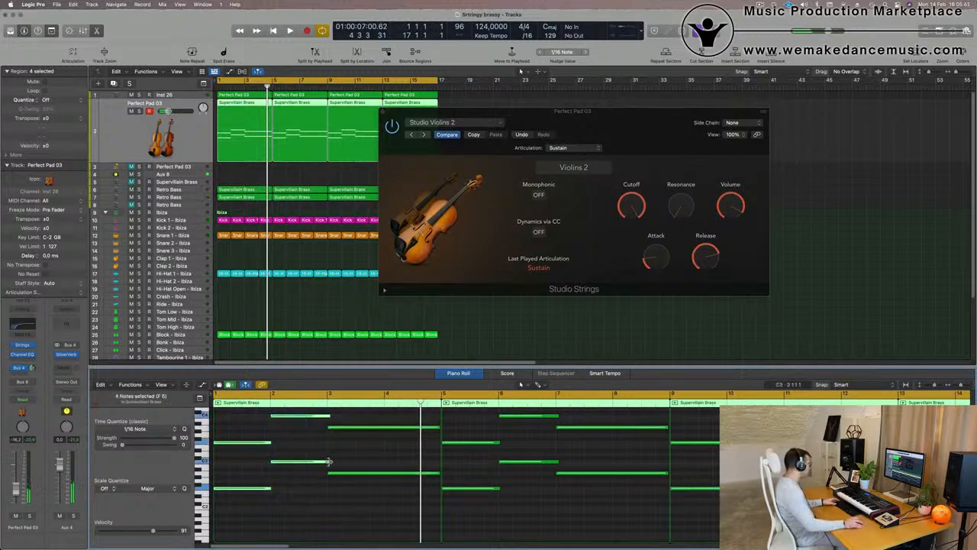
drag(328, 462, 298, 474)
key(space)
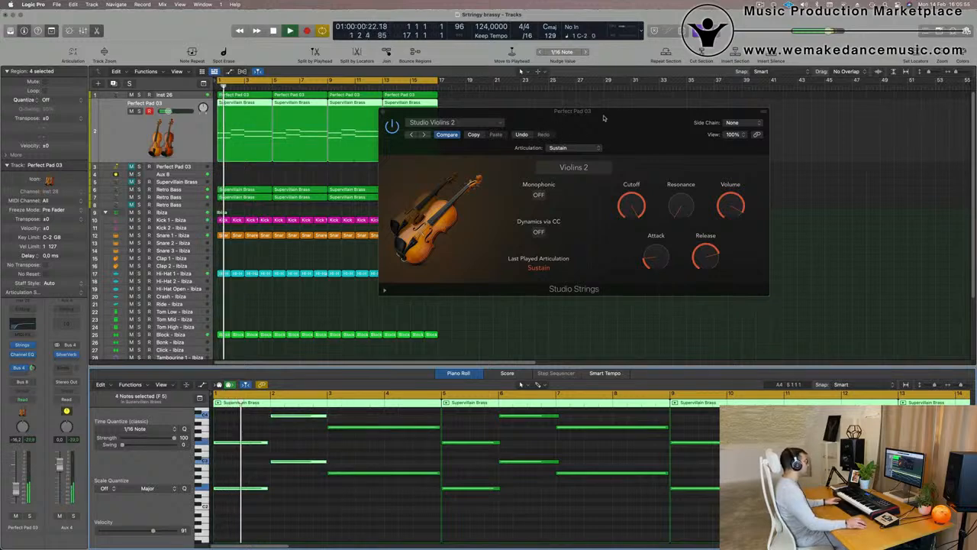
drag(606, 118, 635, 156)
click(411, 147)
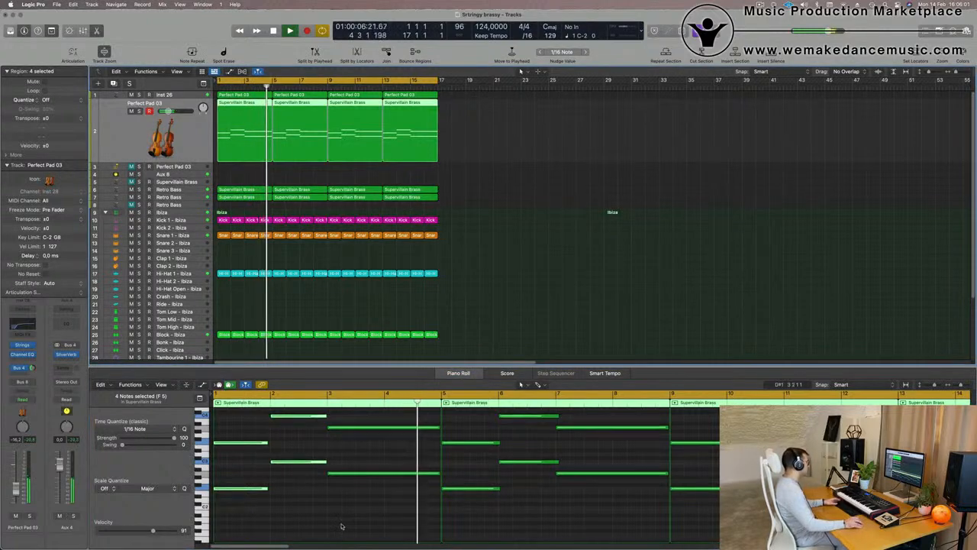
Show the note velocities in the piano roll and lower the velocity of the first region's notes at bar 3
scroll(268, 414, down, 2)
click(201, 386)
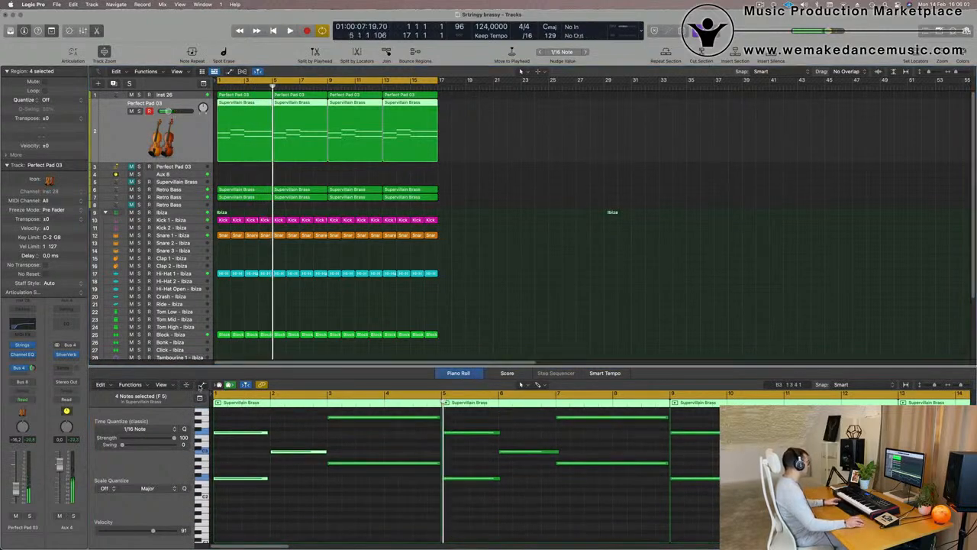
scroll(366, 507, up, 2)
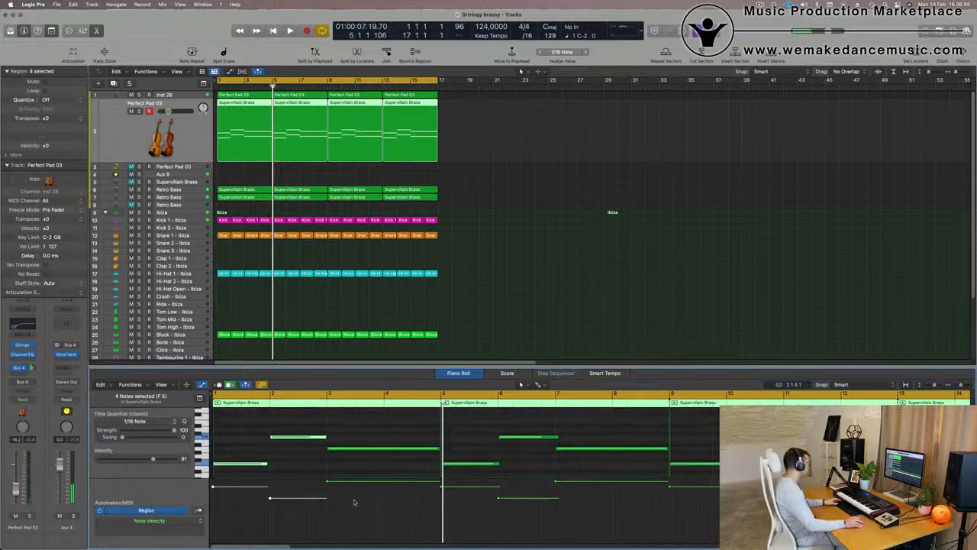
drag(327, 484, 327, 485)
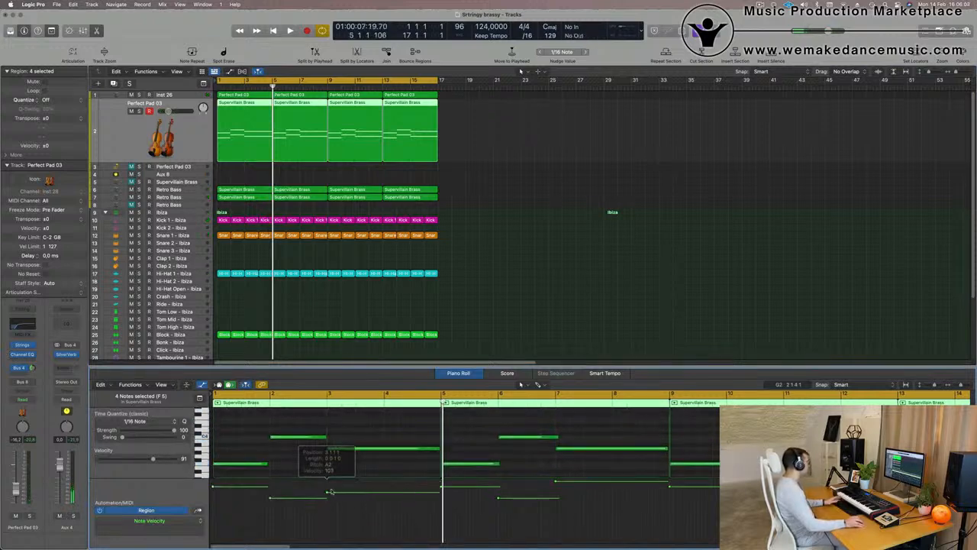
Replace the three later Supervillain Brass regions on track 2 with three repeats of the edited first region up to bar 17
drag(517, 146, 313, 157)
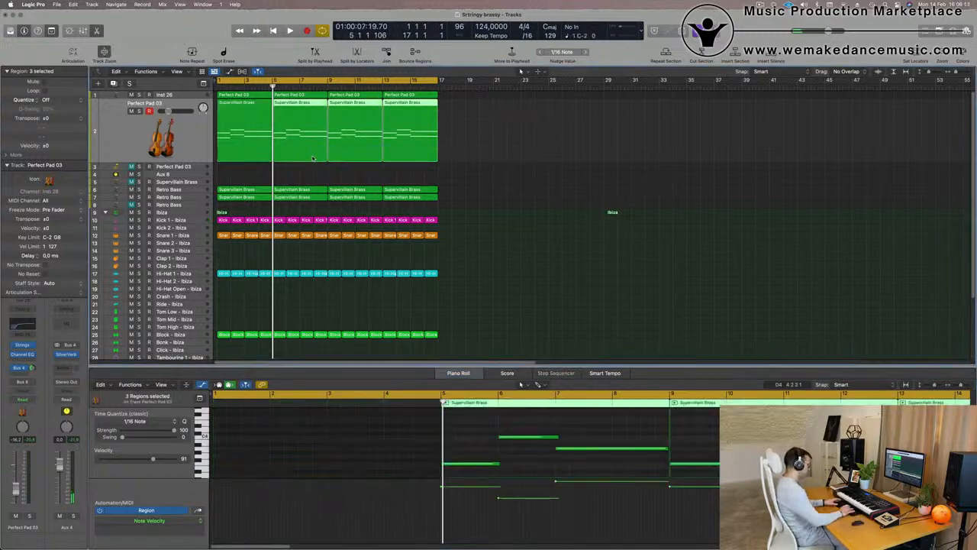
key(Delete)
key(space)
click(252, 126)
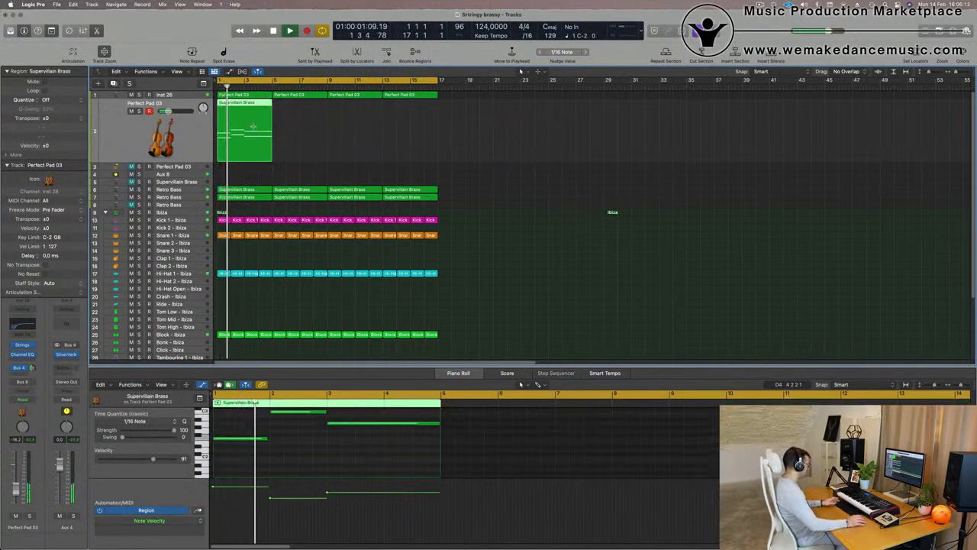
key(super+r)
key(super+r)
key(super+r)
click(379, 166)
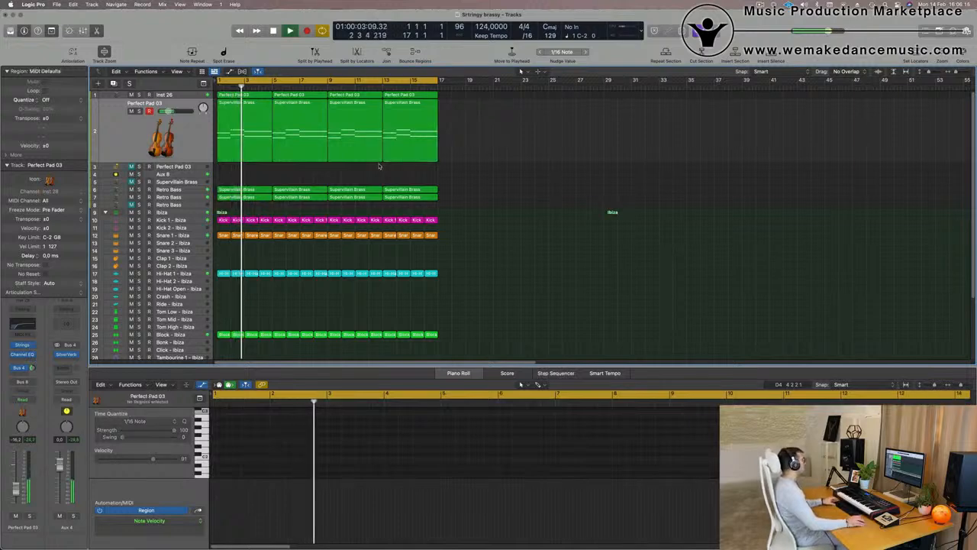
Select all regions on Perfect Pad 03, mute the string track and play the project from the beginning without it
key(super+Right)
key(super+Right)
scroll(395, 170, right, 1)
key(super+Left)
key(super+Left)
key(super+Left)
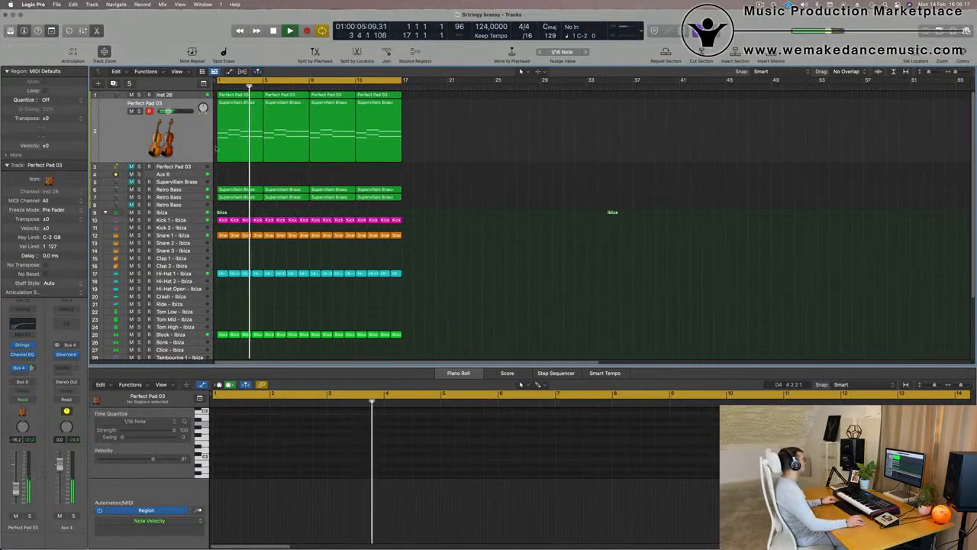
click(187, 99)
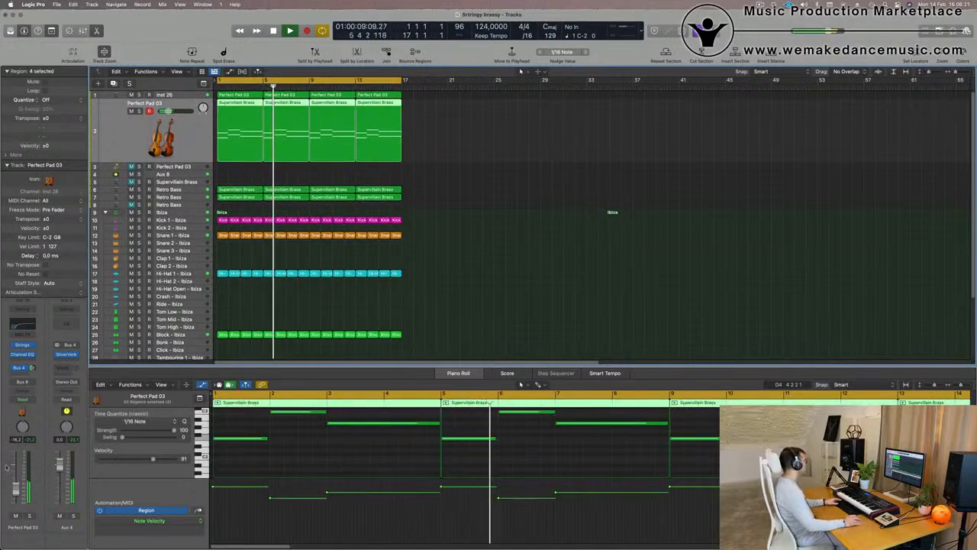
click(16, 515)
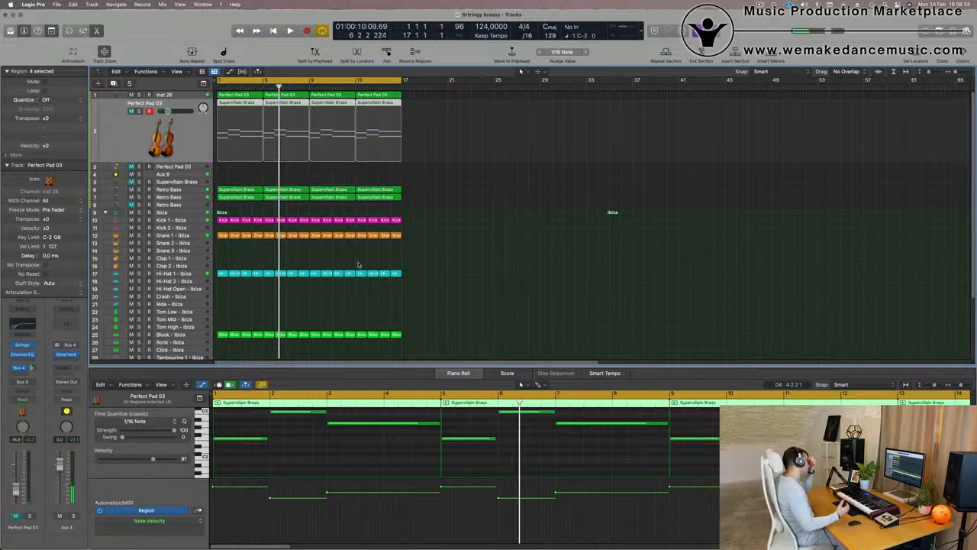
key(space)
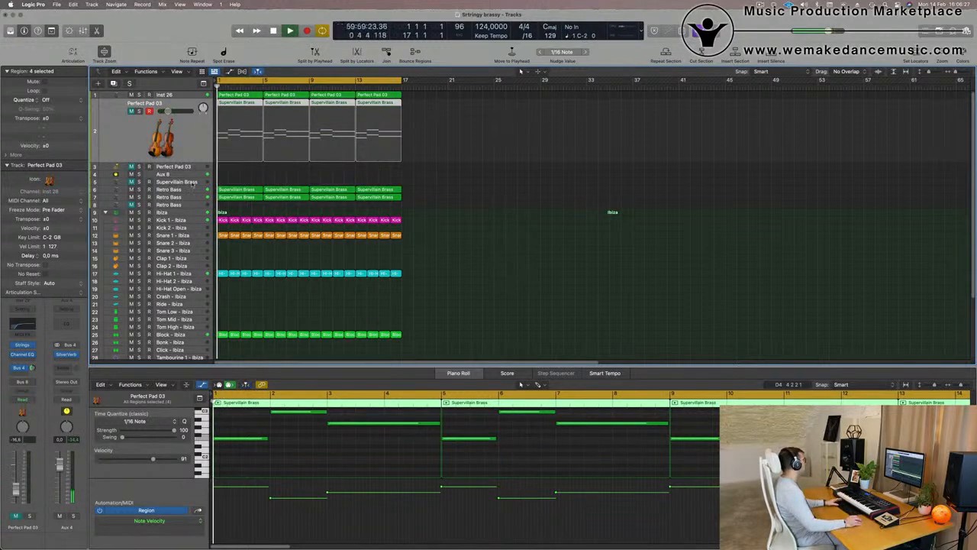
Select the Retro Bass on track 6, solo it briefly during playback and open its Alchemy instrument
click(174, 189)
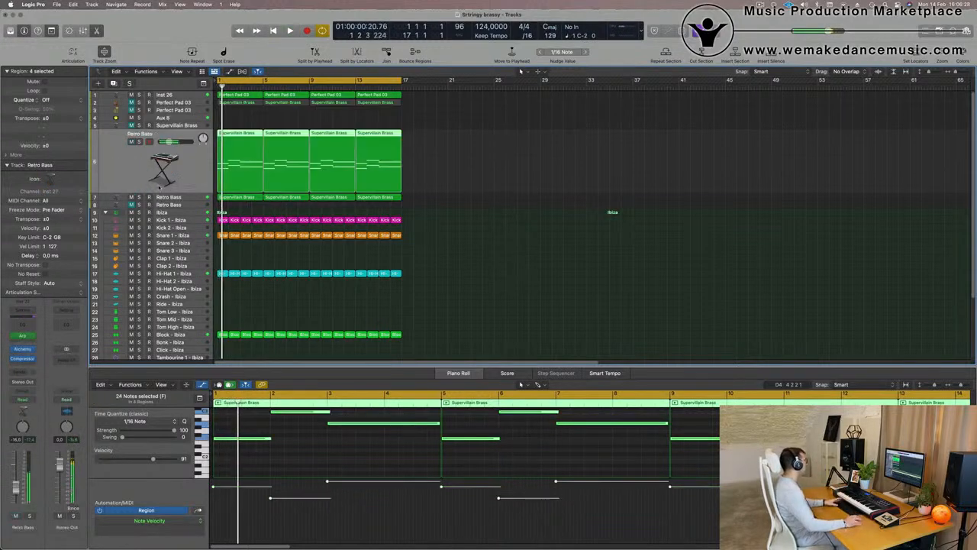
click(139, 143)
click(139, 144)
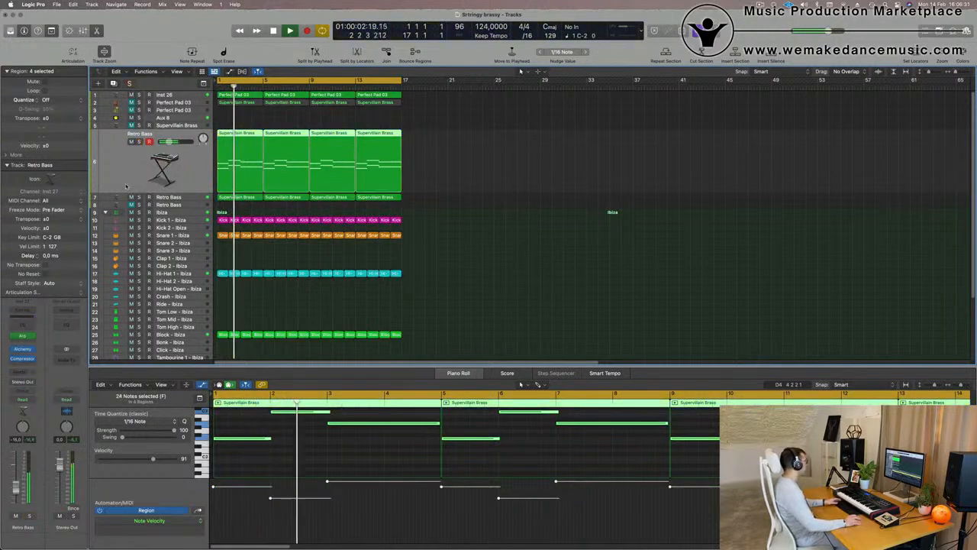
key(space)
key(space)
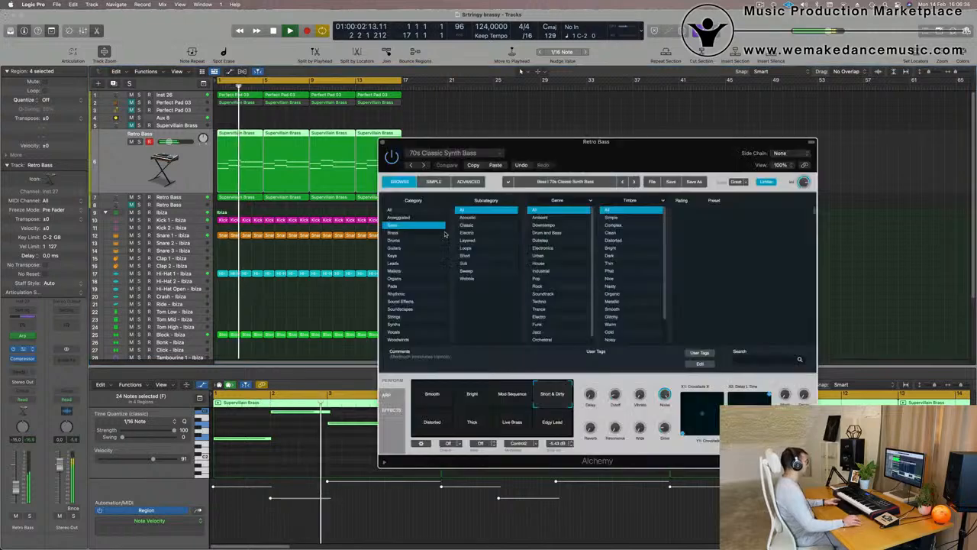
Adjust the Delay amount in the Retro Bass's Alchemy instrument and raise the track's volume to about -11.8 dB
drag(625, 147, 635, 111)
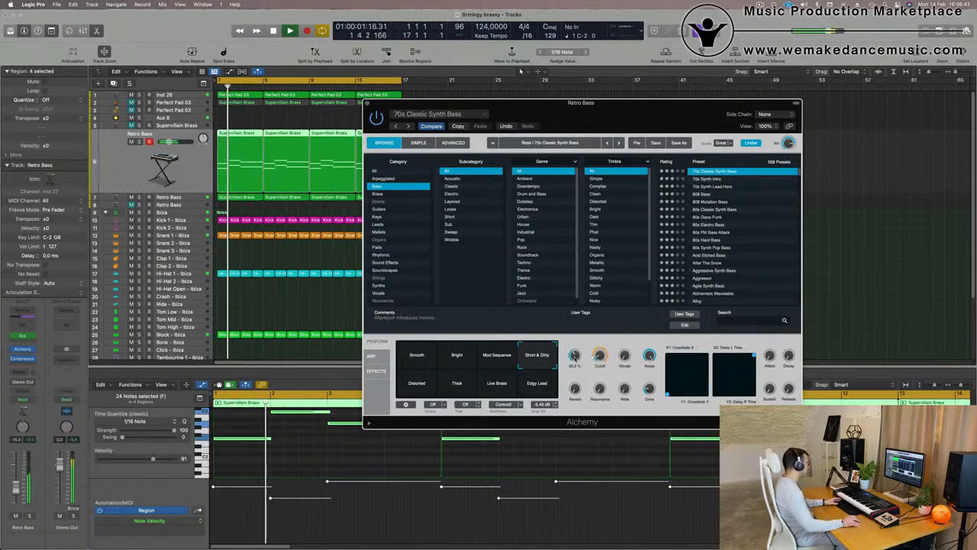
key(Return)
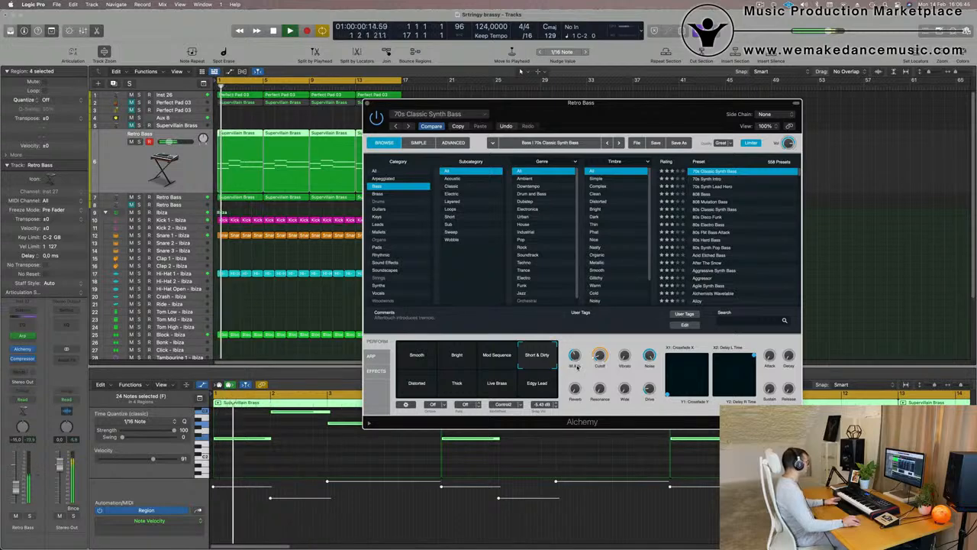
key(Return)
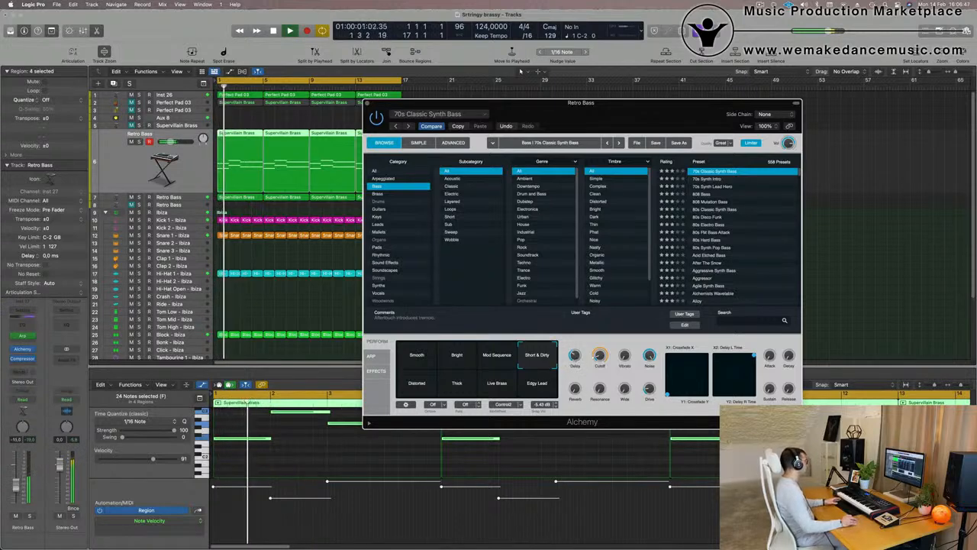
drag(17, 489, 17, 485)
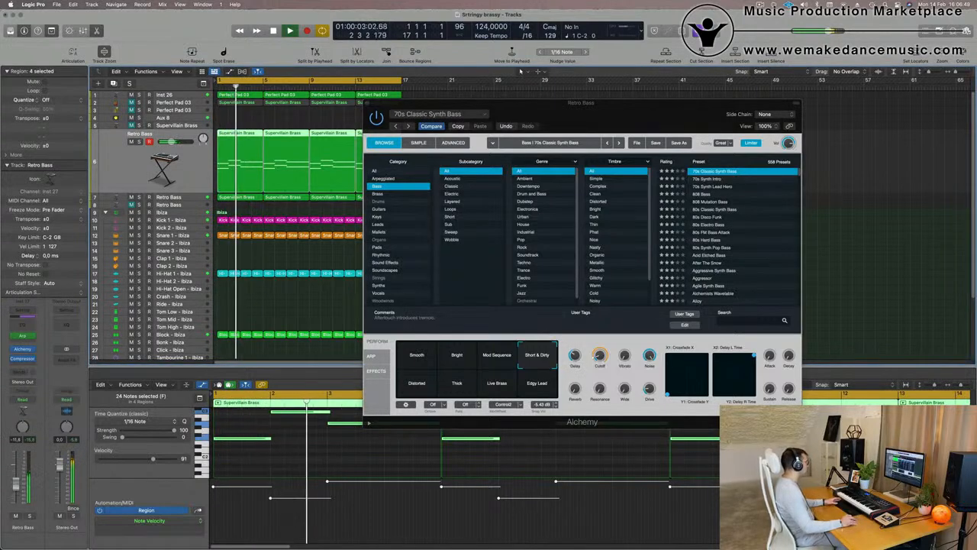
Copy the Alchemy settings, audition Mod Sequence, Bright, Smooth, Distorted, Live Brass and Edgy Lead, and return to Short & Dirty
click(459, 127)
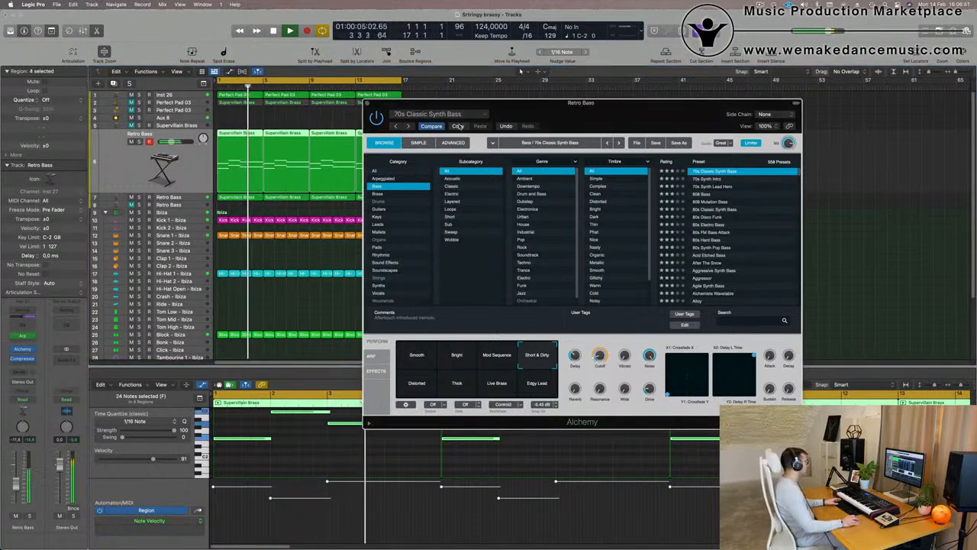
click(497, 355)
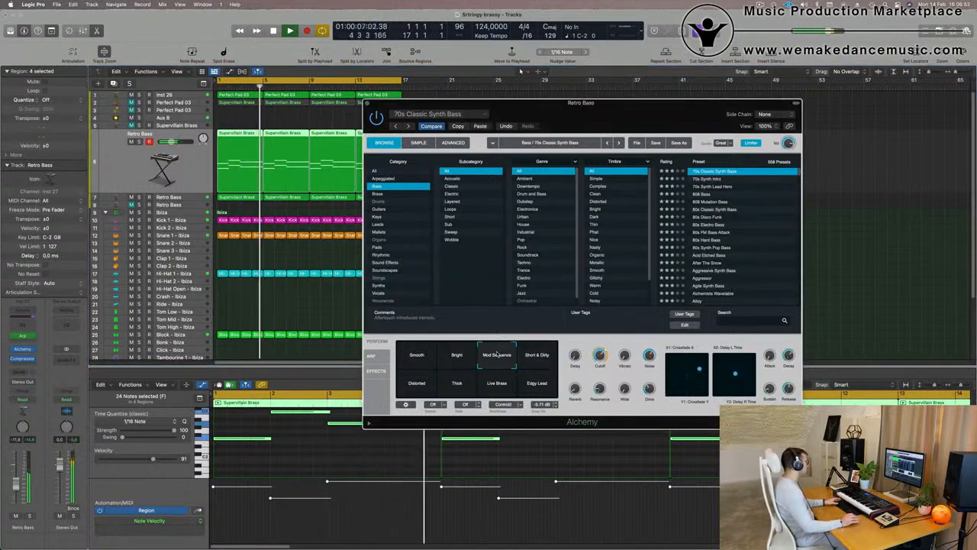
click(456, 359)
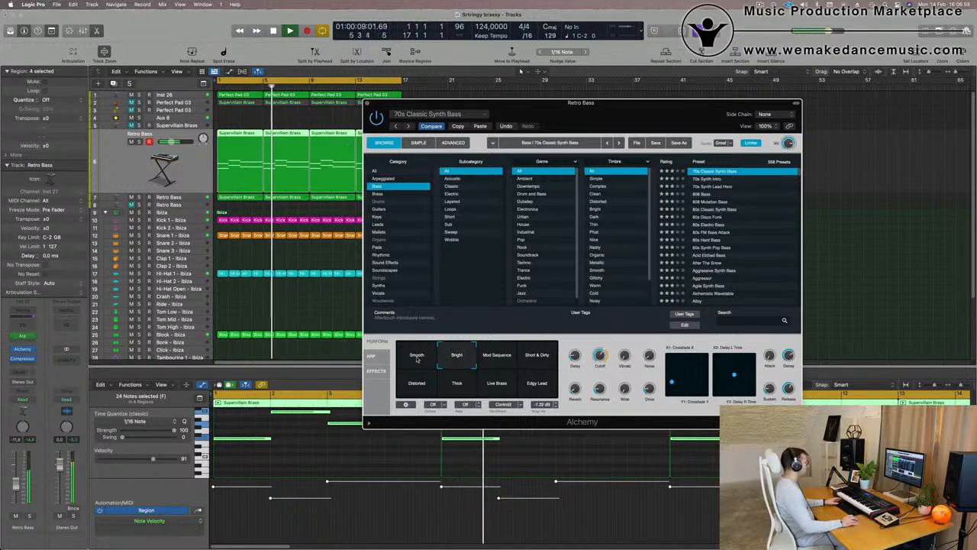
click(418, 360)
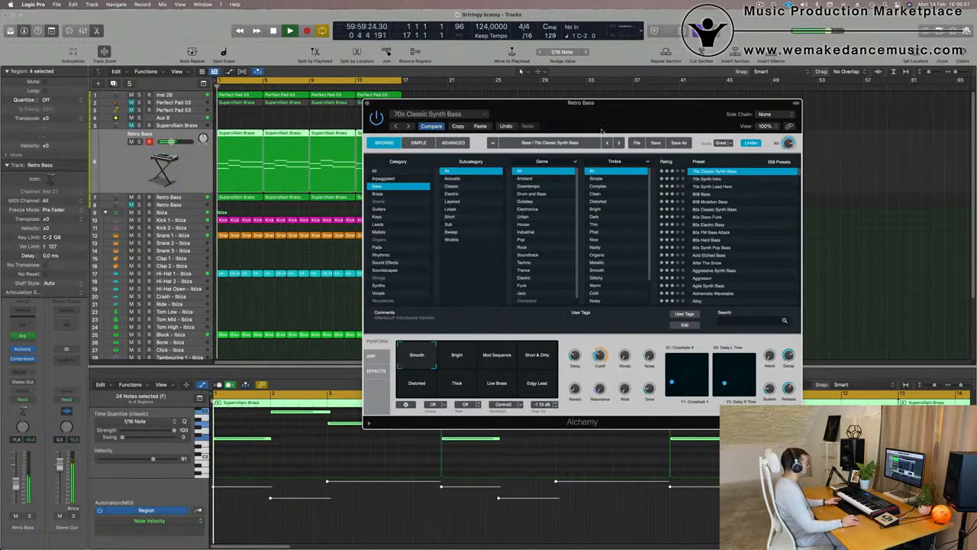
drag(618, 116, 558, 86)
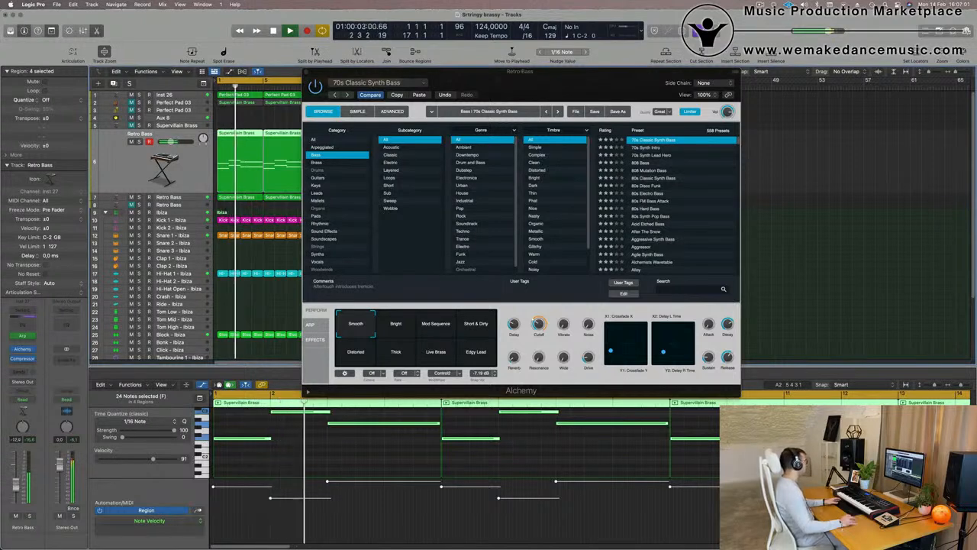
click(360, 352)
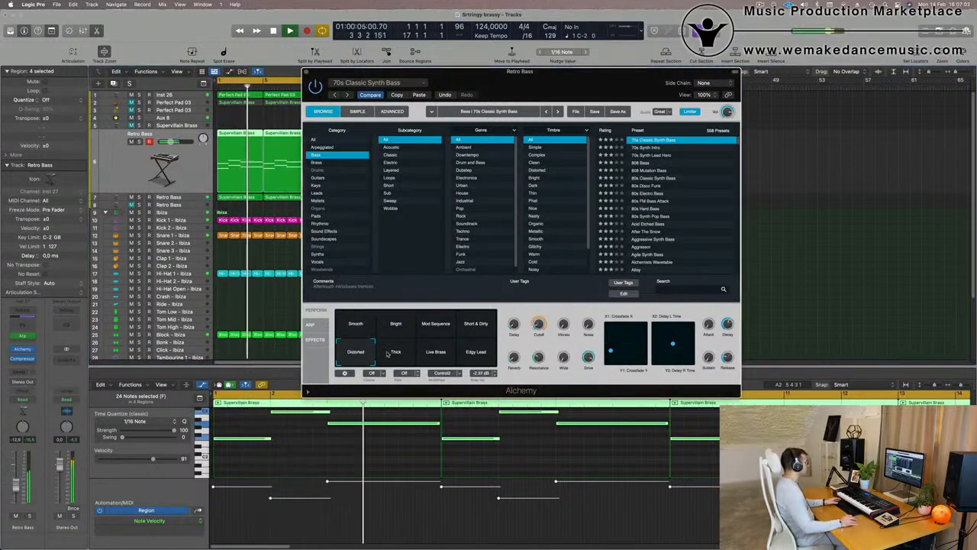
click(451, 353)
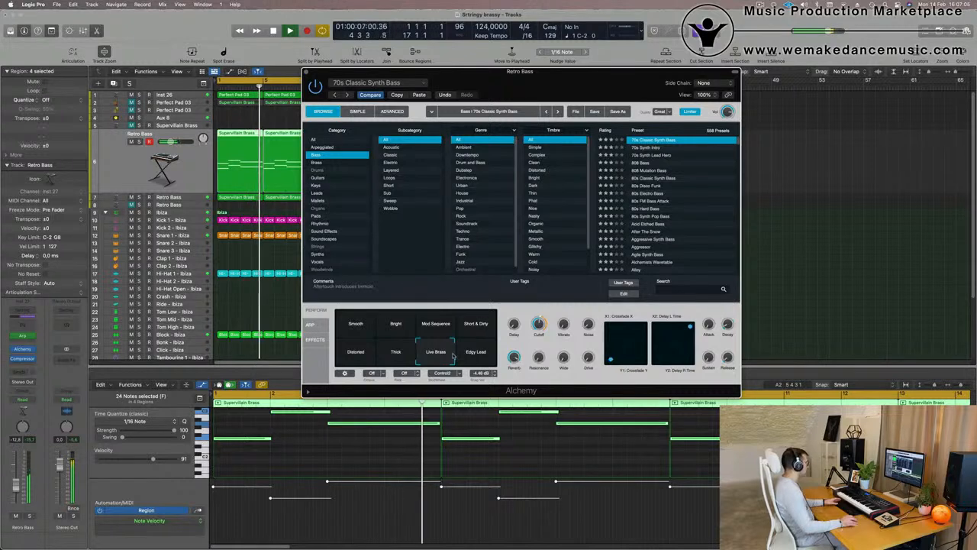
click(481, 354)
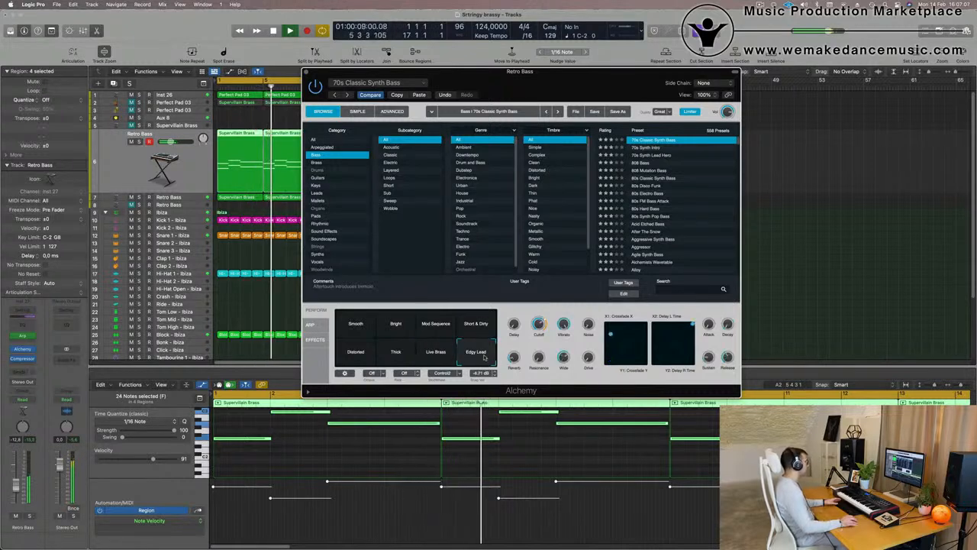
click(476, 324)
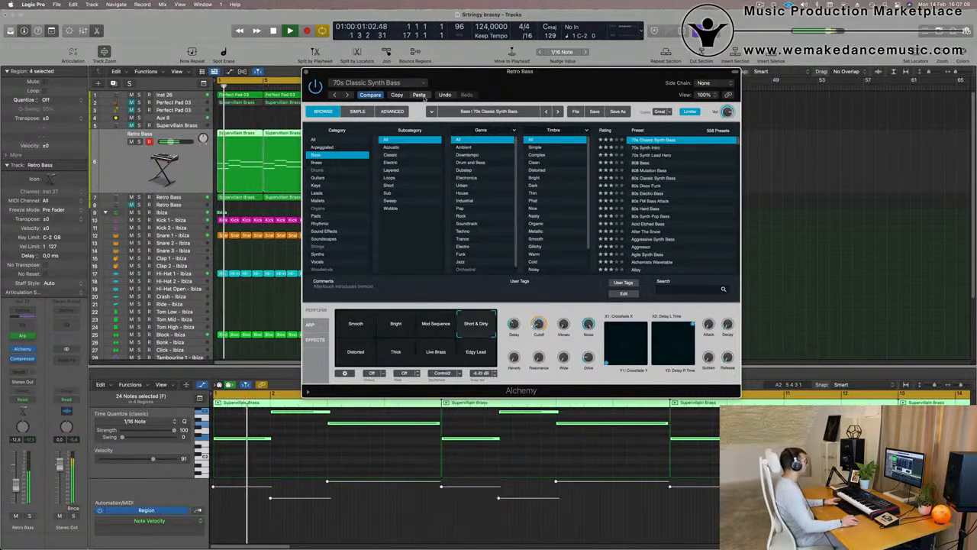
Paste the copied settings back into Alchemy and close the Retro Bass instrument window
click(424, 97)
drag(592, 94, 551, 133)
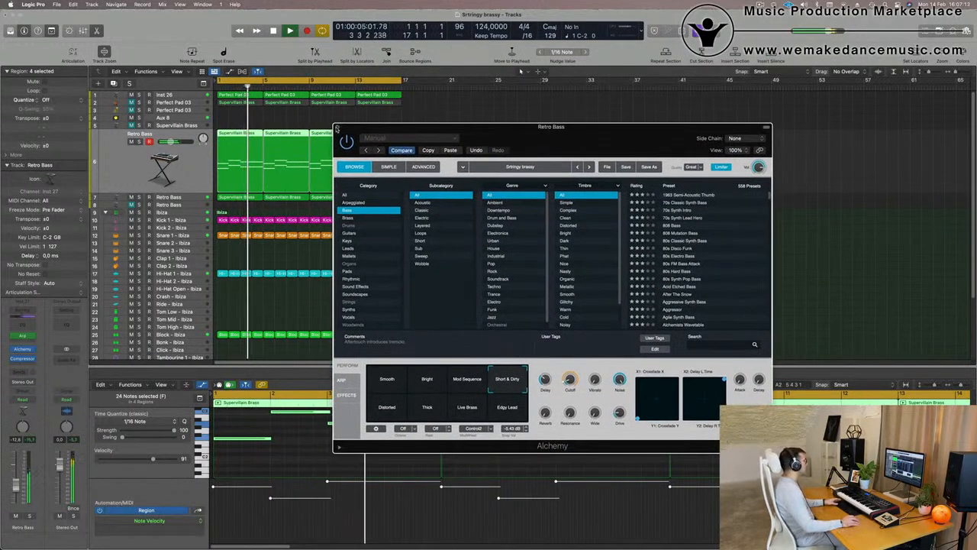
click(338, 128)
scroll(501, 216, up, 4)
scroll(511, 231, down, 7)
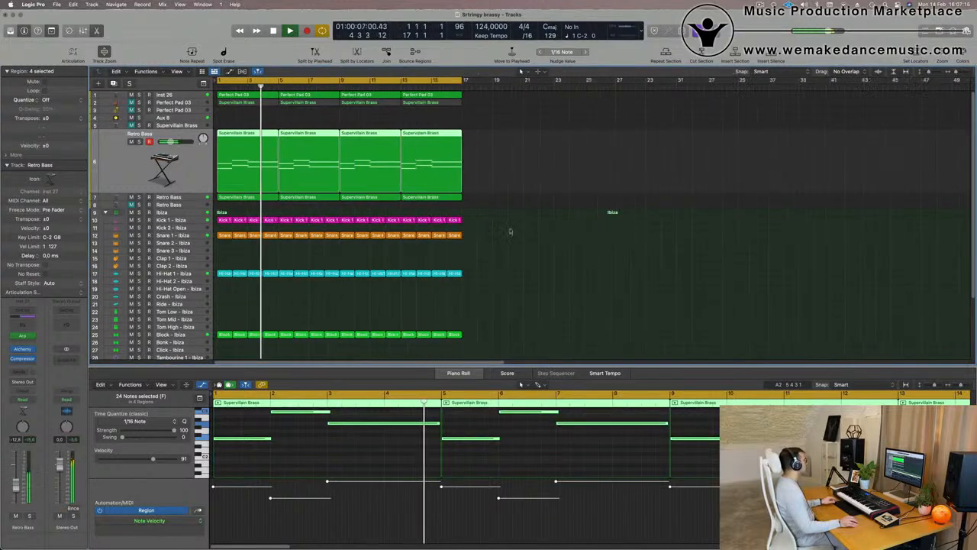
scroll(378, 196, down, 1)
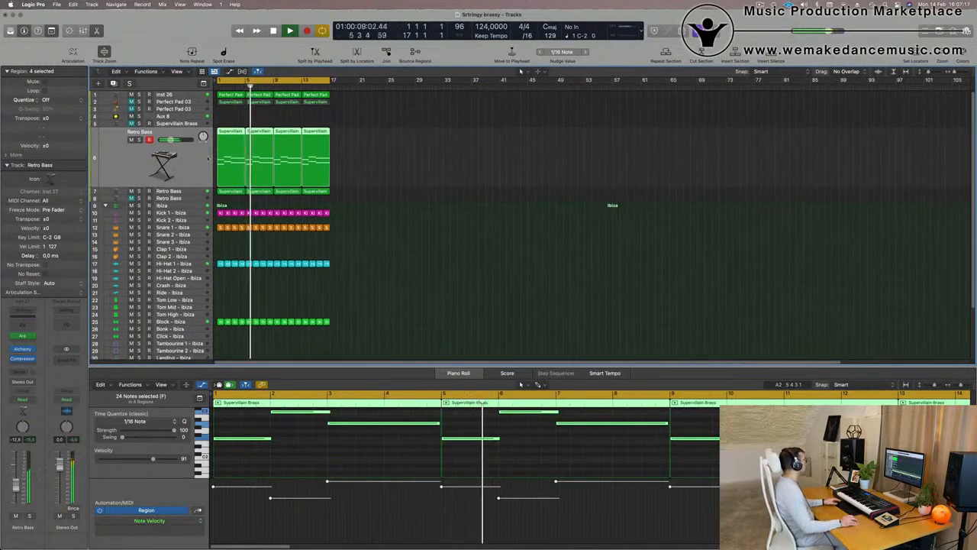
Select the Supervillain Brass on track 5 and play the project from the beginning
click(169, 123)
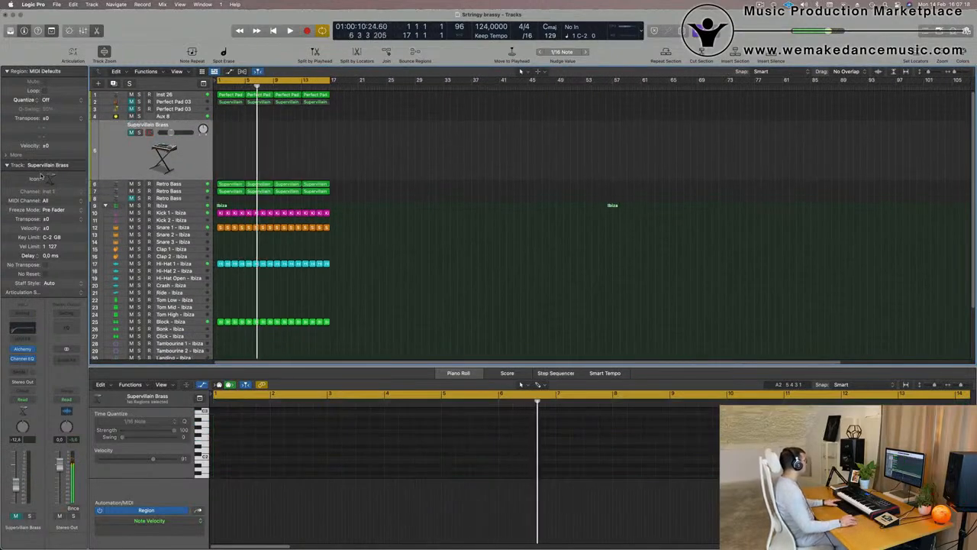
key(Return)
key(space)
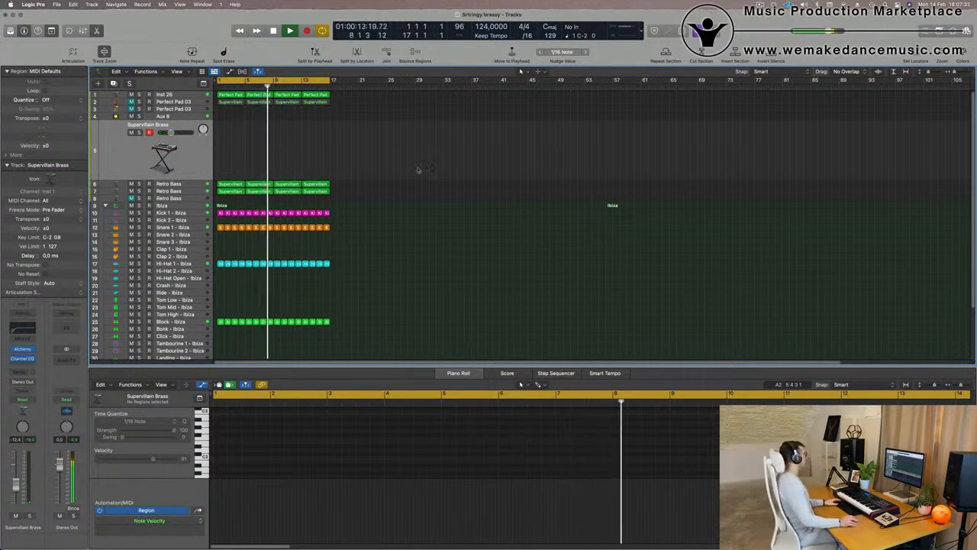
key(Return)
scroll(331, 145, up, 3)
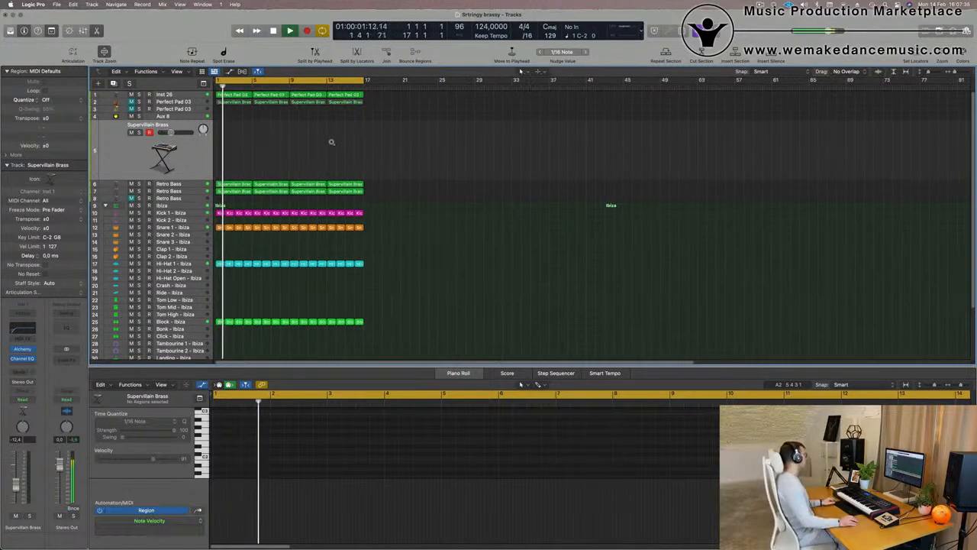
scroll(332, 144, down, 3)
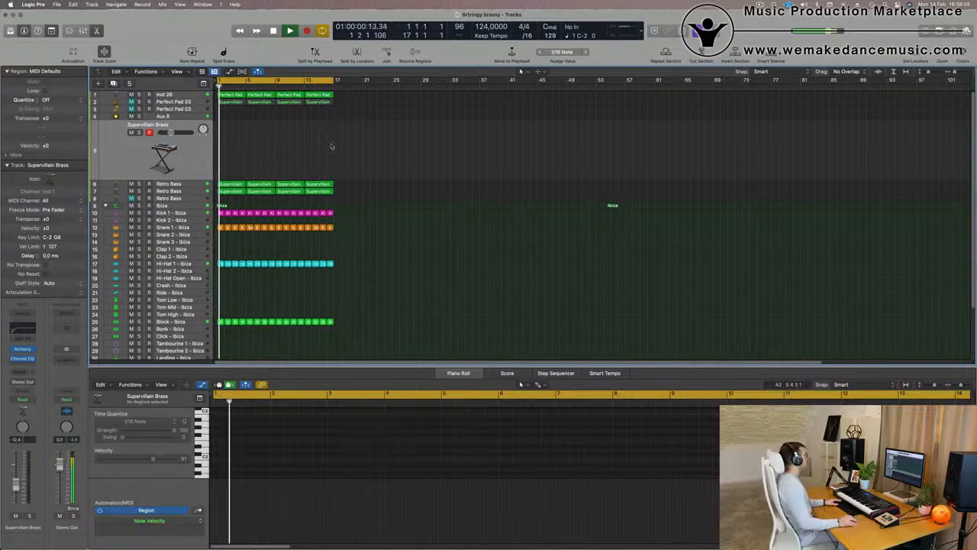
Select the Inst 26 track and mute it during playback
click(188, 95)
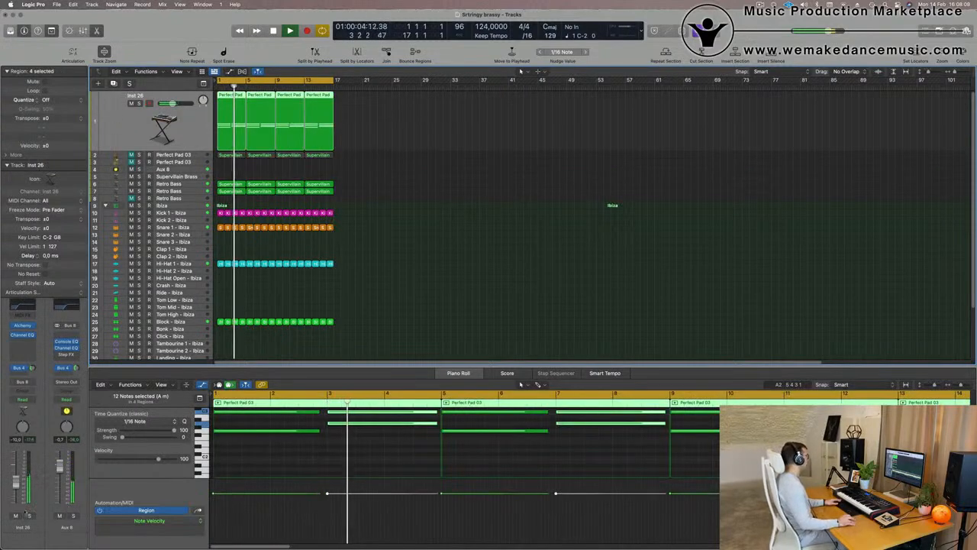
click(16, 516)
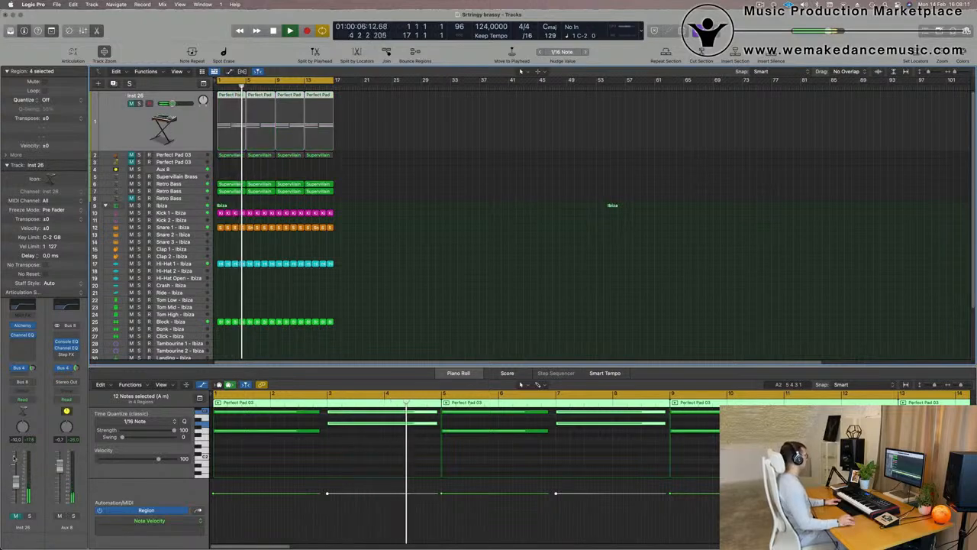
key(super+Right)
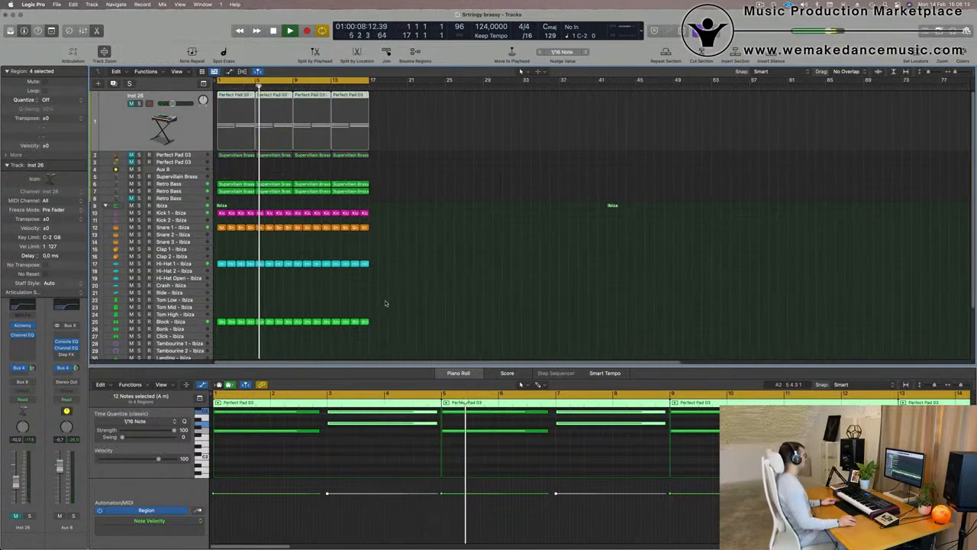
key(super+Right)
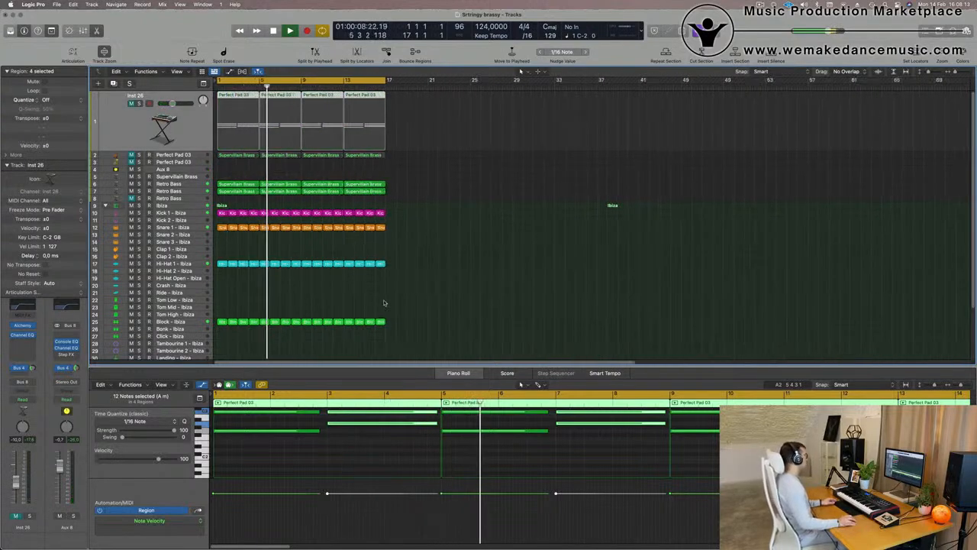
Copy the first Hi-Hat 1 region to the Hi-Hat Open track at bar 1 and play it from the beginning
click(222, 265)
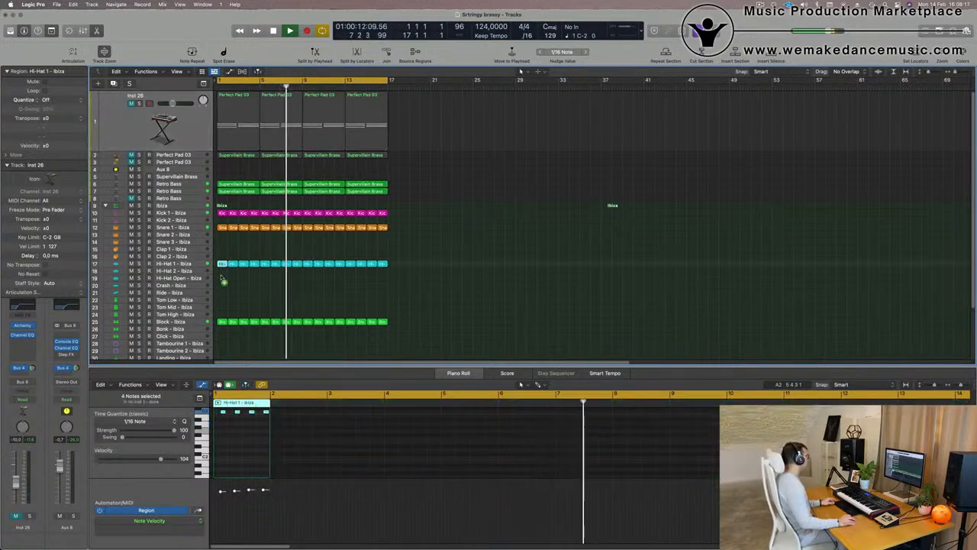
drag(224, 282, 223, 278)
key(Return)
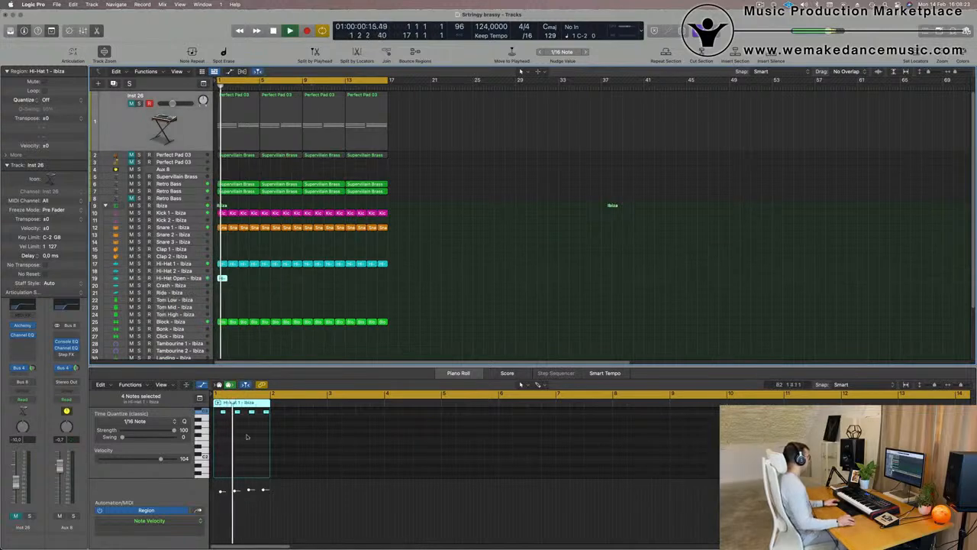
scroll(247, 437, up, 3)
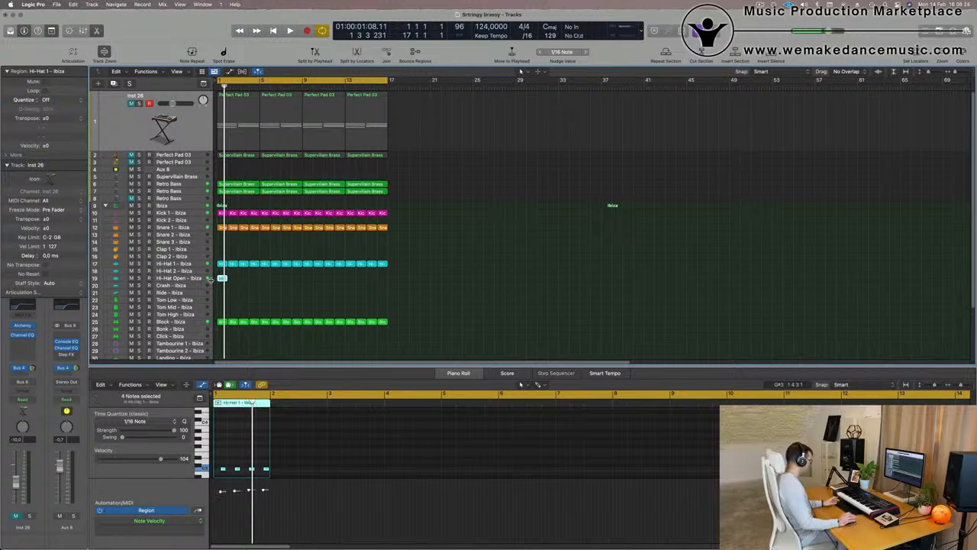
Repeat the Hi-Hat Open region up to bar 17 and lower the track's volume to about -17 dB
key(super+r)
key(super+r)
key(super+r)
key(super+r)
key(super+r)
key(super+r)
key(super+r)
key(super+r)
key(super+r)
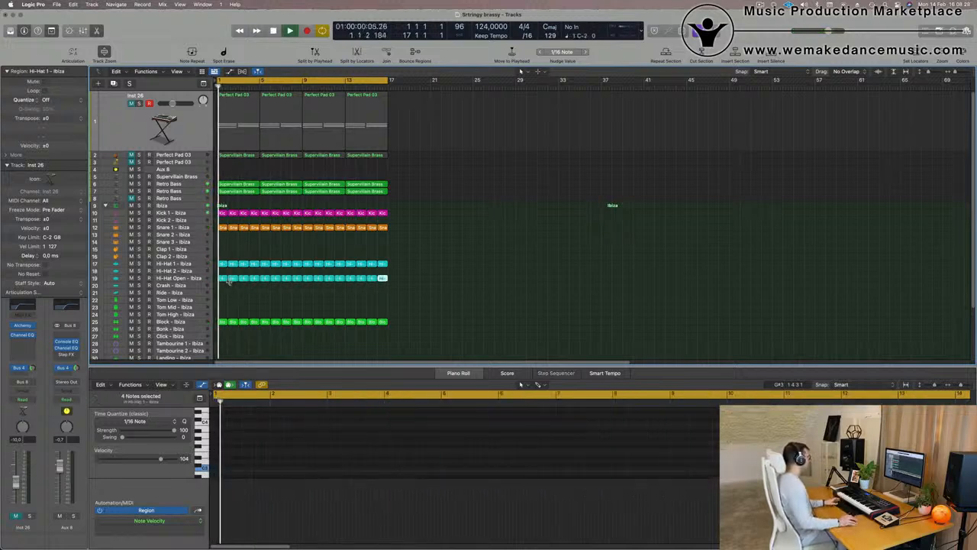
click(210, 279)
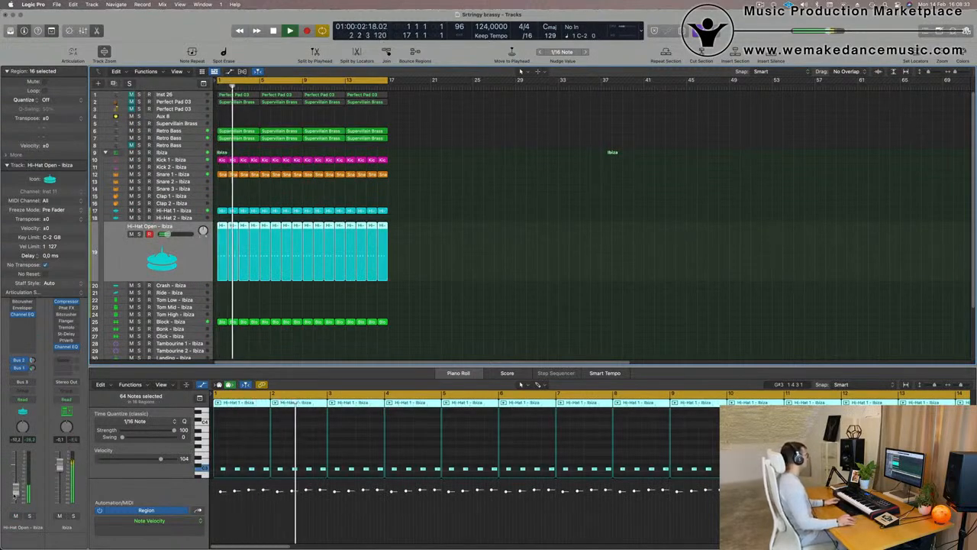
scroll(239, 343, down, 2)
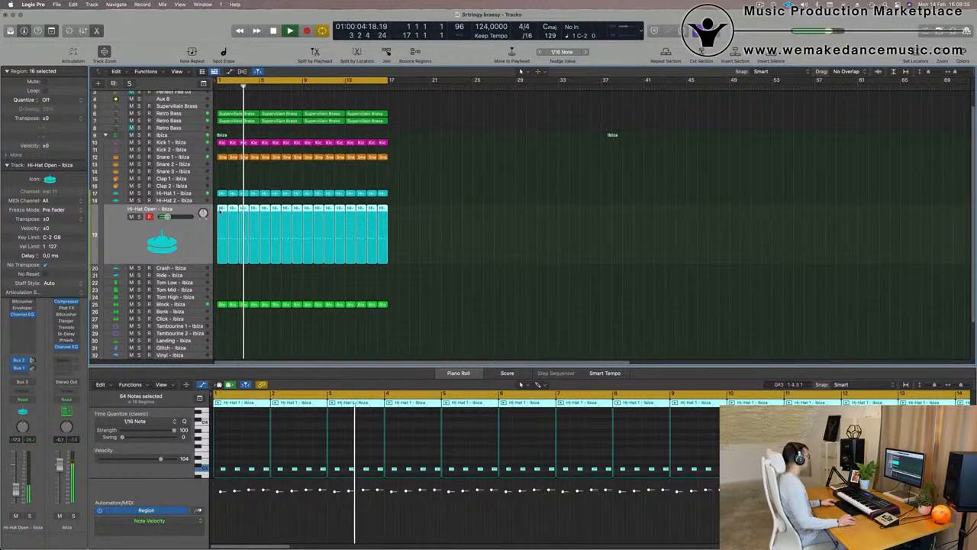
Copy the first Hi-Hat 1 region to the Tom Low track at bar 1 and play it from the beginning
click(275, 276)
drag(222, 193, 221, 284)
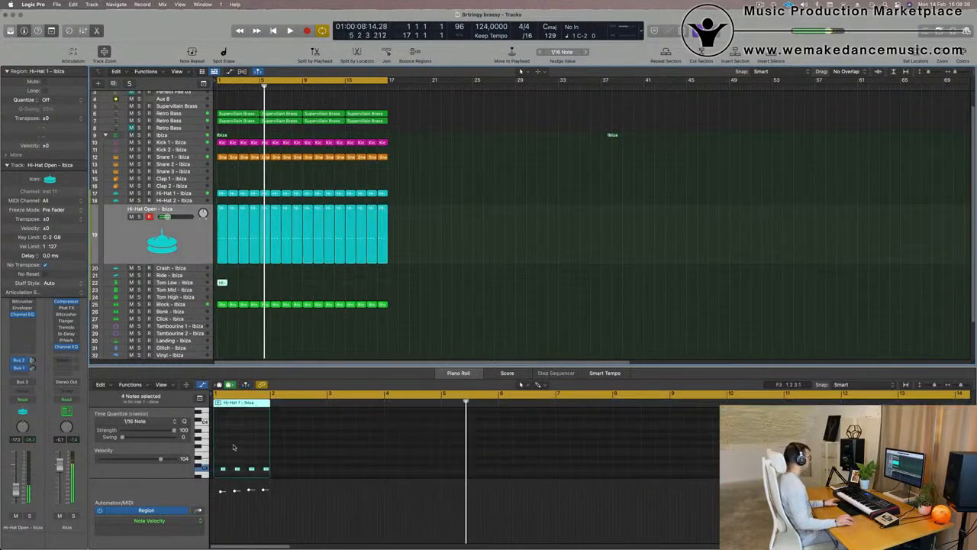
key(Return)
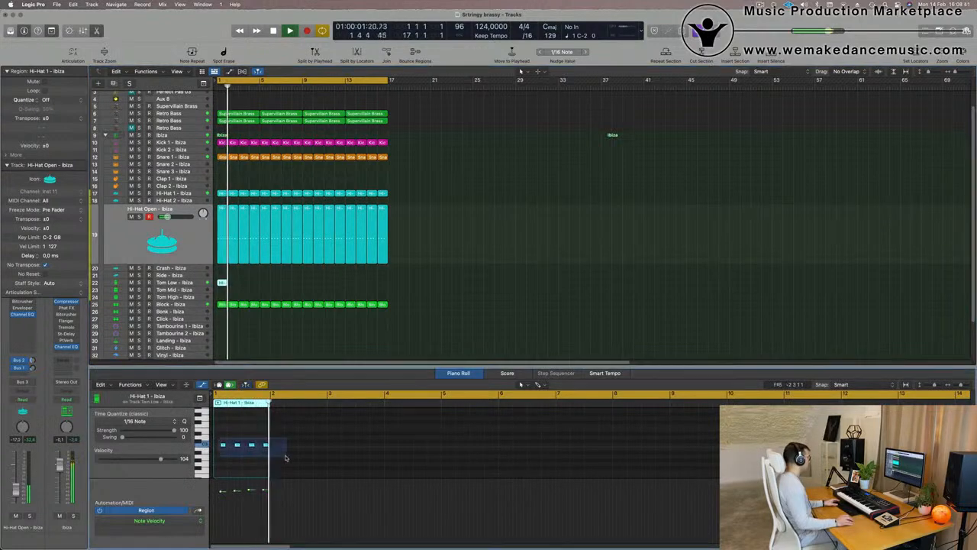
Transpose the four notes in the Tom Low region down to C1 and play them from the beginning
key(Return)
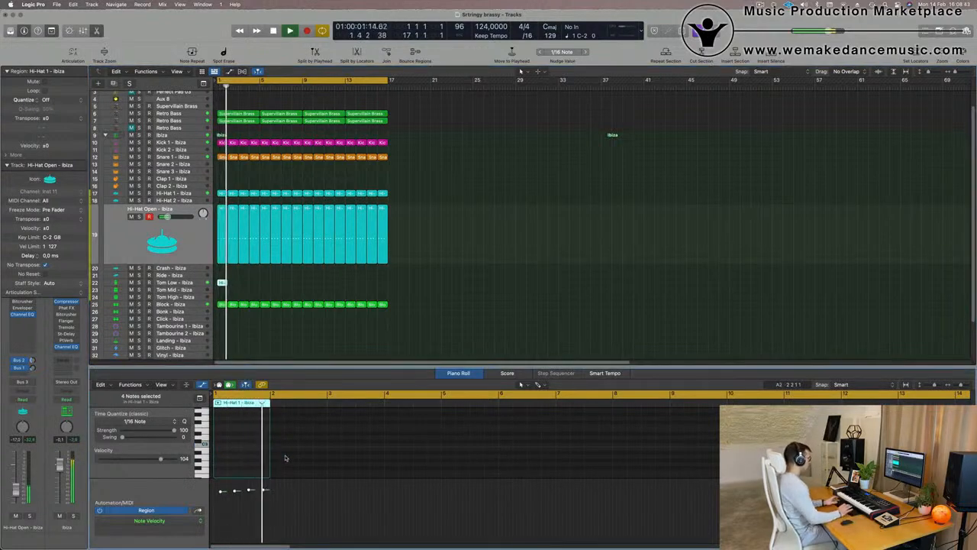
key(super+Right)
key(super+Right)
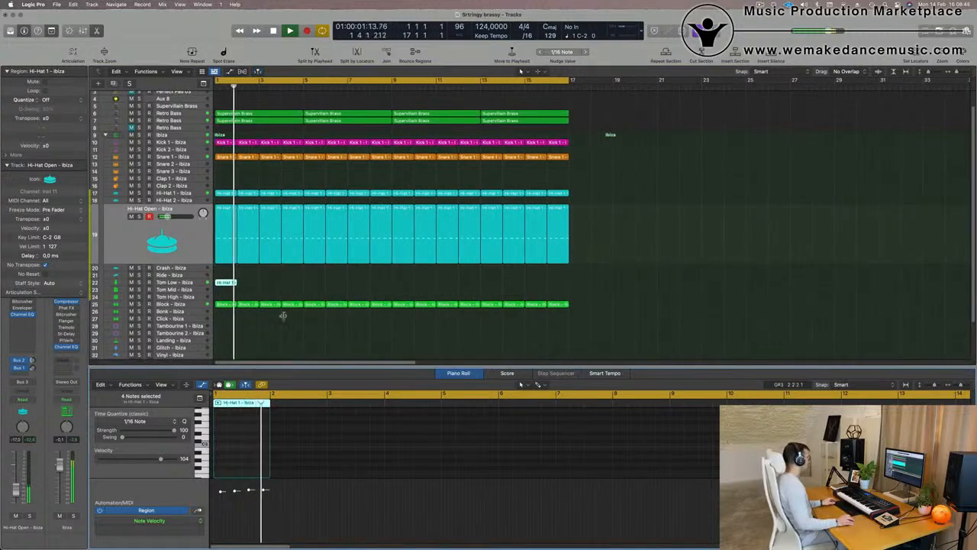
scroll(226, 438, up, 2)
key(Return)
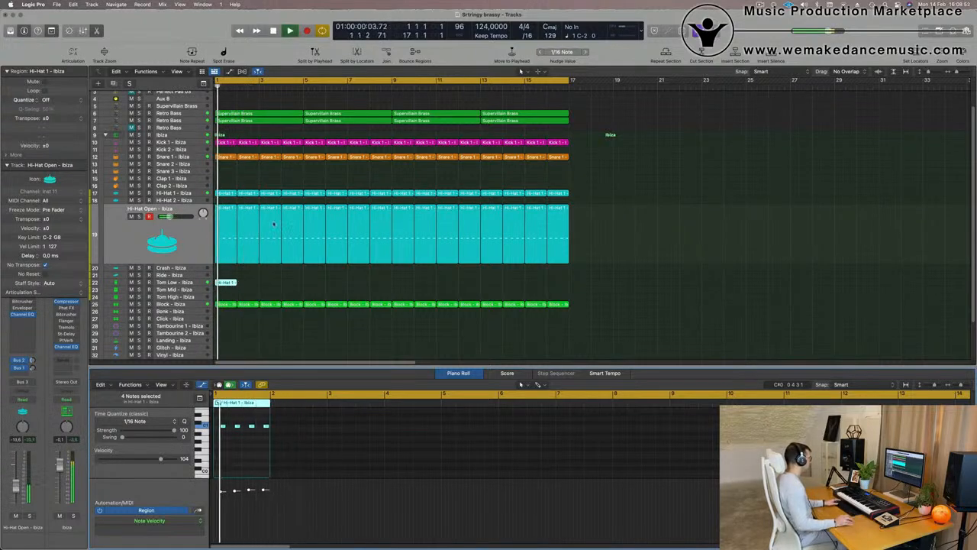
Raise the Hi-Hat Open track's volume to about -13.6 dB and the Tom Low track's volume to about -2.2 dB
click(195, 283)
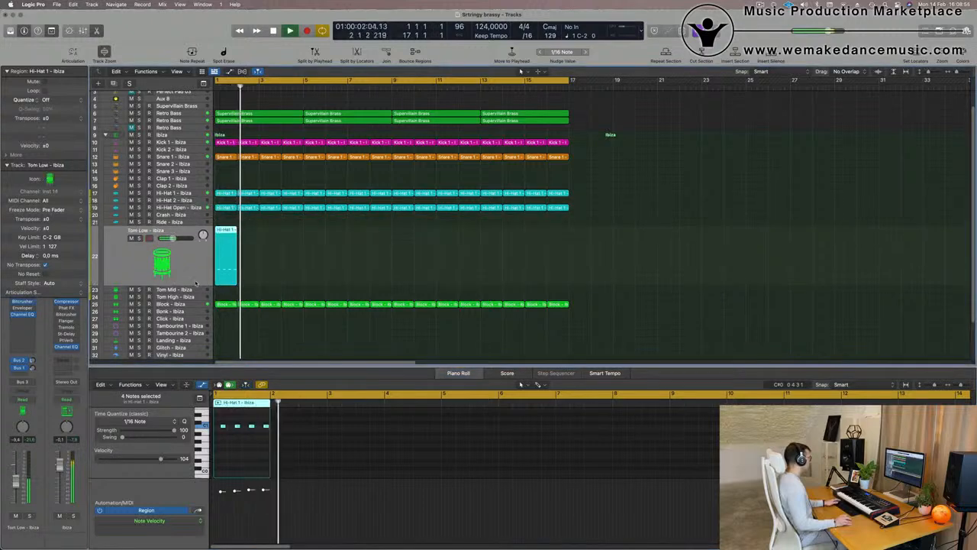
click(197, 208)
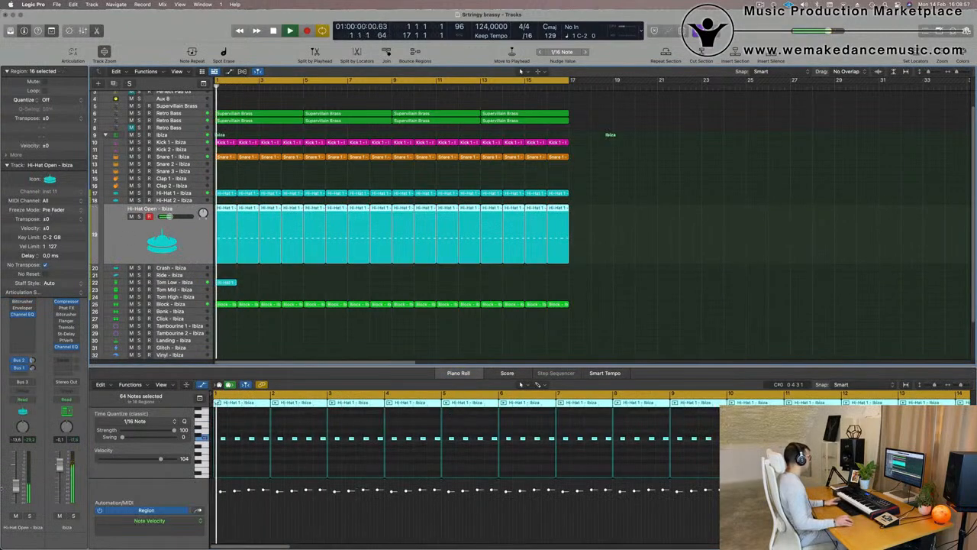
click(196, 283)
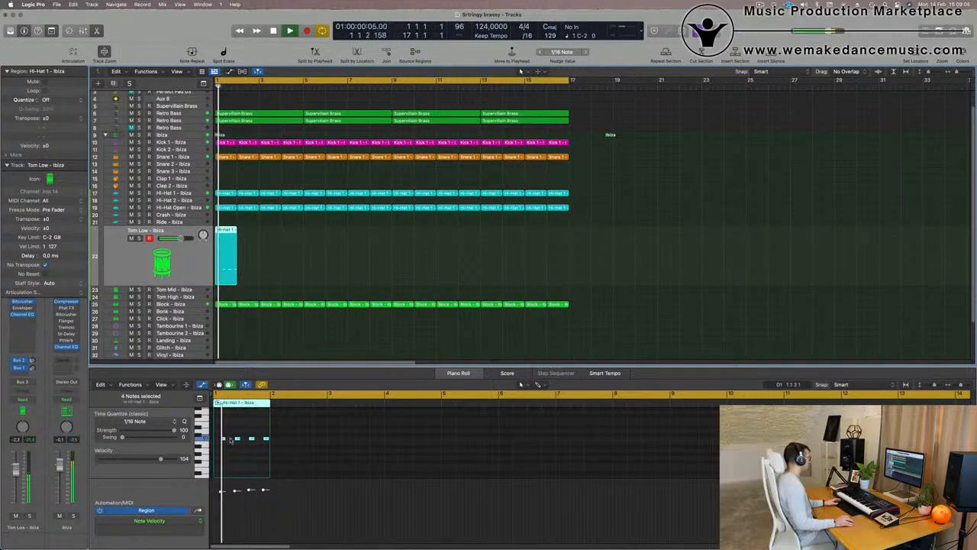
Delete all but the last note in the Tom Low region and repeat the region up to bar 17
shift+click(252, 438)
key(z)
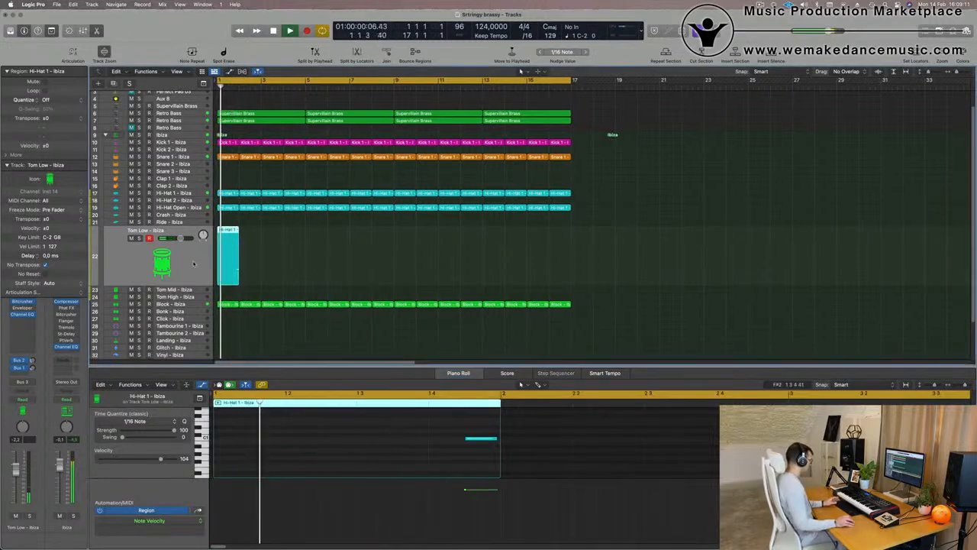
key(super+r)
key(super+r)
key(super+r)
key(super+r)
key(super+r)
key(super+r)
key(super+r)
key(super+r)
key(super+r)
key(super+r)
key(super+r)
key(super+r)
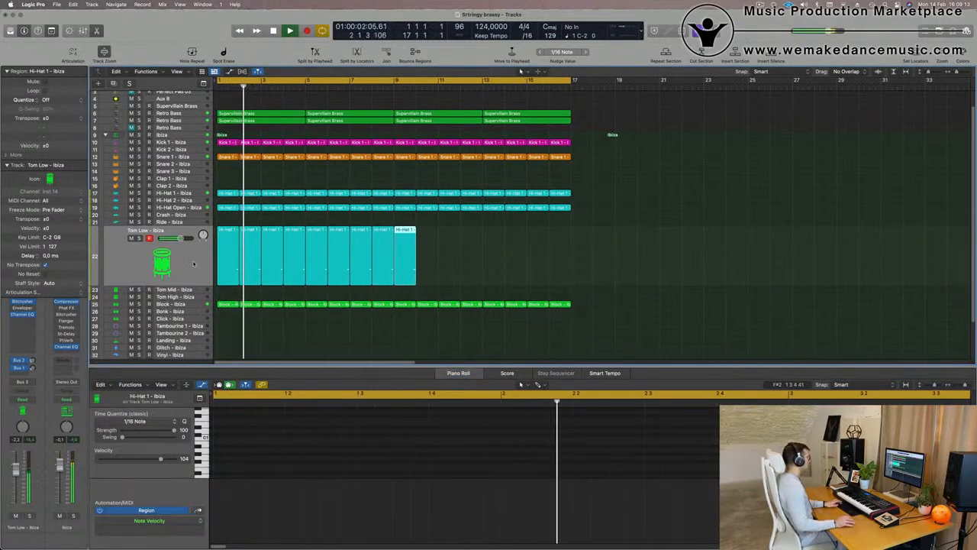
key(super+r)
key(super+r)
key(super+r)
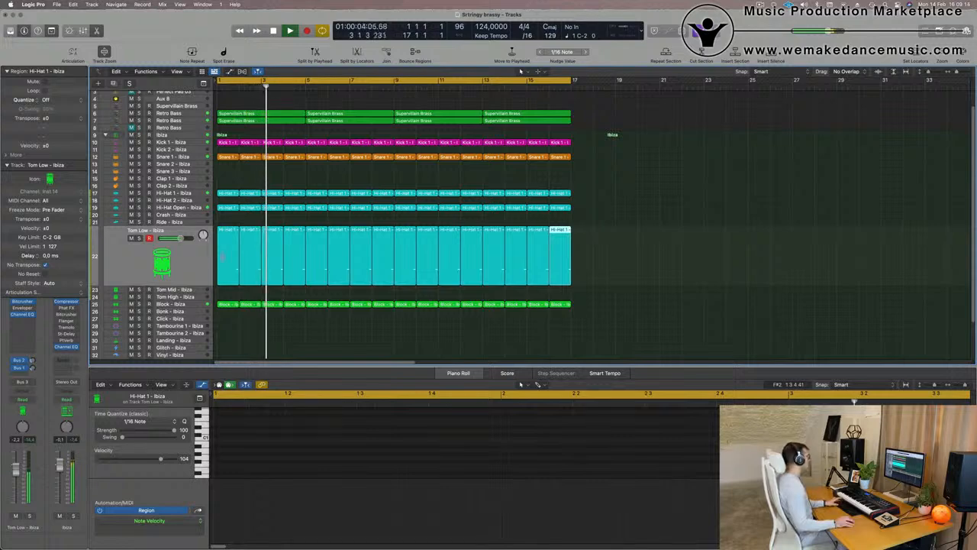
Select all regions on the Tom Low track and play the loop from the beginning
click(195, 260)
key(space)
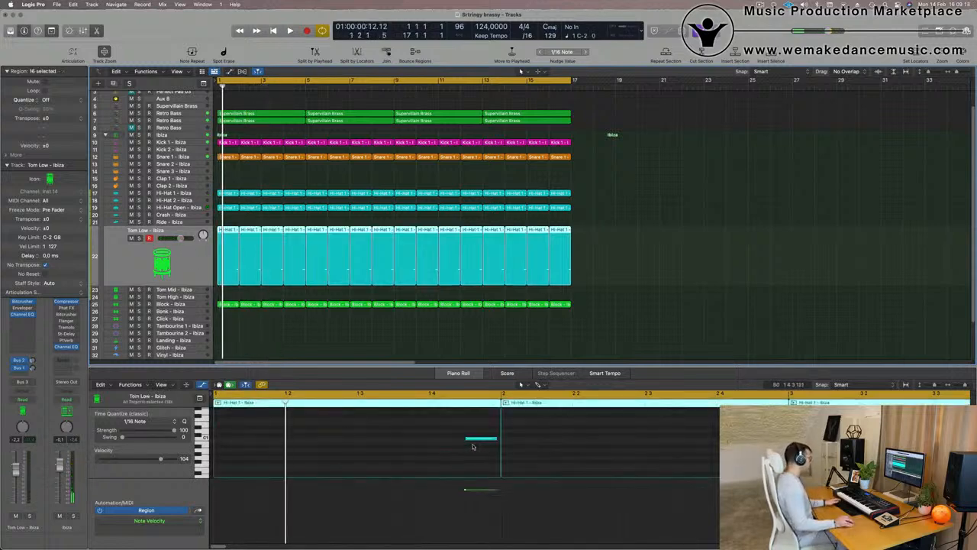
key(space)
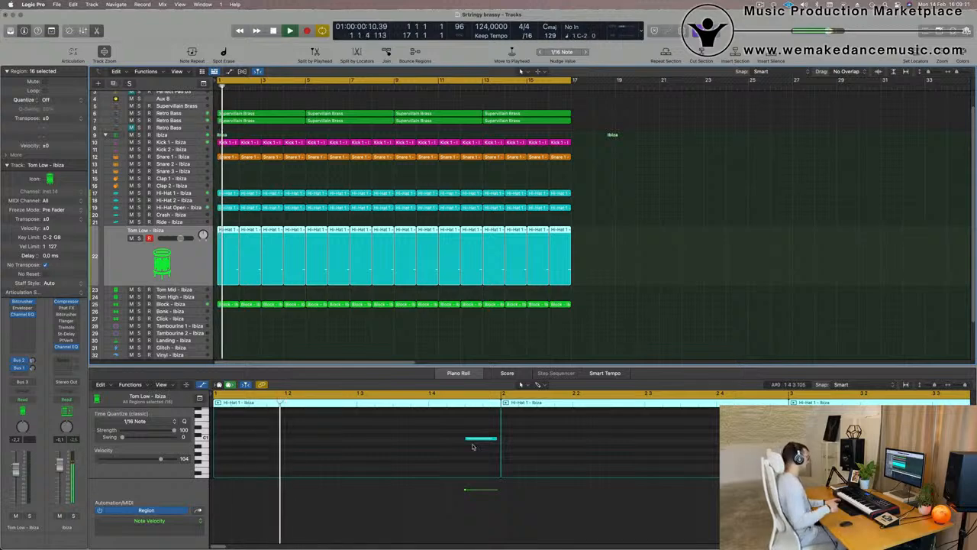
key(Return)
key(Return)
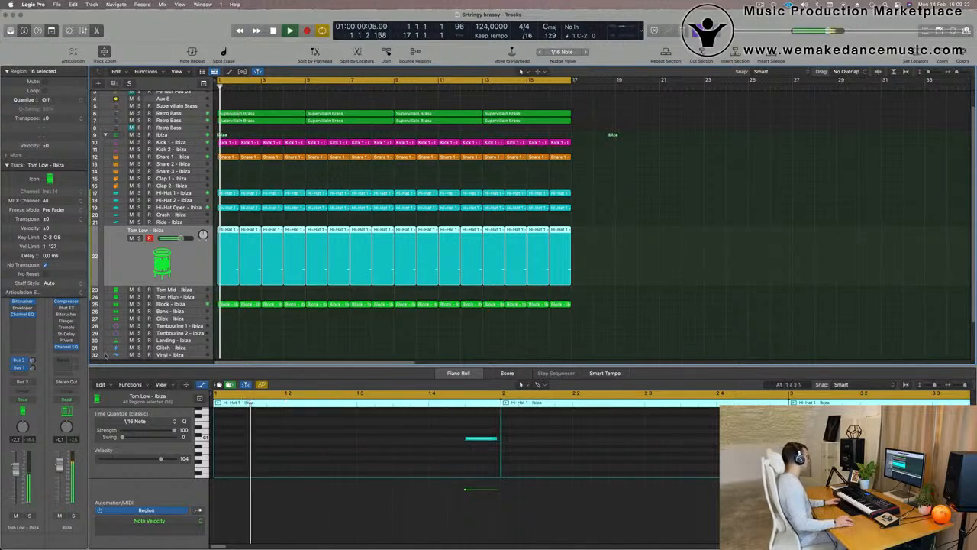
Change the Tom Low track's sound to Tom Low - Advanced Machines and play it from the beginning
click(10, 30)
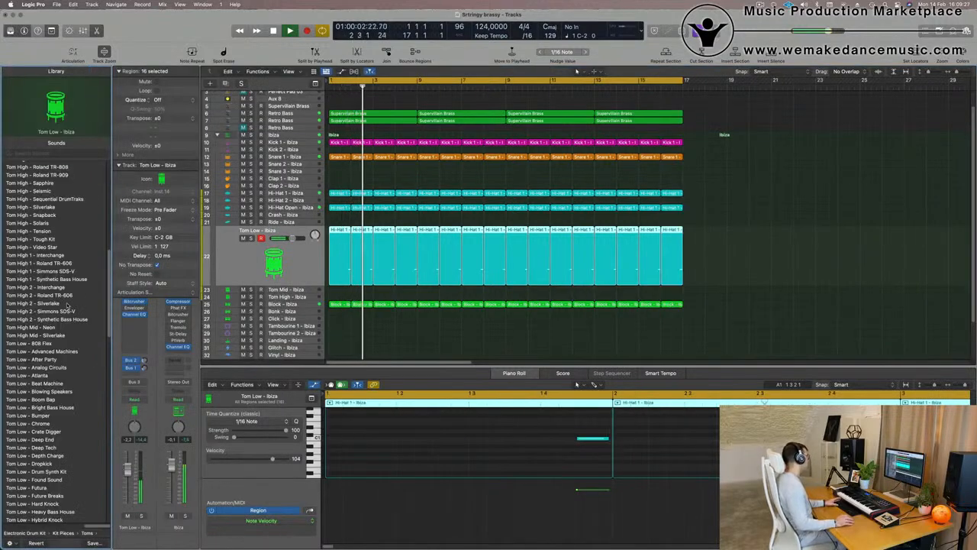
key(Return)
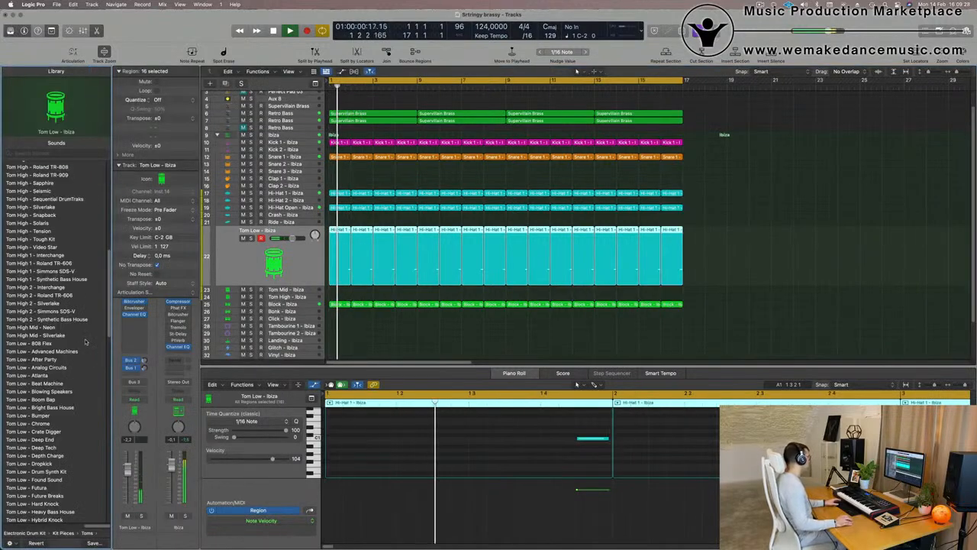
click(47, 352)
key(Return)
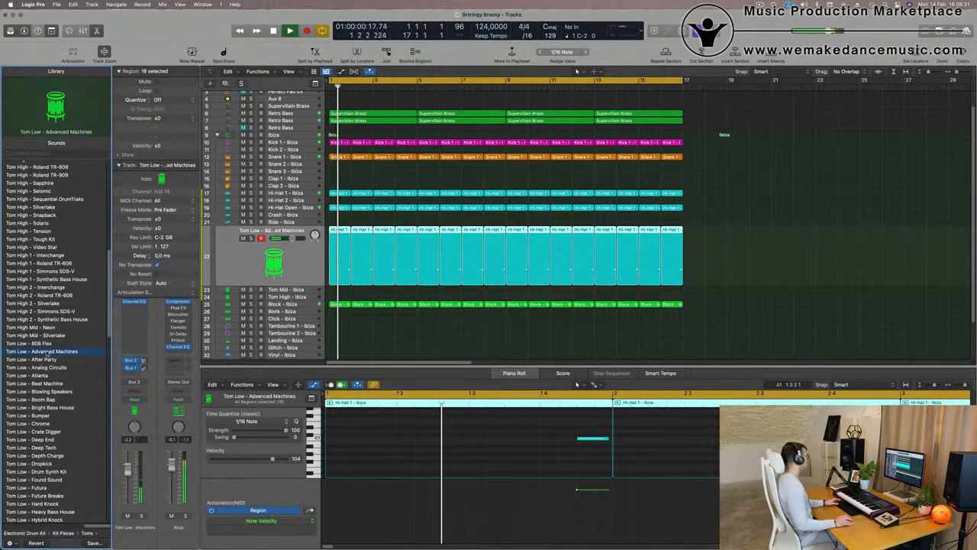
key(Return)
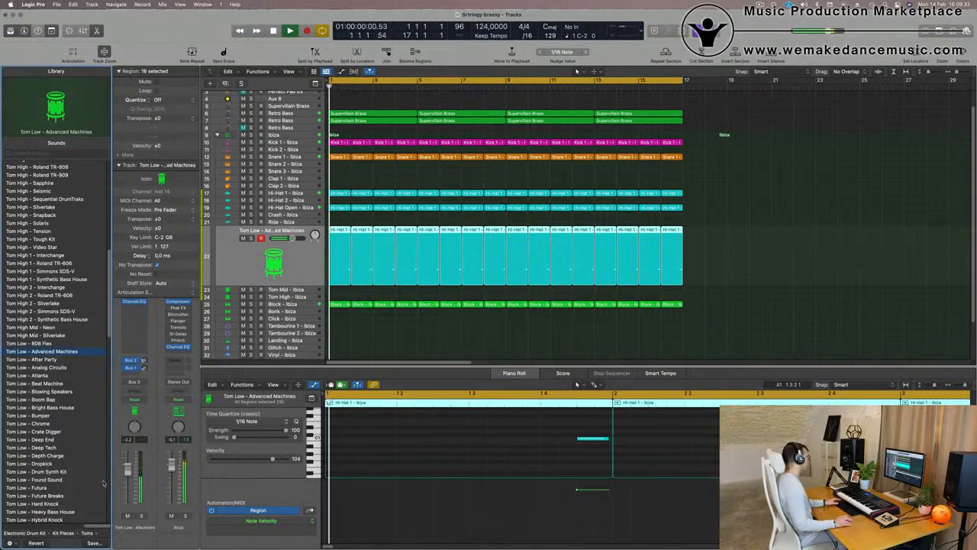
Solo the Tom Low track briefly, unsolo it and lower its volume to about -4.7 dB
click(141, 517)
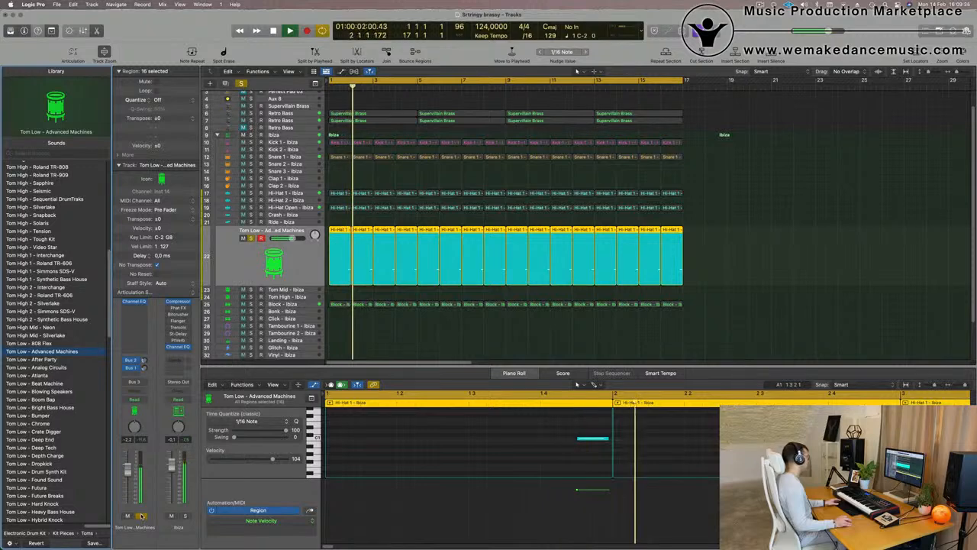
click(141, 516)
key(Return)
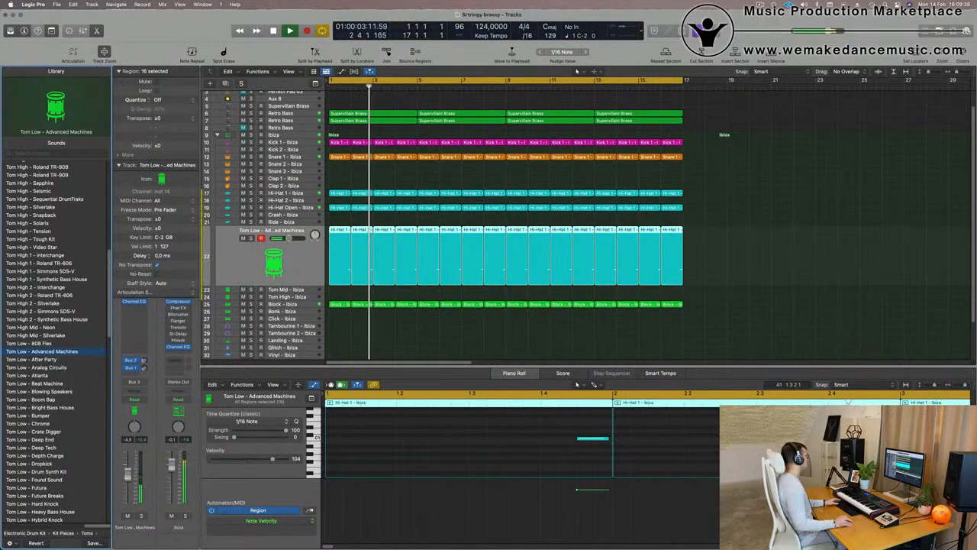
Copy the first Snare 1 region to the Clap 1 track at bar 1 and transpose its two notes down
scroll(495, 182, left, 5)
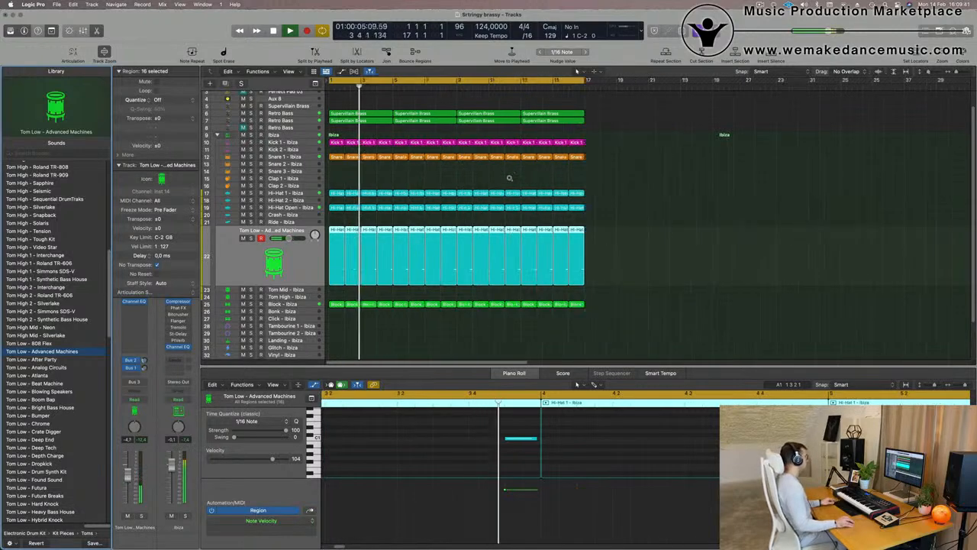
scroll(491, 185, down, 5)
scroll(478, 207, right, 4)
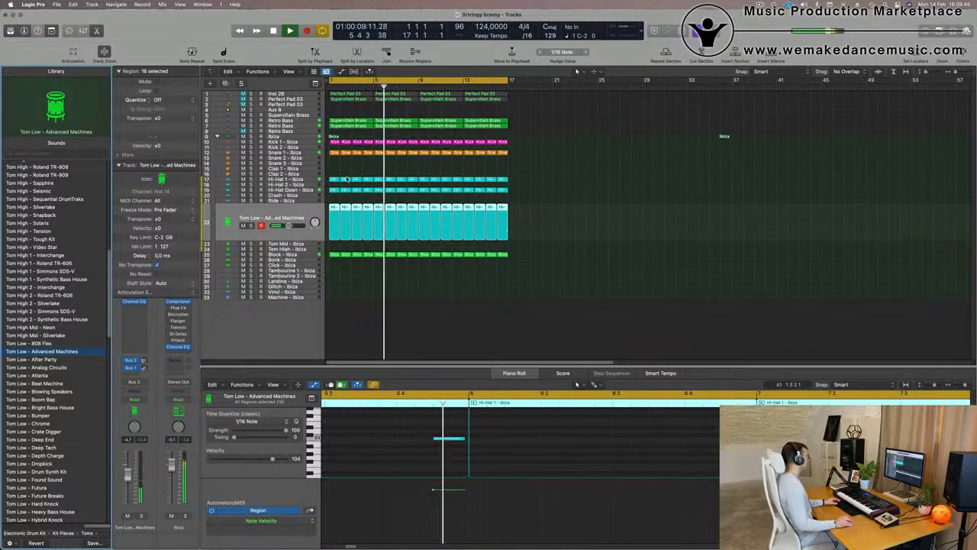
click(333, 154)
drag(333, 158, 334, 168)
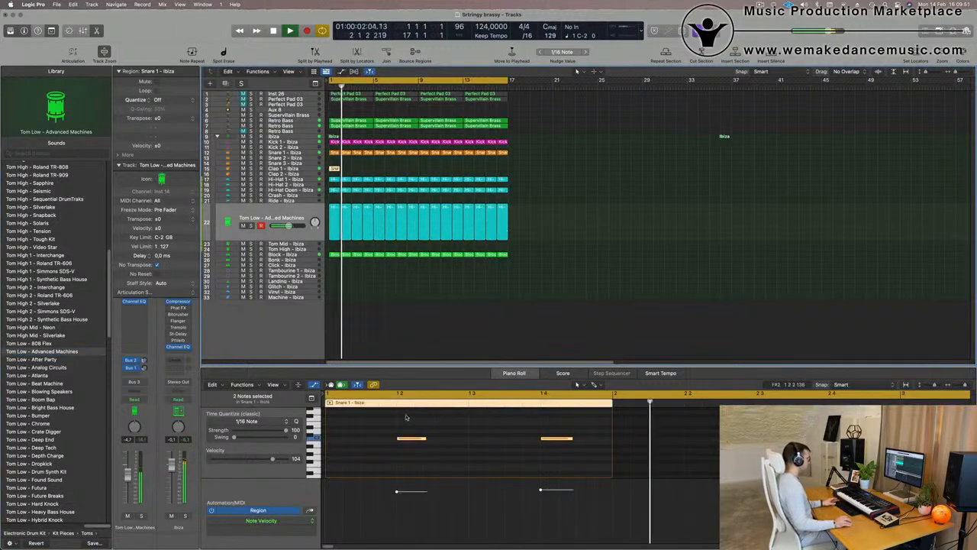
drag(393, 420, 591, 473)
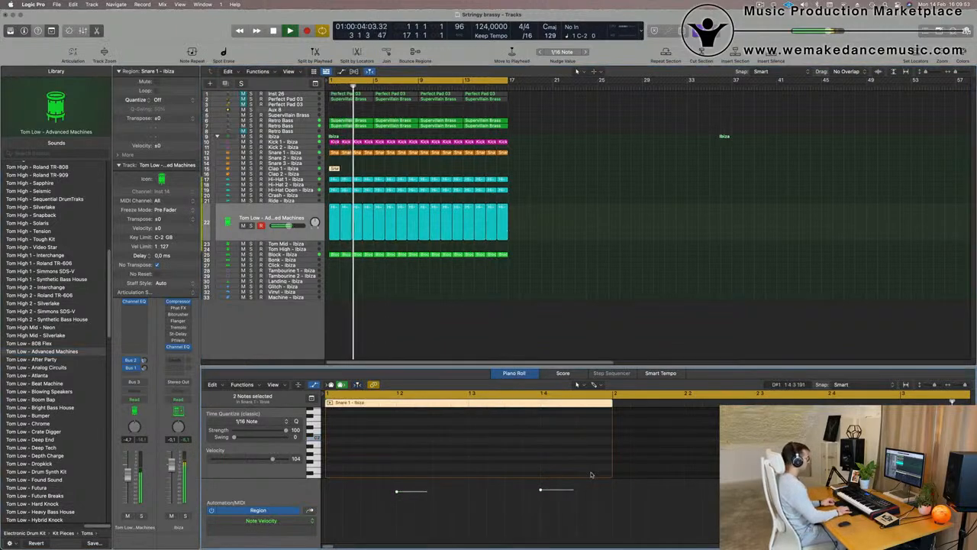
key(space)
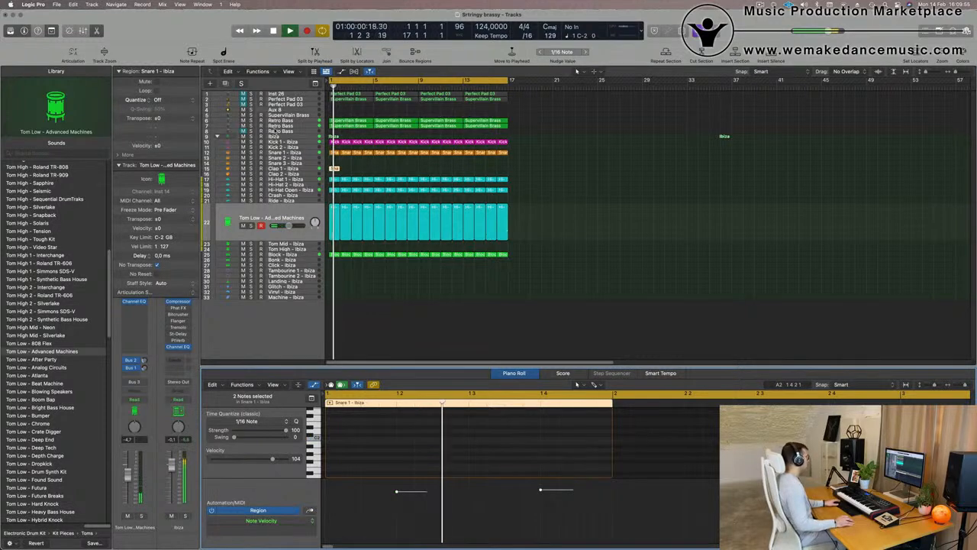
Repeat the Clap 1 region up to bar 17 and set the track's volume to about -17.8 dB
drag(348, 169, 323, 166)
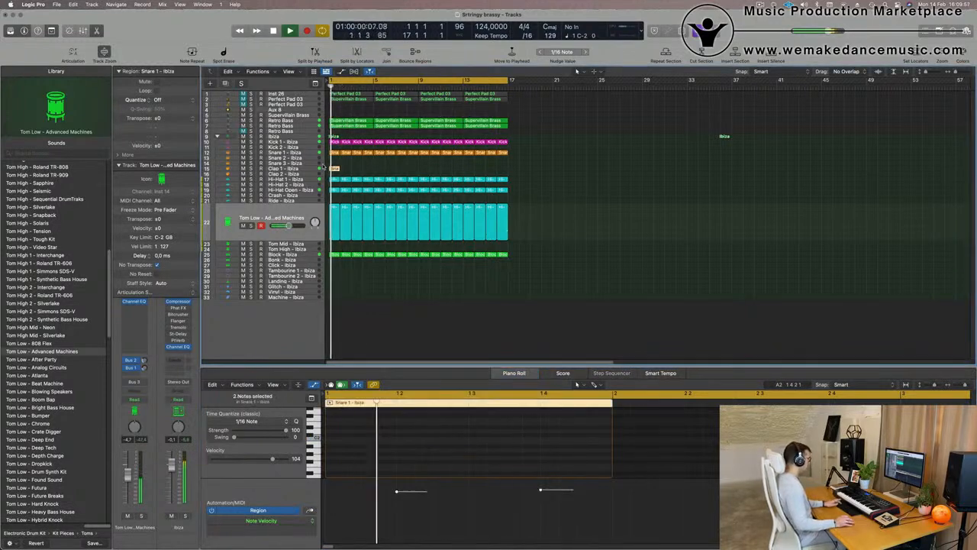
key(super+r)
key(super+r)
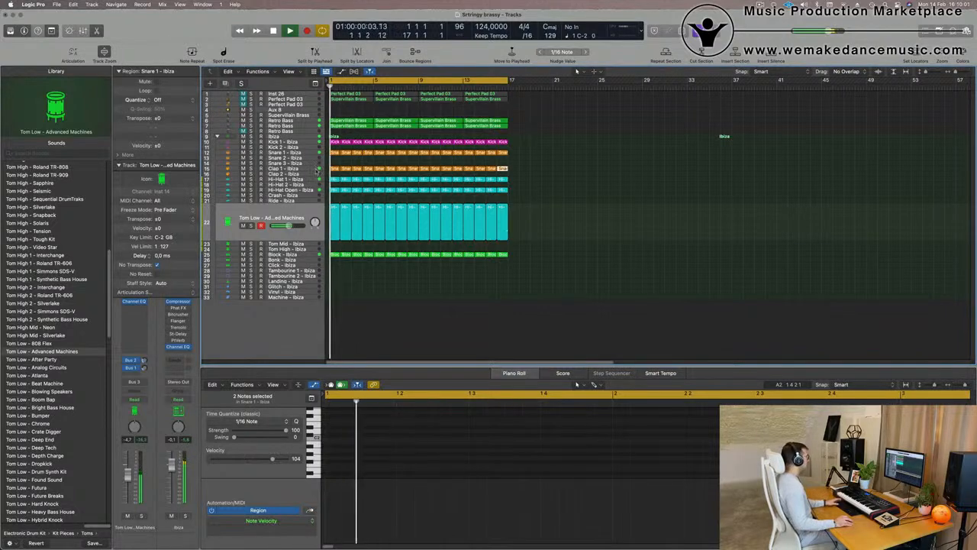
click(317, 169)
key(space)
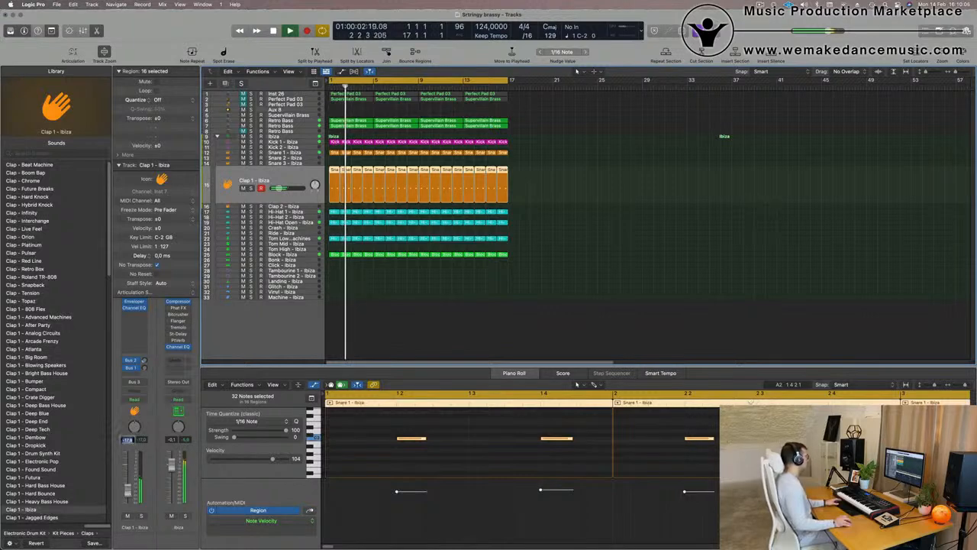
click(383, 316)
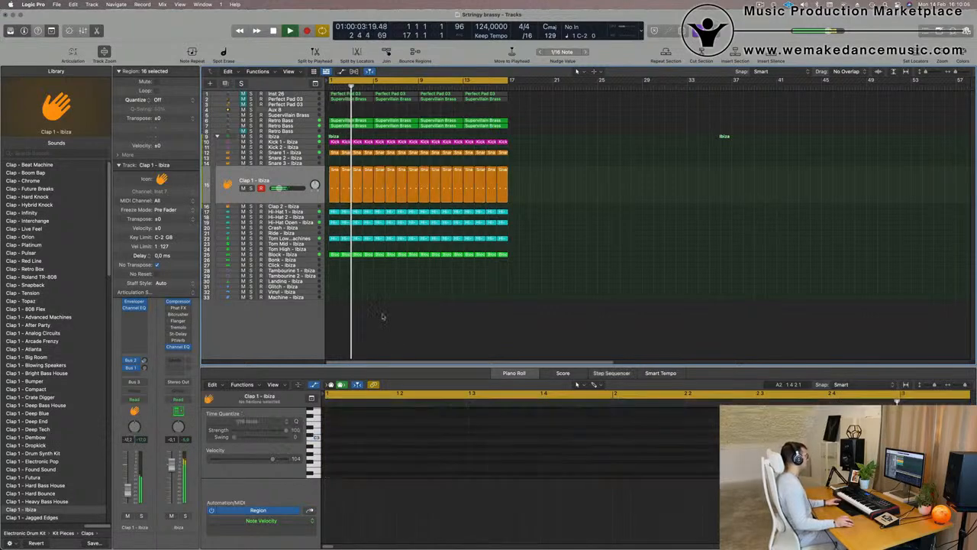
Copy the first Block region to the Tambourine 2 track at bar 1 and play it from the beginning
click(334, 255)
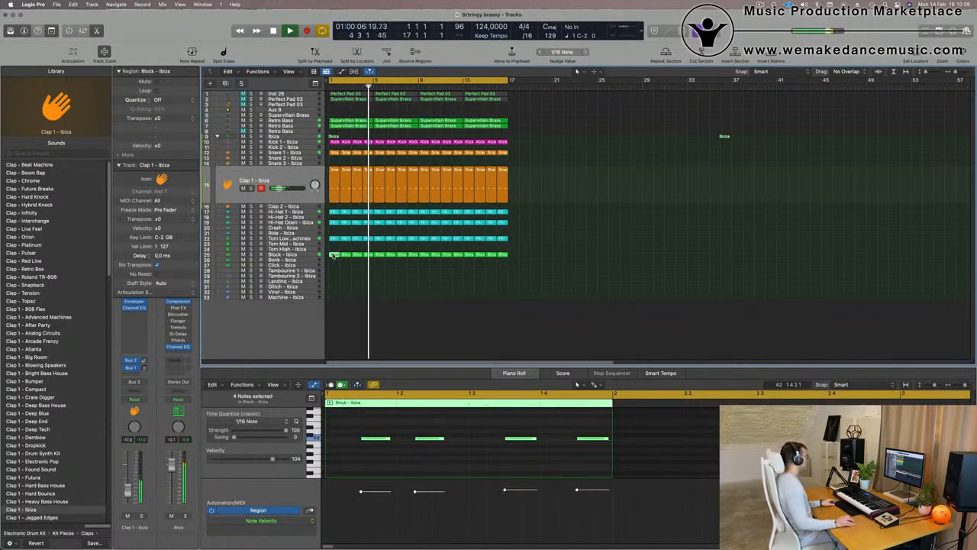
drag(333, 255, 334, 277)
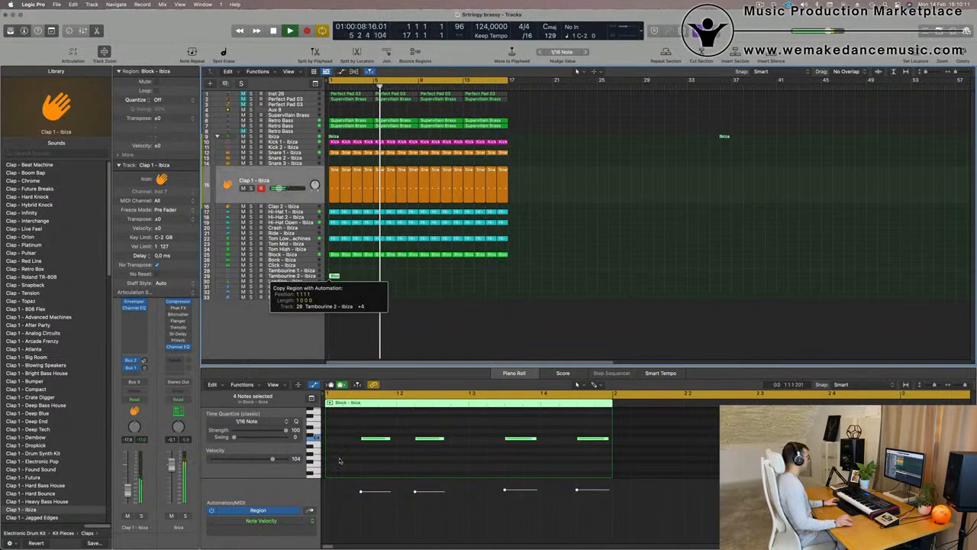
key(space)
key(space)
Shift all four notes in the Tambourine 2 region earlier so the first one starts at the beginning of bar 1
scroll(353, 460, up, 2)
scroll(354, 460, down, 5)
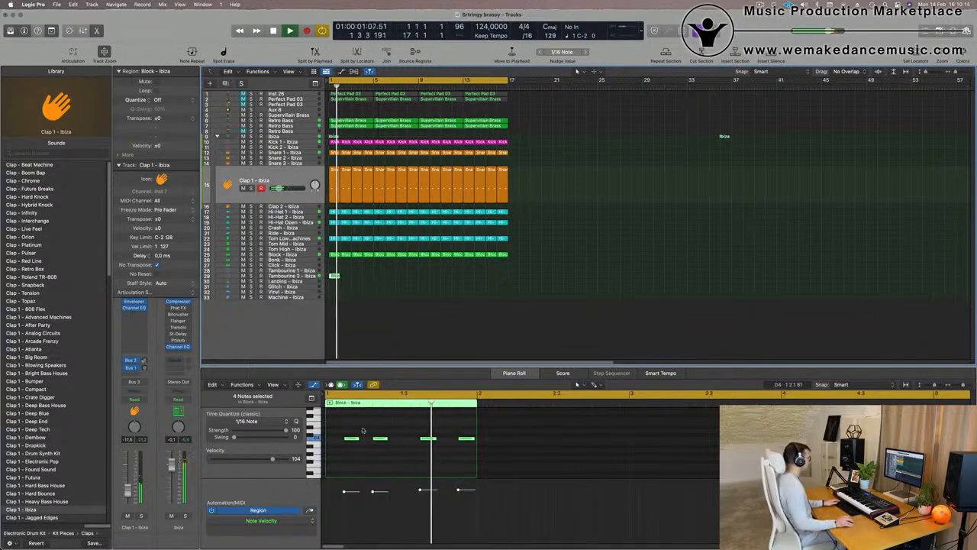
drag(344, 425, 472, 464)
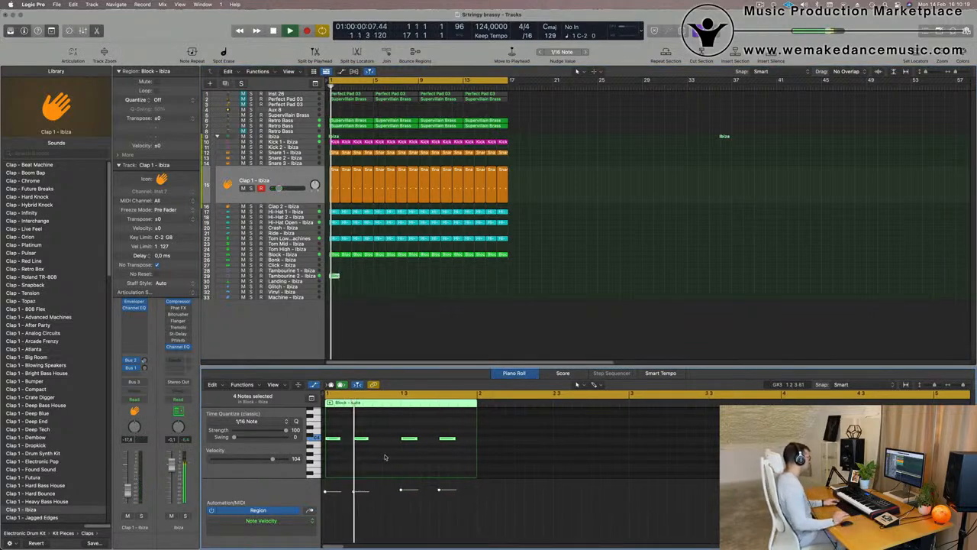
Replace the last two Tambourine 2 notes with a copy of the first two, starting at beat 3
drag(390, 433, 474, 461)
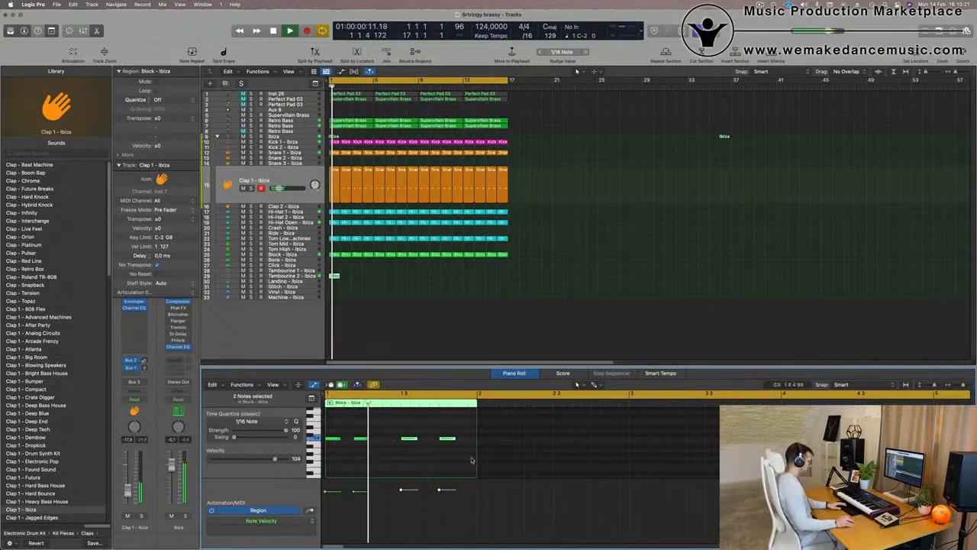
key(BackSpace)
drag(387, 428, 407, 441)
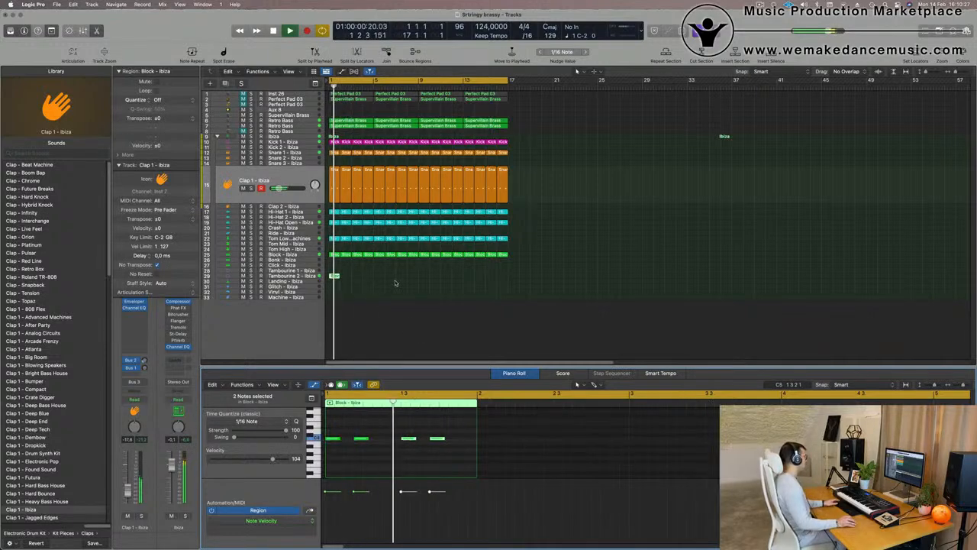
Copy the second Tambourine 2 note into the gap before beat 3, halfway through beat 2
click(352, 432)
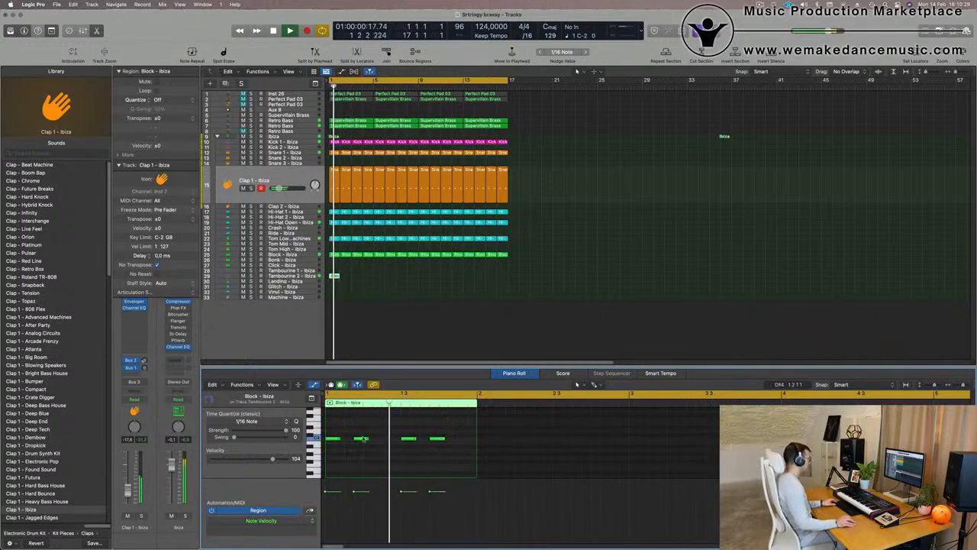
drag(364, 440, 391, 440)
key(super+Left)
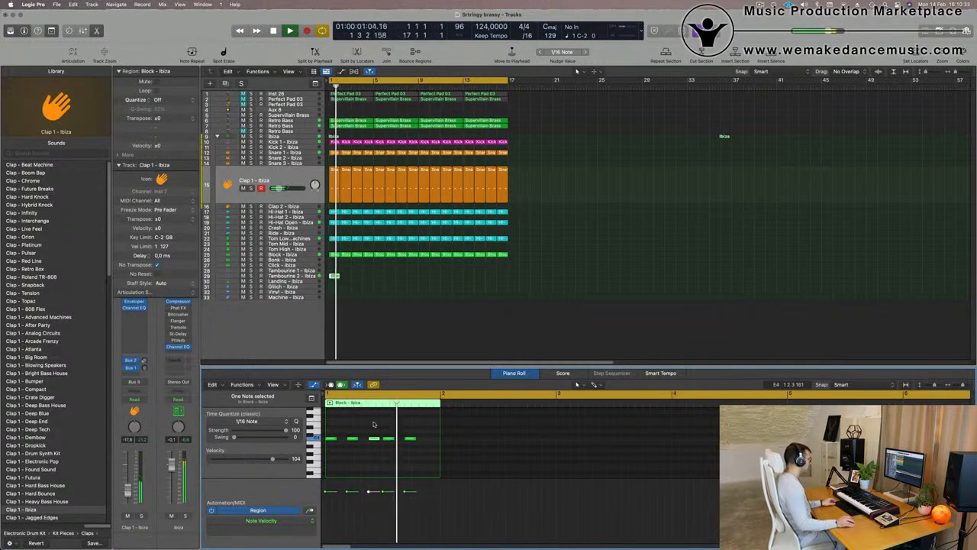
Copy a Tambourine 2 note to halfway through beat 4 and play the pattern from the beginning
mouse_move(411, 441)
mouse_down()
mouse_move(432, 440)
mouse_move(400, 441)
mouse_move(412, 442)
mouse_up()
key(space)
key(space)
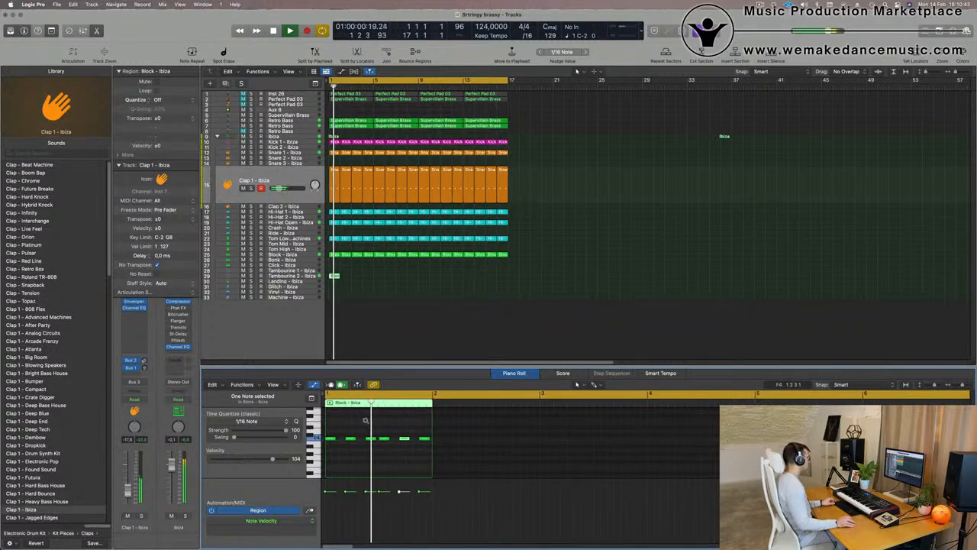
Repeat the one-bar Tambourine 2 region until it fills the sixteen-bar loop
click(352, 277)
click(337, 277)
key(super+r)
key(super+r)
key(super+r)
key(super+r)
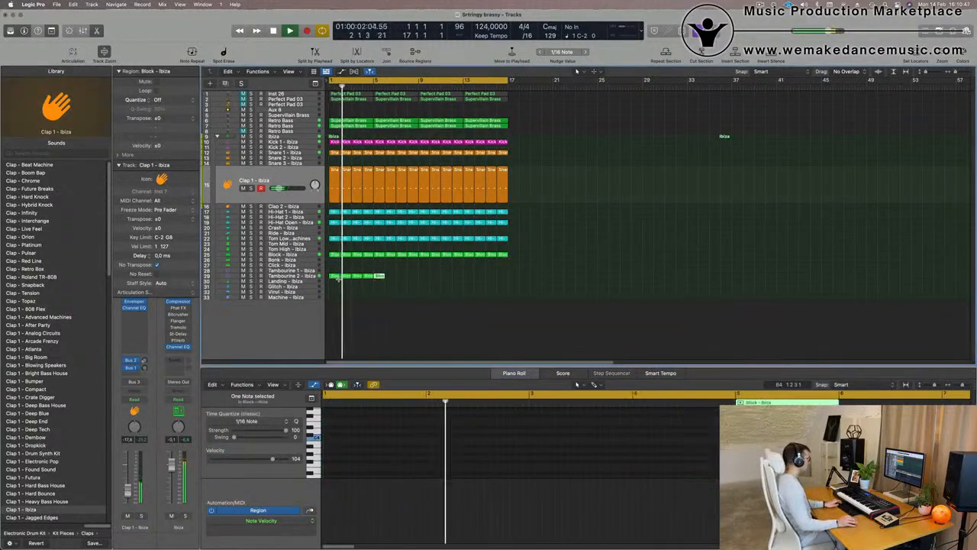
key(super+r)
key(super+r)
key(super+r)
key(super+r)
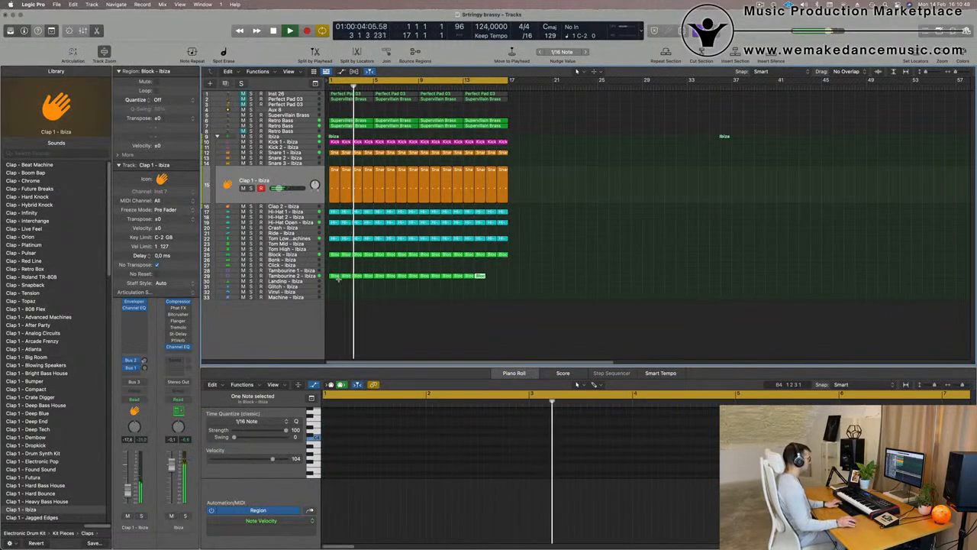
Transpose every note in the sixteen Tambourine 2 regions down one octave and replay from the beginning
drag(533, 276, 328, 277)
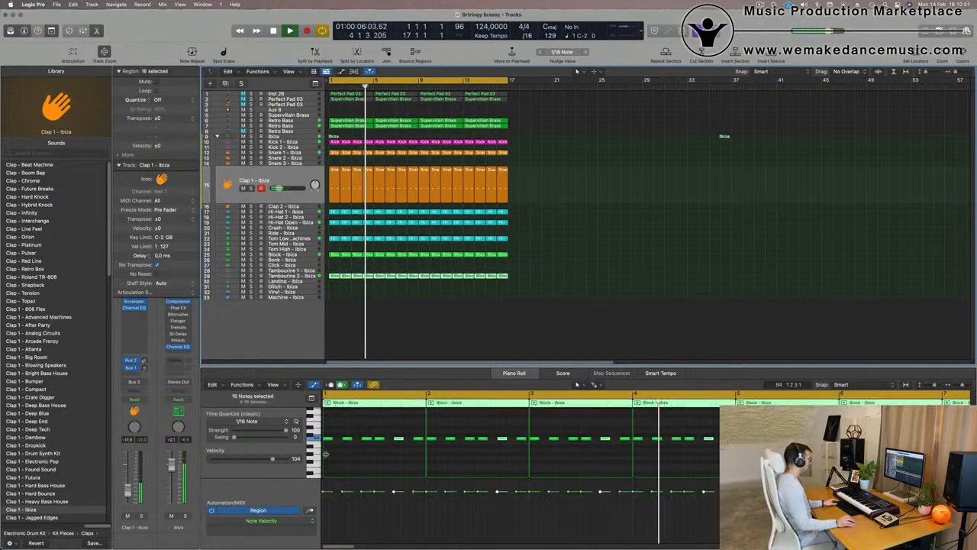
scroll(298, 454, up, 5)
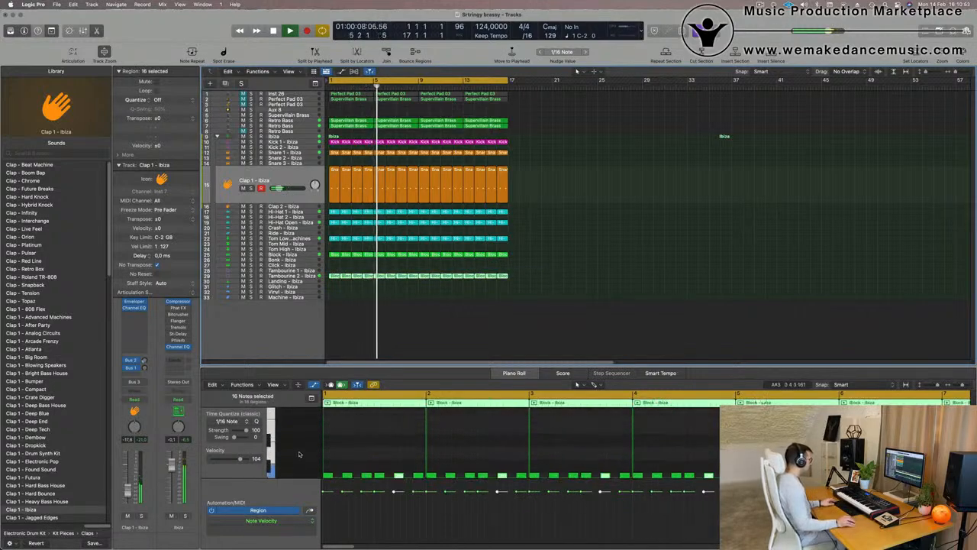
scroll(397, 457, down, 5)
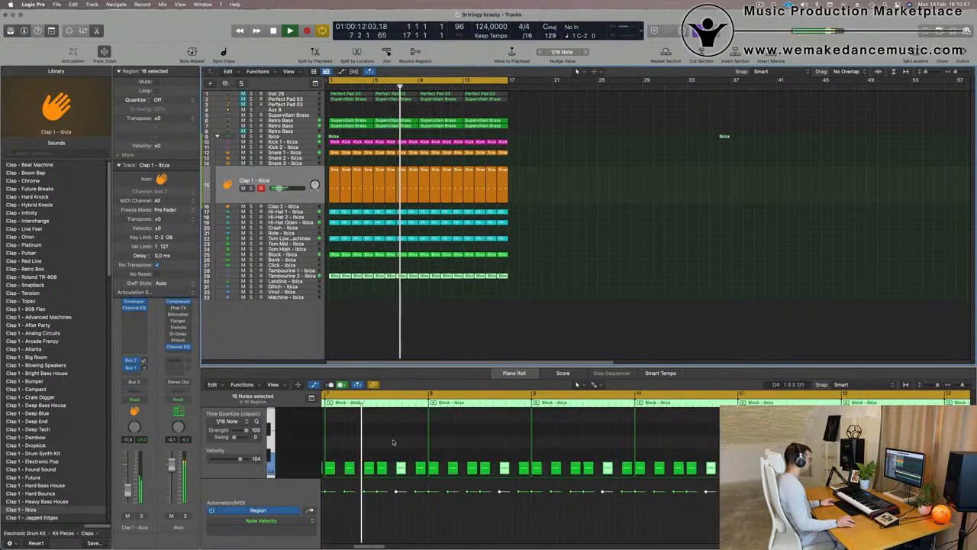
key(alt+shift+Down)
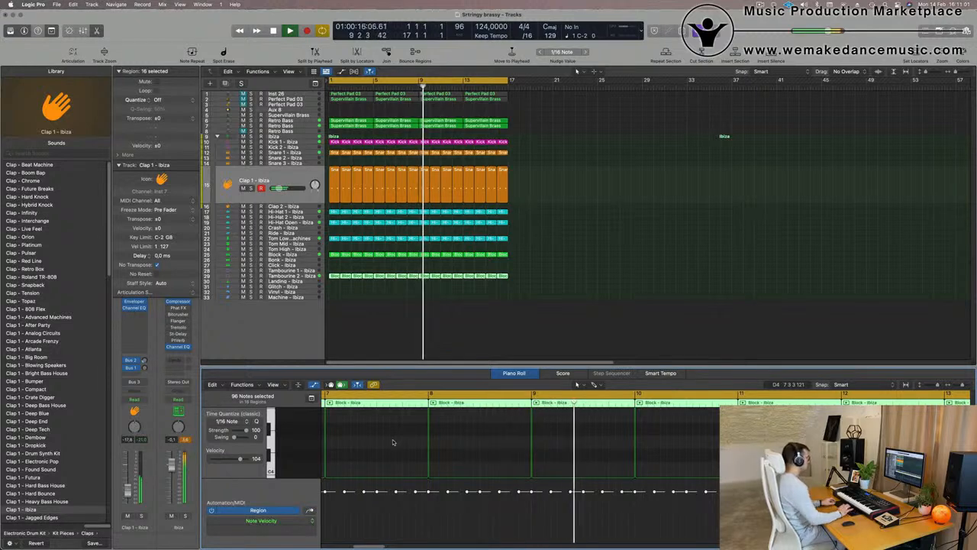
key(Return)
Move all sixteen regions from the Tambourine 2 track to the Tambourine 1 track and select Tambourine 1
click(300, 276)
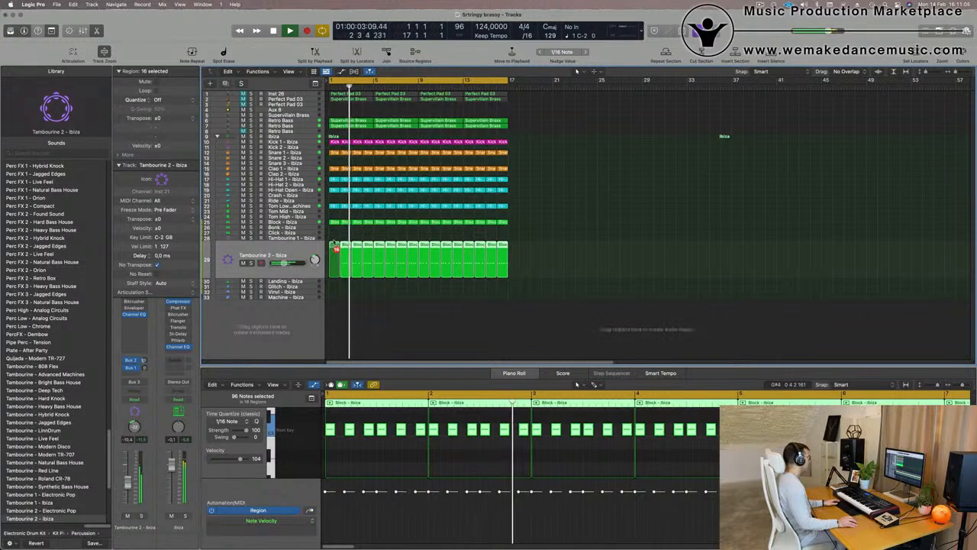
drag(334, 246, 334, 239)
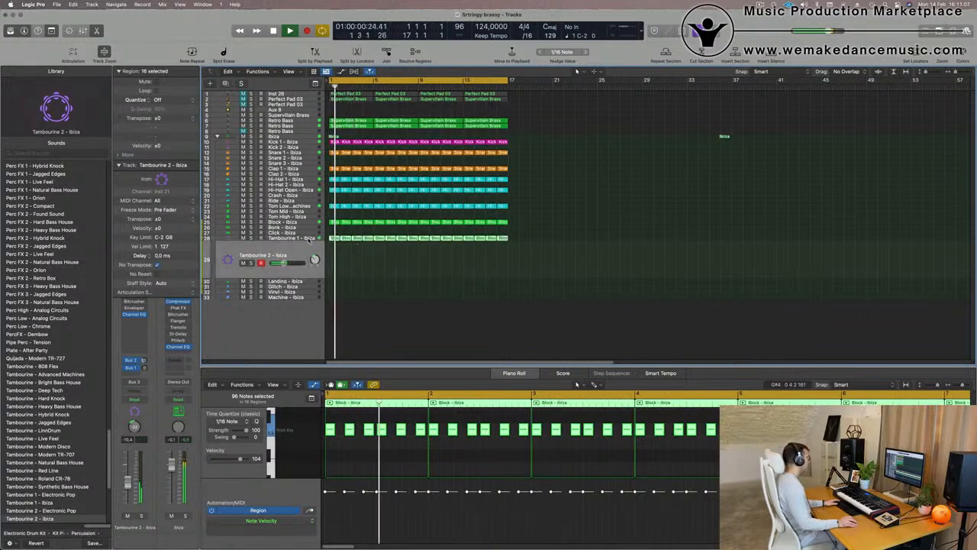
click(310, 240)
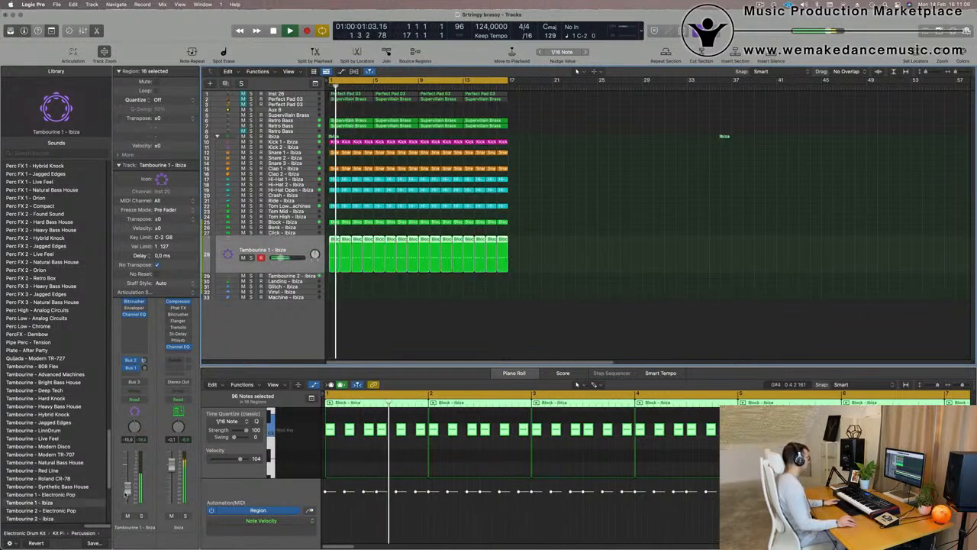
Try a stereo Stereo Spread plug-in on the Tambourine 1 channel
click(127, 325)
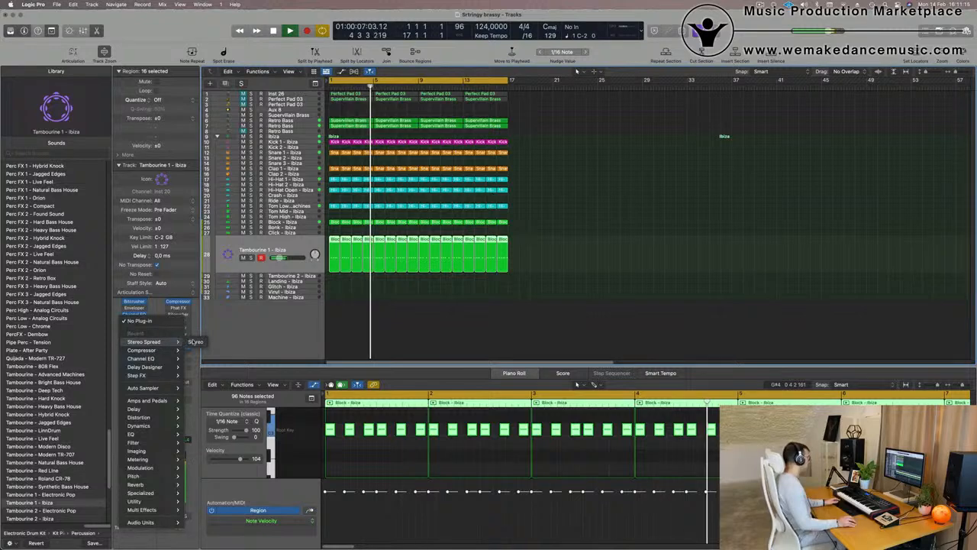
click(194, 342)
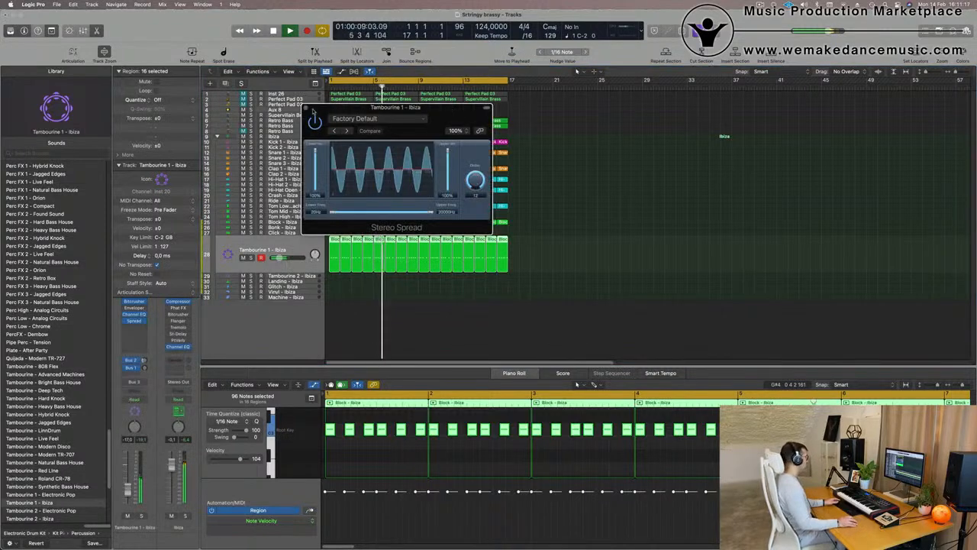
click(307, 109)
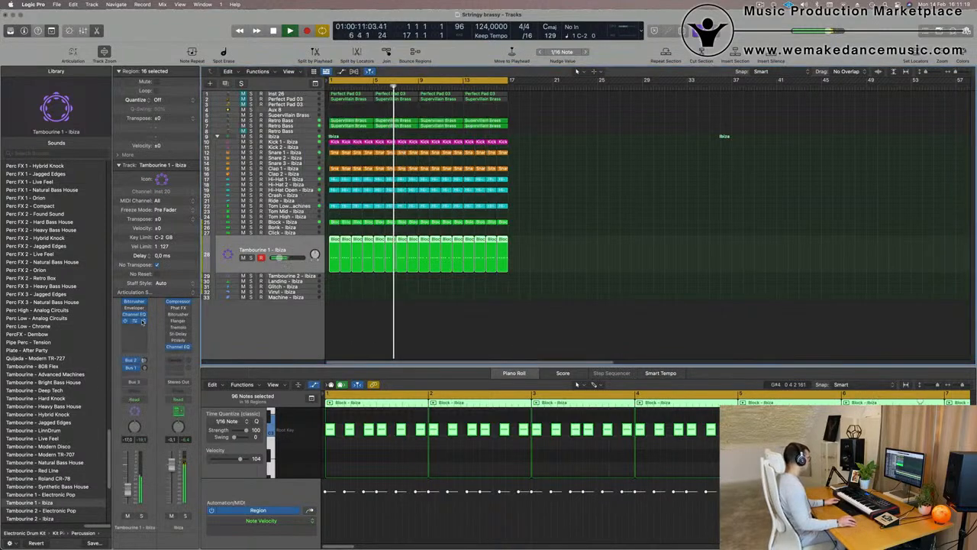
Replace the Stereo Spread plug-in on the Tambourine 1 channel with Stereo Delay
click(142, 321)
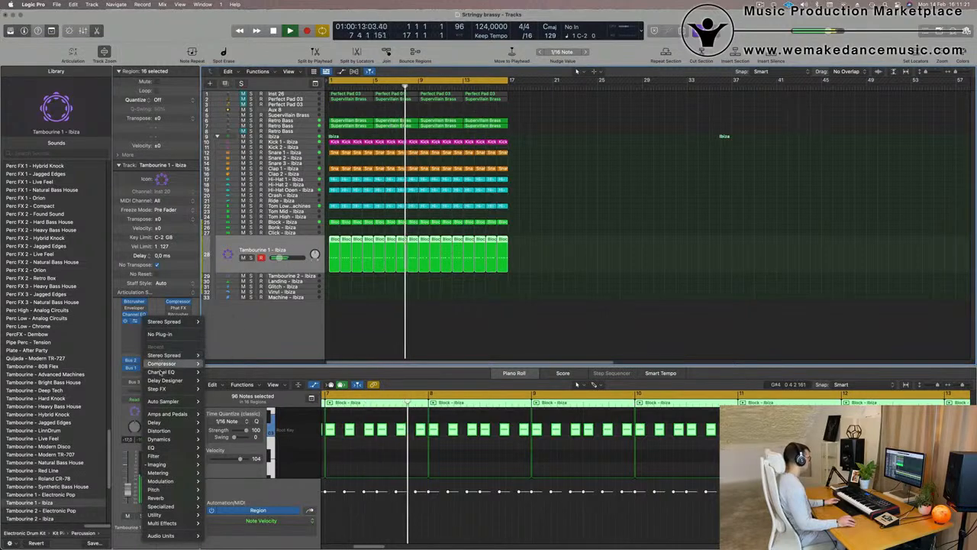
mouse_move(160, 380)
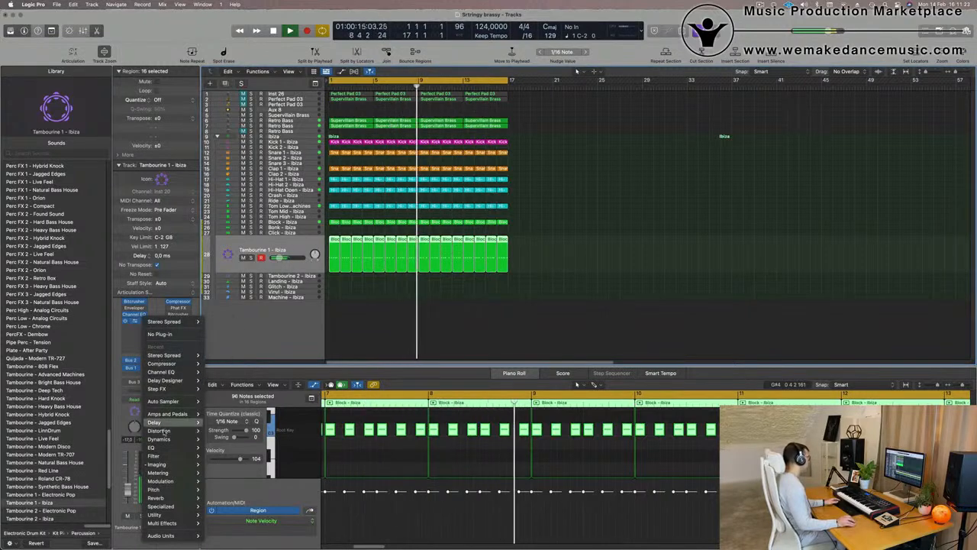
mouse_move(167, 416)
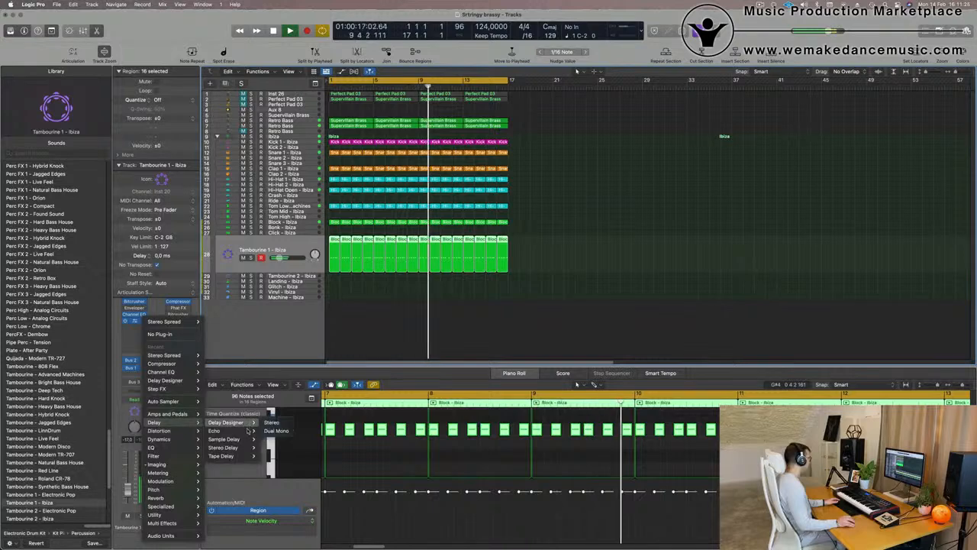
click(272, 448)
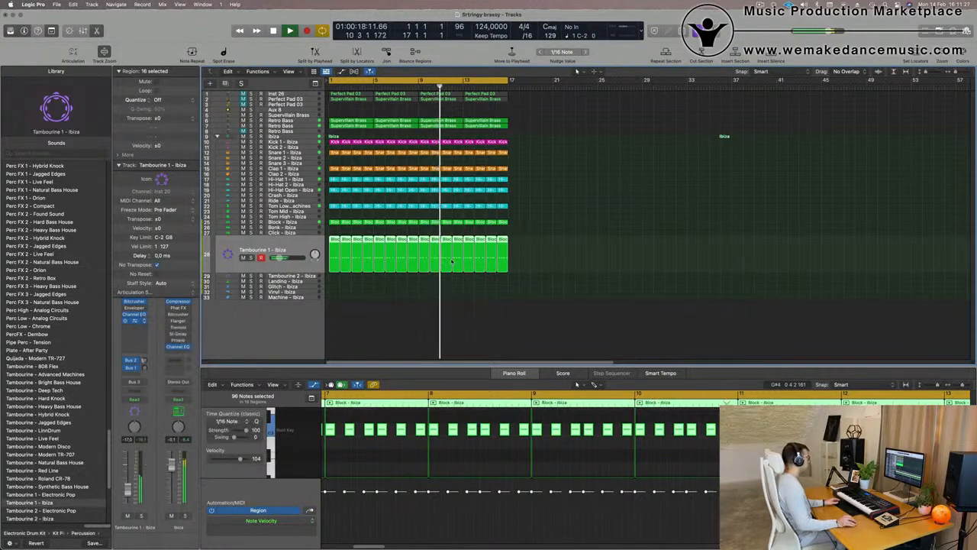
Set the Stereo Delay output mix to 21% left and 27% right, and lower the Tambourine 1 volume to -20.0 dB
drag(459, 108, 420, 114)
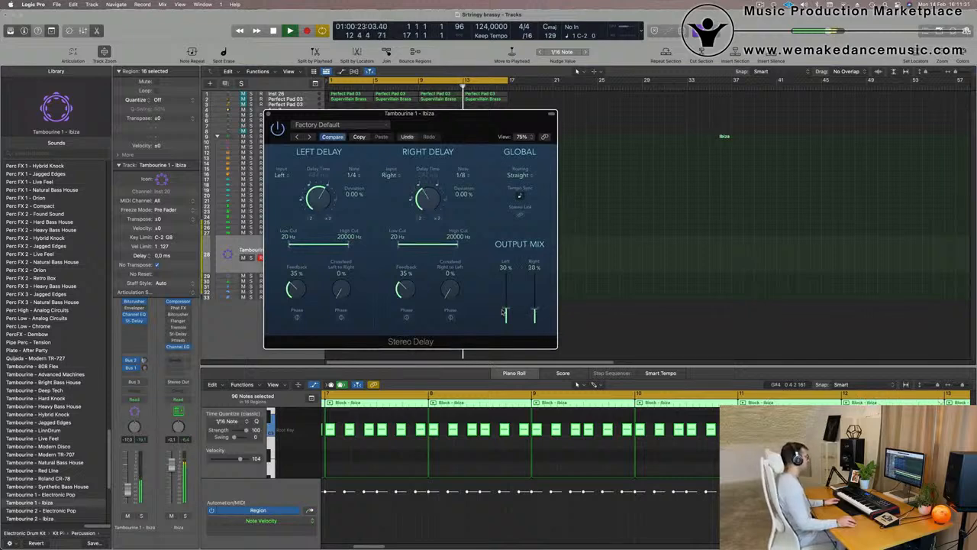
drag(429, 138, 545, 130)
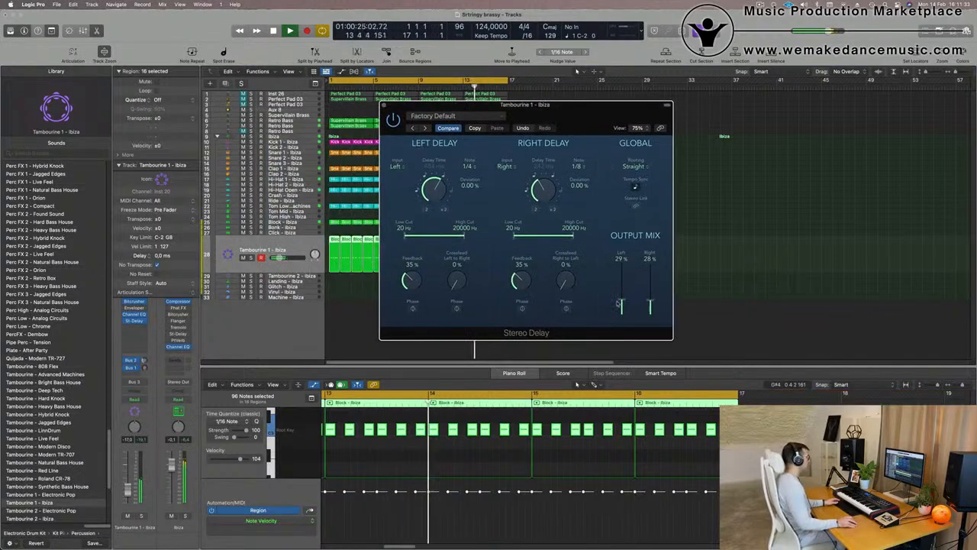
drag(623, 304, 623, 308)
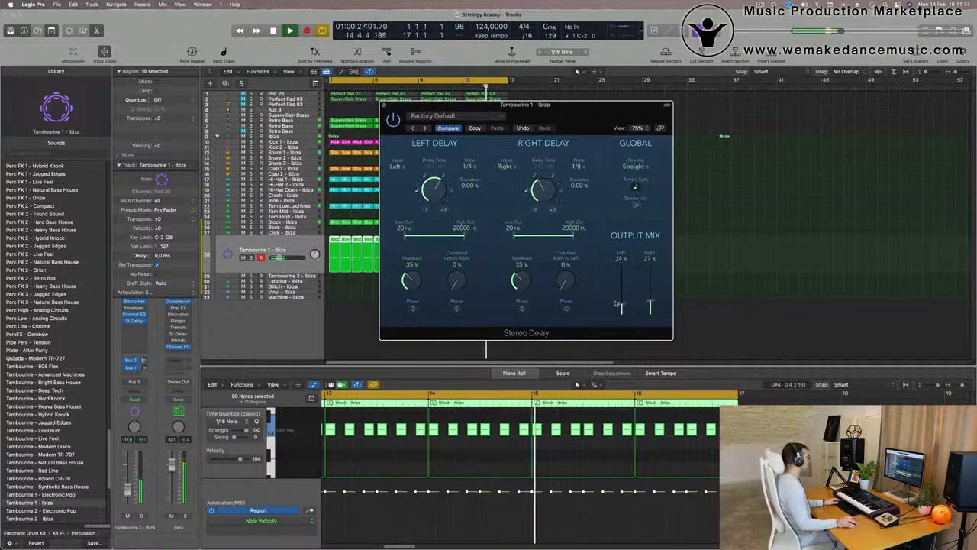
click(128, 493)
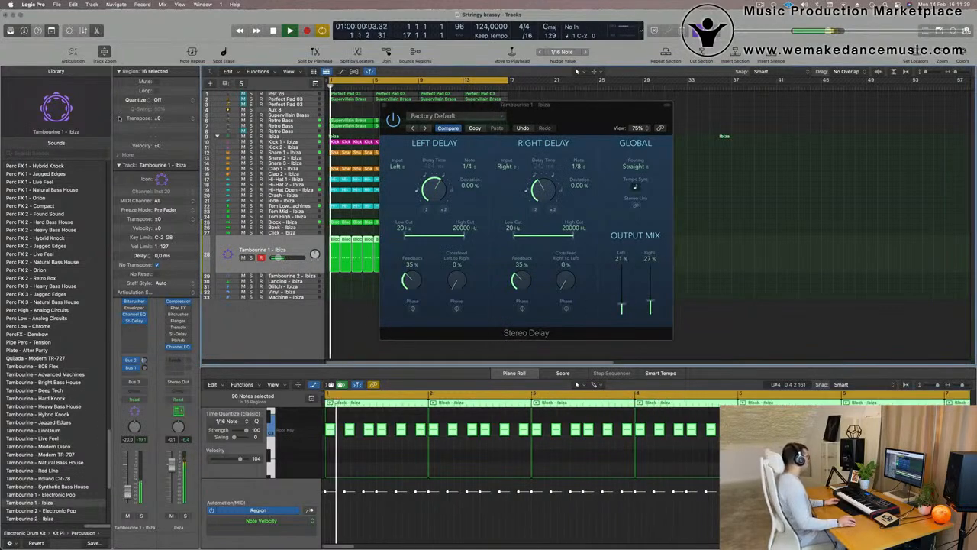
Apply a steep low cut at 1520 Hz in Tambourine 1's Channel EQ with the analyzer on, then replay the loop
click(119, 165)
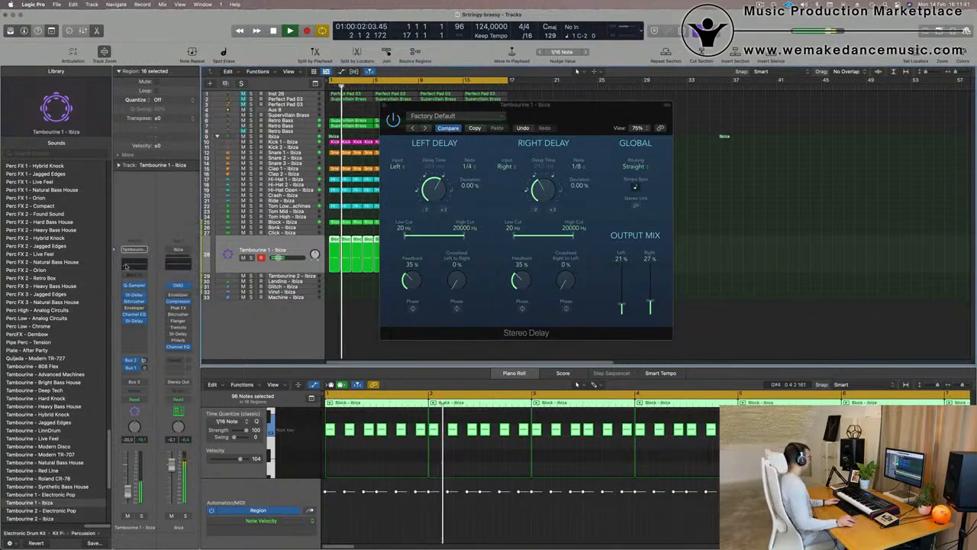
click(133, 314)
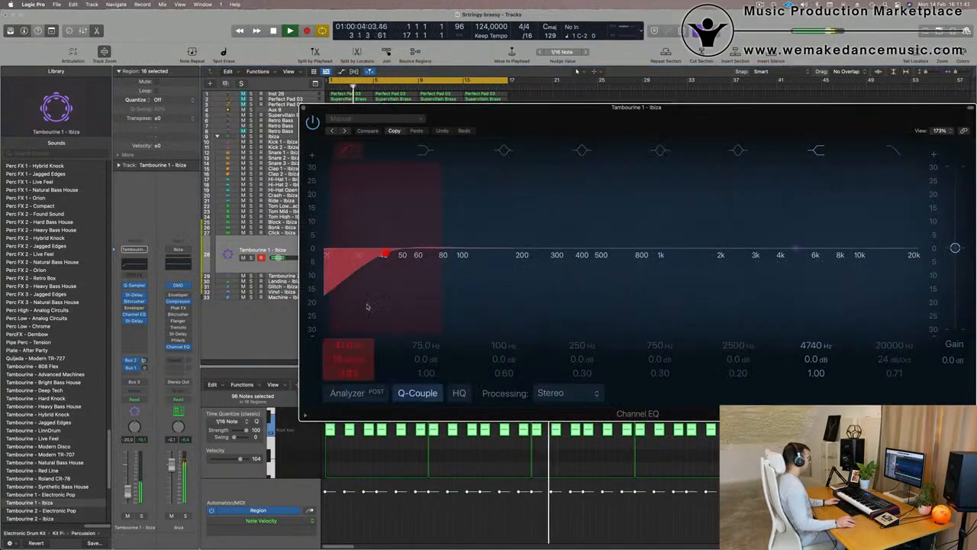
click(348, 392)
drag(384, 257, 640, 291)
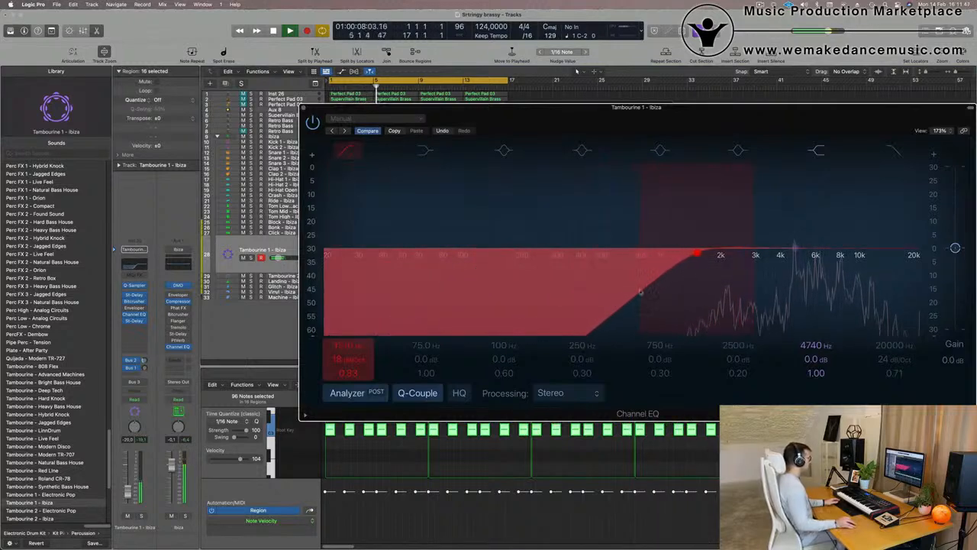
drag(349, 362, 349, 357)
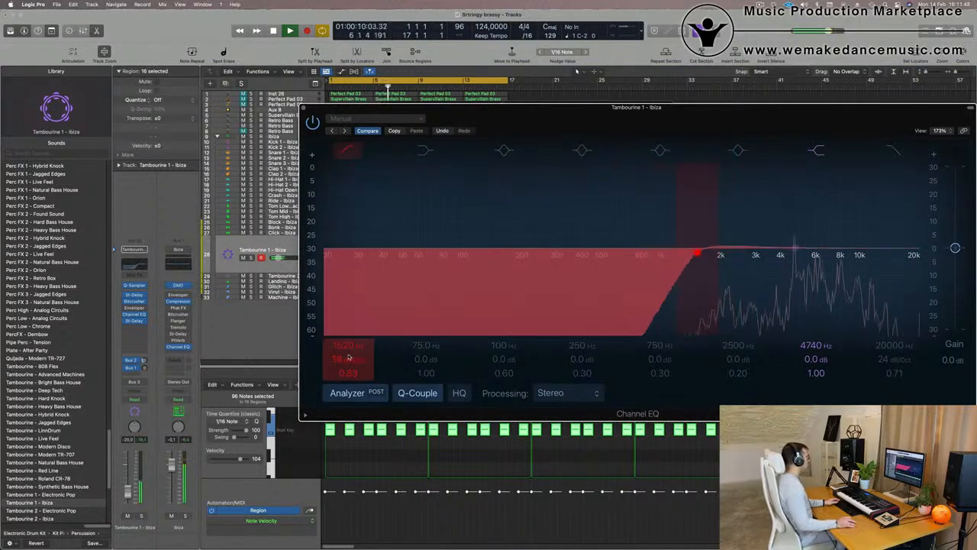
click(303, 107)
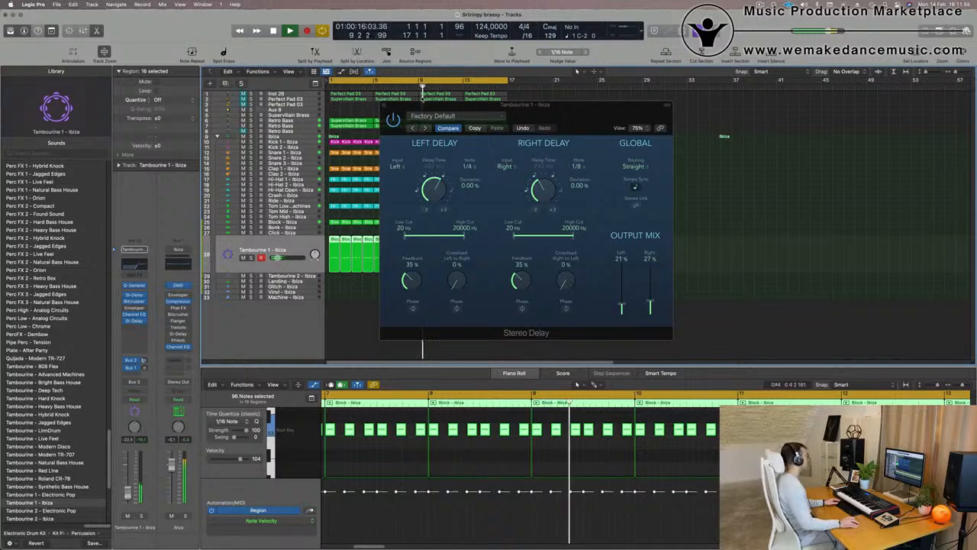
click(384, 105)
key(space)
key(space)
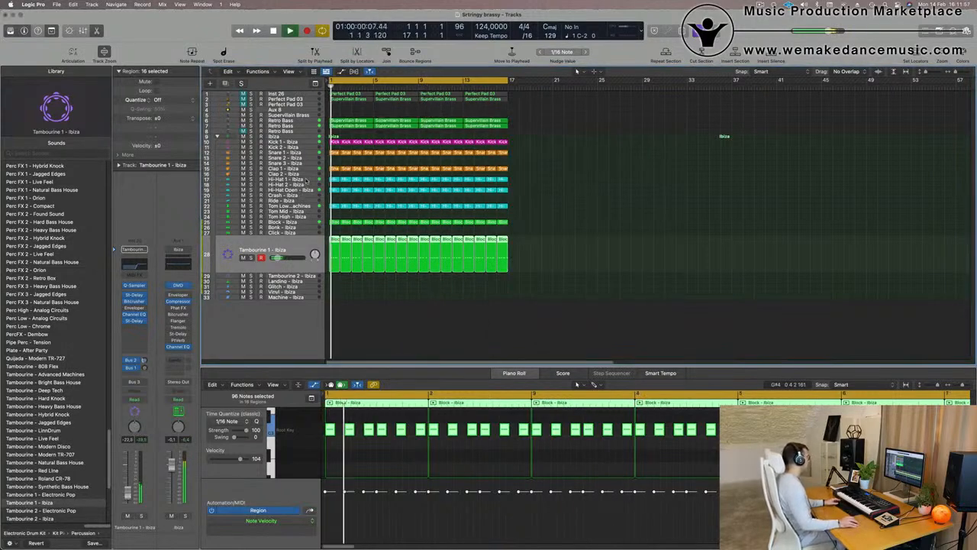
Copy the off-beat notes in all Hi-Hat 1 regions to the remaining positions to form continuous sixteenth notes
click(306, 180)
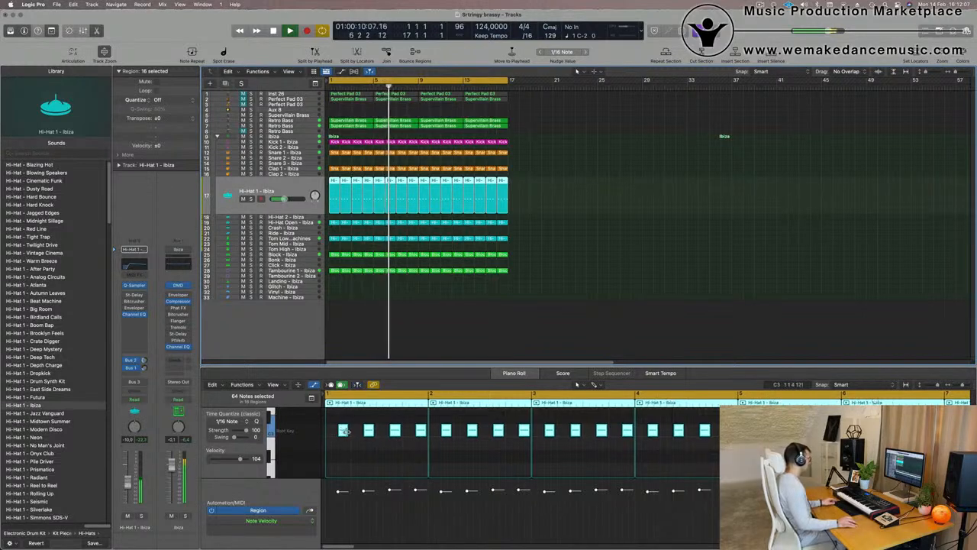
drag(343, 431, 327, 434)
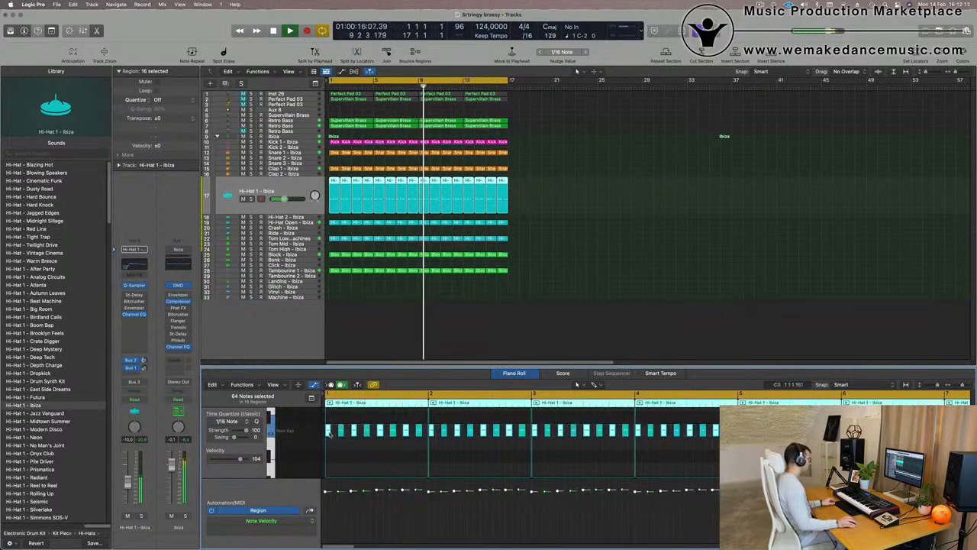
drag(328, 431, 347, 432)
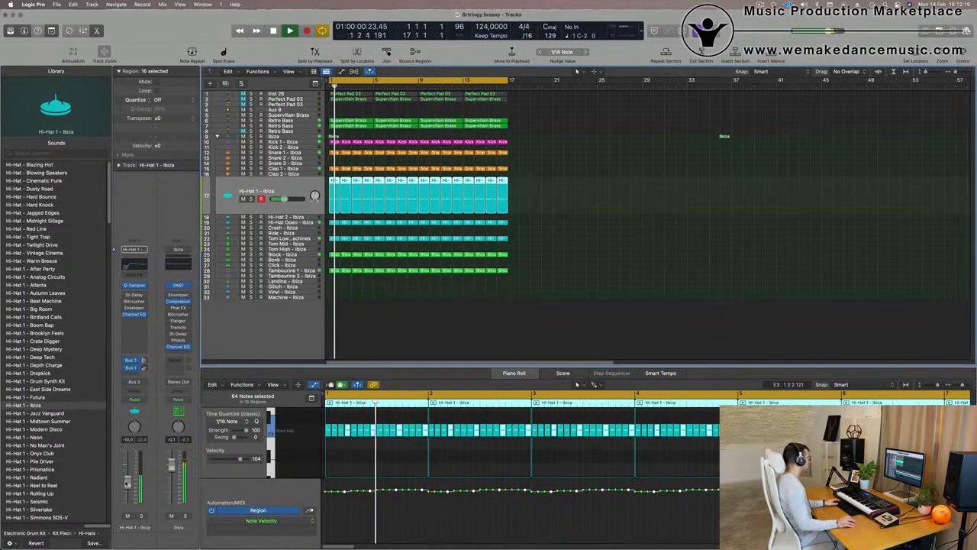
Lower the Hi-Hat 1 channel volume to -21.0 dB and play the loop from the beginning
drag(127, 482, 129, 495)
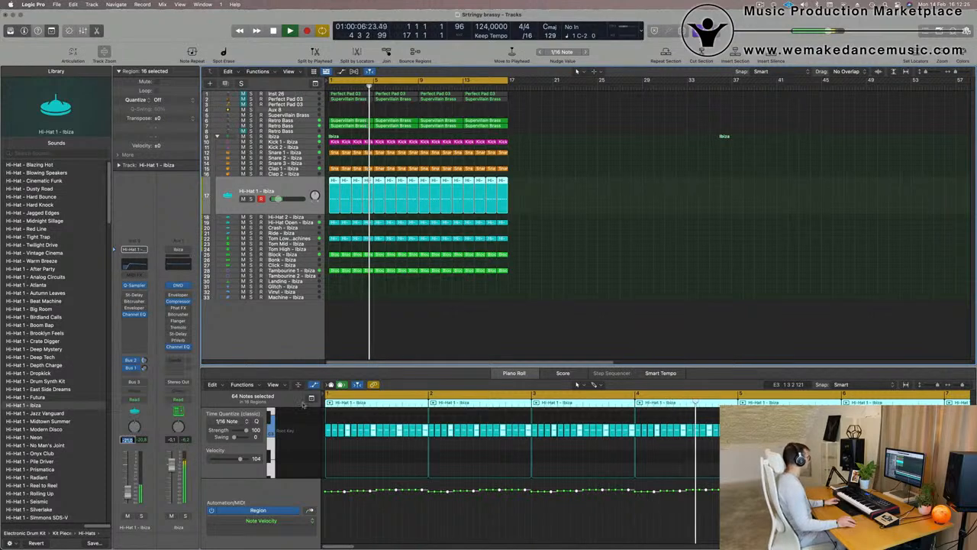
click(633, 257)
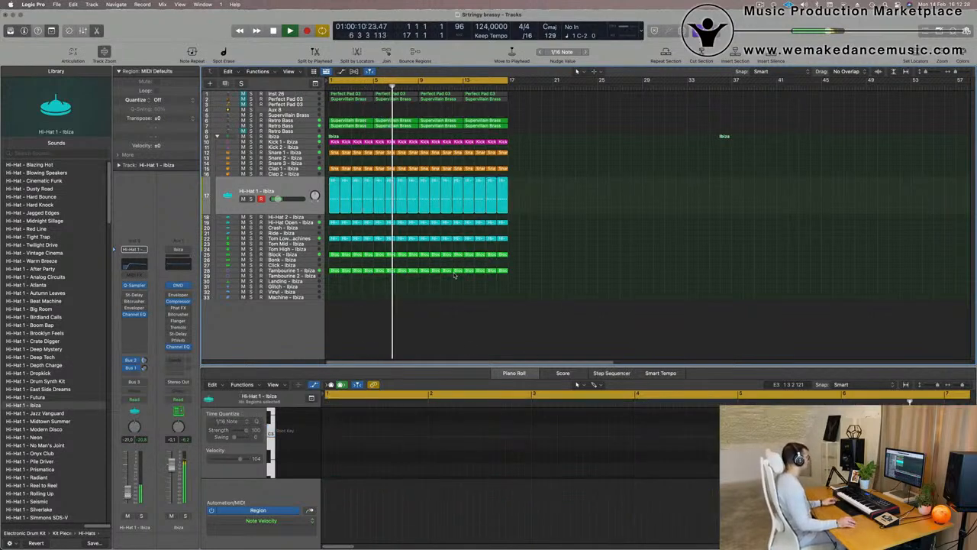
key(Return)
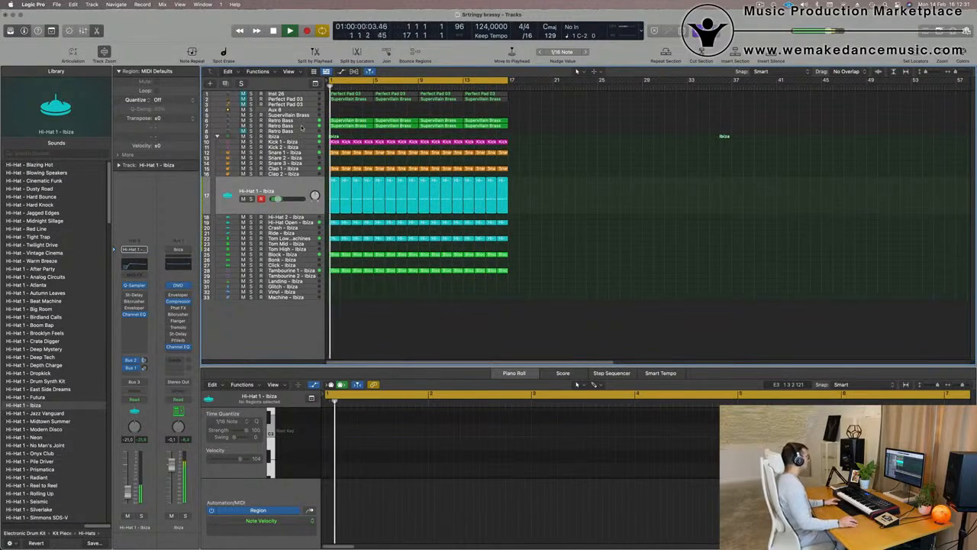
Adjust the Symmetry A control in Alchemy on the track 7 Retro Bass and set the channel volume to -11.6 dB
click(300, 127)
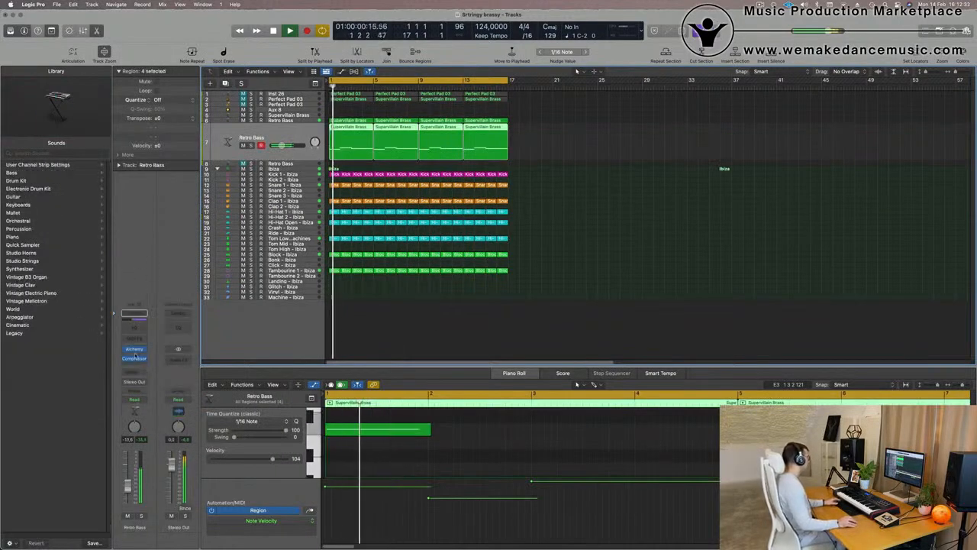
click(134, 350)
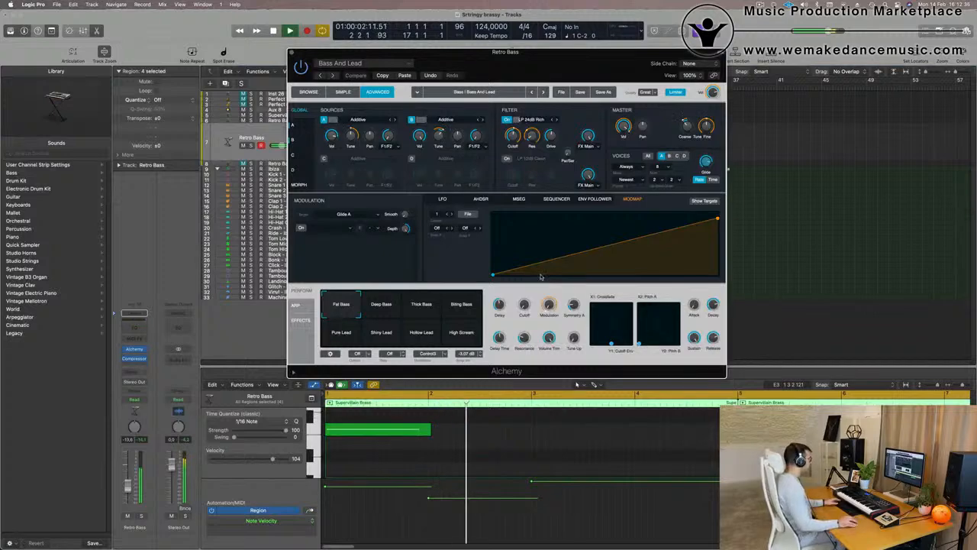
click(310, 92)
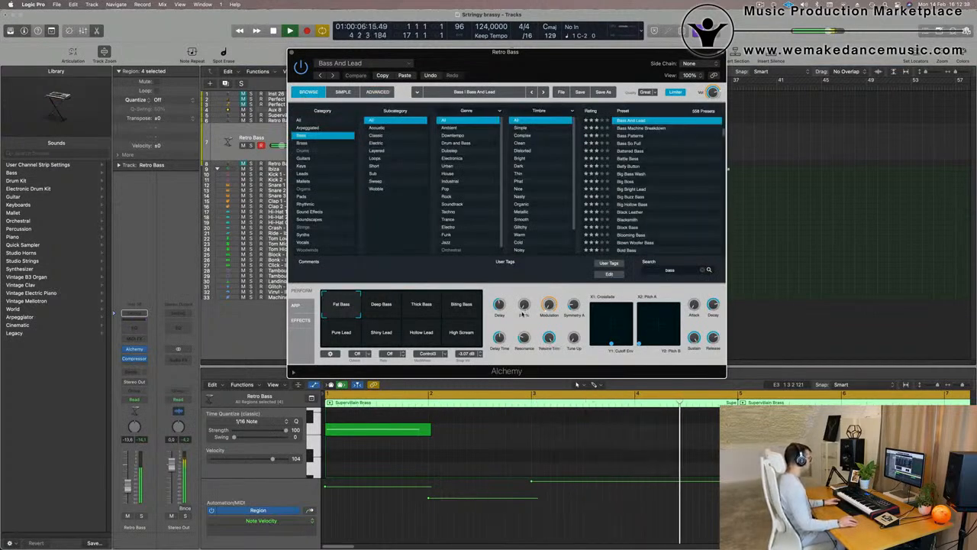
drag(573, 305, 574, 307)
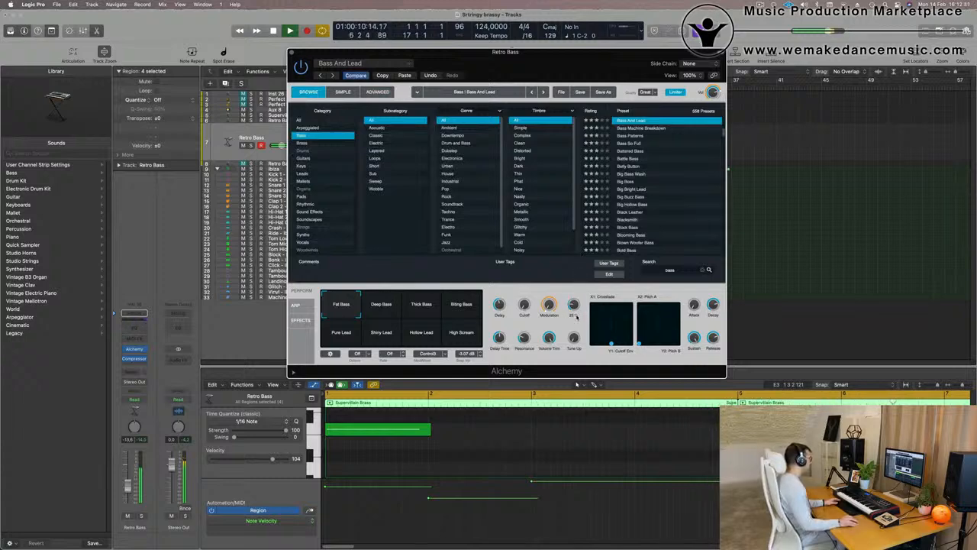
drag(574, 304, 574, 313)
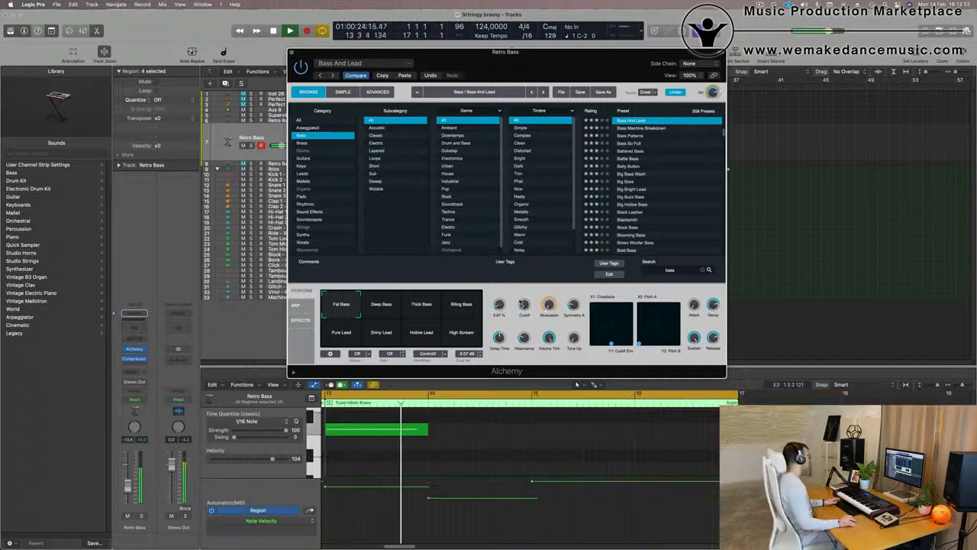
drag(551, 53, 623, 22)
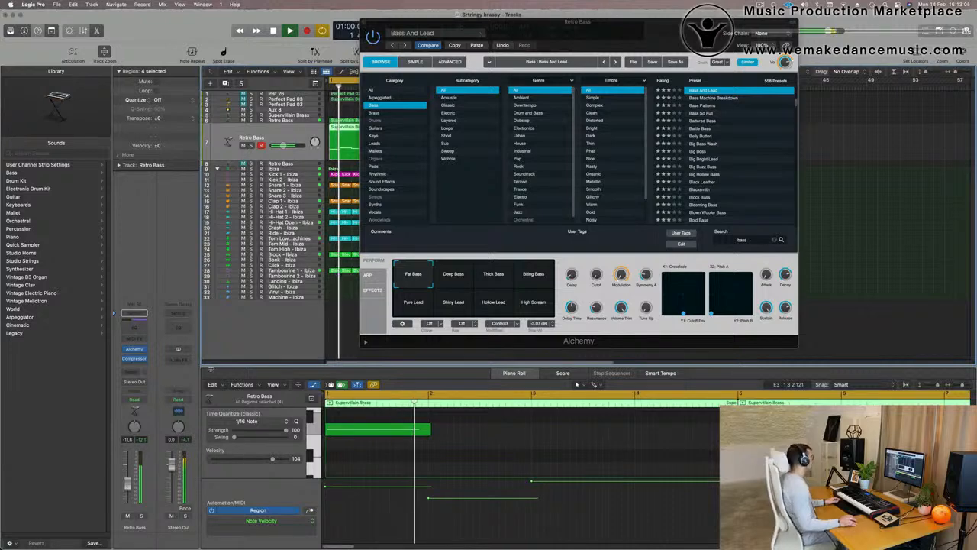
Add a Channel EQ to the track 7 Retro Bass and watch its frequency spectrum during playback
click(134, 328)
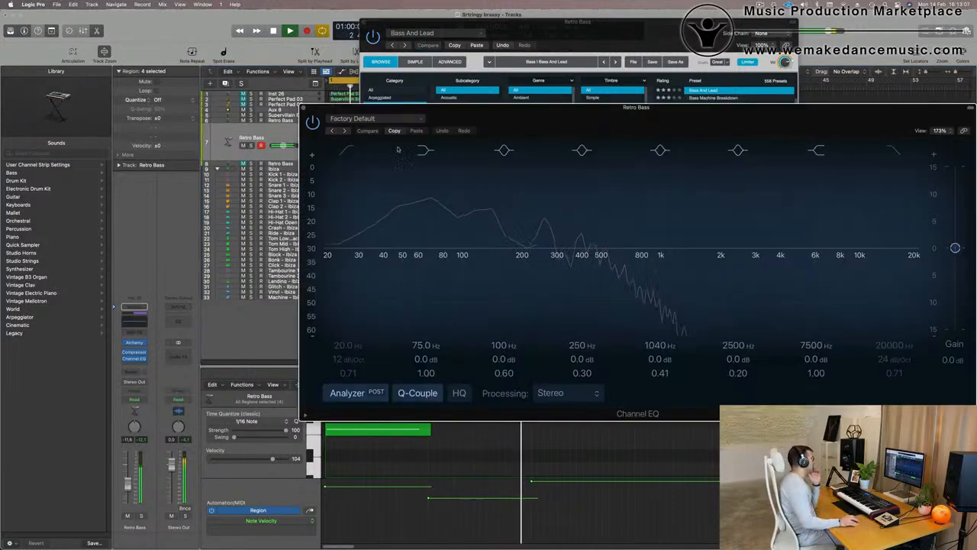
drag(510, 108, 441, 113)
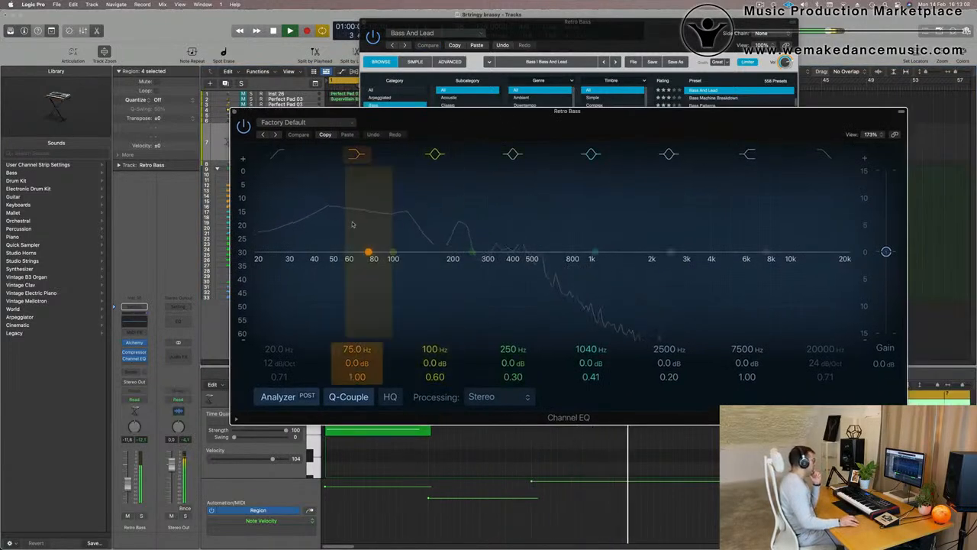
drag(503, 122, 459, 125)
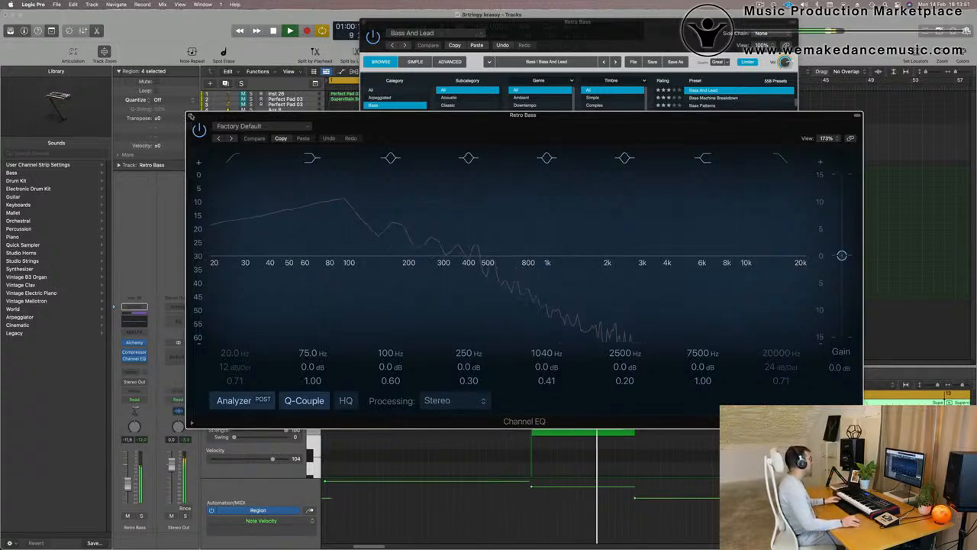
click(190, 116)
Replay the loop and apply a 48 dB/Oct high cut at 410 Hz in the Retro Bass Channel EQ
drag(655, 29, 654, 171)
key(space)
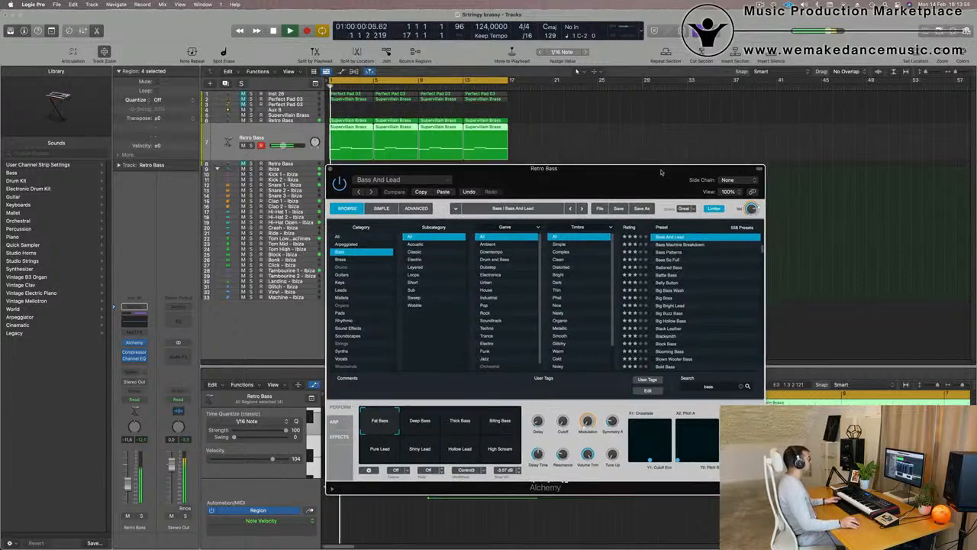
click(278, 134)
key(Return)
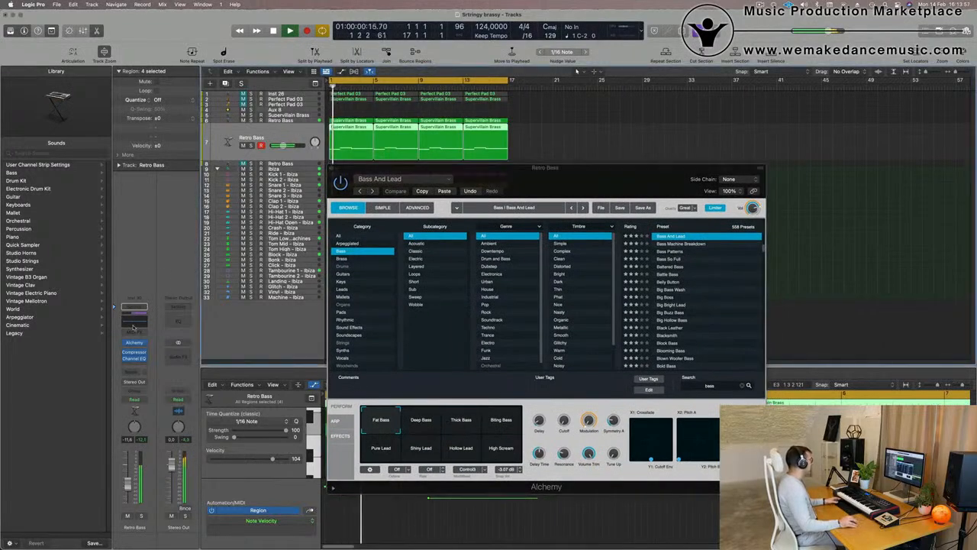
click(134, 309)
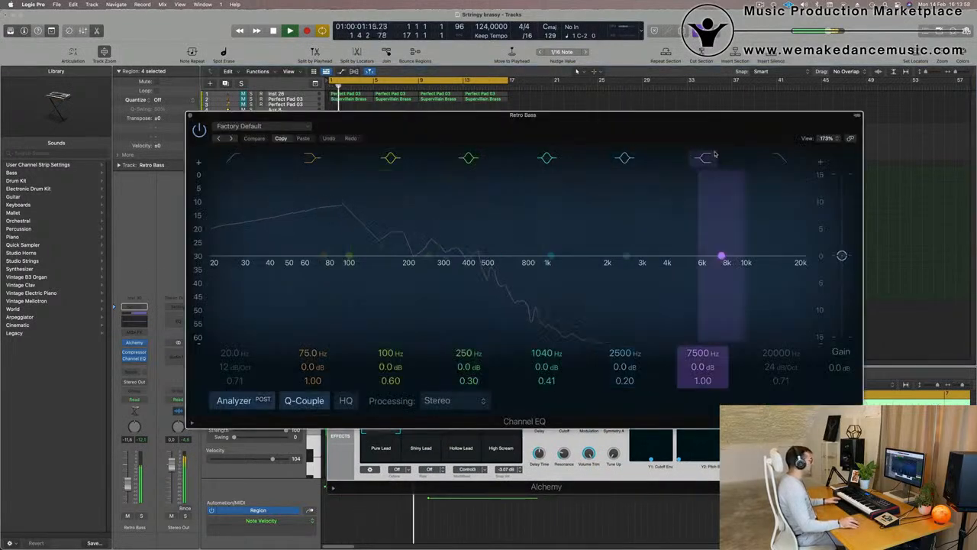
click(781, 157)
drag(780, 369, 785, 405)
drag(383, 269, 470, 270)
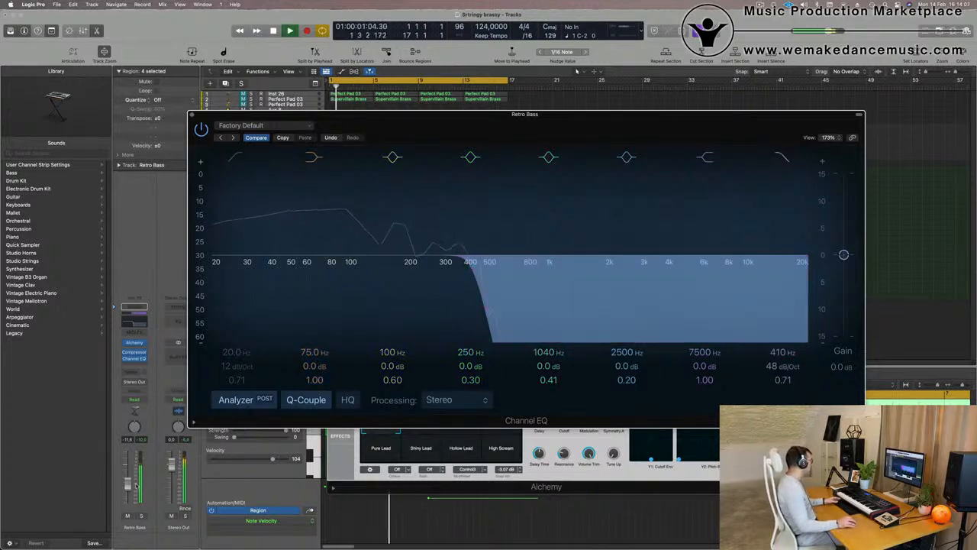
Raise the Retro Bass high cut frequency to 494 Hz, close the Channel EQ and clear the Alchemy window off the tracks
key(super+w)
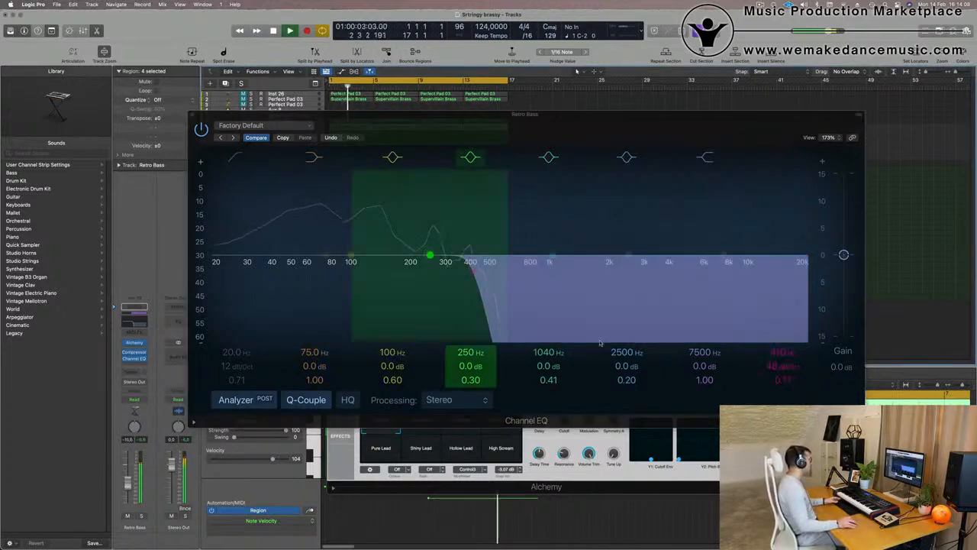
drag(473, 270, 493, 271)
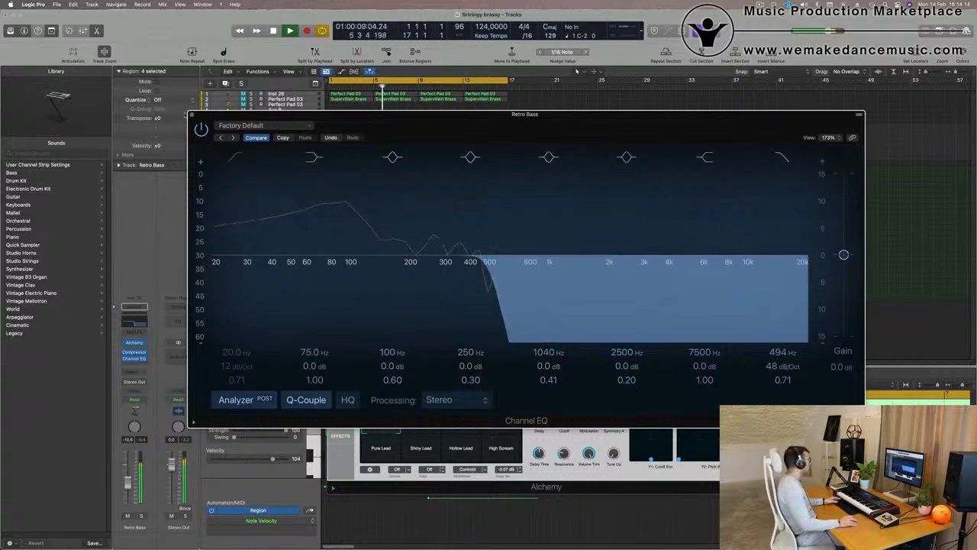
key(super+w)
drag(434, 186, 859, 187)
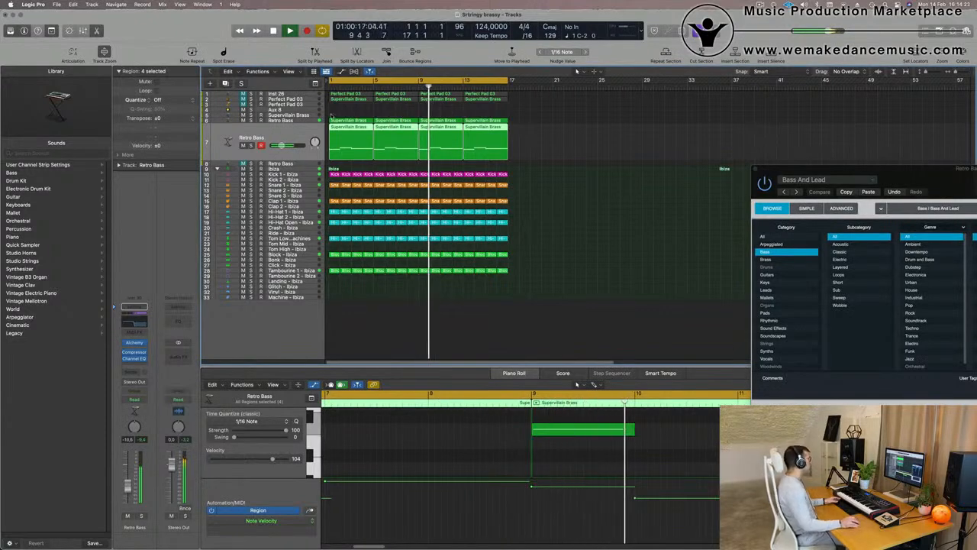
Adjust the Cutoff and Noise controls in Alchemy on the track 6 Retro Bass and set its volume to -11.0 dB
click(290, 120)
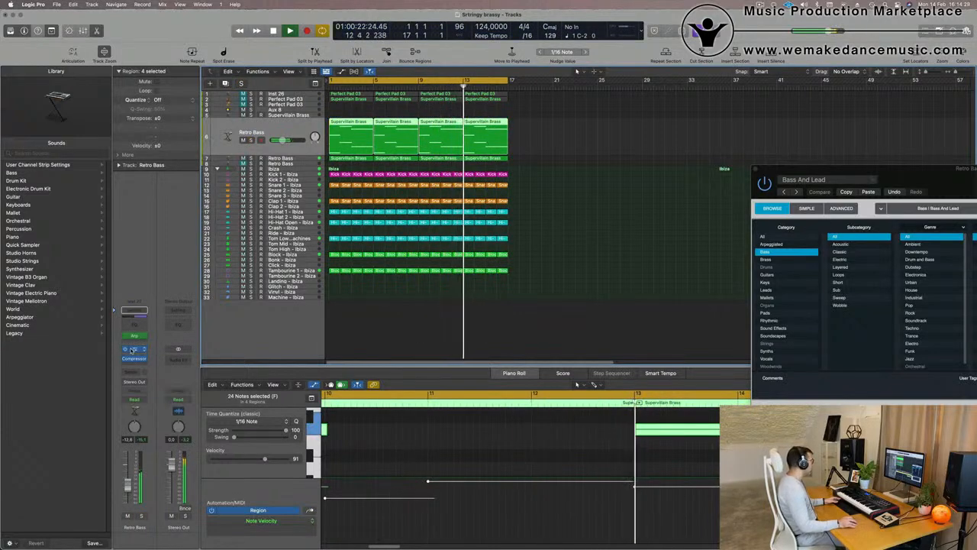
click(133, 350)
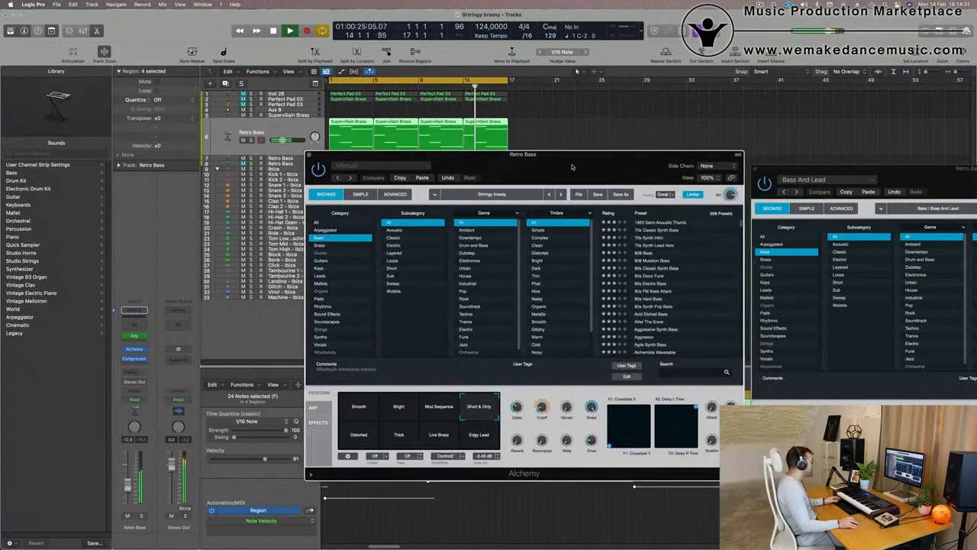
drag(566, 156, 538, 184)
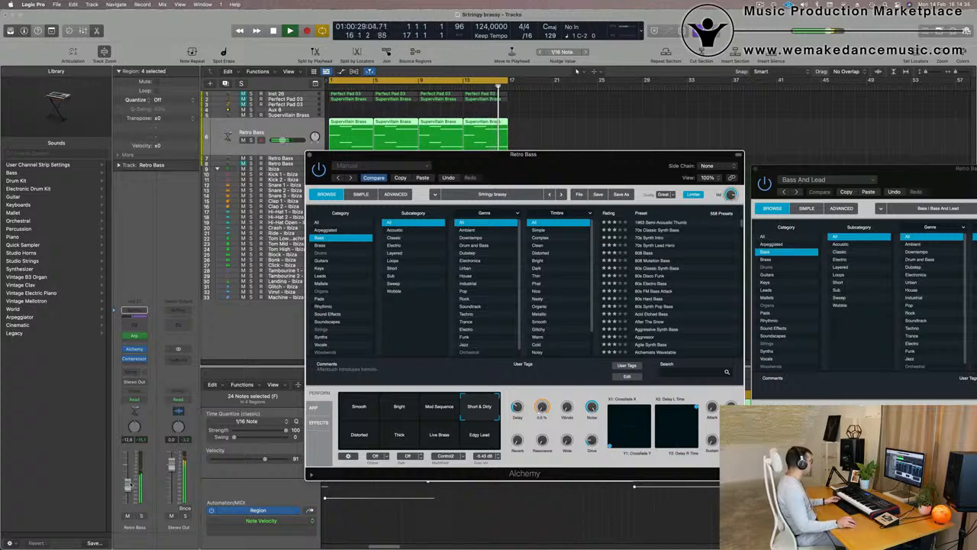
drag(131, 484, 131, 481)
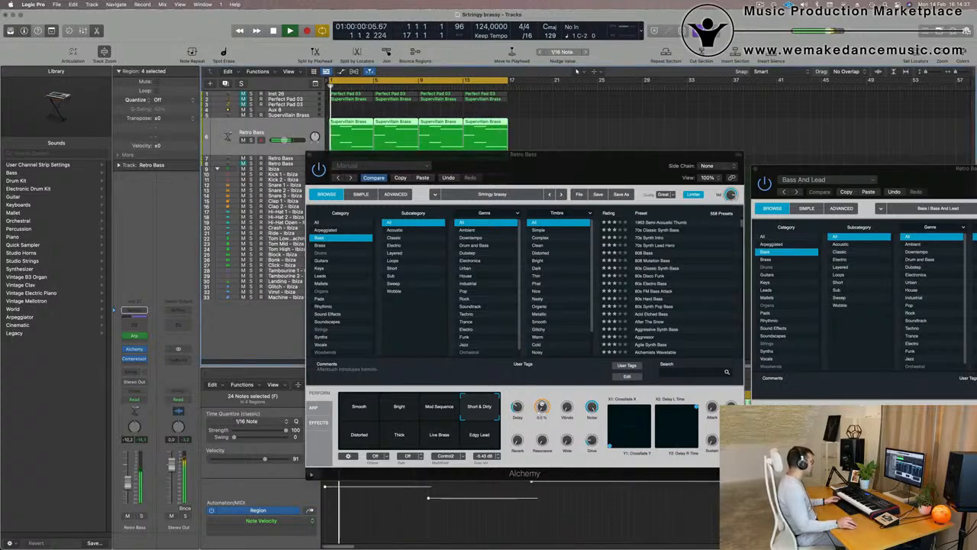
click(542, 406)
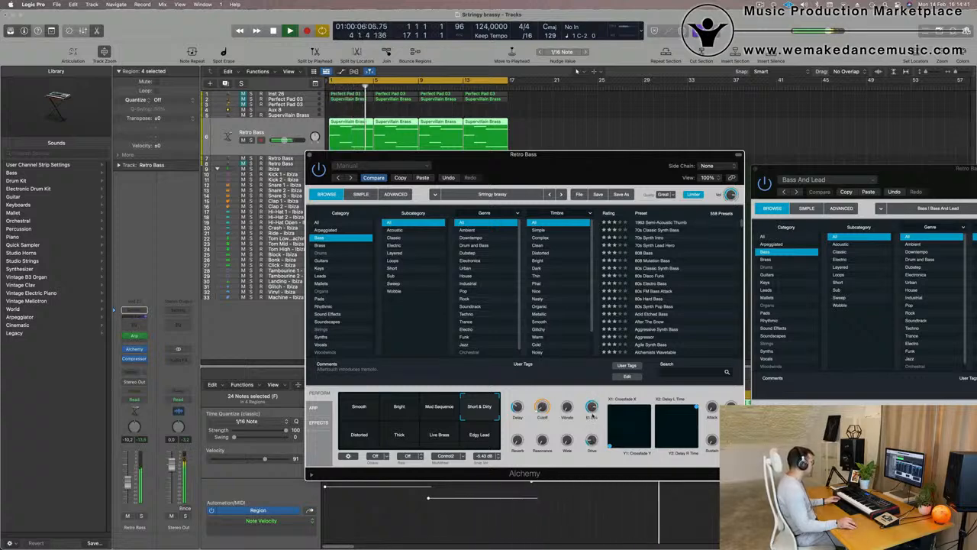
drag(129, 487, 130, 489)
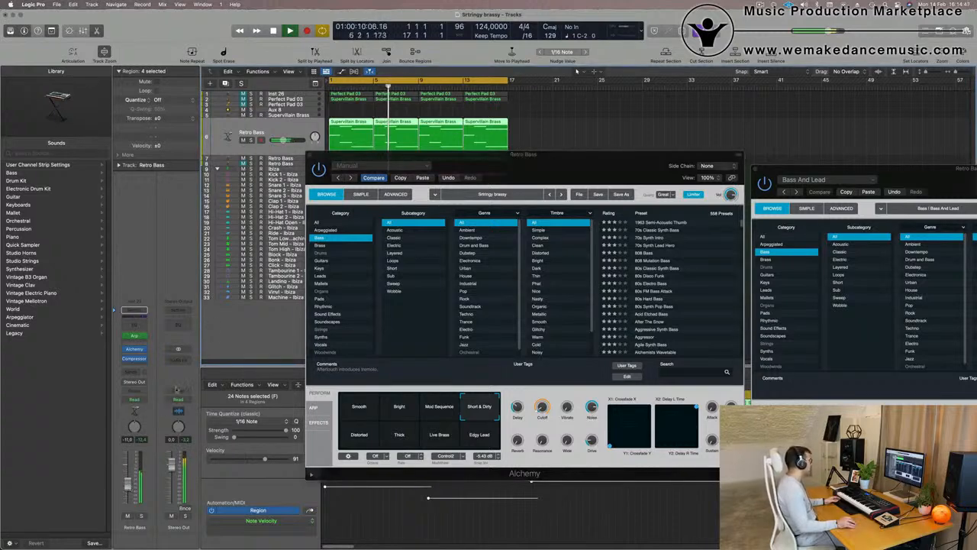
drag(556, 181, 528, 216)
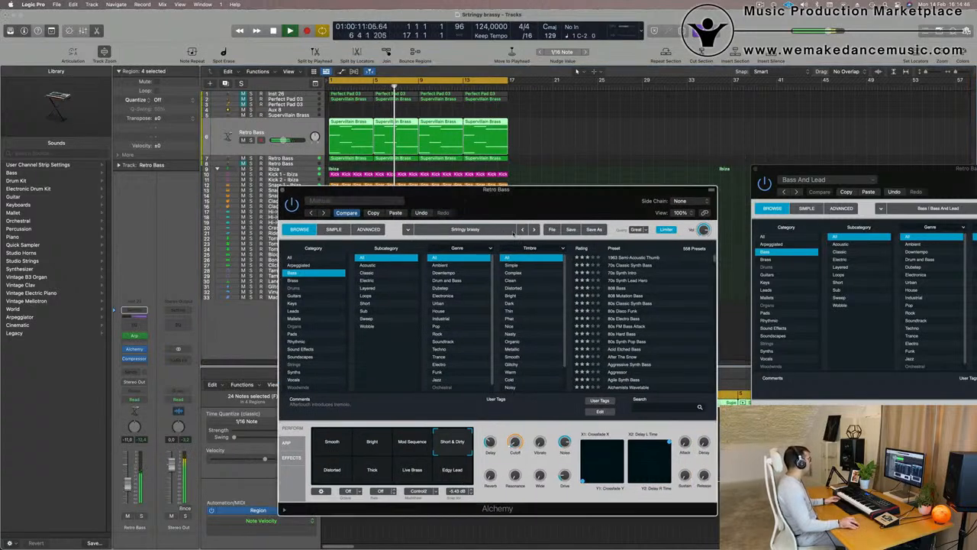
click(282, 191)
Unmute the Inst 26 track, add a Compressor to it and set its volume to -17.4 dB while checking the mixer
click(275, 94)
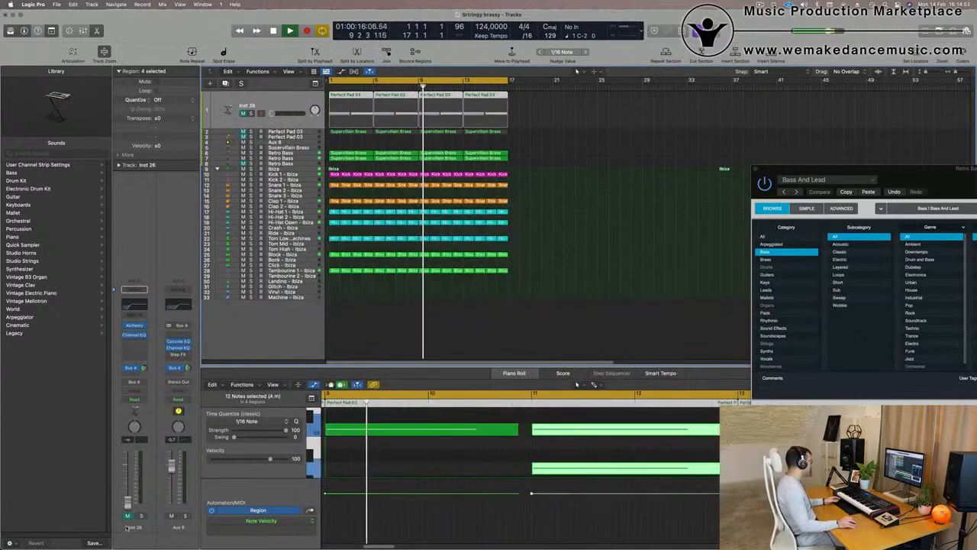
click(127, 517)
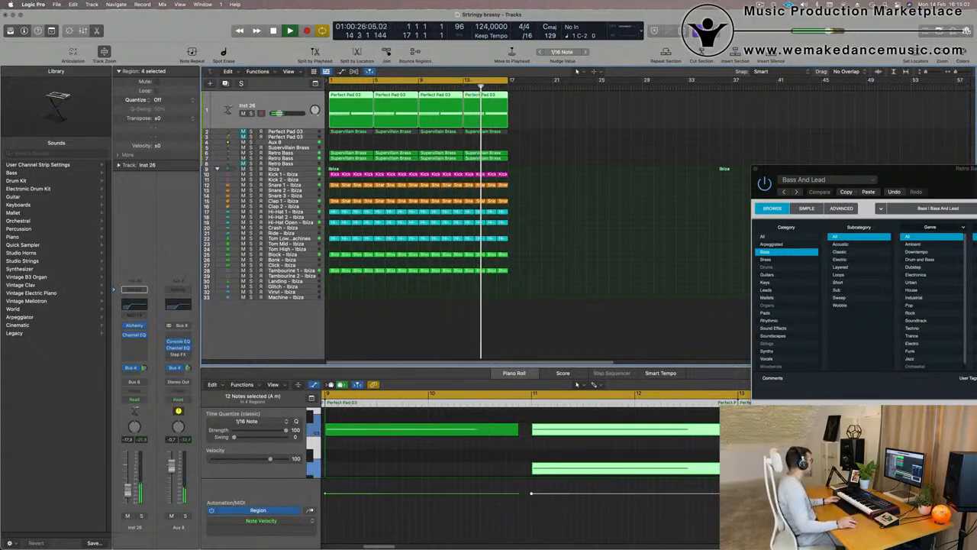
key(x)
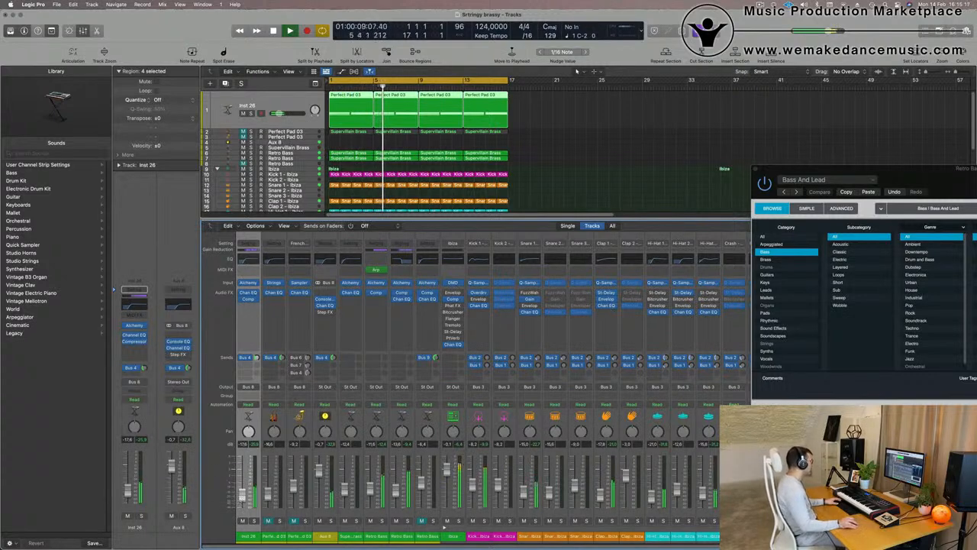
click(595, 147)
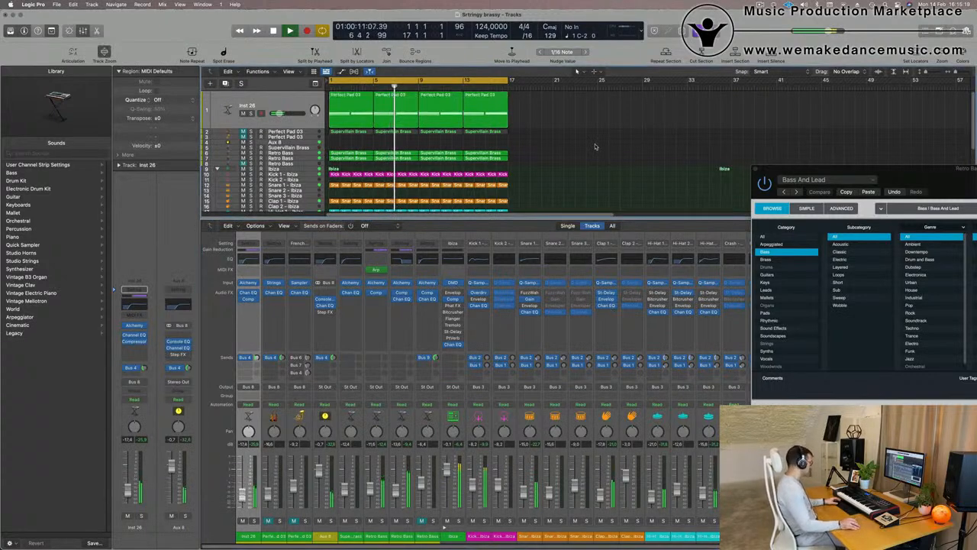
key(x)
key(super+Right)
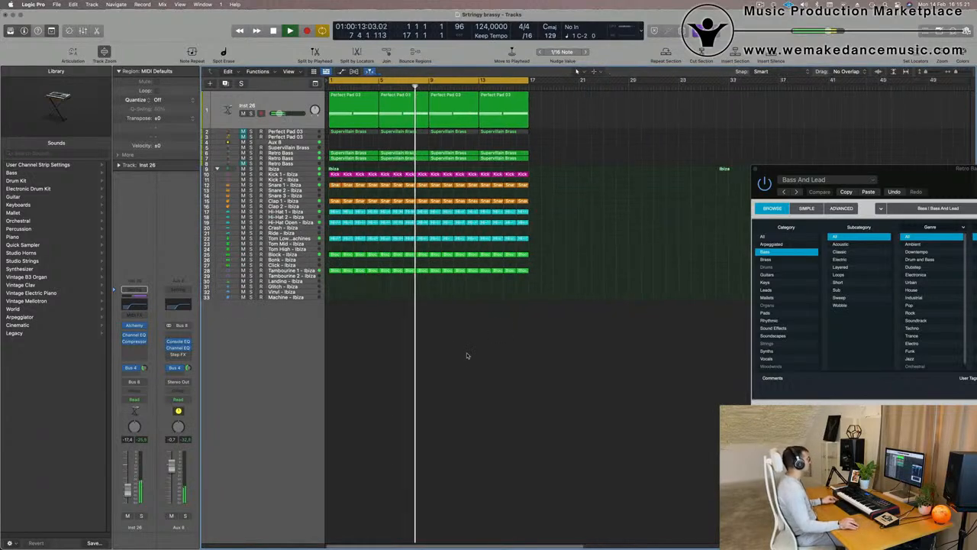
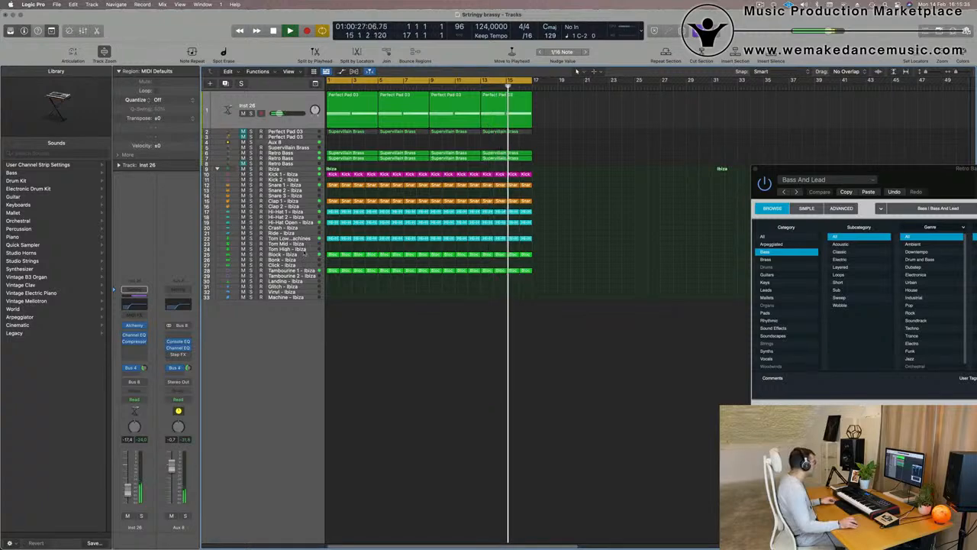
Copy the first Block - Ibiza region to the start of the Bonk - Ibiza track and play the loop
click(332, 256)
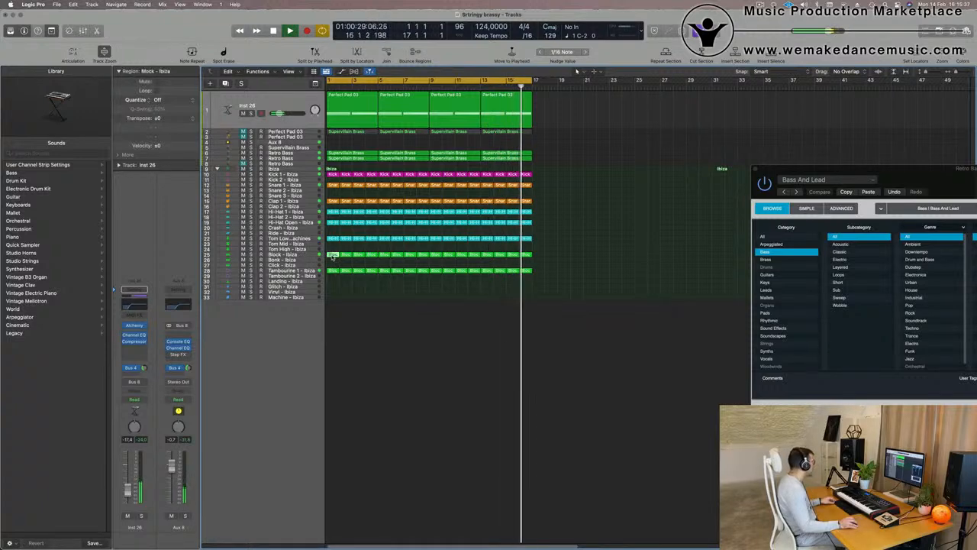
drag(331, 258, 333, 255)
click(334, 261)
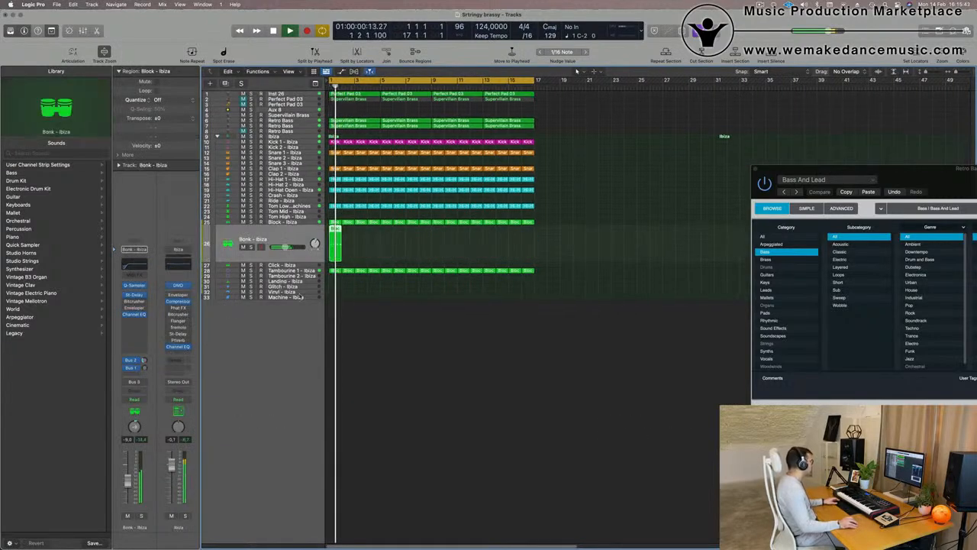
key(space)
key(space)
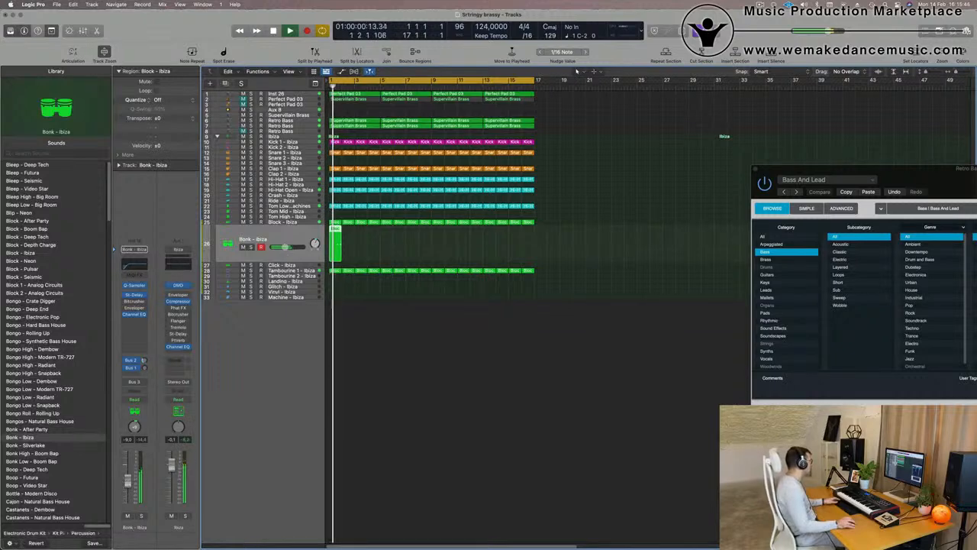
Repeat the Bonk - Ibiza region across the whole 16-bar loop and lower its channel volume to -13.4 dB
drag(286, 246, 284, 247)
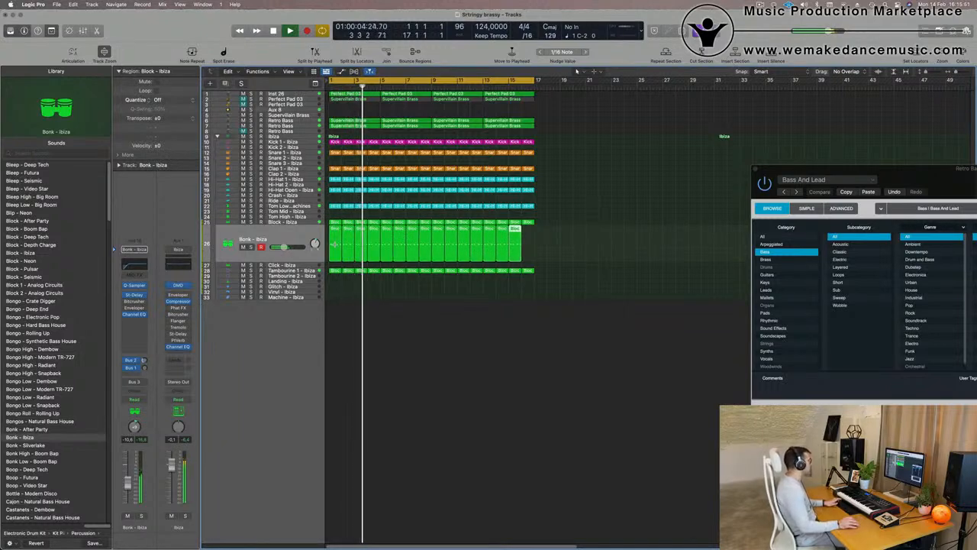
click(298, 236)
key(space)
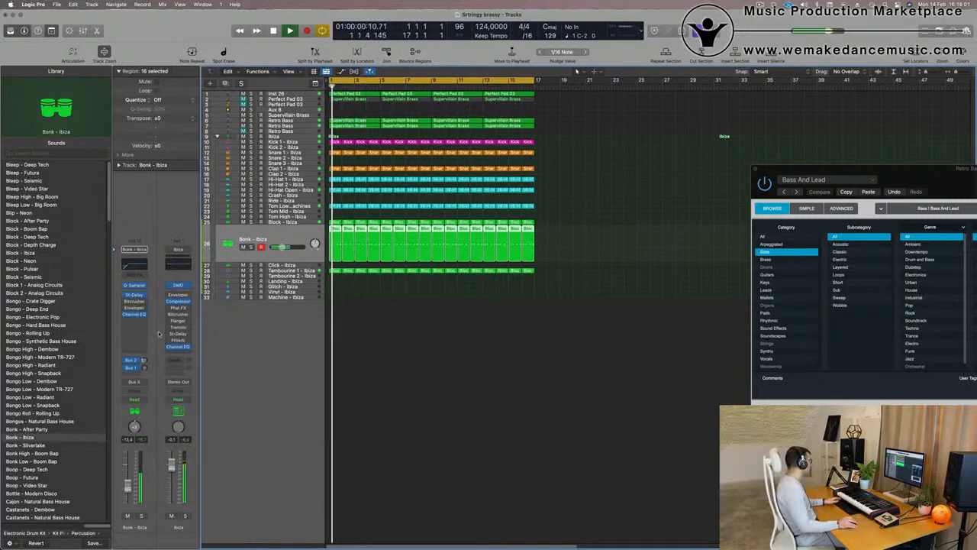
Add a send to Bus 1 (Drum Machine Designer-Delay) on the Bonk - Ibiza channel and raise its send level during playback
click(131, 375)
mouse_move(132, 386)
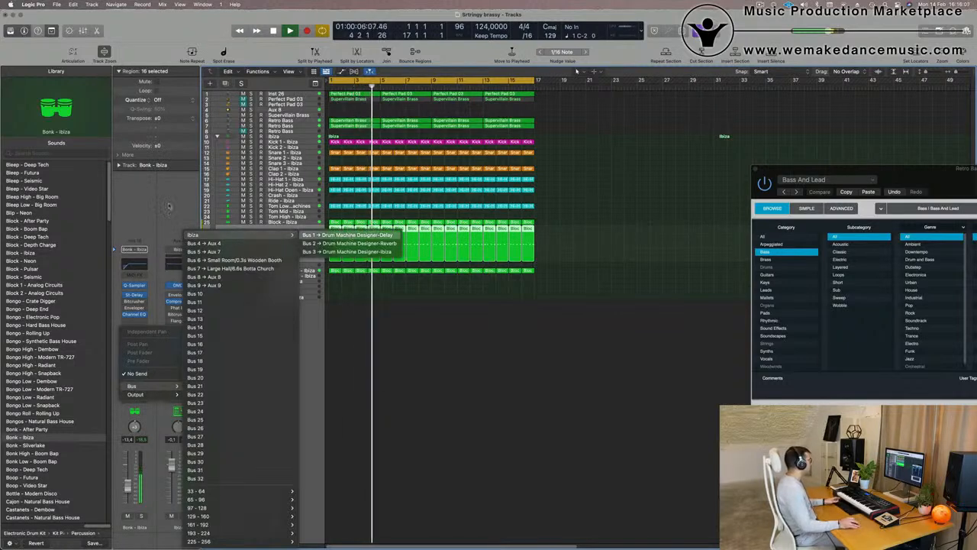
click(351, 235)
key(space)
key(space)
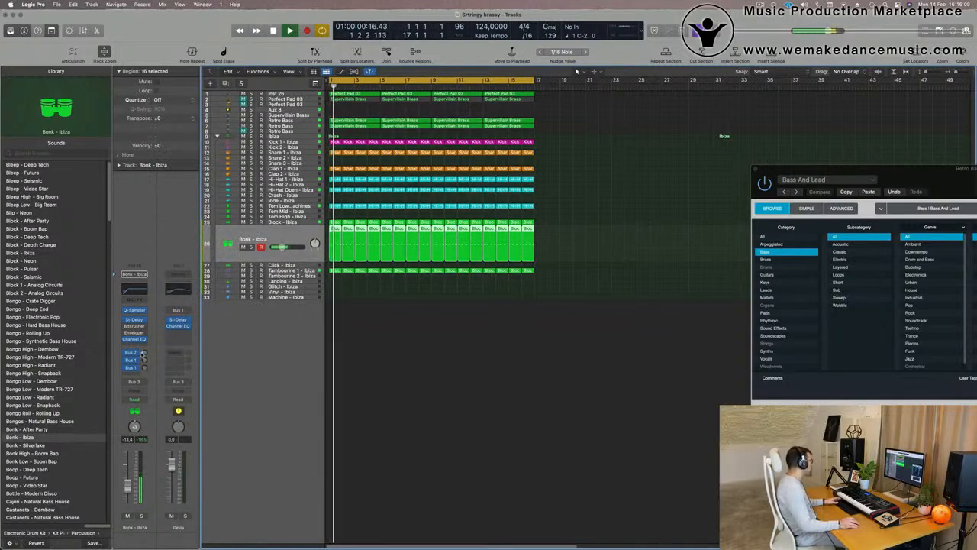
drag(145, 368, 144, 372)
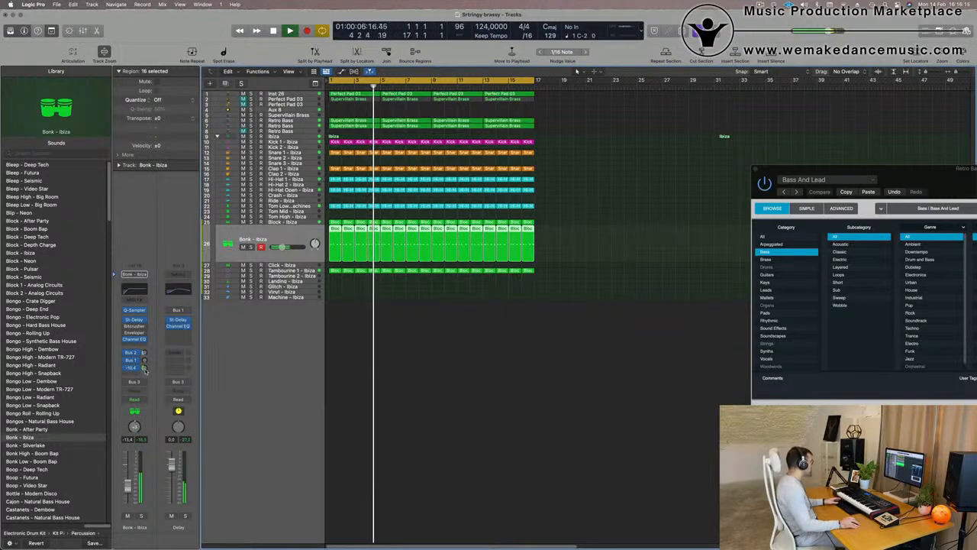
drag(144, 368, 144, 370)
click(360, 415)
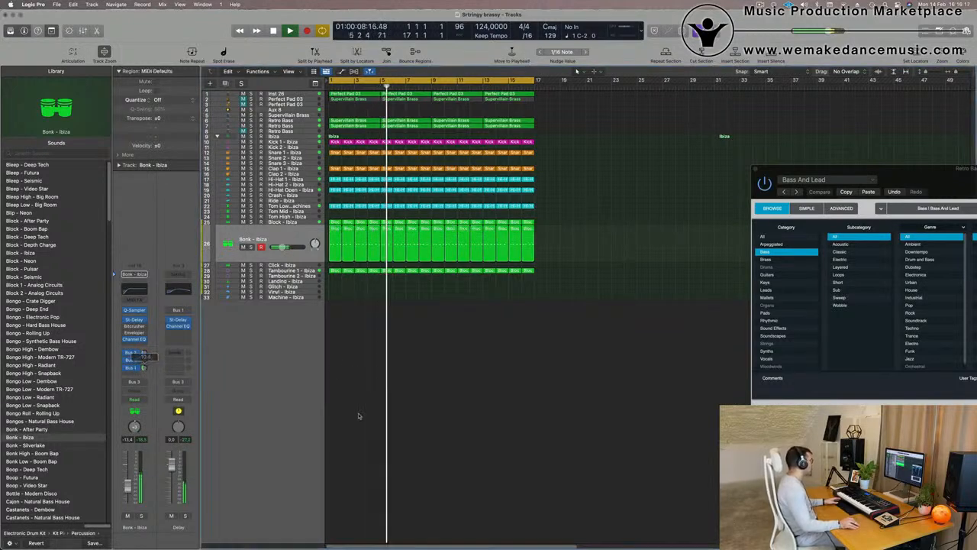
On Inst 26's Channel EQ, raise the low cut to 430 Hz and set the 250 Hz band to 540 Hz at -0.2 dB
scroll(511, 421, up, 2)
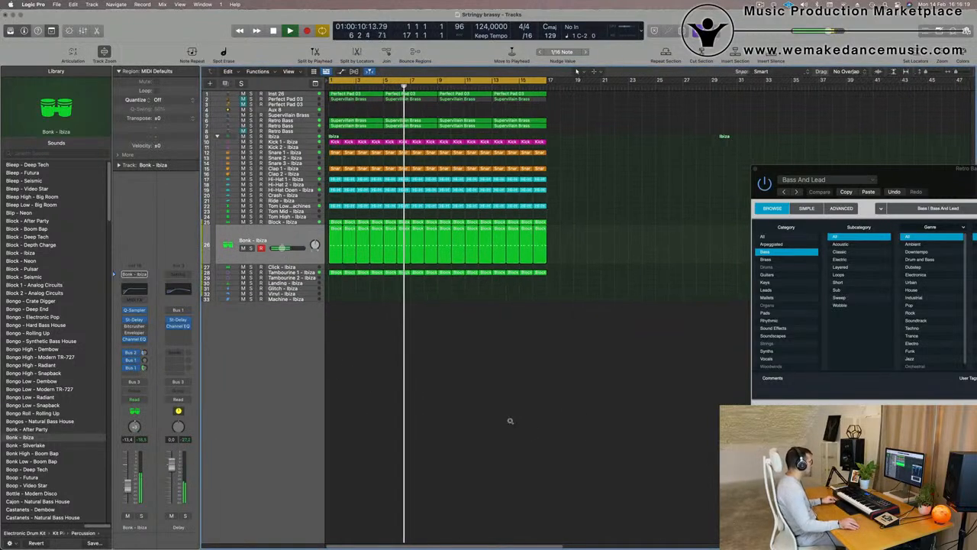
scroll(511, 422, up, 1)
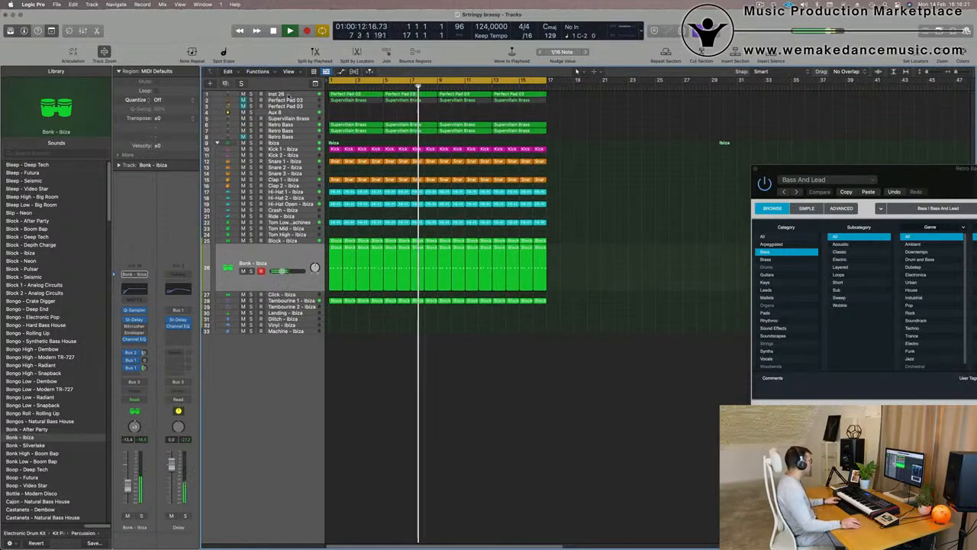
click(294, 95)
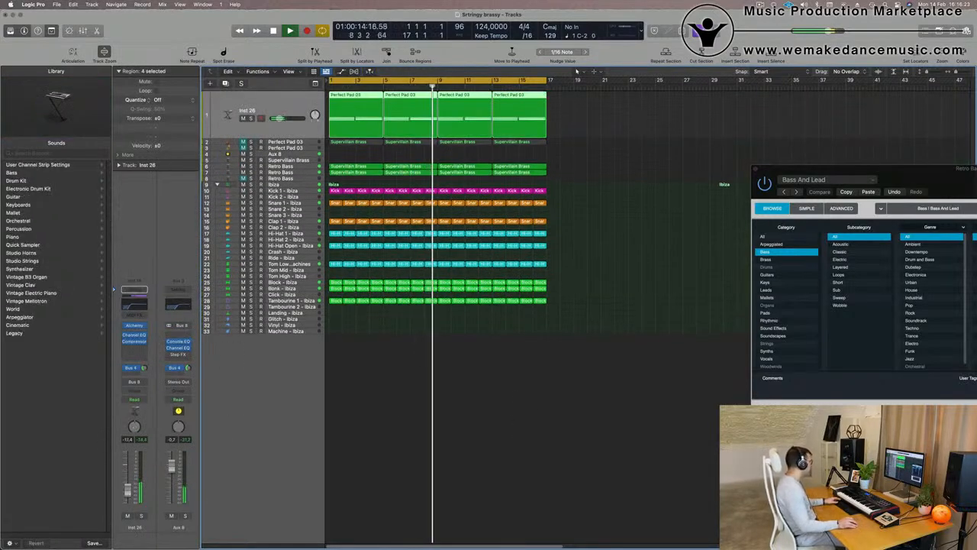
click(136, 304)
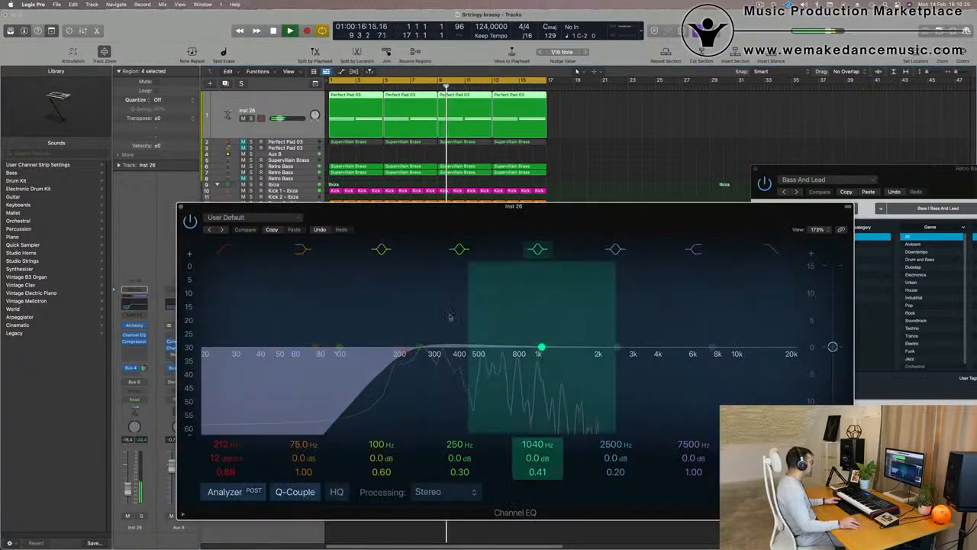
drag(419, 353, 485, 357)
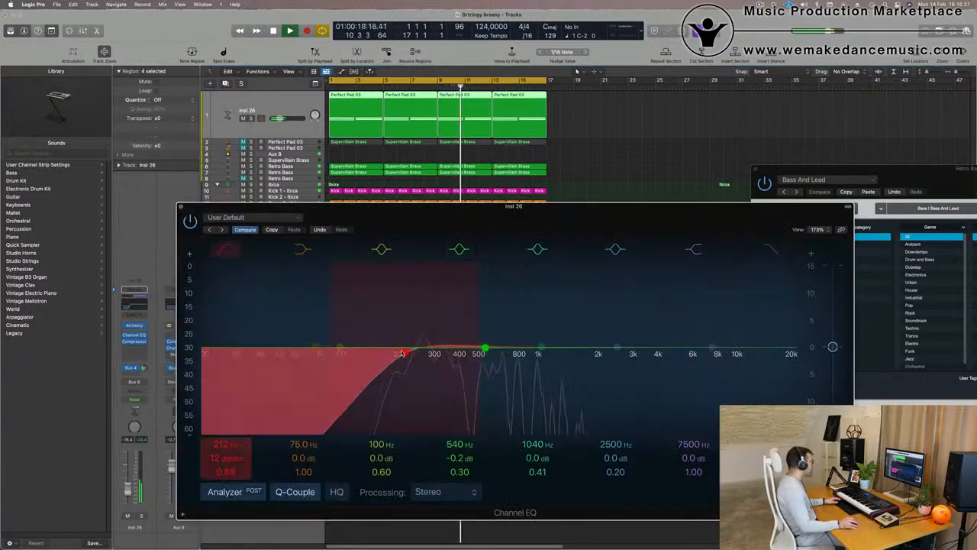
drag(405, 353, 462, 358)
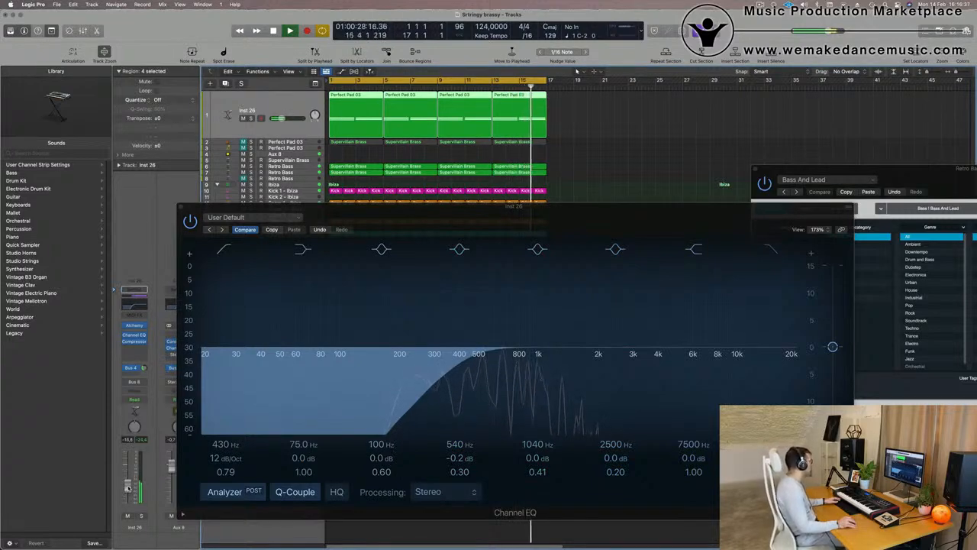
Move the Channel EQ window aside, open the Alchemy synth on Inst 26 and reposition its window clear of the channel strips
drag(483, 208, 640, 207)
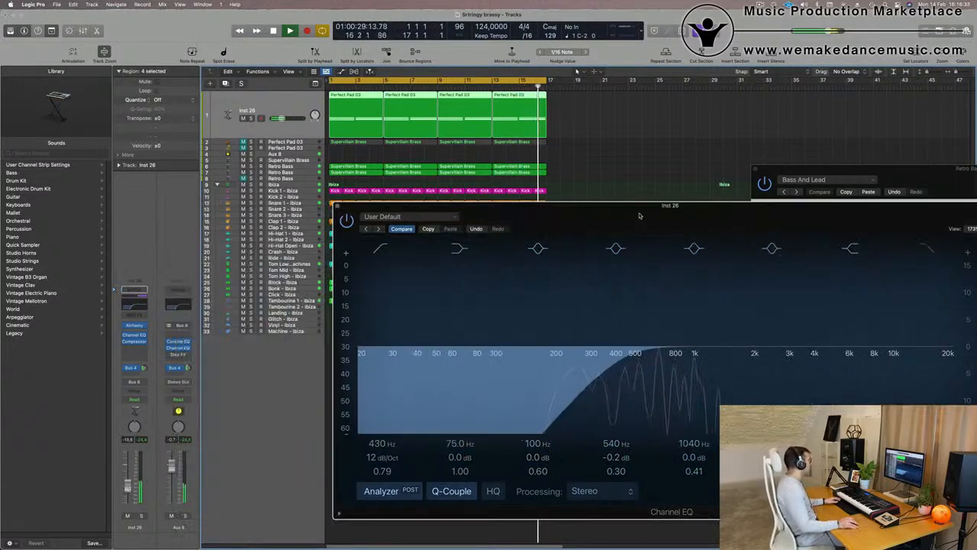
click(135, 325)
click(135, 326)
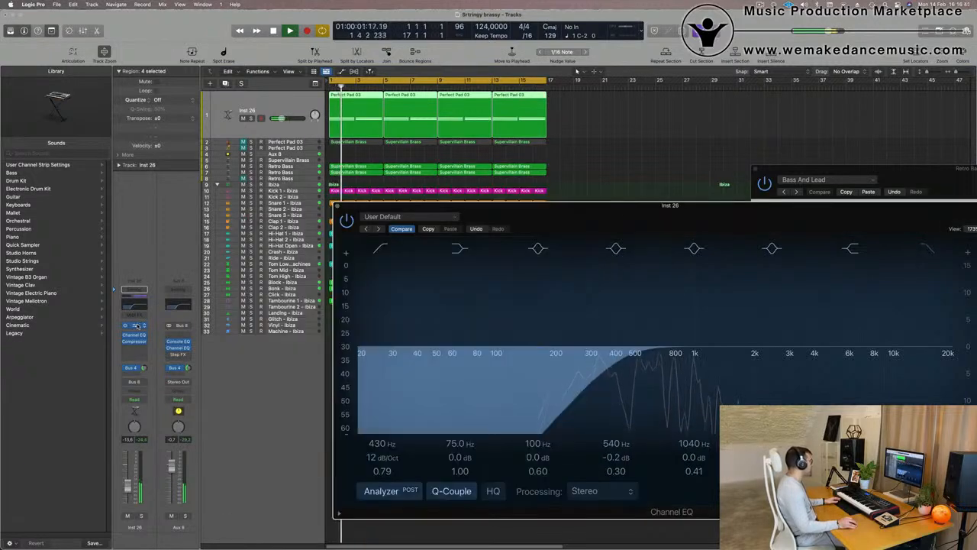
click(135, 326)
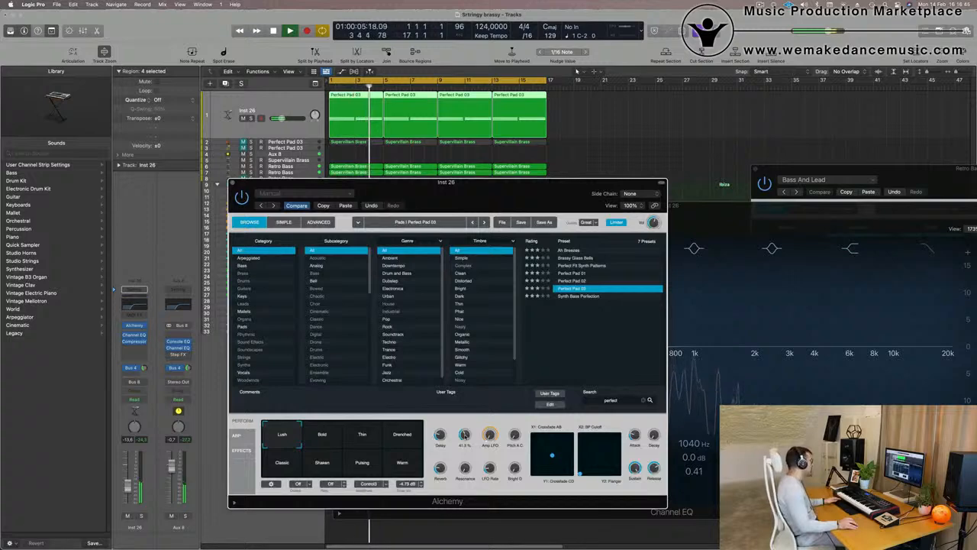
drag(443, 186, 559, 247)
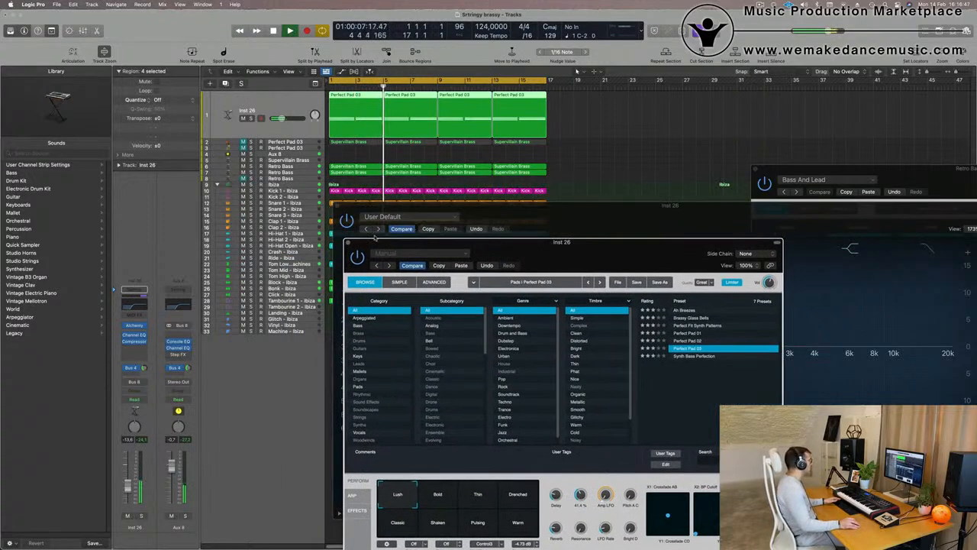
Close the Inst 26 plug-in windows and copy the first Block - Ibiza region onto the Tom Mid - Ibiza track at bar 1
click(348, 243)
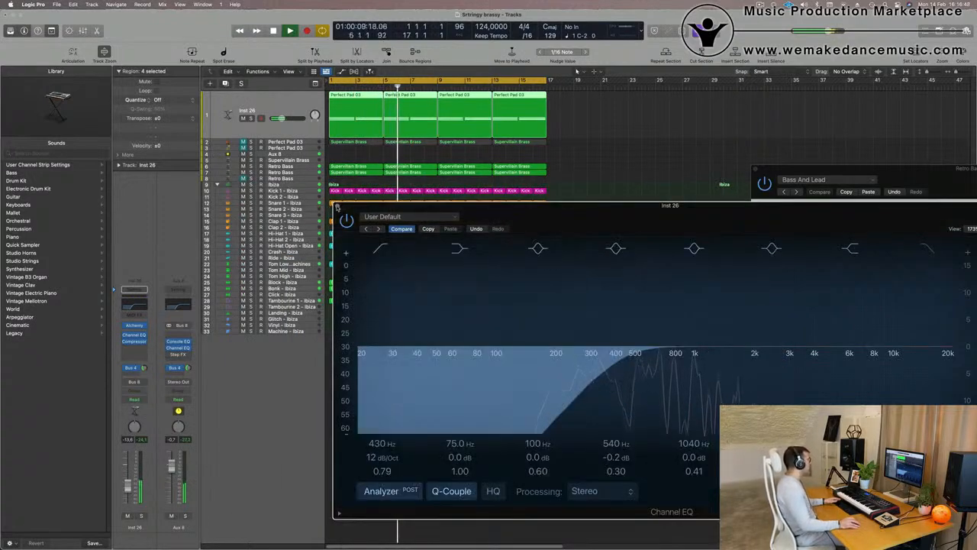
key(super+w)
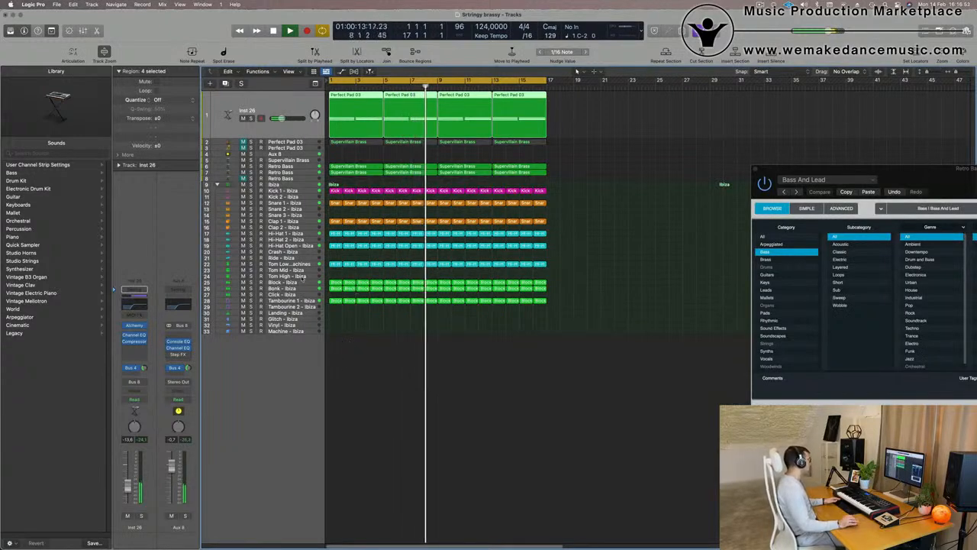
drag(336, 282, 336, 272)
In the copied region, move the first and third notes one sixteenth earlier and delete the second and fourth notes
key(space)
key(e)
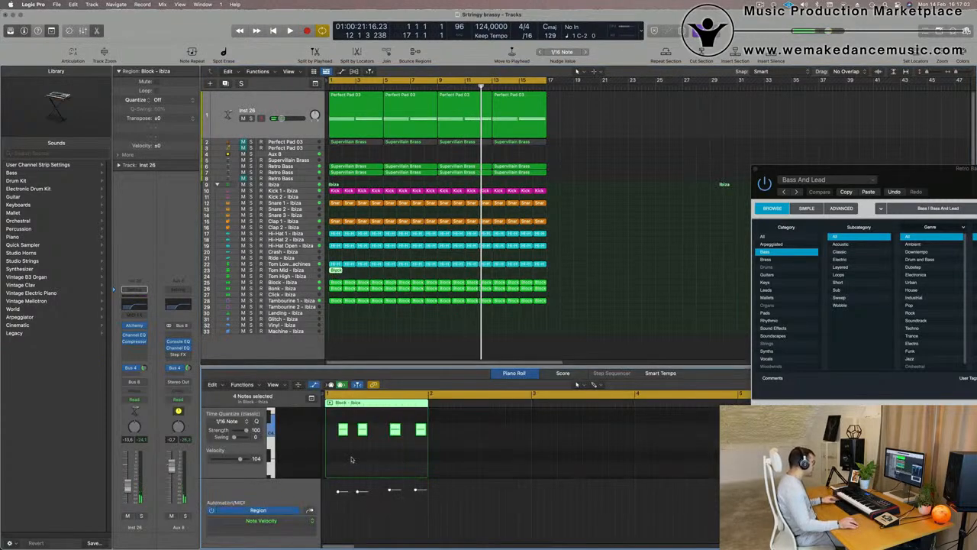
scroll(373, 456, up, 5)
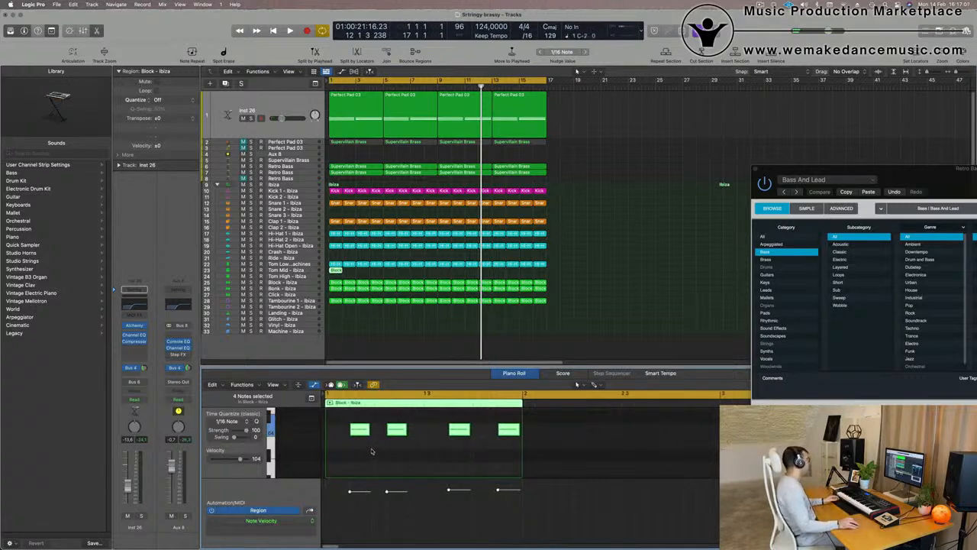
click(415, 436)
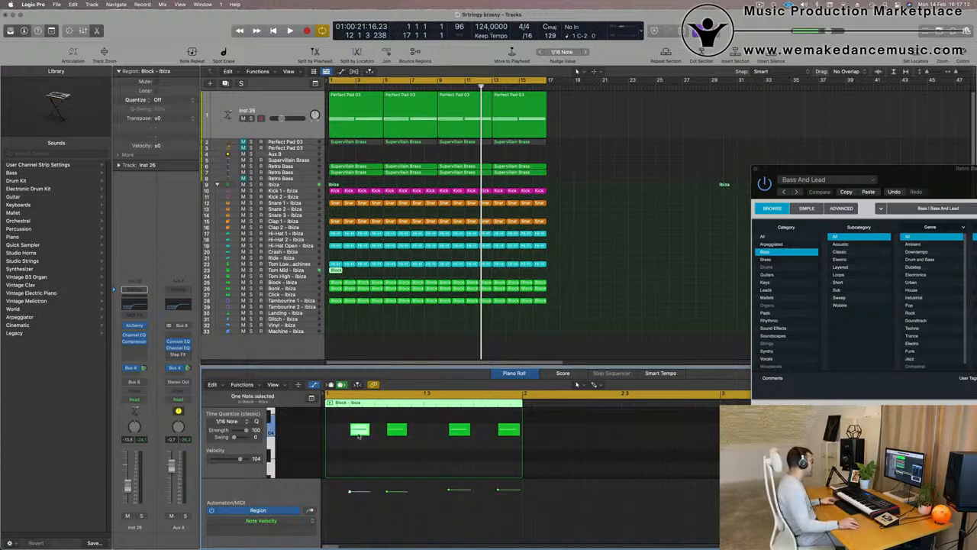
drag(358, 435, 348, 436)
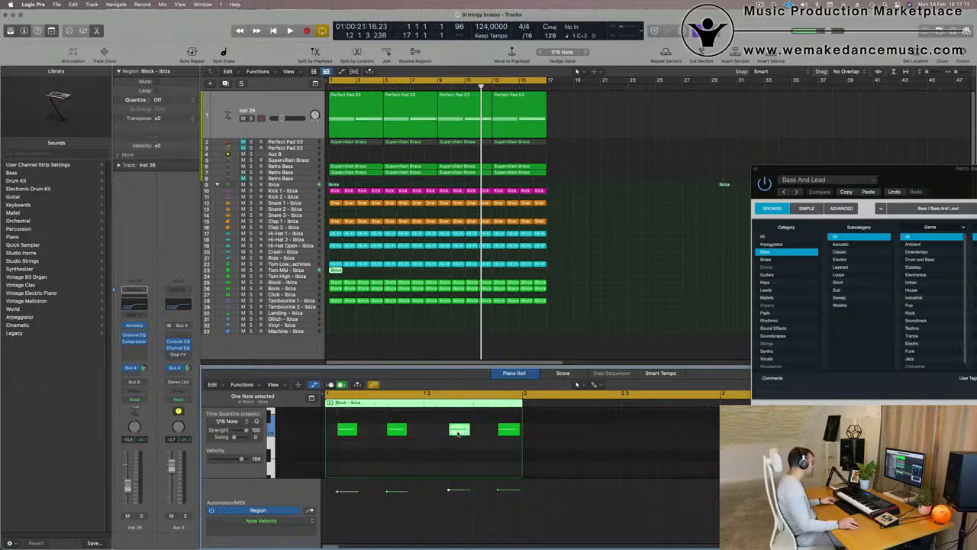
drag(459, 433, 449, 434)
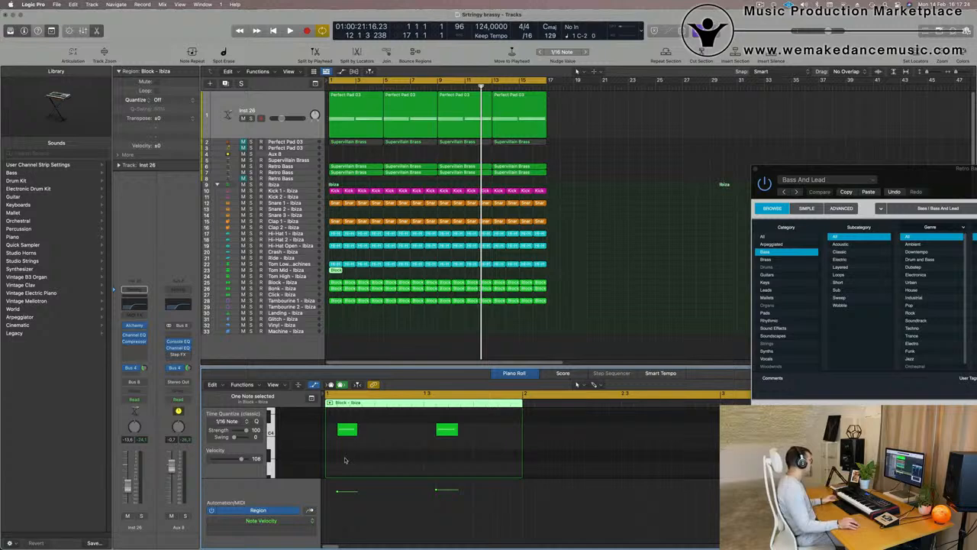
drag(344, 460, 490, 429)
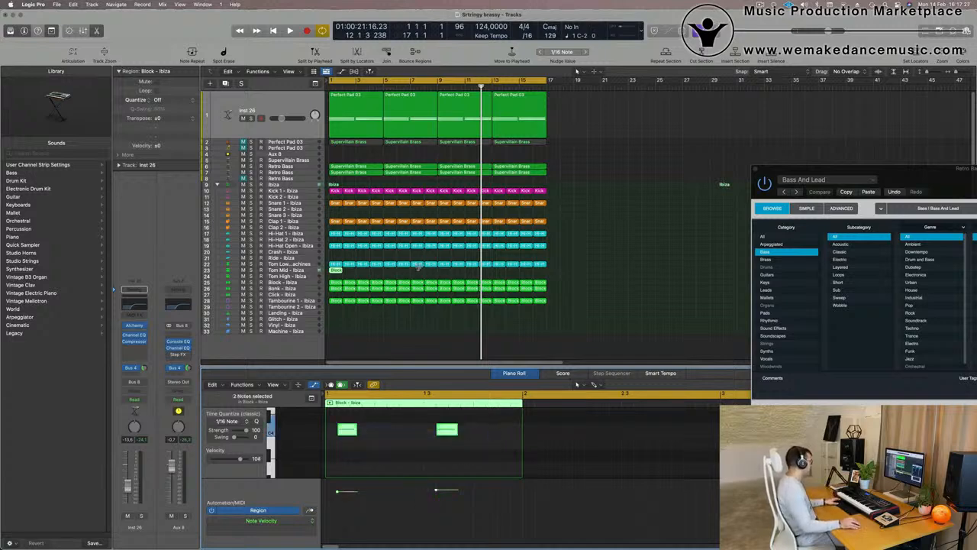
Transpose both notes of the Tom Mid region down to C1 and play the pattern from the start
key(Return)
key(space)
click(301, 269)
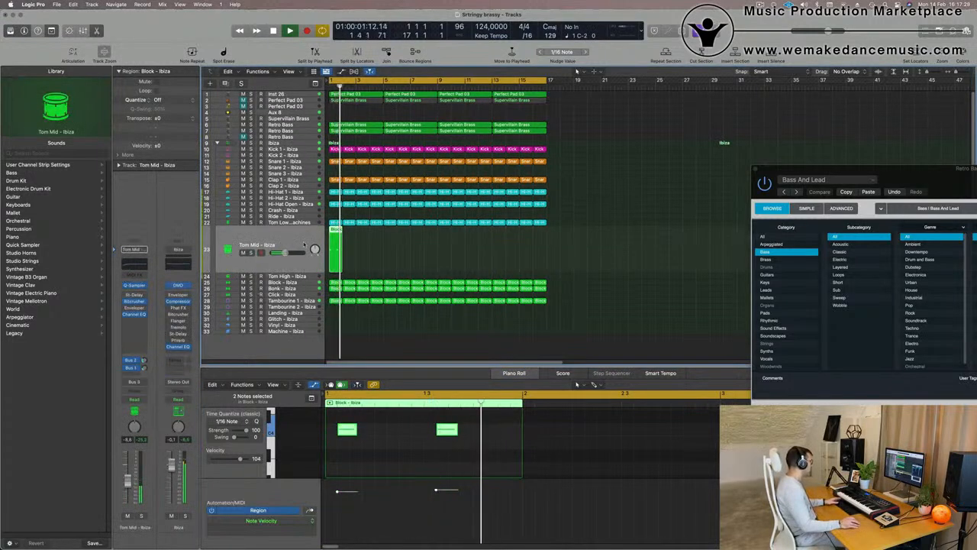
key(space)
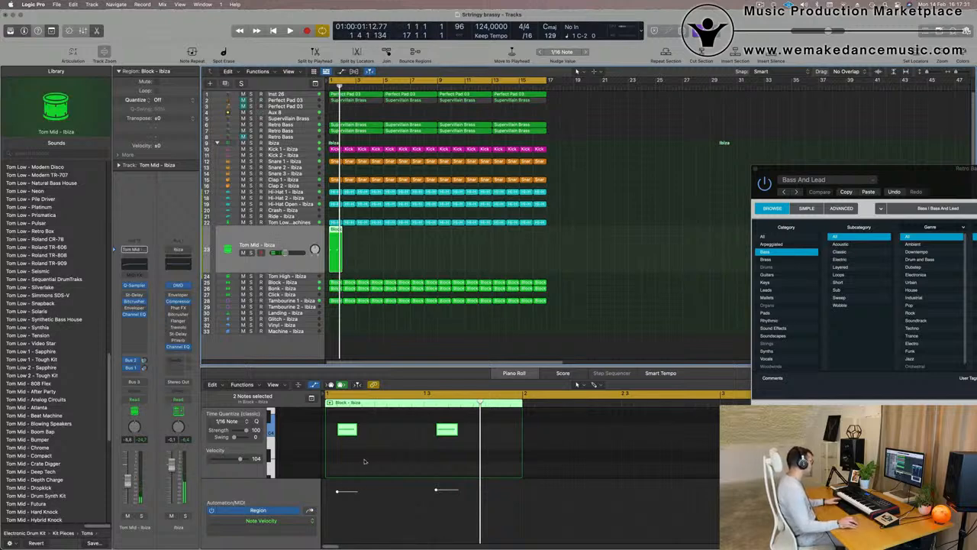
drag(467, 459, 328, 431)
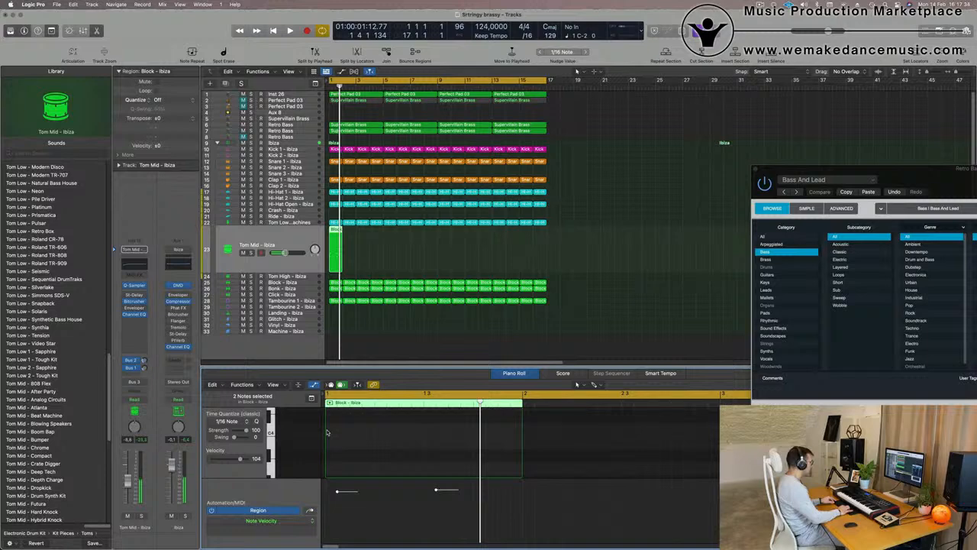
key(space)
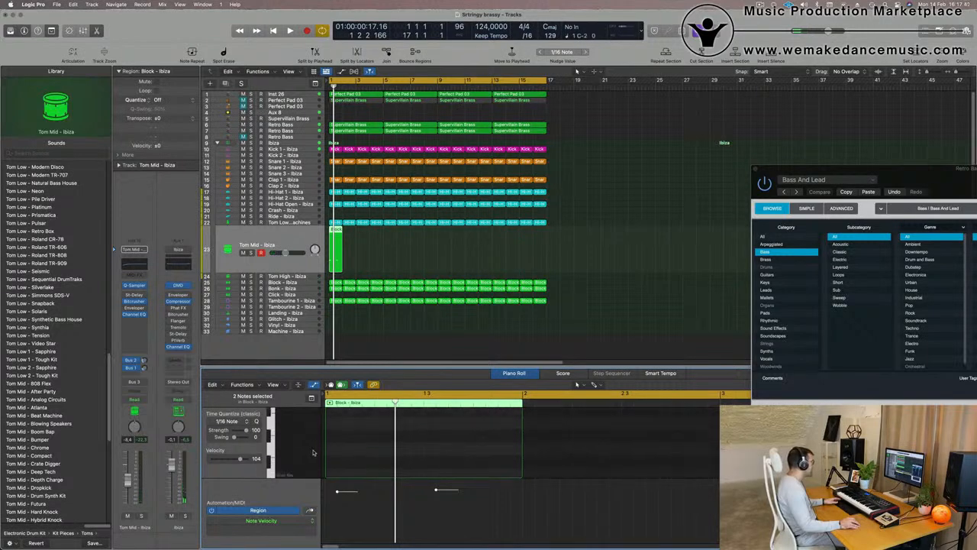
key(space)
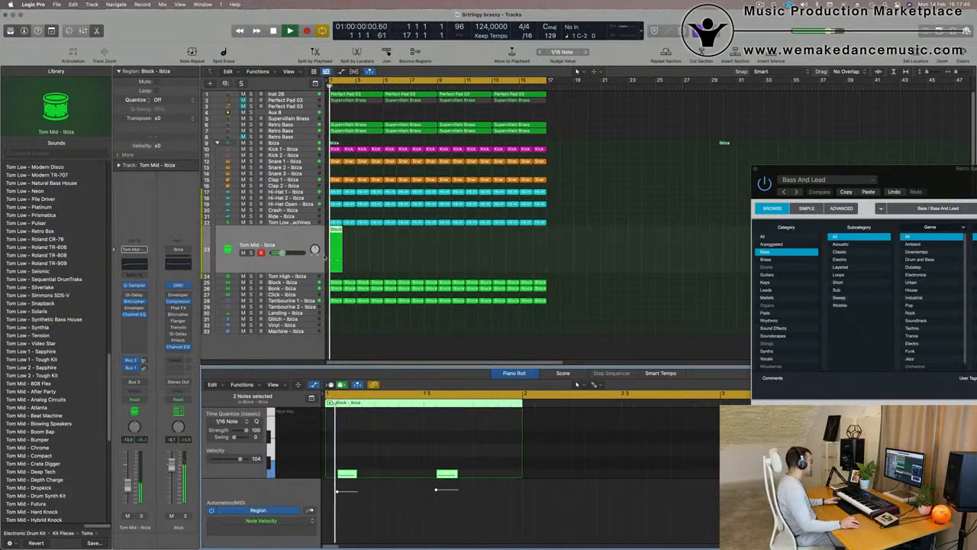
Repeat the one-bar Tom Mid region until it fills bars 1 through 16
key(super+r)
key(super+r)
key(super+r)
key(super+r)
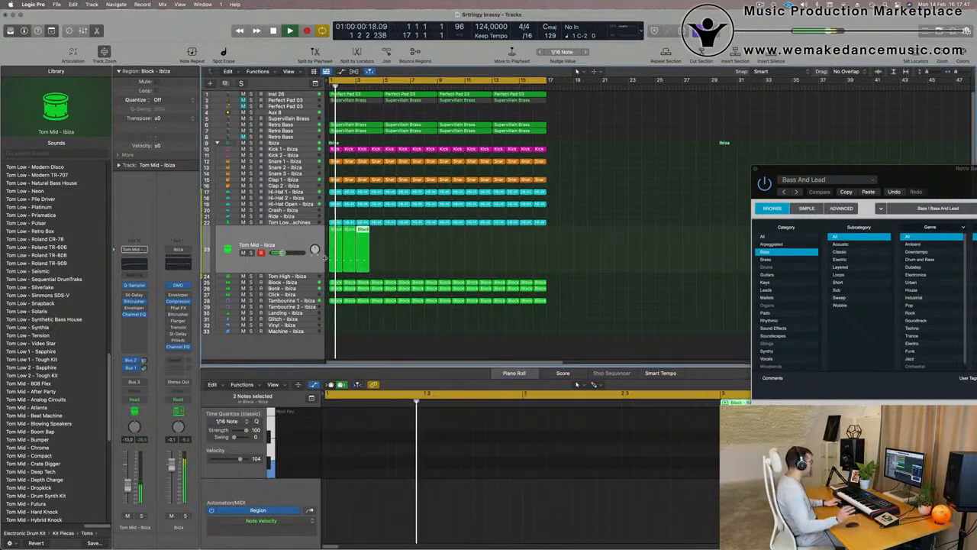
key(super+r)
key(super+r)
key(super+r)
key(super+r)
key(super+r)
key(super+r)
key(super+r)
key(super+r)
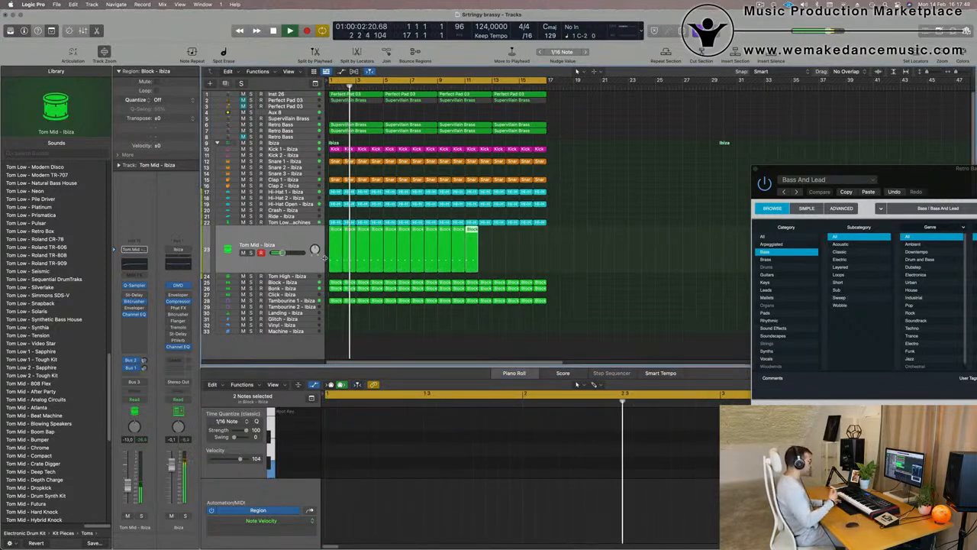
key(super+r)
key(super+r)
key(super+r)
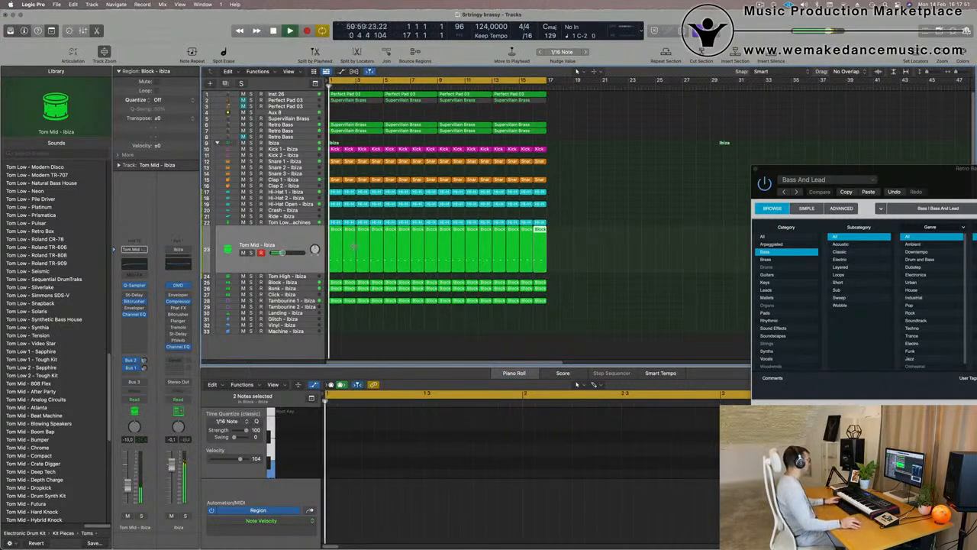
Load the Tom Mid - After Party sound on the tom track with all its regions selected, and play it from the start
click(276, 244)
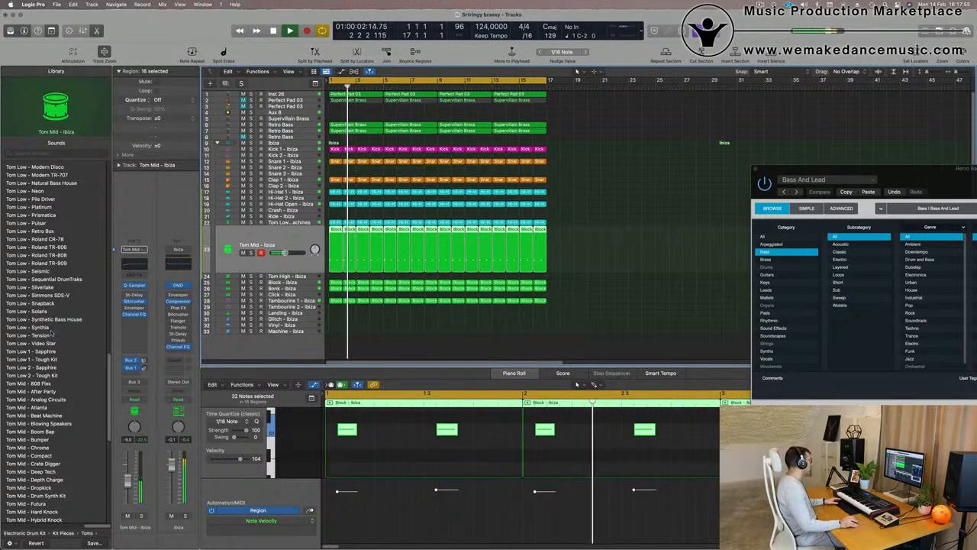
scroll(67, 378, down, 3)
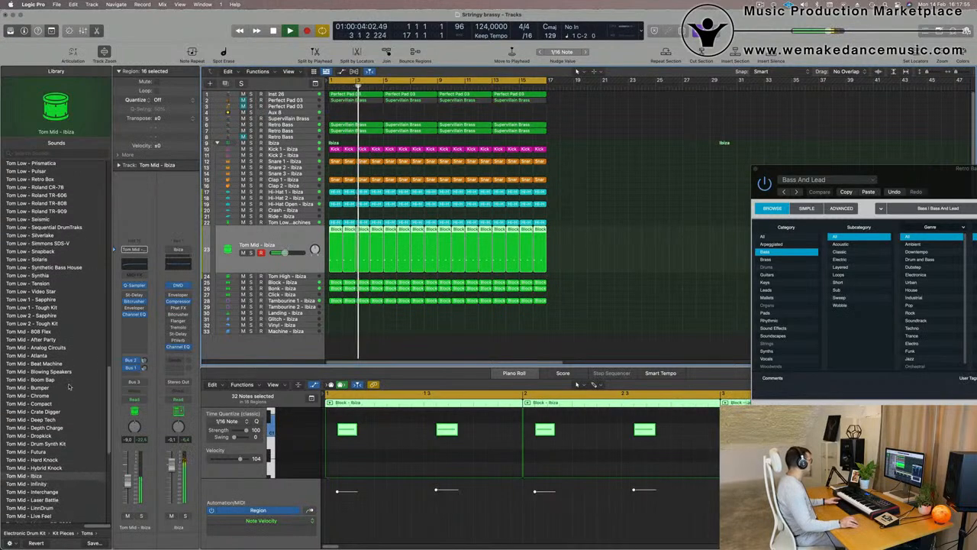
click(39, 340)
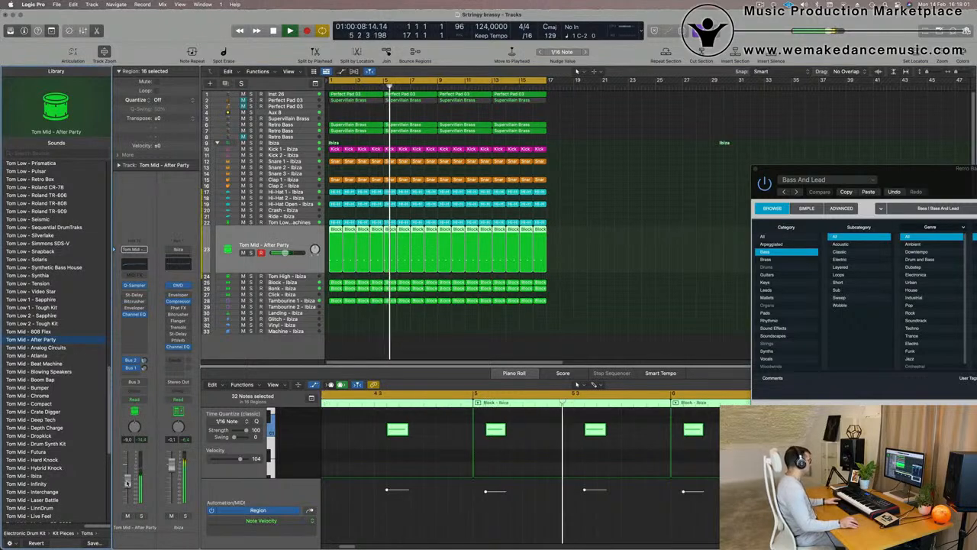
key(Return)
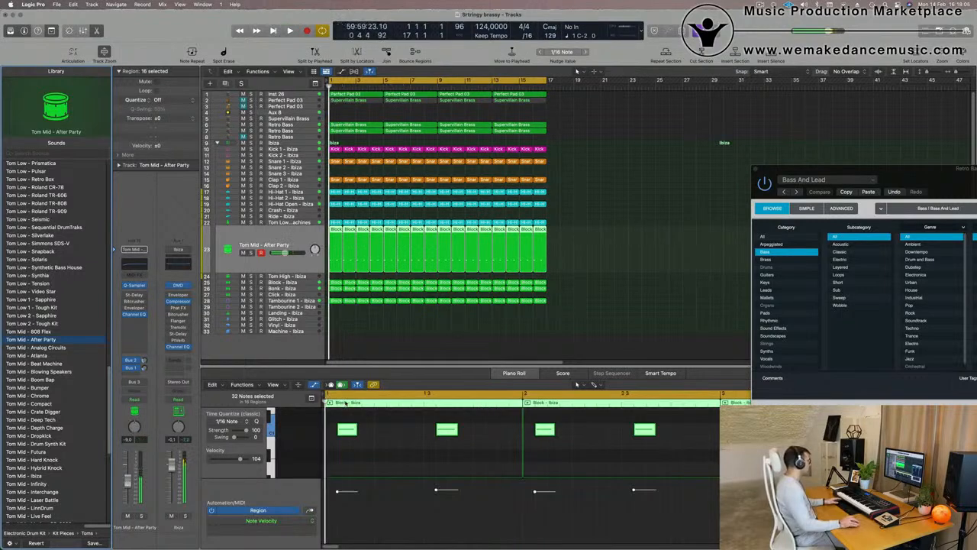
key(space)
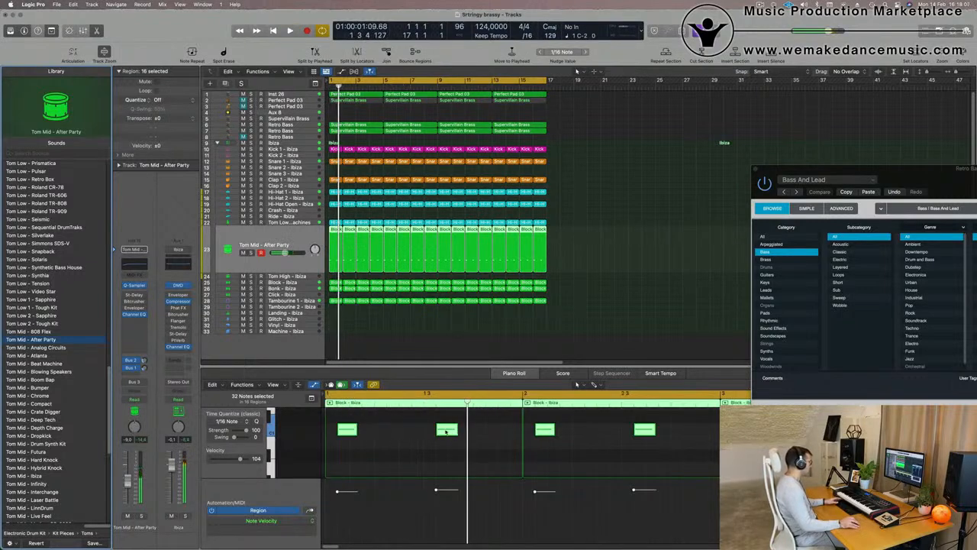
Move the second tom note in bar 1 to position 1 4 3 1
drag(446, 431, 514, 435)
key(super+z)
key(space)
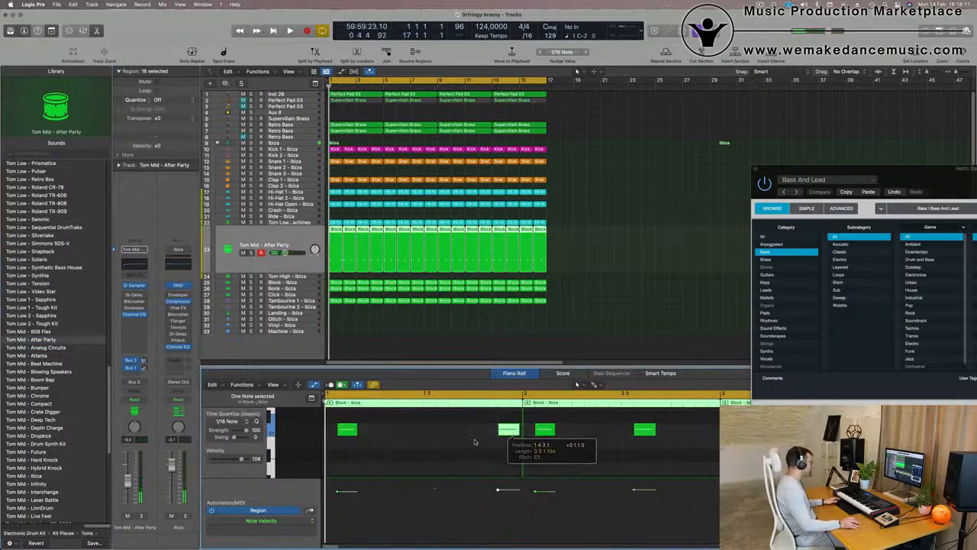
Play the opening bars repeatedly to check the moved tom note against the beat
key(super+Left)
key(super+Left)
key(super+Left)
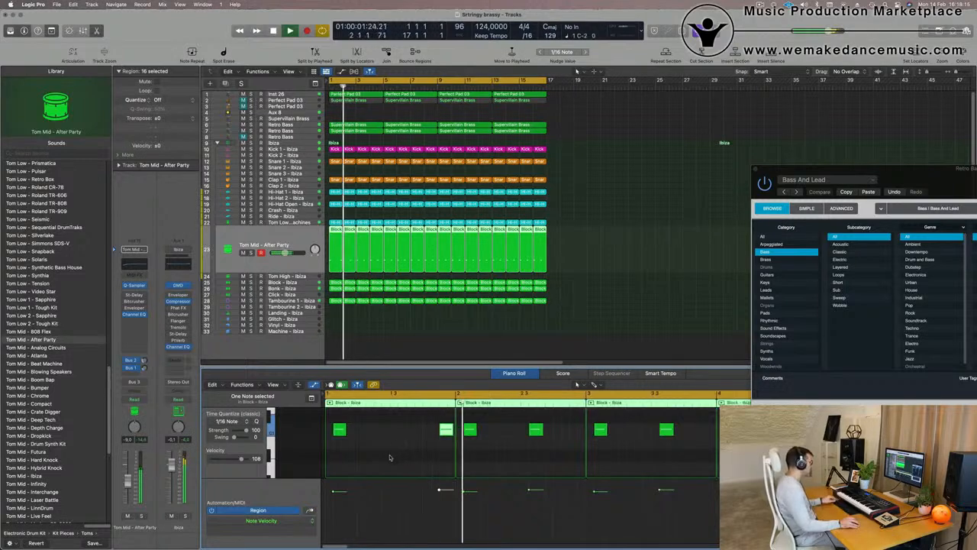
key(space)
key(space)
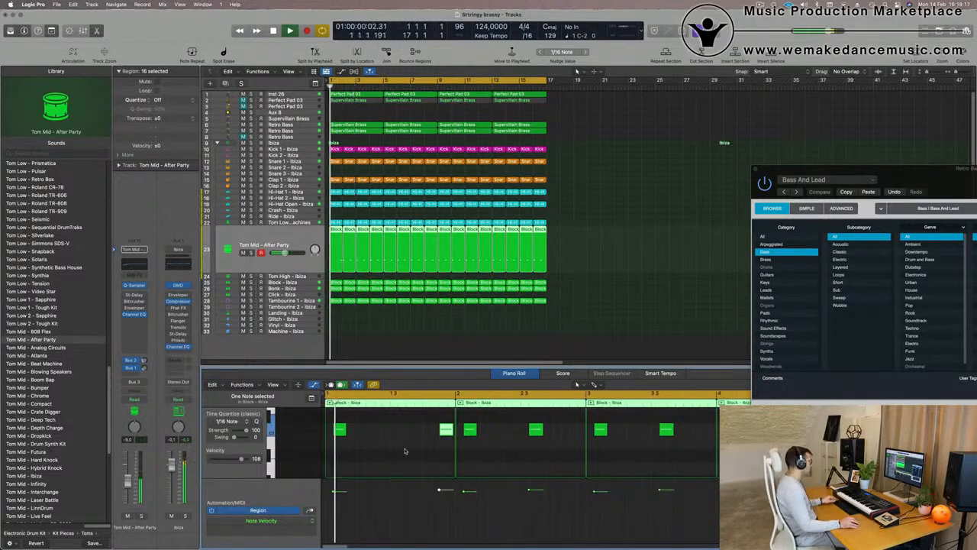
key(super+Left)
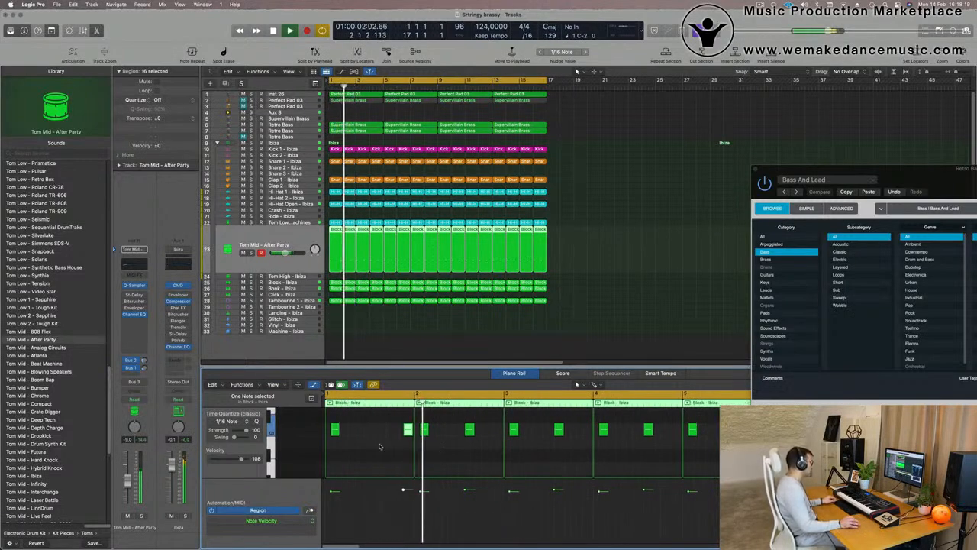
key(super+Left)
key(space)
key(space)
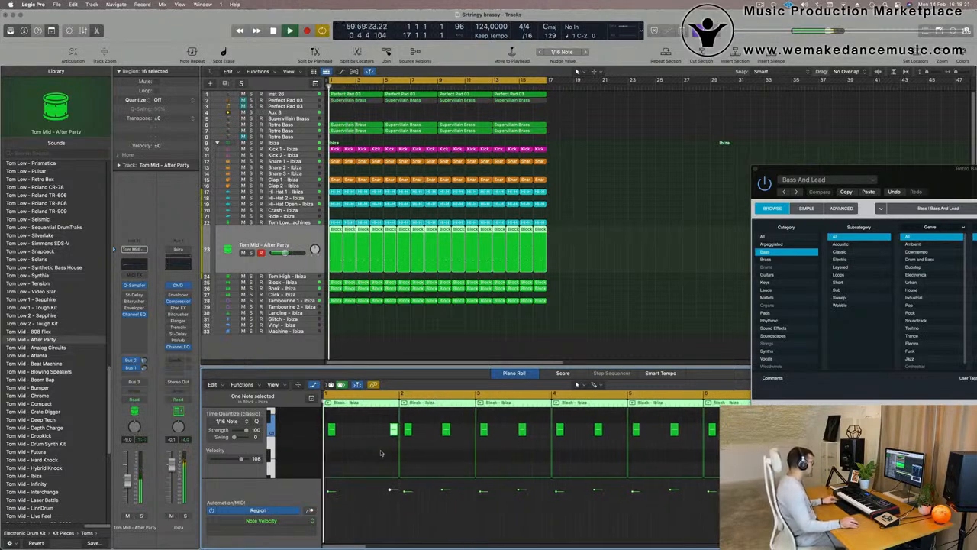
key(super+Right)
key(super+Left)
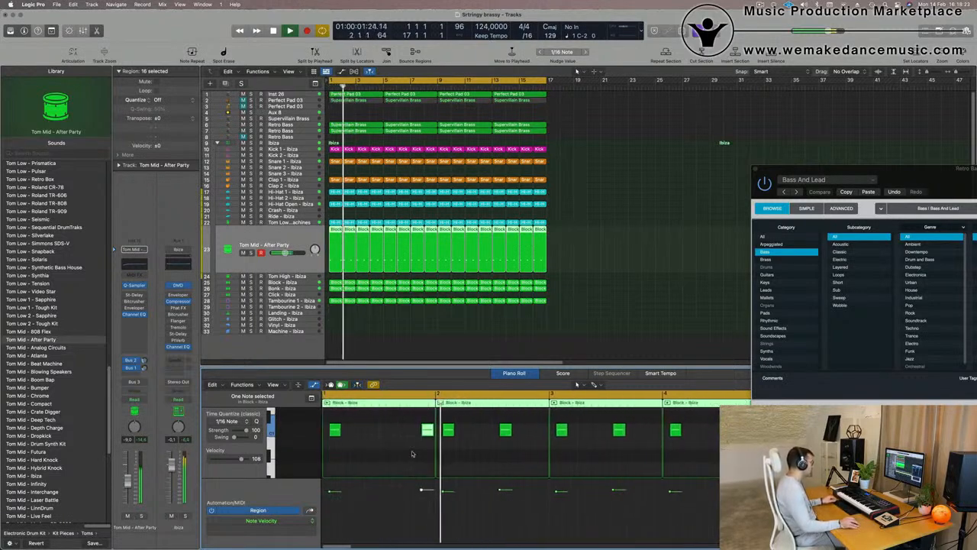
key(space)
key(space)
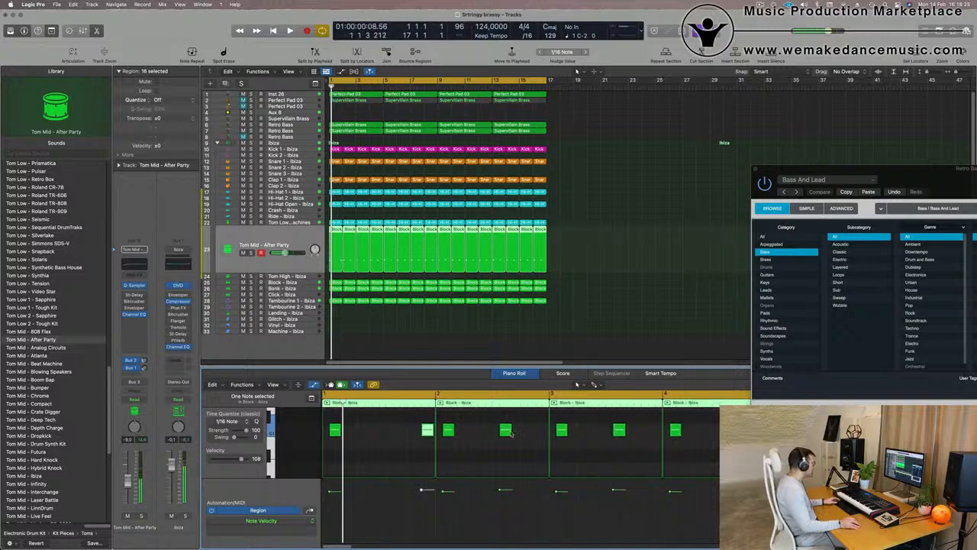
Move bar 2's second tom note to the same late position as in bar 1, and delete the tom regions from bar 3 onward
drag(506, 430, 542, 432)
drag(584, 225, 360, 246)
key(Delete)
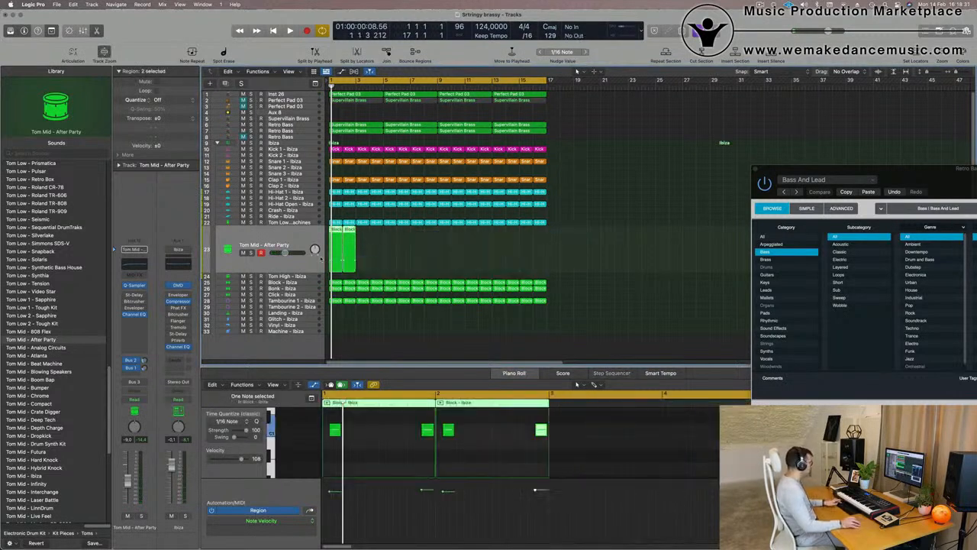
Repeat the two-bar tom pattern until it fills bars 1 through 16, and start playback
key(super+r)
key(super+r)
key(super+r)
key(super+r)
key(super+r)
key(super+r)
key(space)
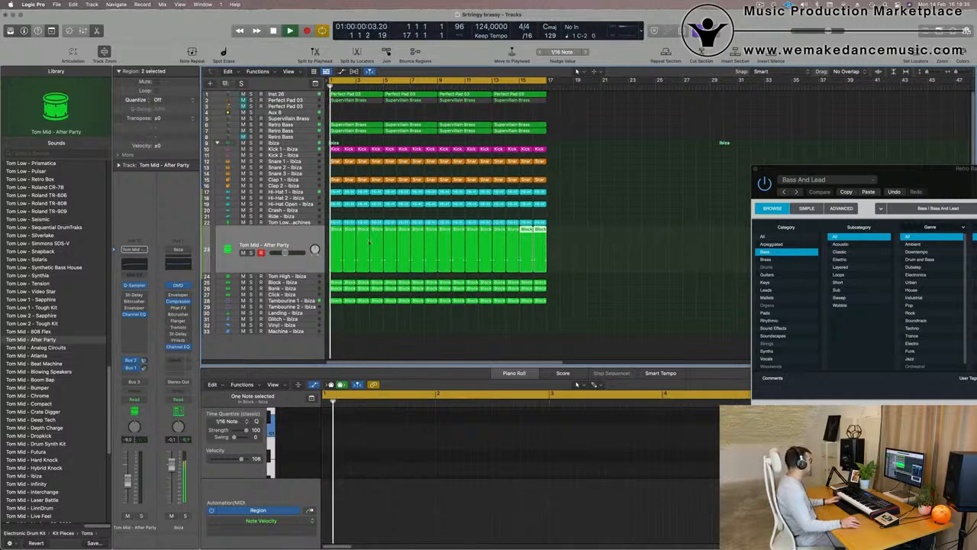
Audition the Tom Mid sounds Analog Circuits, Atlanta and Beat Machine on the tom track, and load Tom Mid - Boom Bap
click(320, 259)
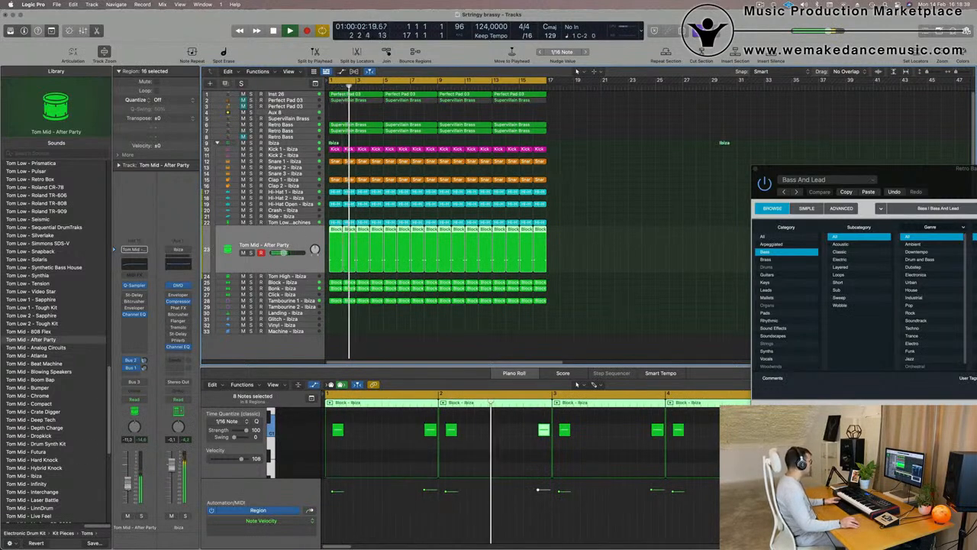
click(44, 348)
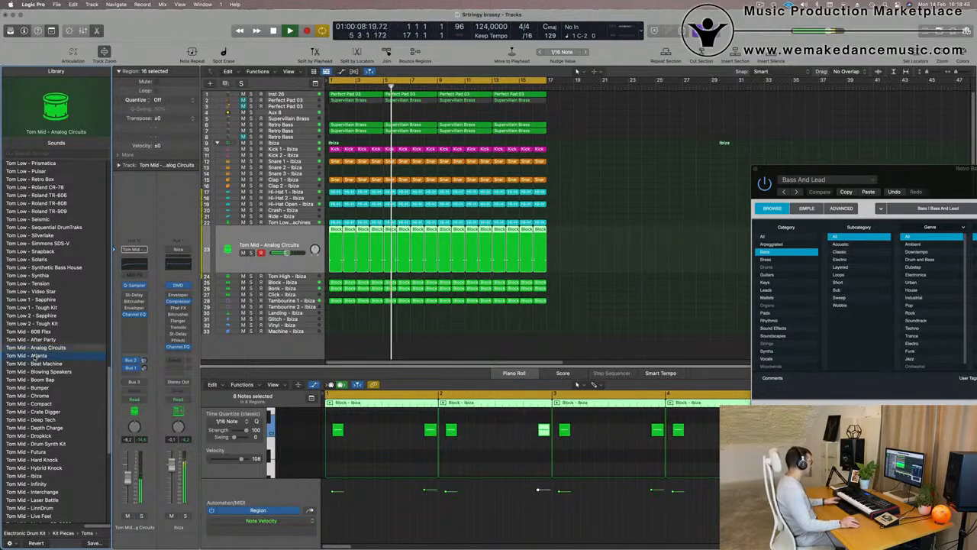
click(37, 355)
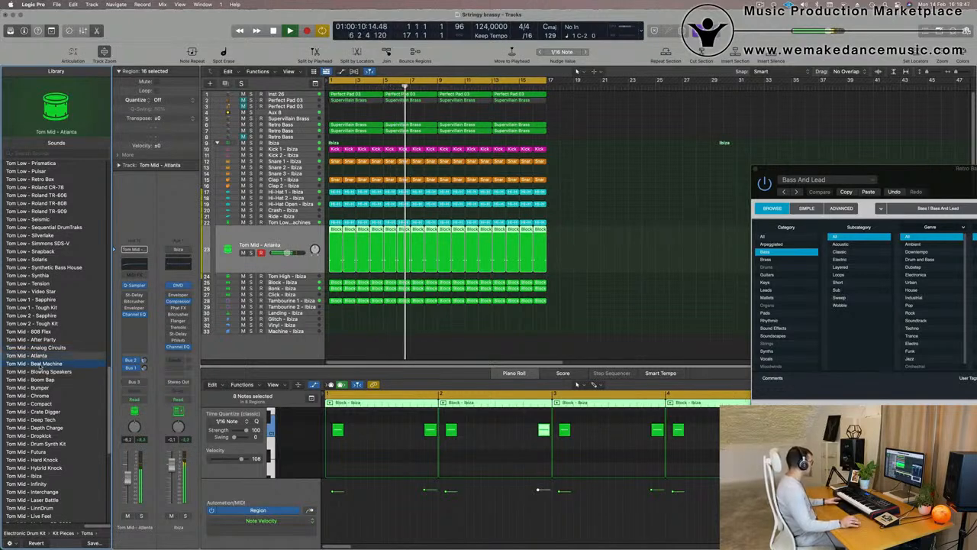
click(37, 365)
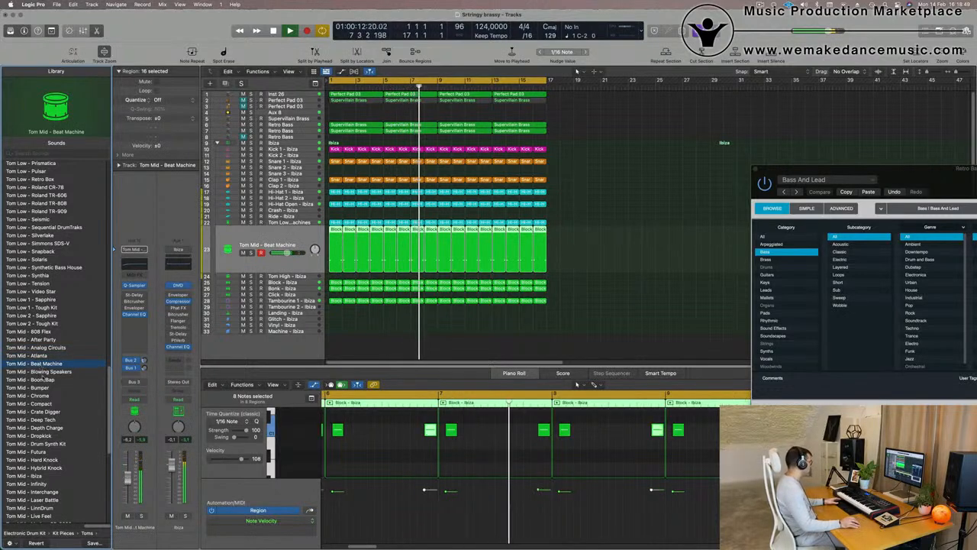
click(37, 380)
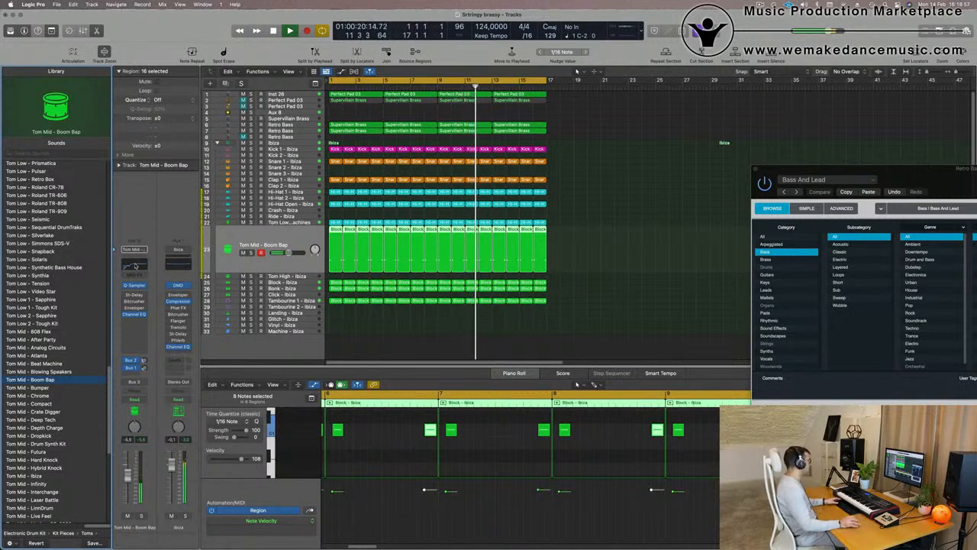
In the Tom Mid track's Channel EQ, boost the third band by 1.1 dB at 148 Hz and set the low cut to 232 Hz
click(135, 264)
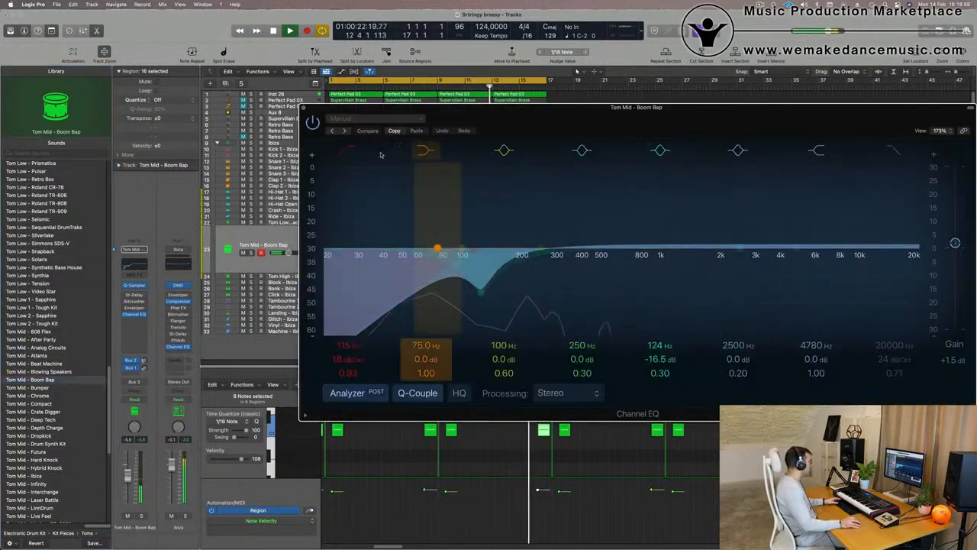
mouse_move(462, 249)
mouse_down()
mouse_move(528, 246)
mouse_move(480, 246)
mouse_up()
click(347, 154)
click(347, 156)
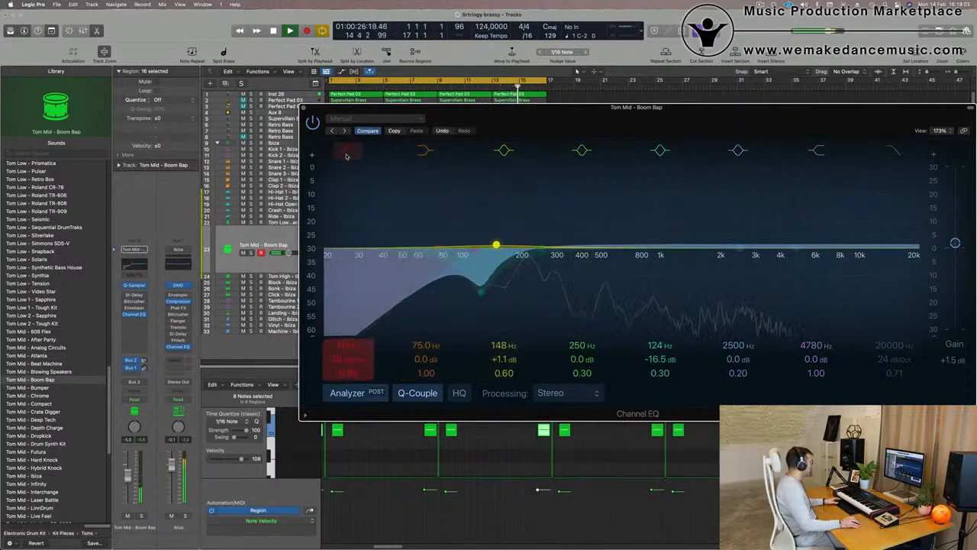
drag(347, 346, 348, 328)
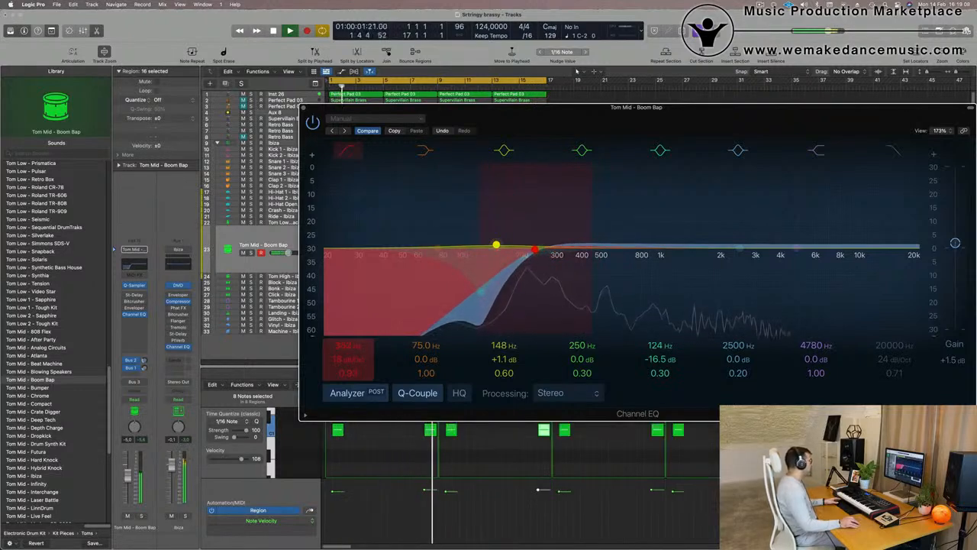
key(space)
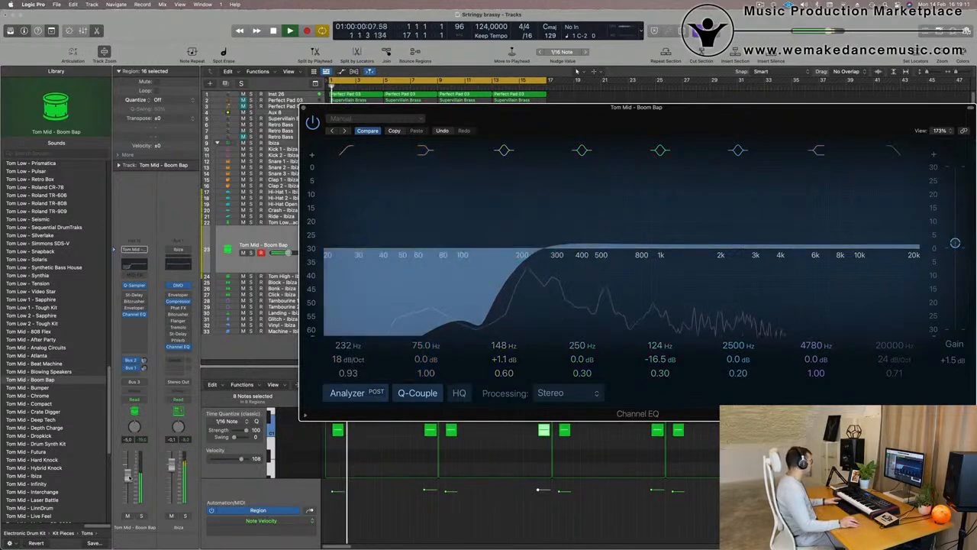
Raise the Tom Mid track's volume to -2.6 dB, adjust its Bus 1 delay send, and close the Channel EQ window
click(303, 108)
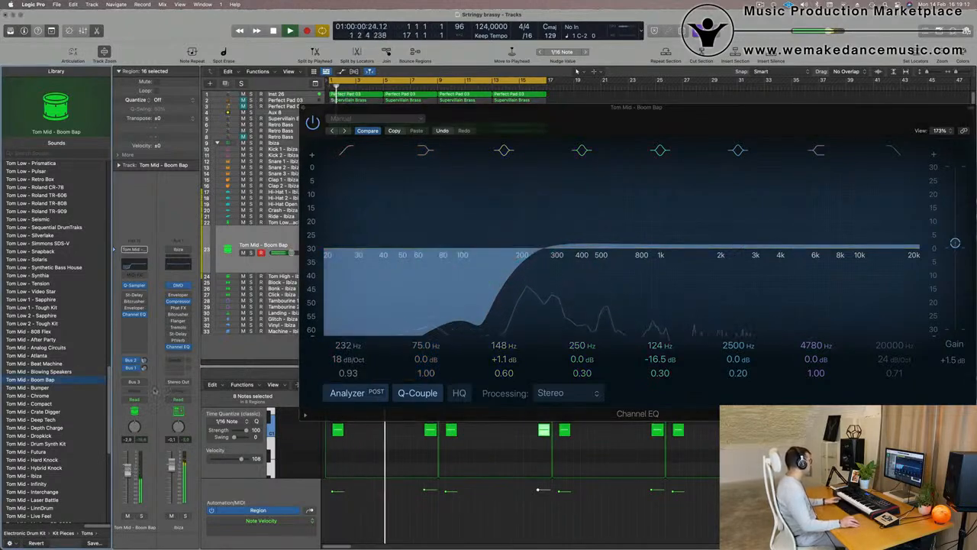
key(space)
click(143, 367)
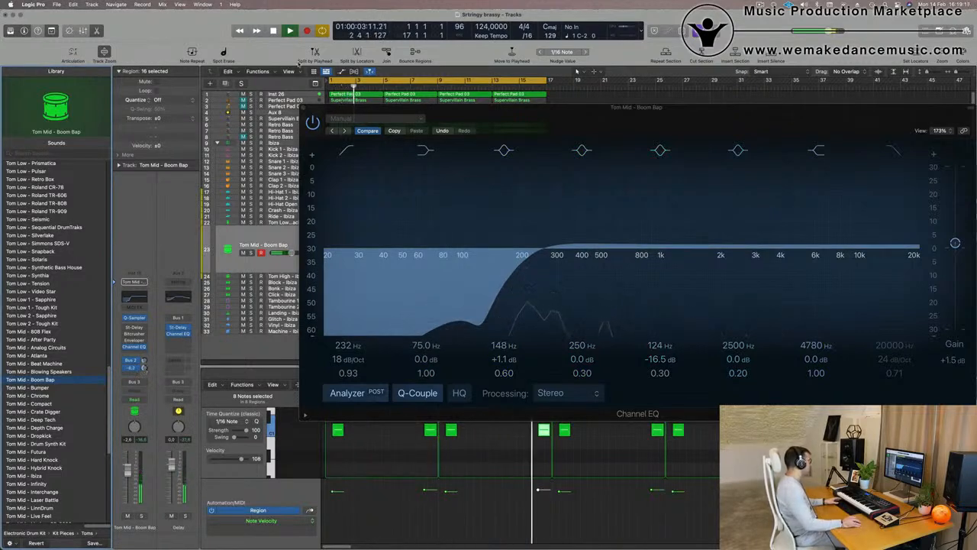
click(304, 108)
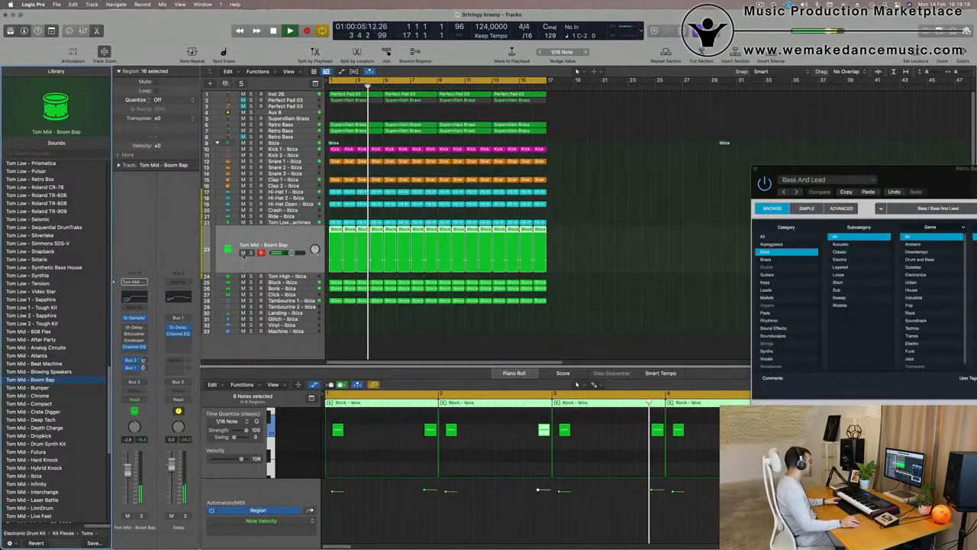
Solo the Tom Mid track and audition it with the Block and Bonk tracks, separately and together
click(251, 254)
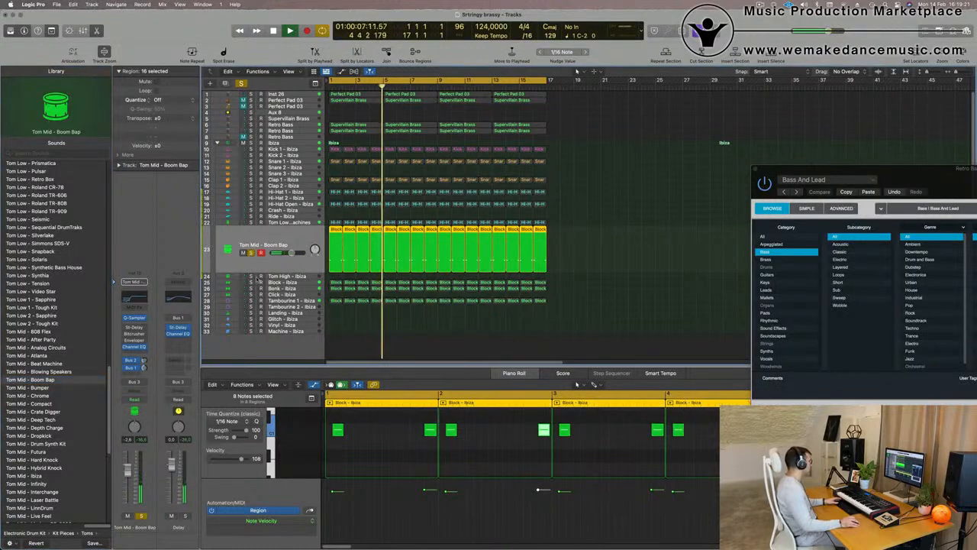
click(251, 282)
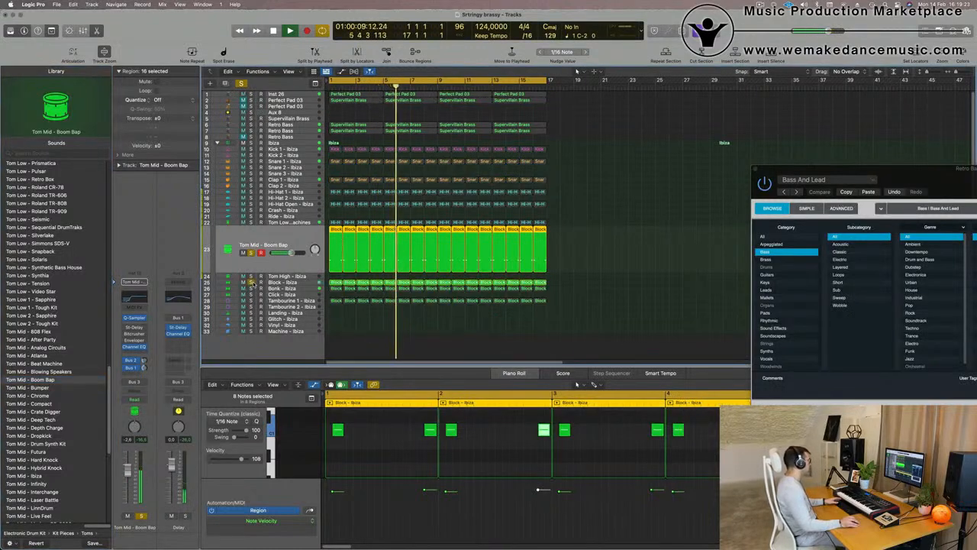
click(251, 282)
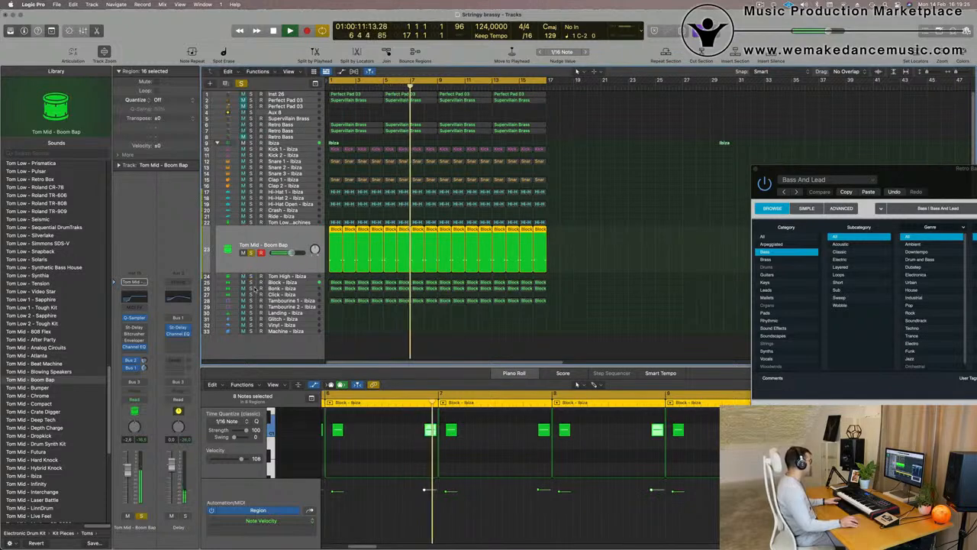
click(251, 288)
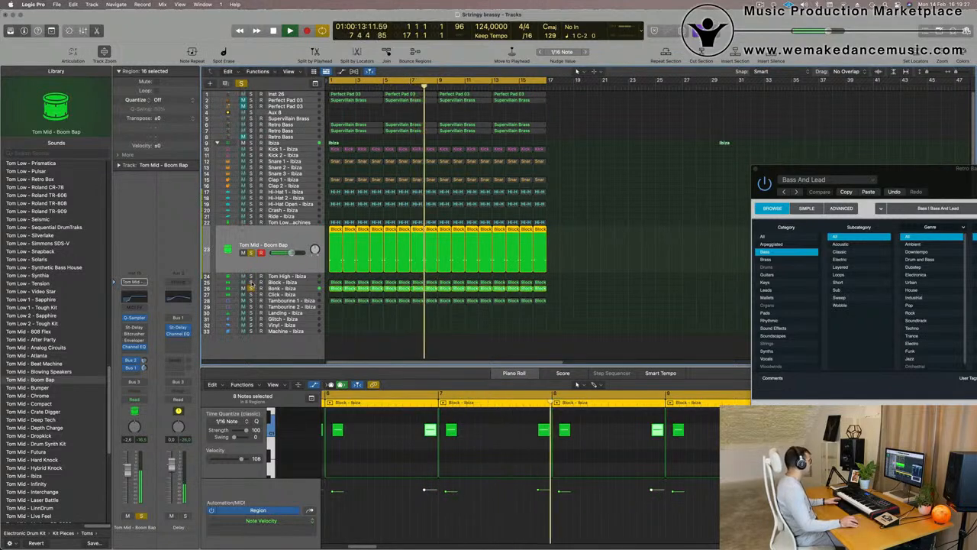
click(251, 282)
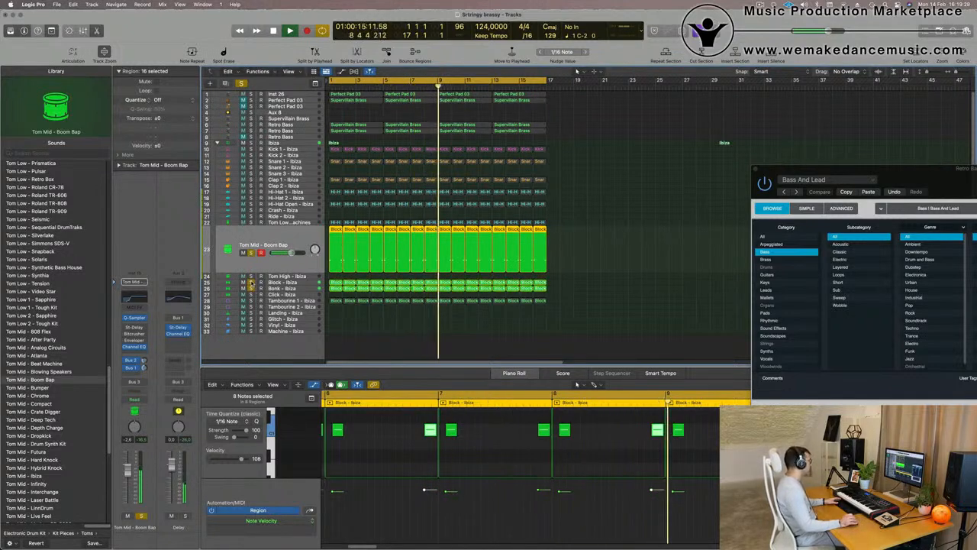
Add Kick 1 and Inst 26 to the soloed percussion, listen, clear all solos, and stop playback
click(251, 149)
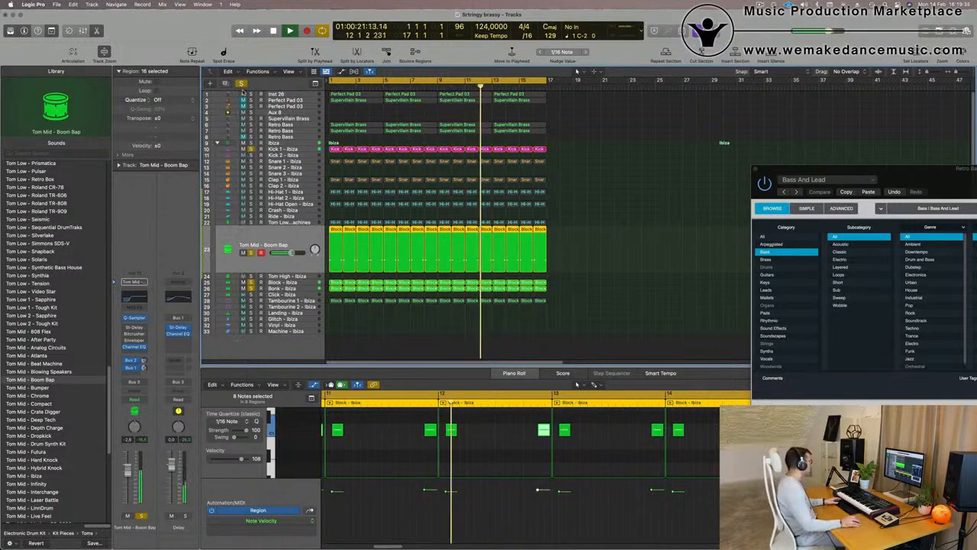
click(250, 94)
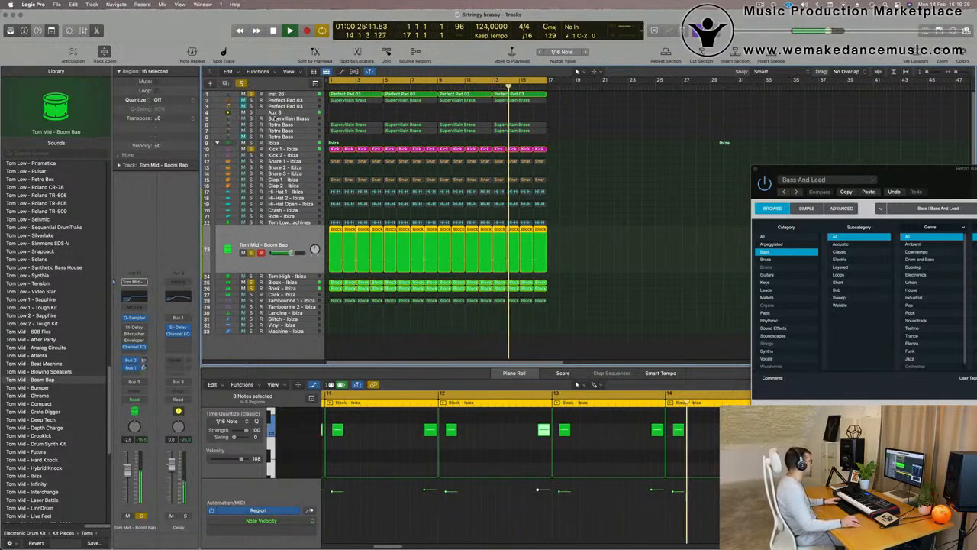
click(241, 84)
key(space)
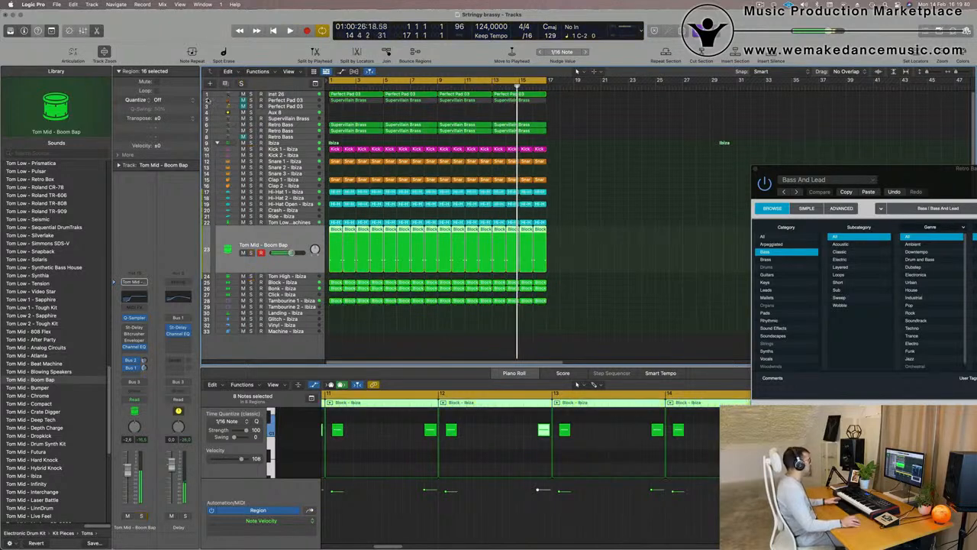
Play the full 16-bar arrangement from bar 1 to hear the tom part with all tracks
click(681, 227)
key(Return)
key(space)
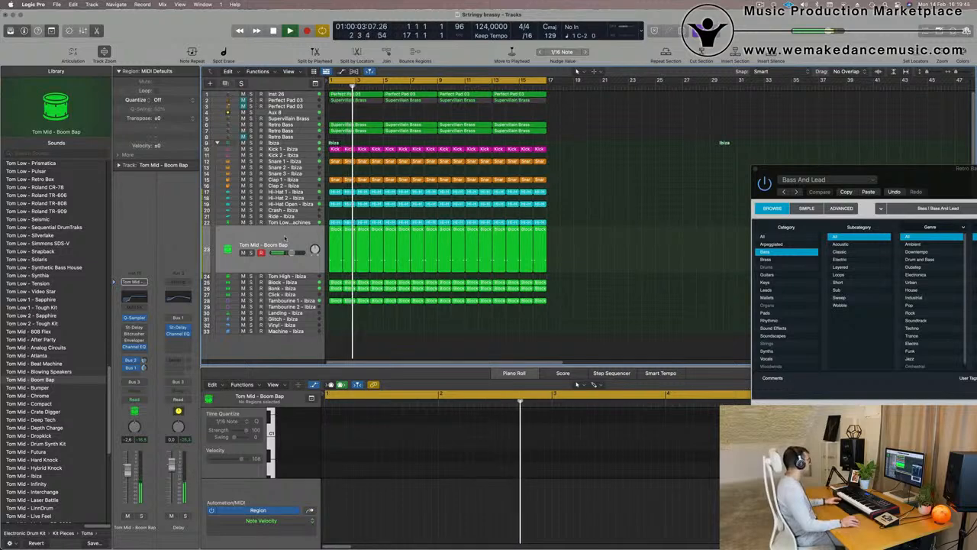
click(287, 238)
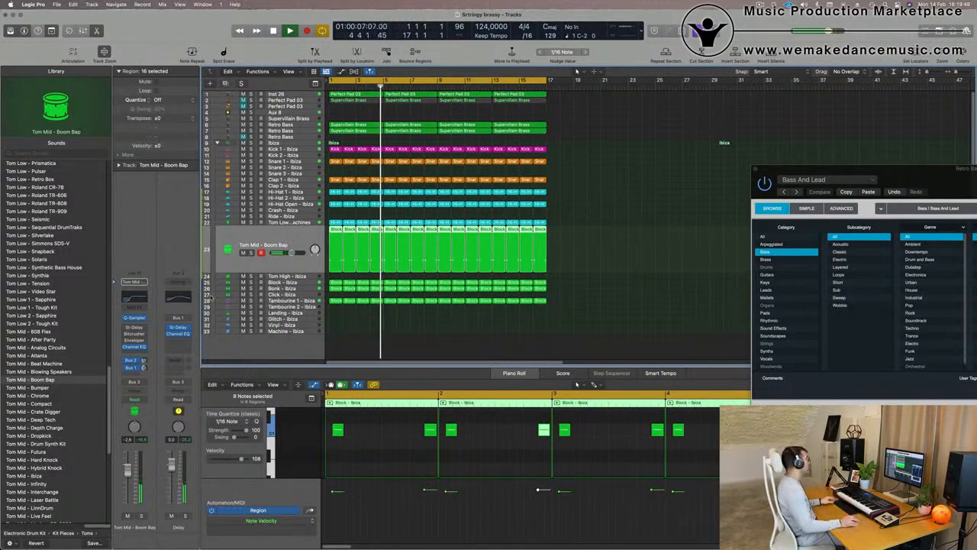
scroll(596, 194, up, 4)
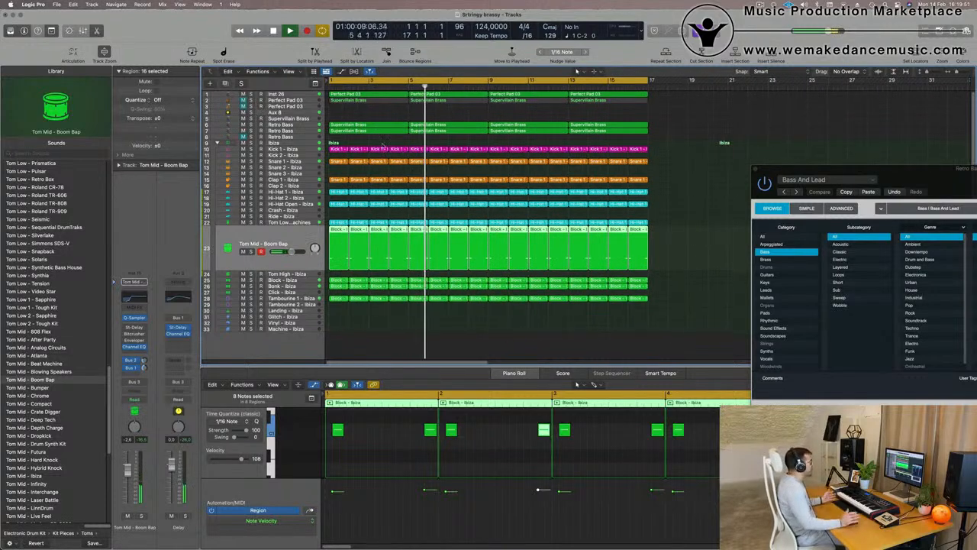
Adjust the Bus 4 reverb send on the upper Perfect Pad 03 track and raise the track's volume to -17.2 dB
click(258, 100)
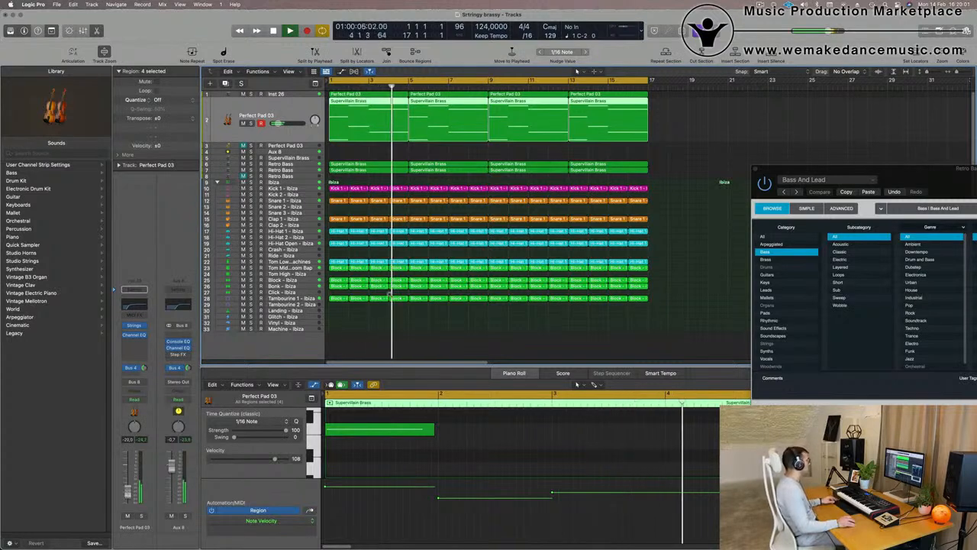
key(super+Left)
key(super+Left)
key(super+Left)
key(super+Left)
key(super+Left)
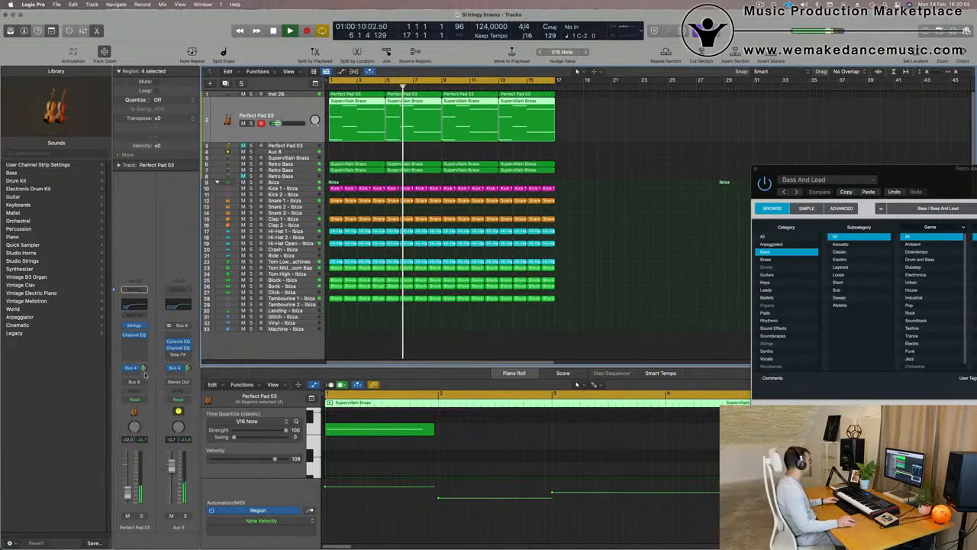
drag(143, 368, 123, 473)
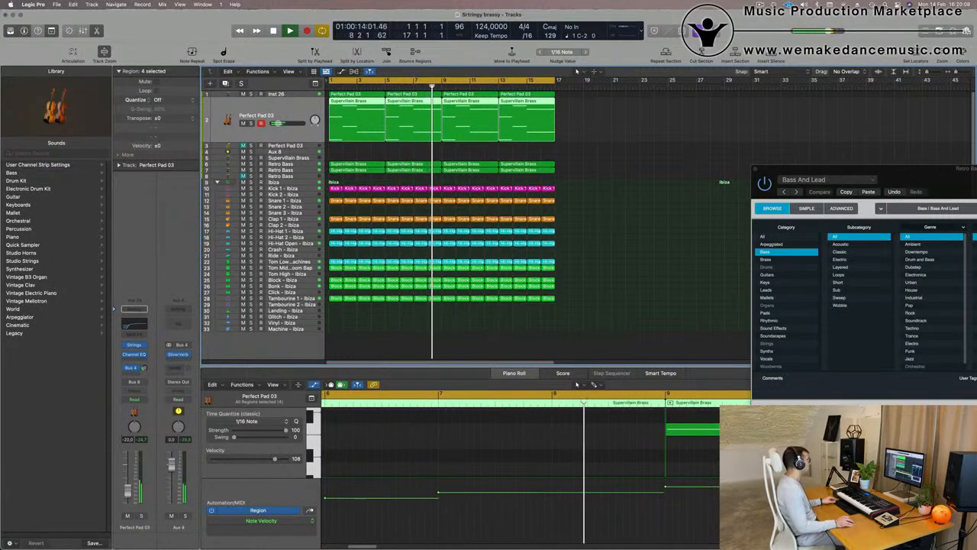
Repeat all regions three times so the arrangement fills 64 bars, and extend the cycle range to bar 65
key(super+Left)
key(super+Left)
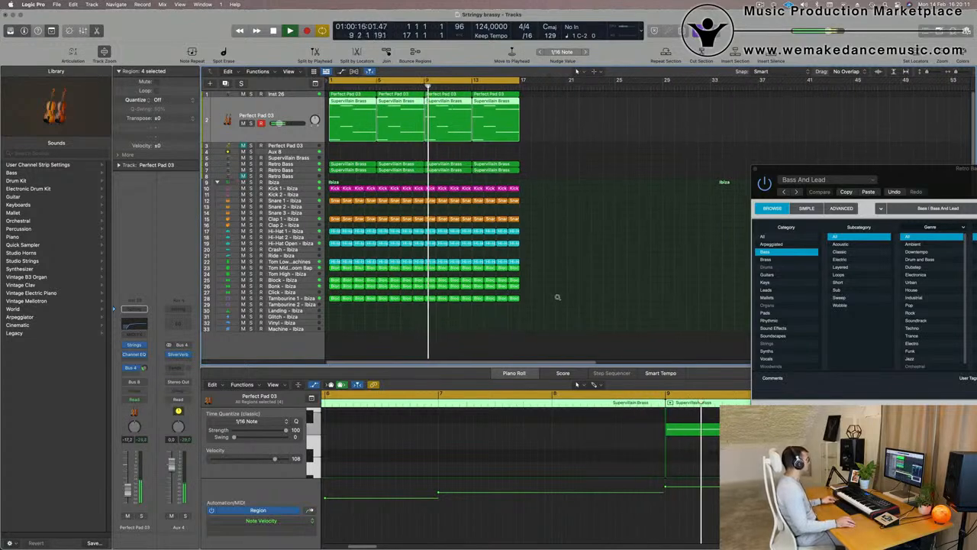
key(super+Left)
click(558, 298)
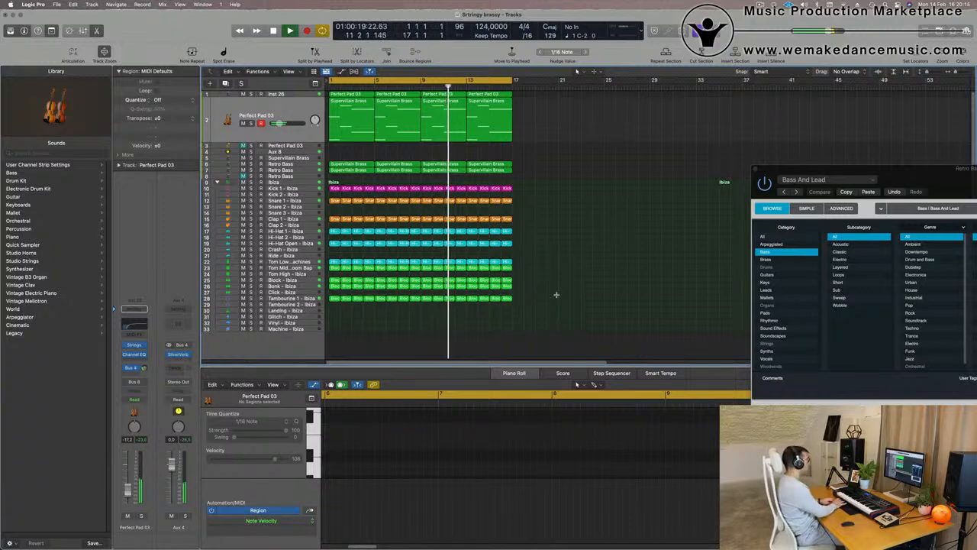
key(super+a)
key(super+r)
key(super+r)
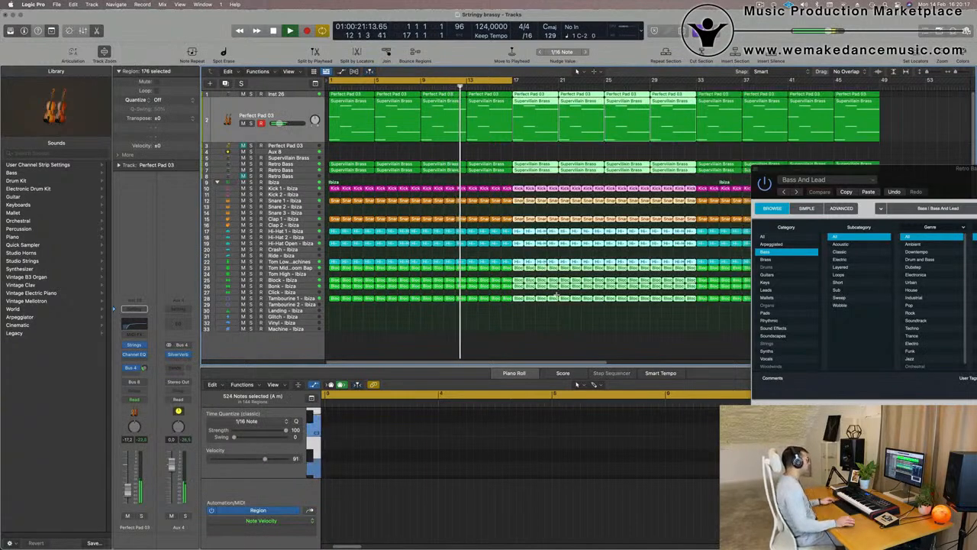
key(super+r)
key(super+Left)
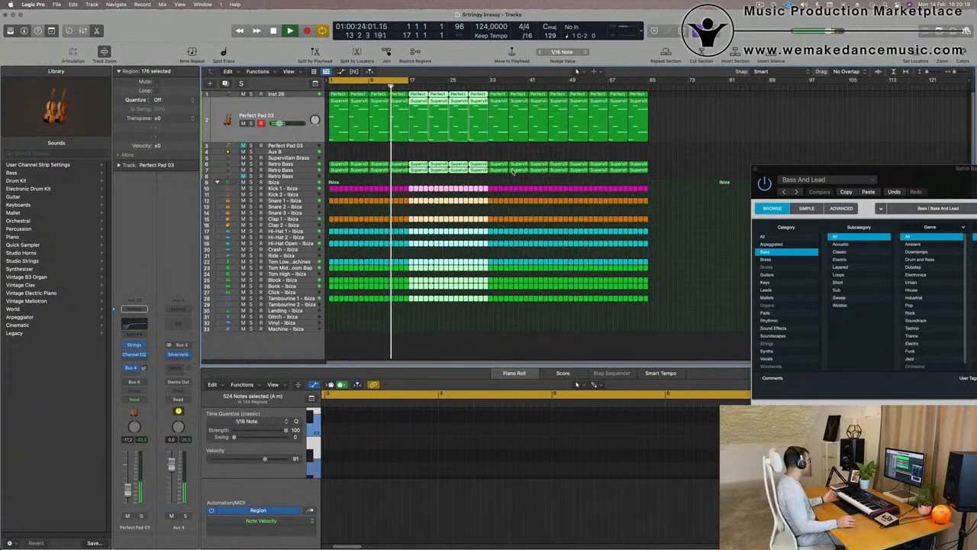
click(656, 144)
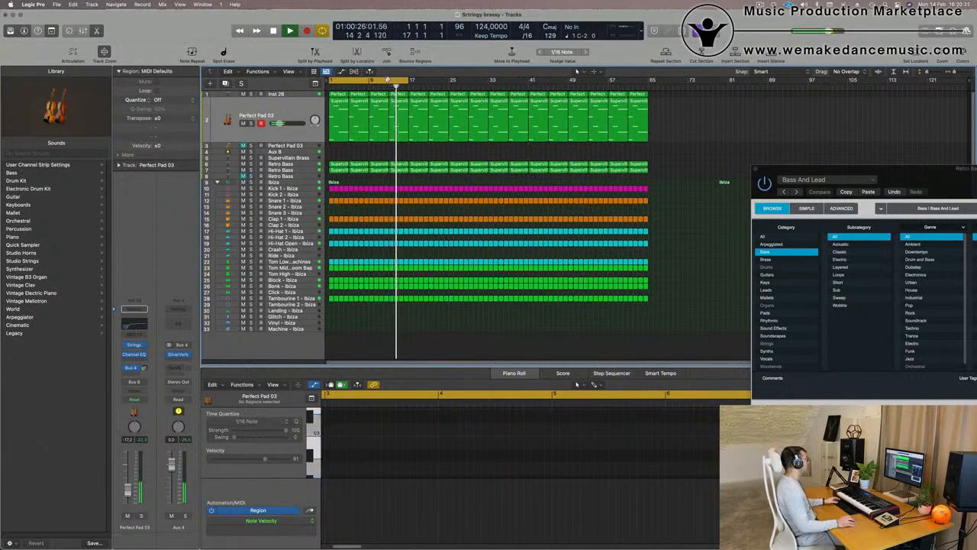
drag(411, 80, 651, 97)
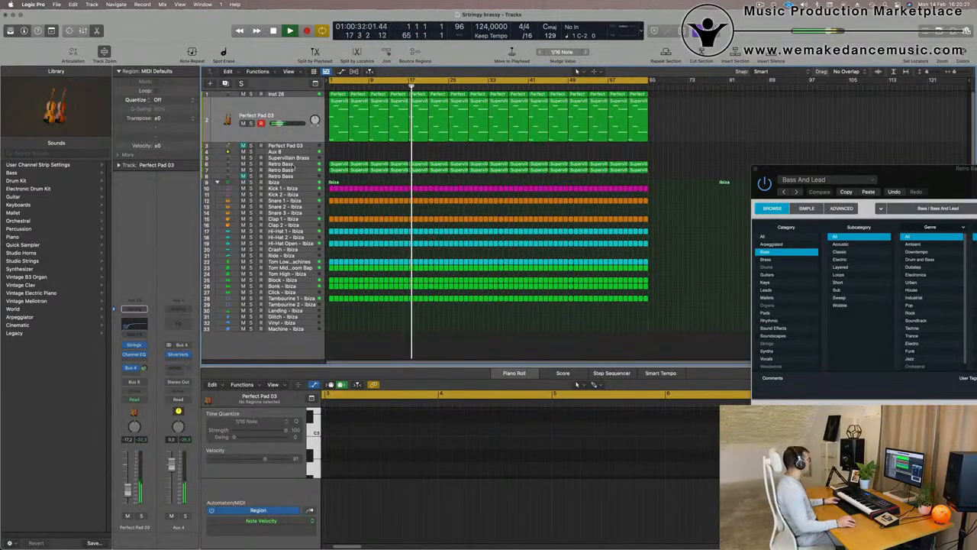
Play from bar 1 with the Retro Bass track on row 7 selected, and create a duplicate of that track below it
click(299, 170)
key(Return)
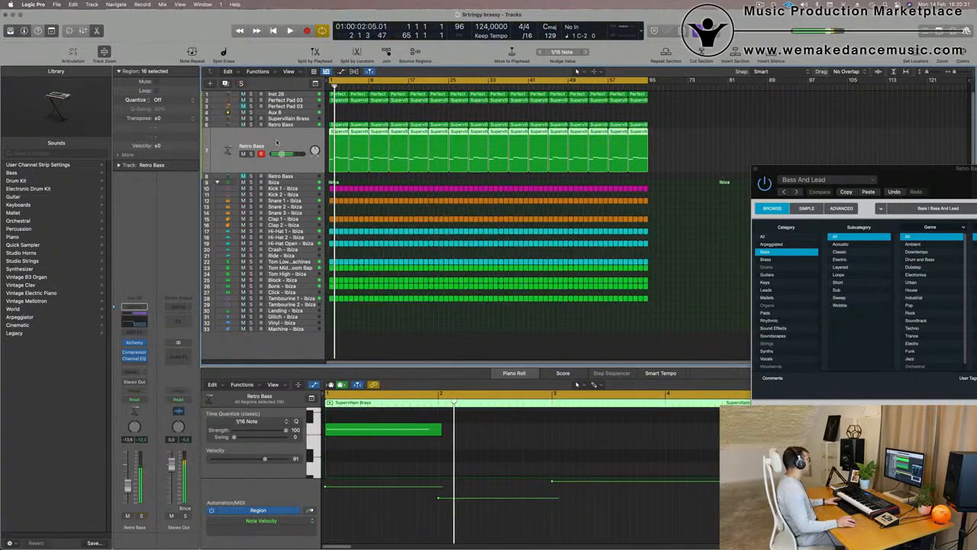
key(Return)
key(super+d)
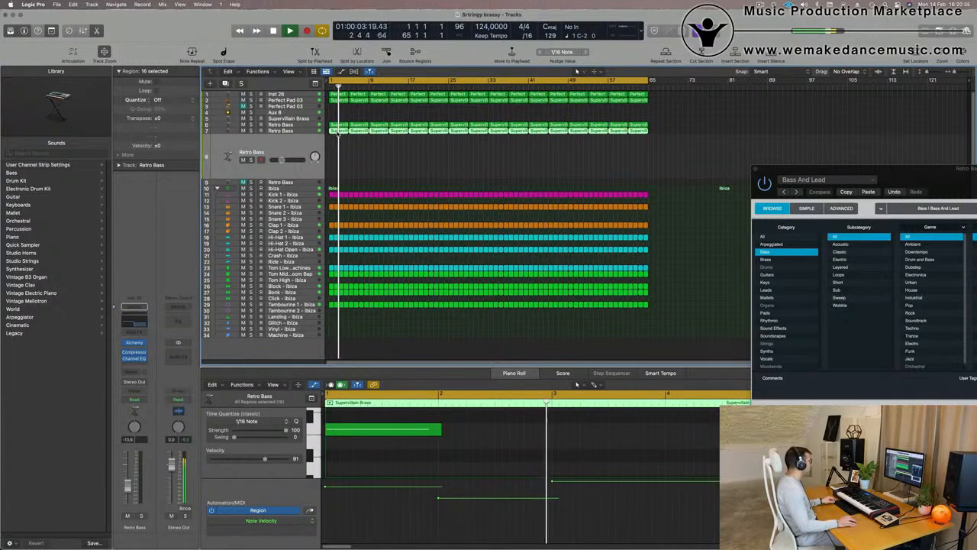
drag(339, 133, 341, 156)
key(space)
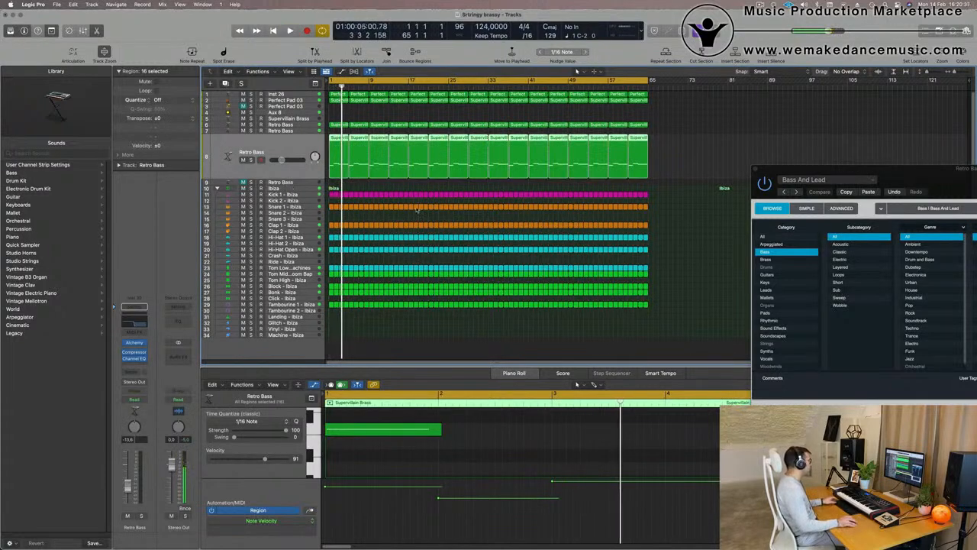
key(super+z)
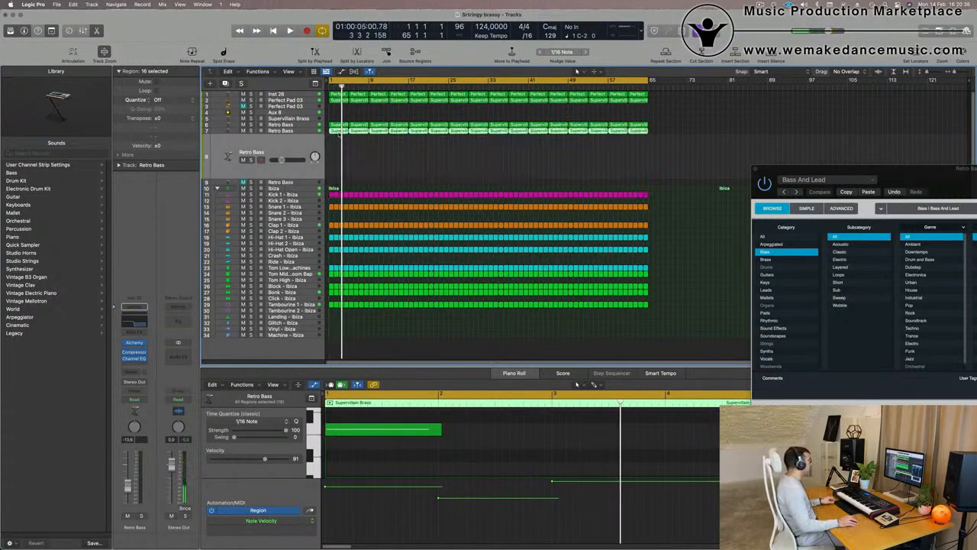
Copy the bass regions onto the duplicated Retro Bass track and delete every copy after the first four-bar region
drag(339, 136, 354, 166)
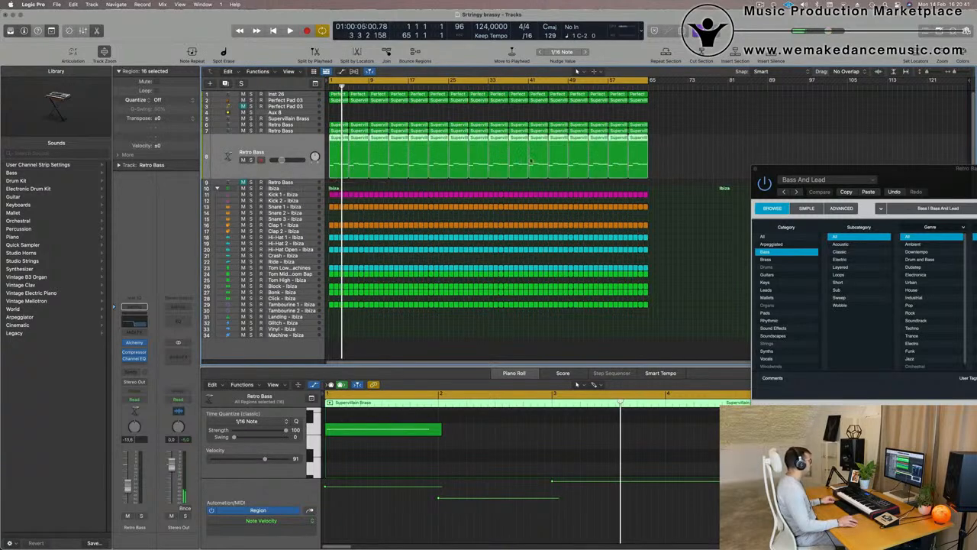
click(661, 162)
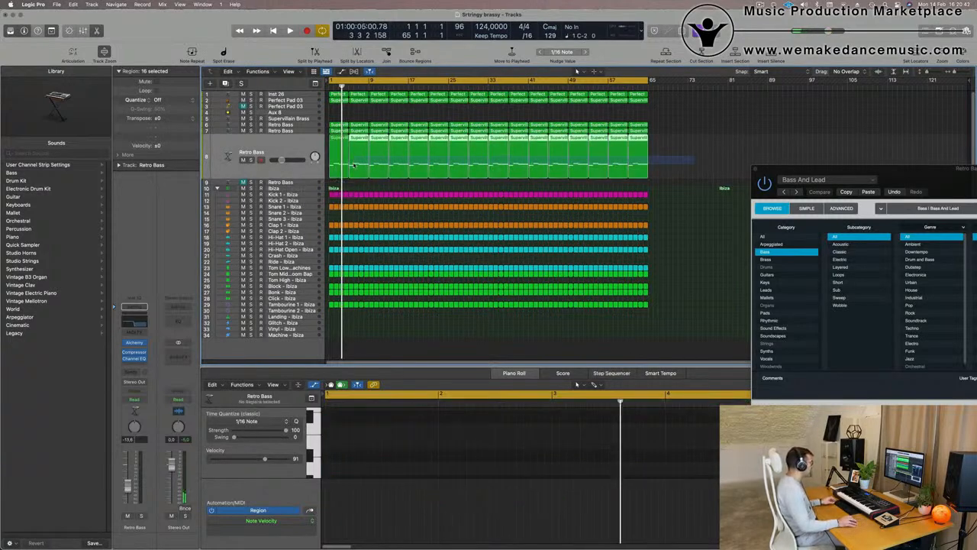
key(Delete)
Delete every note except the first-bar note from the four-bar region on the row 8 Retro Bass track, and play it back
click(333, 158)
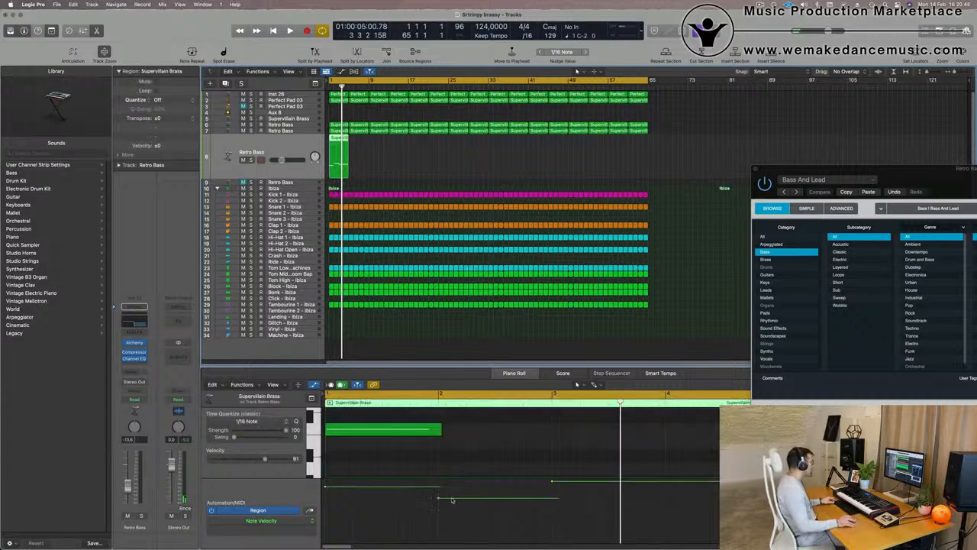
scroll(442, 465, down, 3)
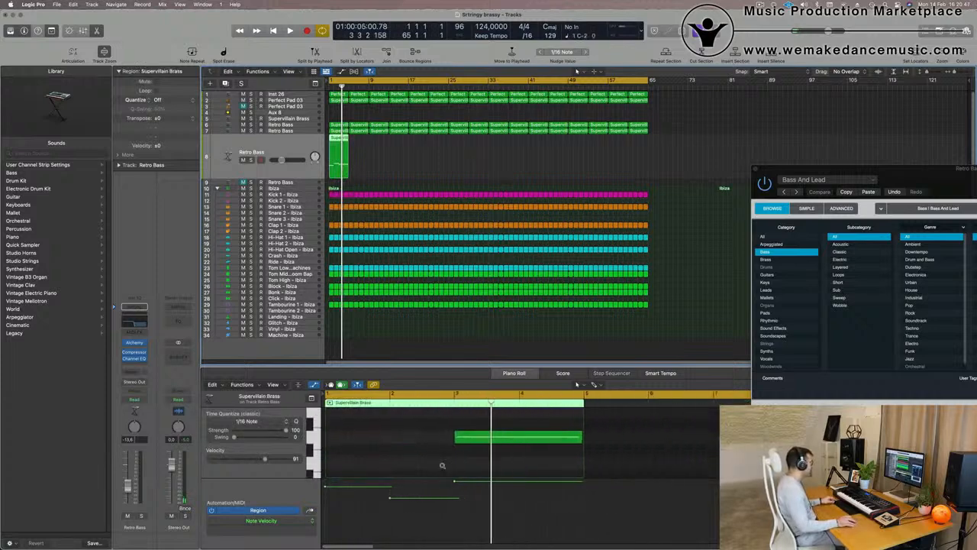
drag(452, 367, 451, 296)
drag(418, 415, 457, 359)
key(Delete)
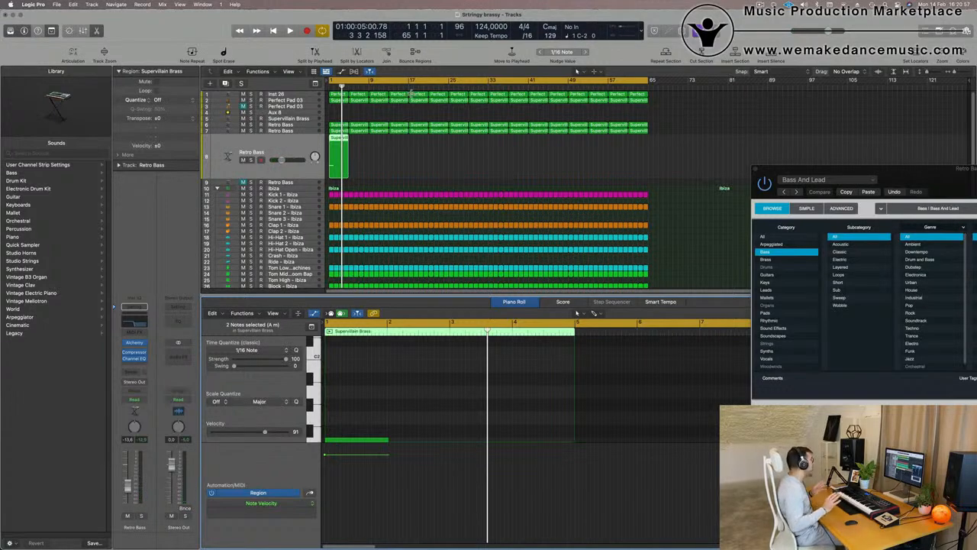
scroll(351, 372, down, 2)
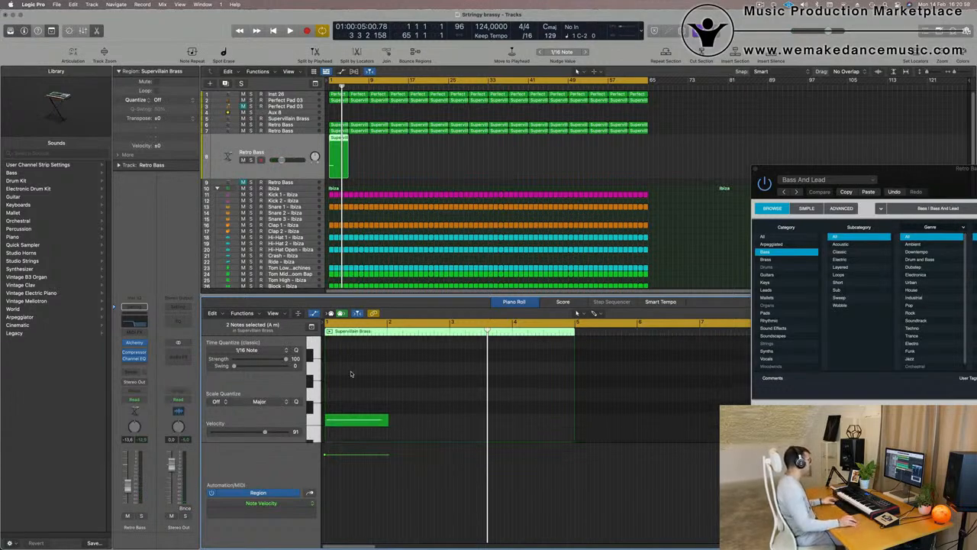
click(351, 421)
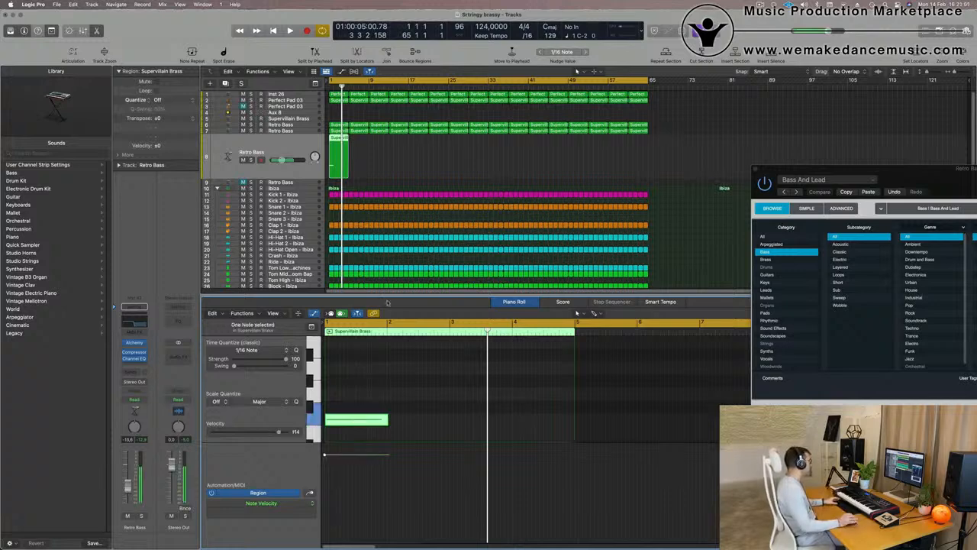
key(space)
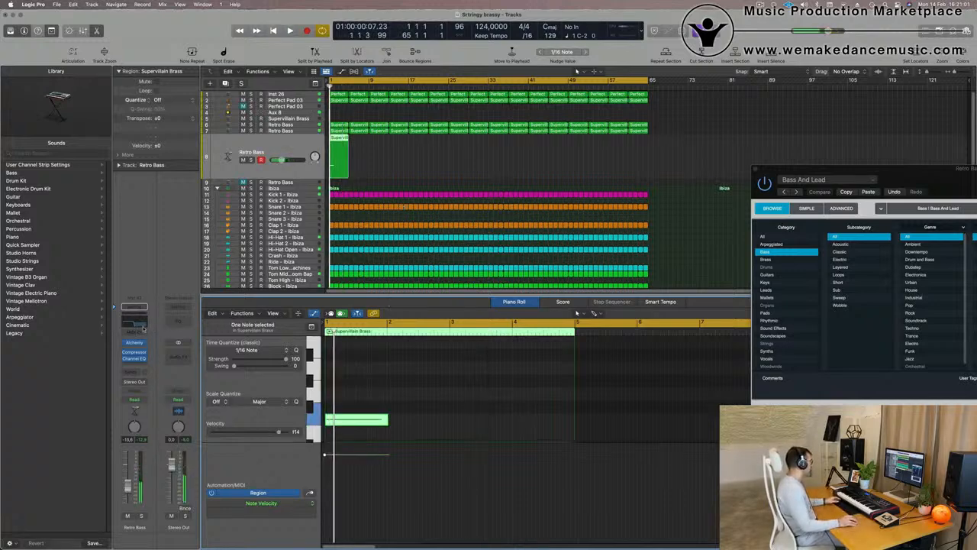
Open Alchemy on the row 8 Retro Bass track, clear its preset search, and load 80s Fantasy from the Brass category
click(134, 344)
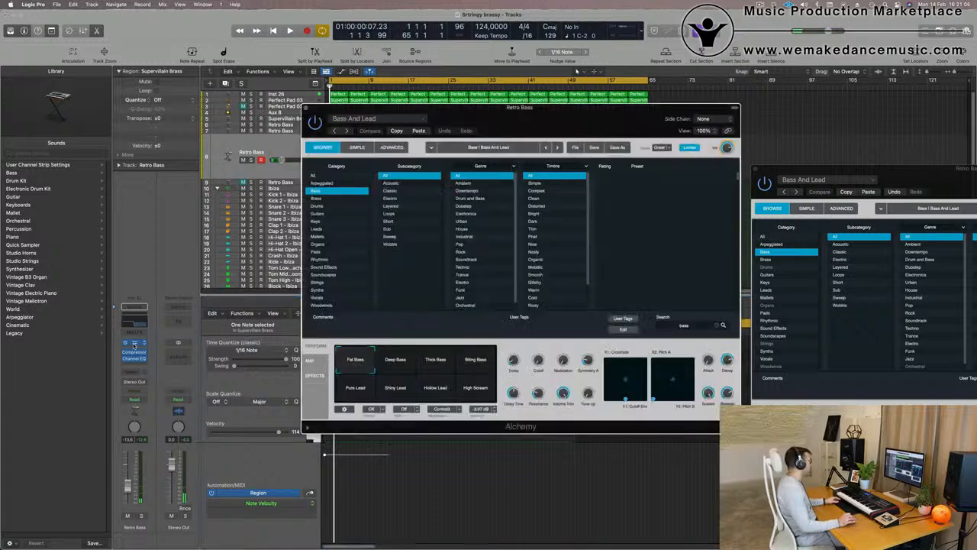
drag(558, 119, 645, 95)
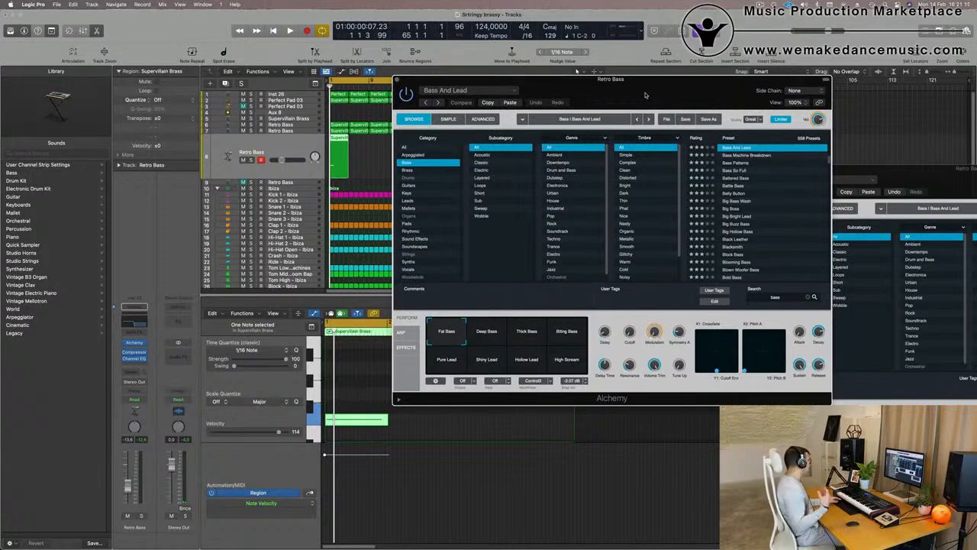
drag(645, 96, 715, 72)
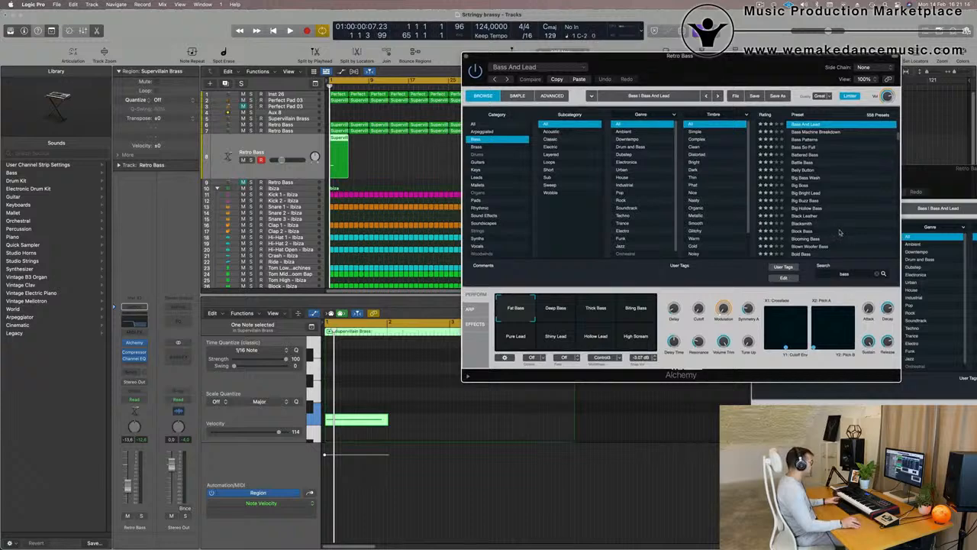
scroll(840, 232, up, 10)
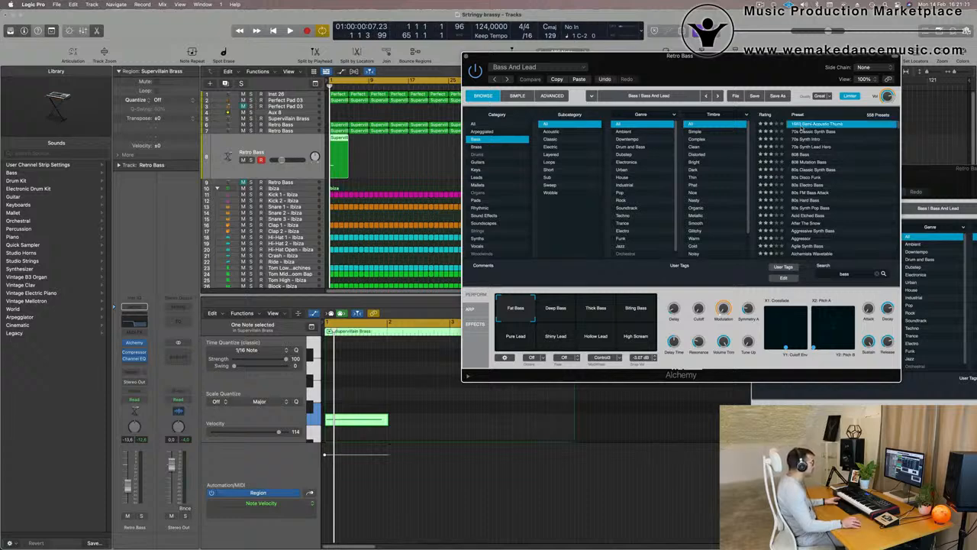
click(476, 147)
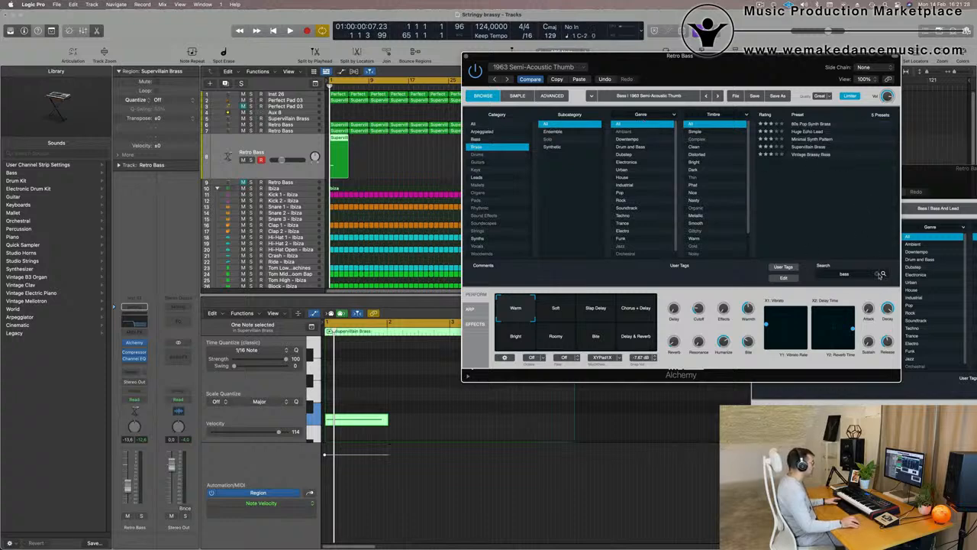
click(878, 274)
click(804, 124)
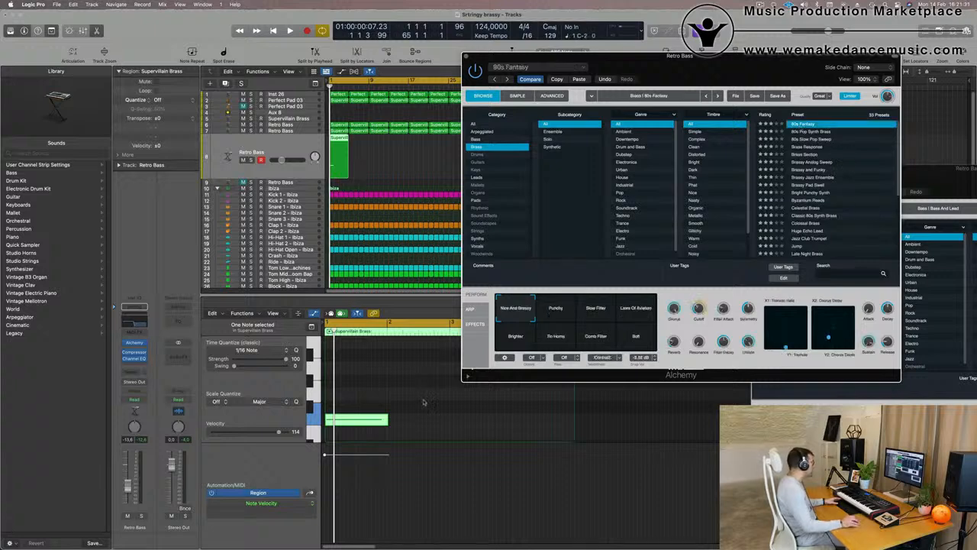
Move the first-bar note up in pitch, and play the track in solo with its volume raised to -3.0 dB
drag(383, 413, 384, 392)
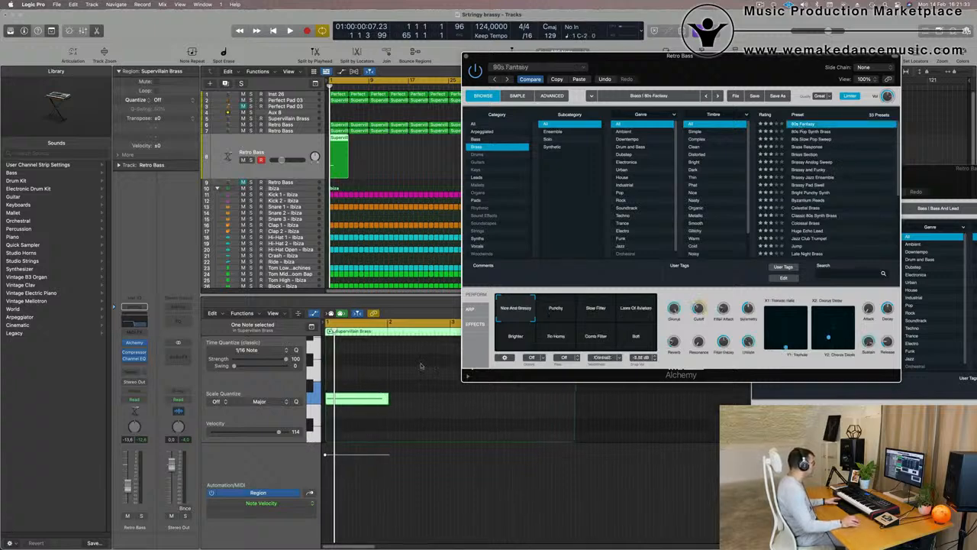
key(space)
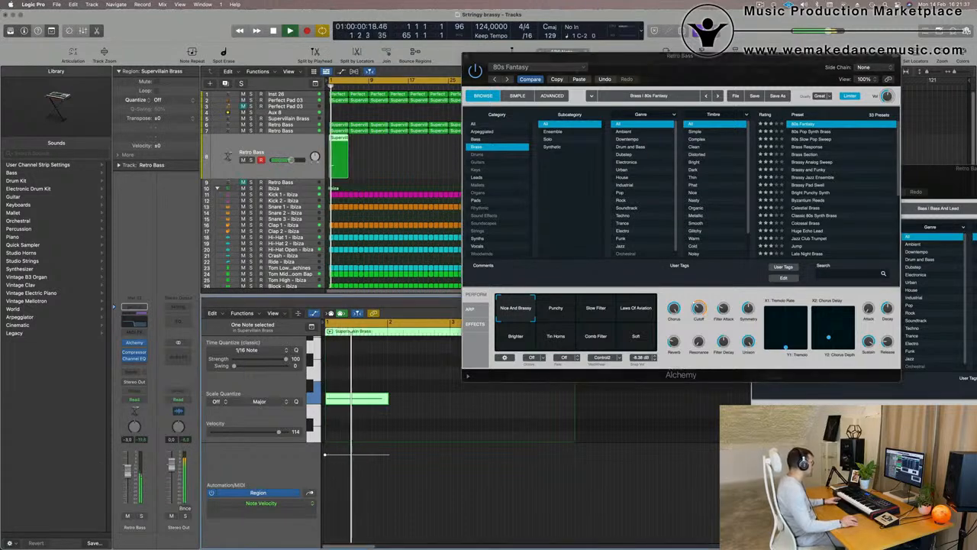
click(559, 312)
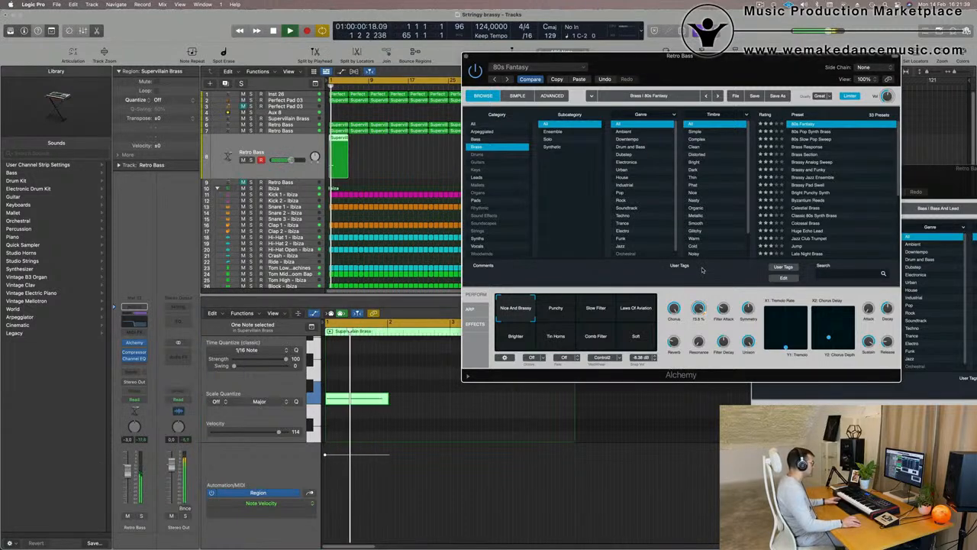
key(space)
key(space)
click(141, 517)
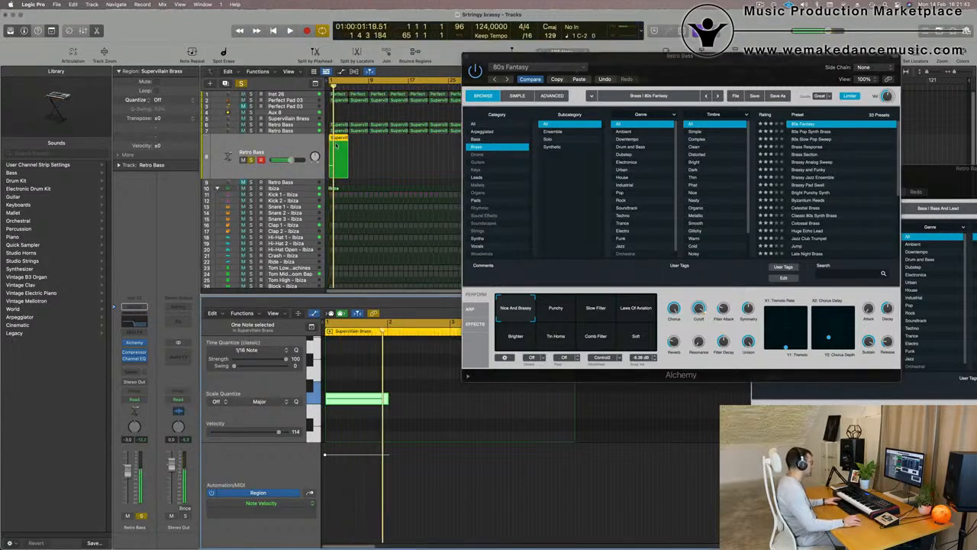
Compare the row 7 and row 8 Retro Bass tracks in solo, and set the row 8 track's volume to -4.9 dB
click(280, 132)
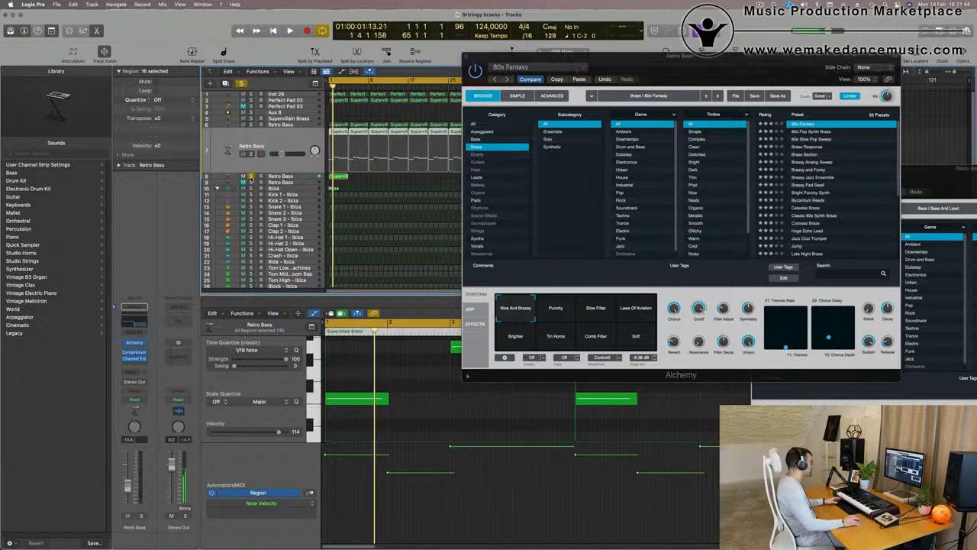
key(space)
click(250, 176)
key(space)
click(250, 154)
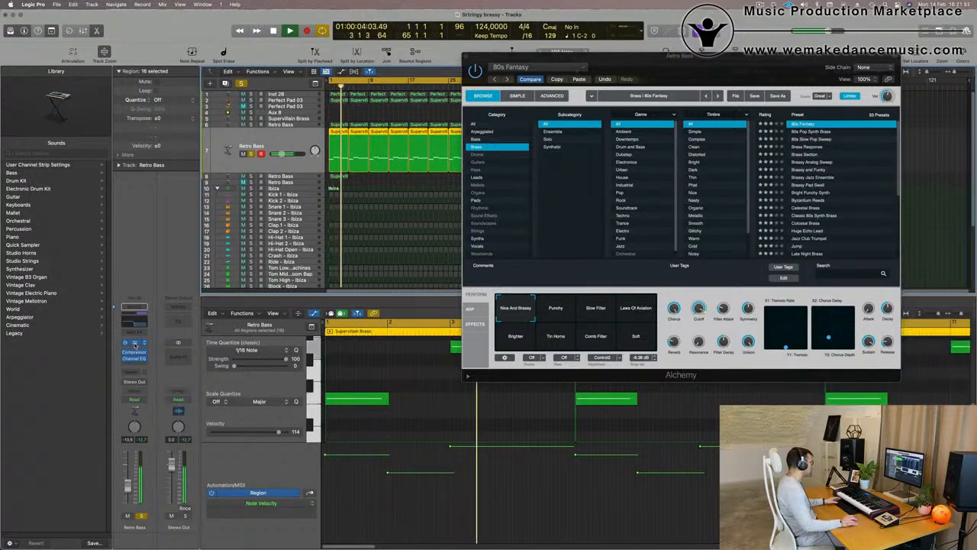
click(134, 344)
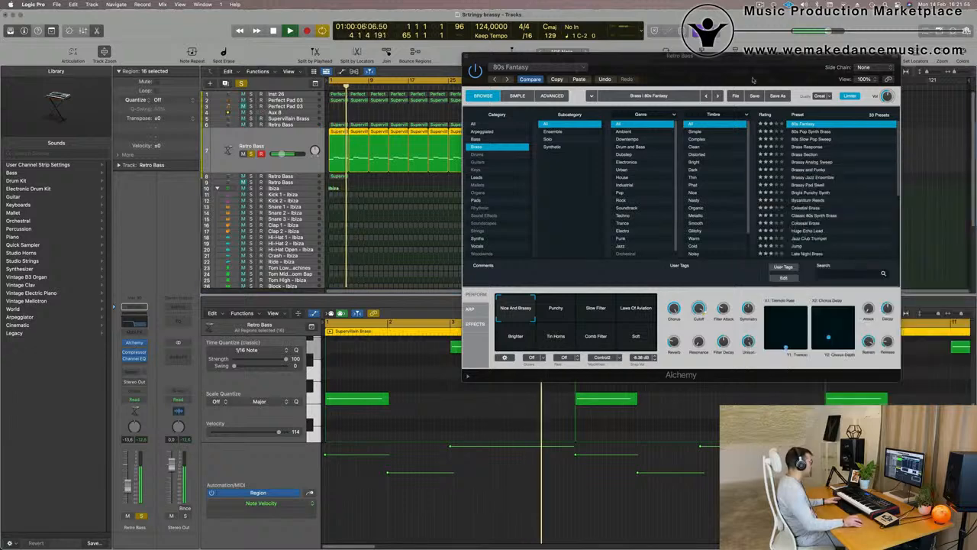
click(756, 170)
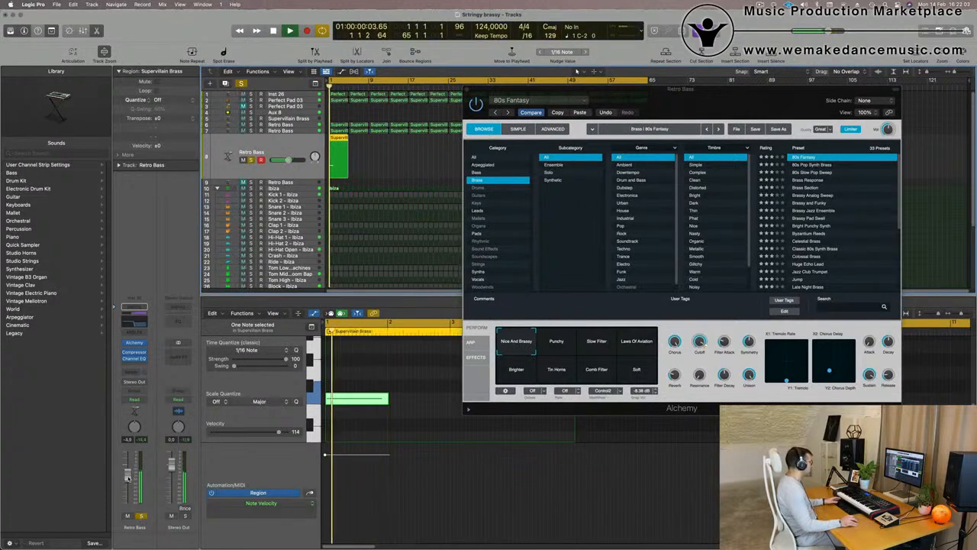
click(140, 516)
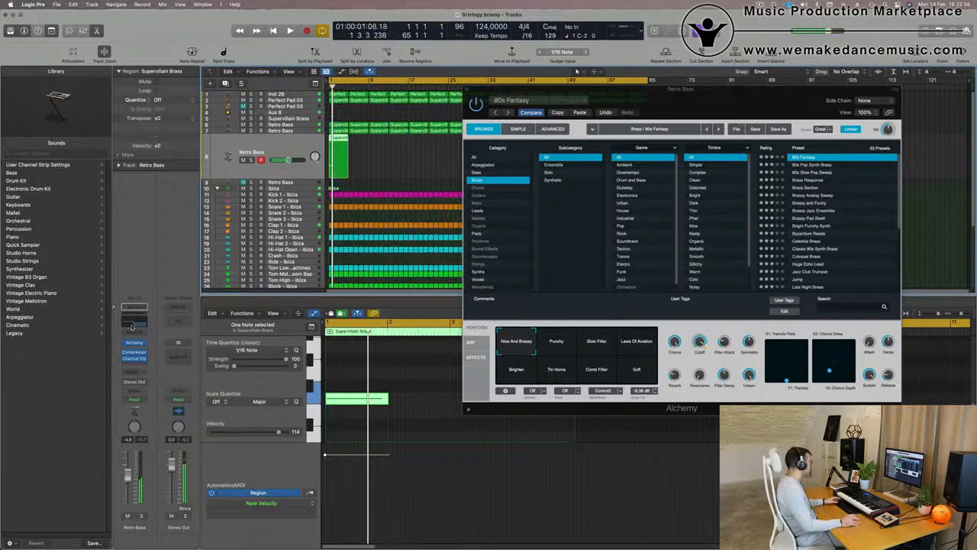
Turn off the 494 Hz high-cut band in the Channel EQ of the row 8 Retro Bass track and close the EQ
click(131, 323)
click(894, 151)
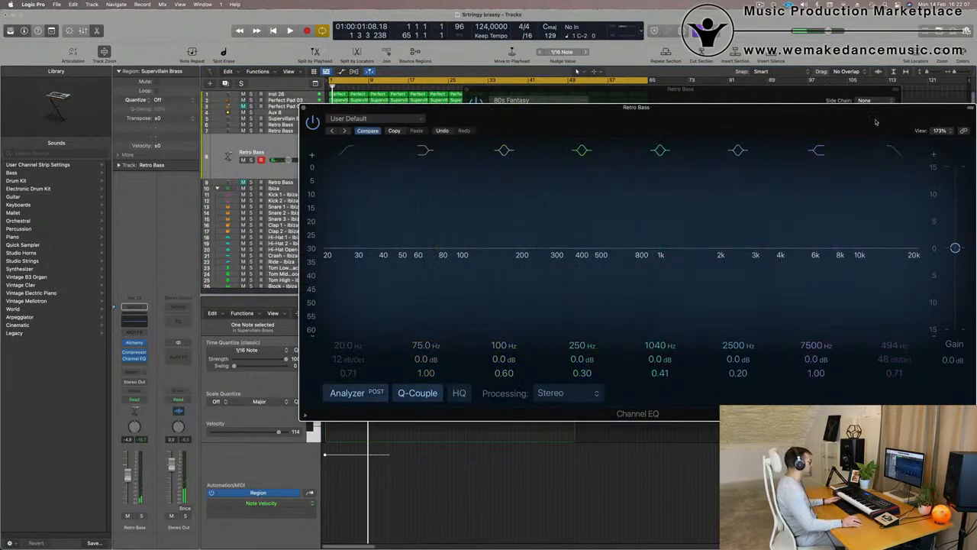
drag(876, 123, 788, 203)
key(space)
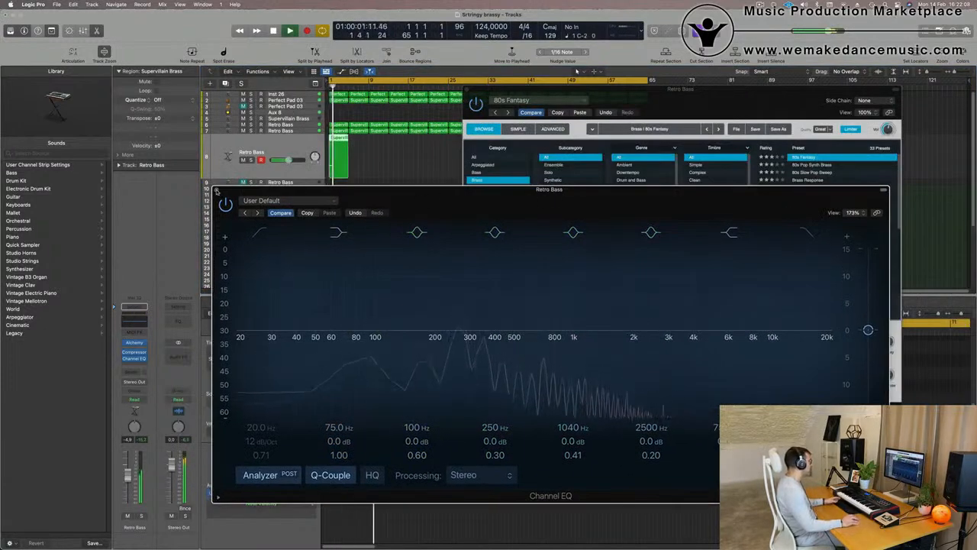
click(216, 191)
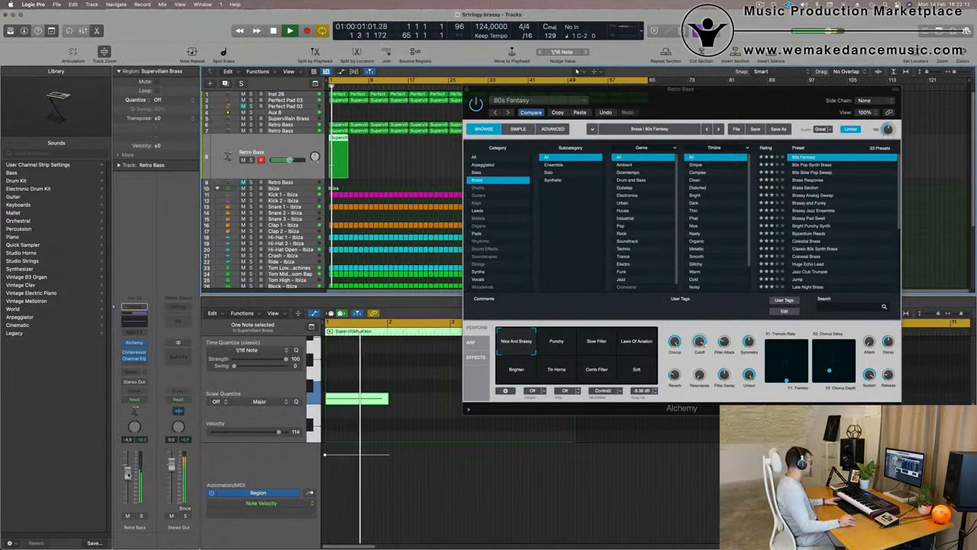
Set the row 8 track's volume to -4.0 dB and try the 80s Pop Synth Brass preset in Alchemy during playback
click(140, 516)
click(141, 516)
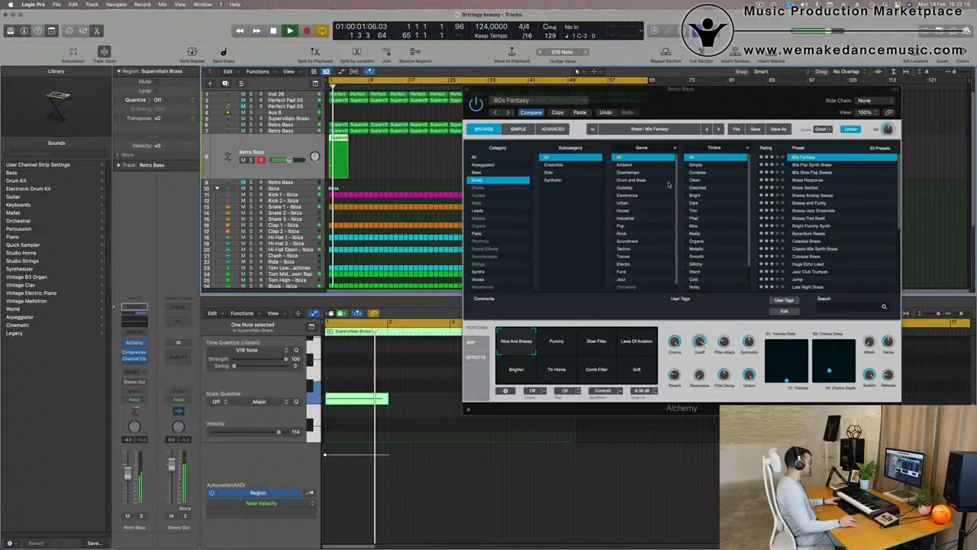
click(815, 168)
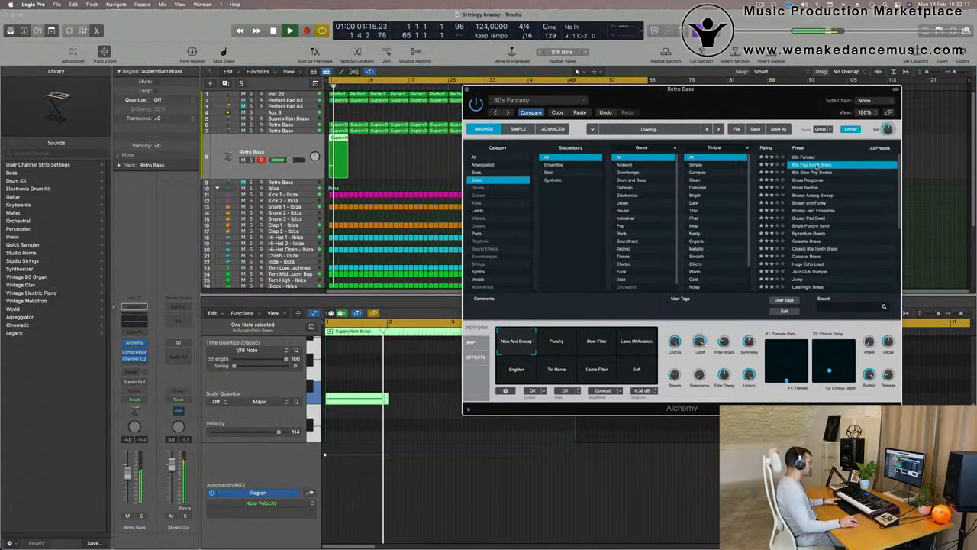
key(space)
drag(740, 90, 679, 99)
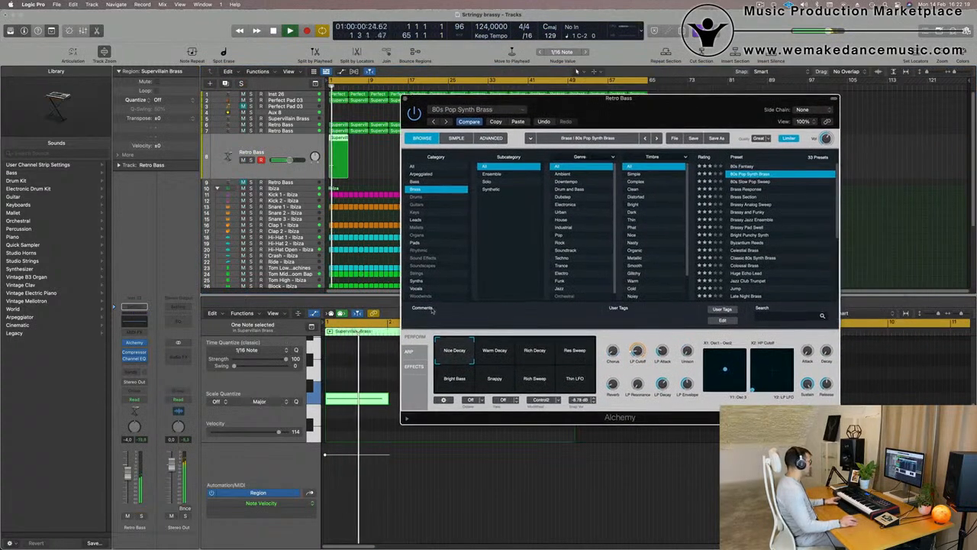
click(576, 71)
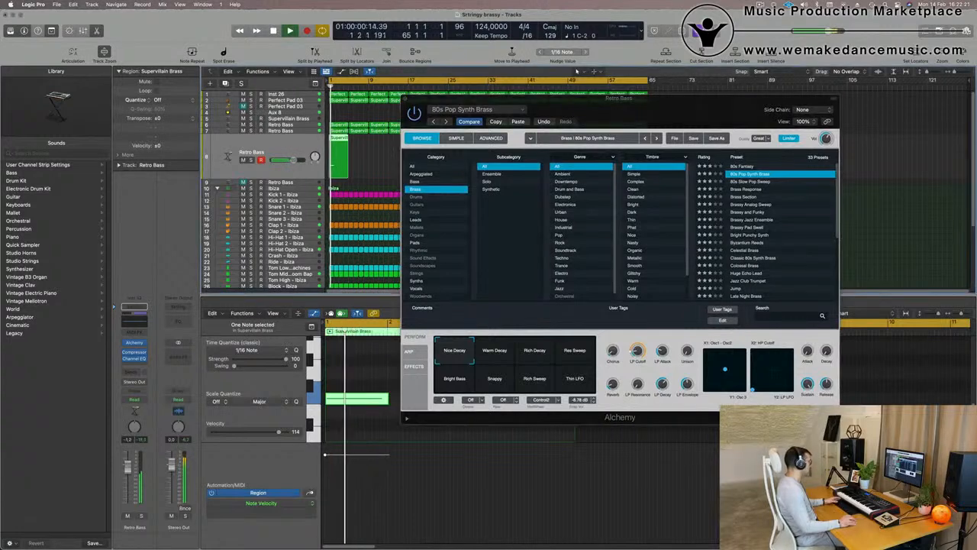
Load the 80s Slow Pop Sweep preset in Alchemy and lower the row 8 track's volume during playback
click(746, 183)
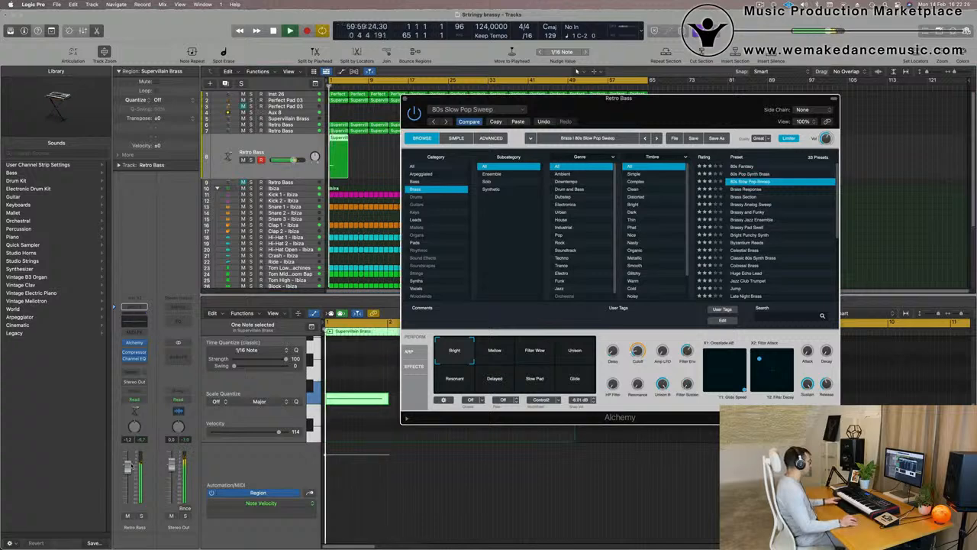
click(576, 71)
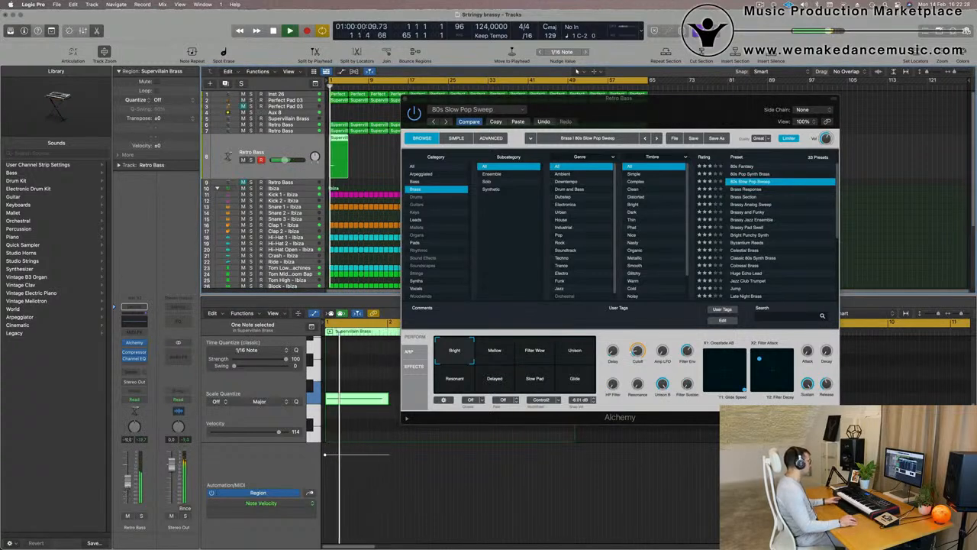
key(space)
Audition the 80s Slow Pop Sweep performance snapshots from Mellow through Glide in Alchemy during playback
click(496, 359)
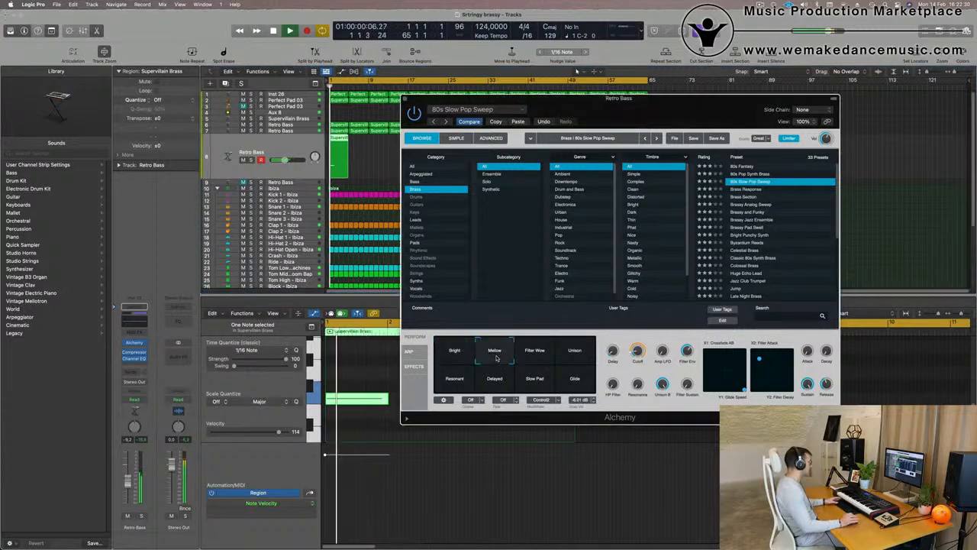
click(534, 352)
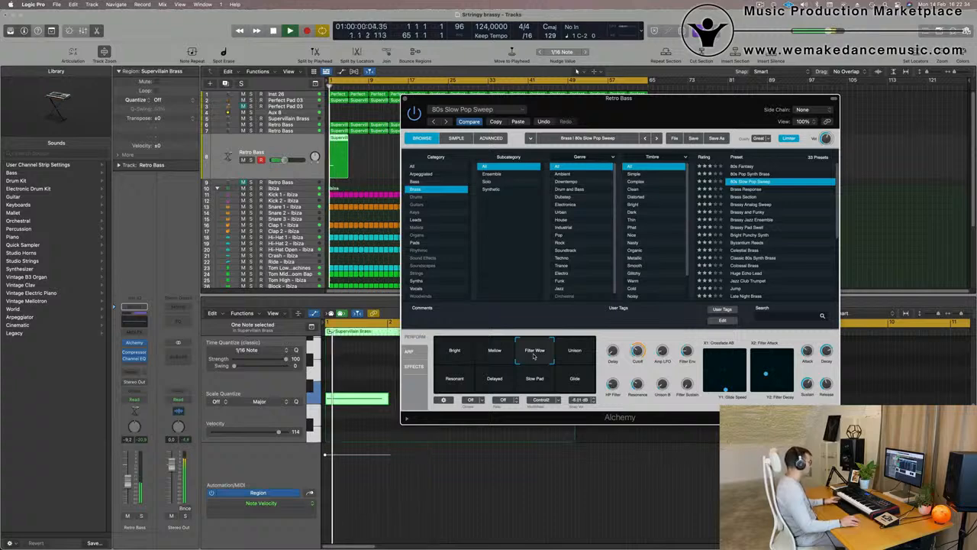
click(574, 354)
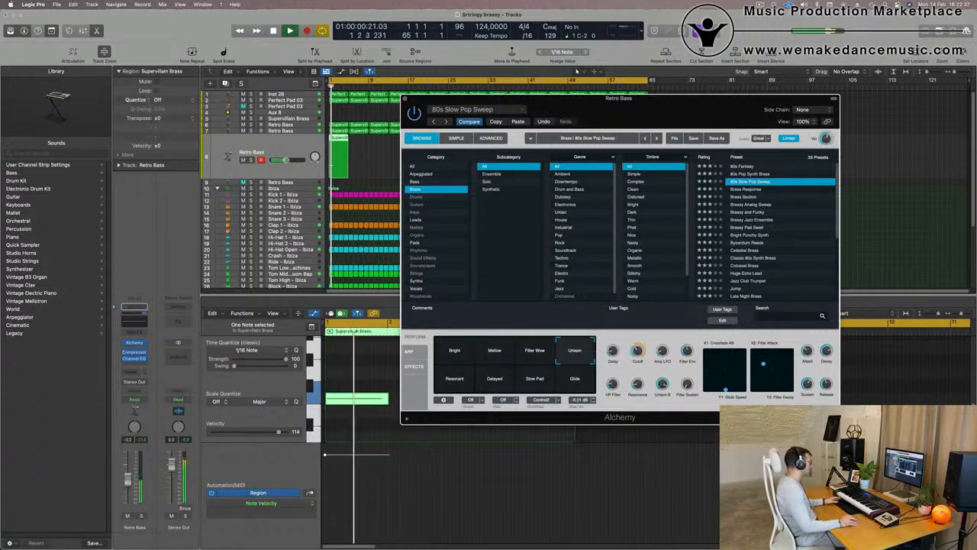
click(577, 70)
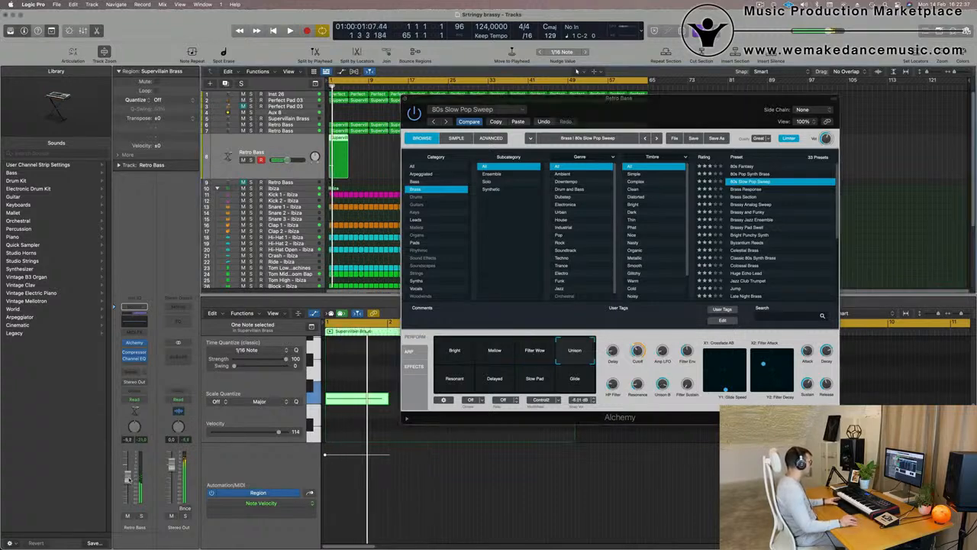
click(456, 381)
click(494, 382)
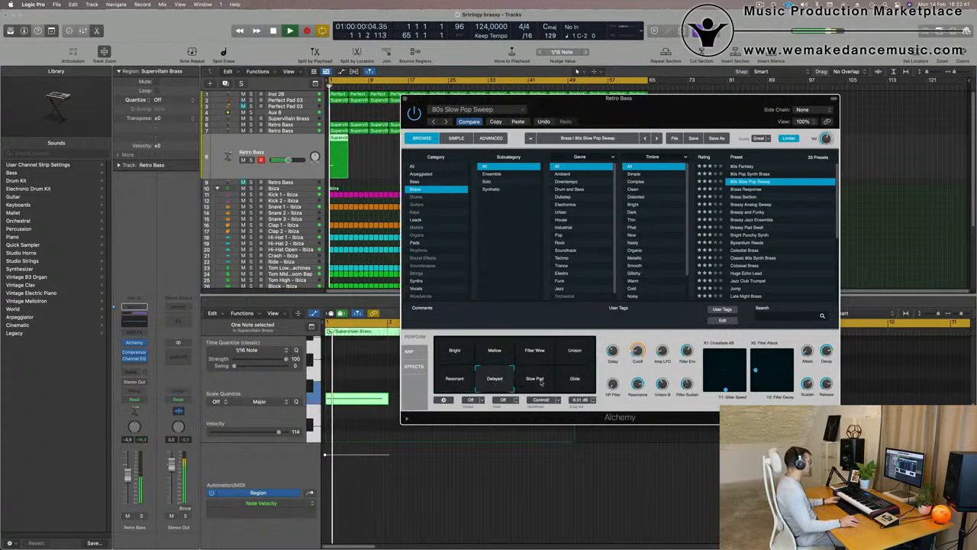
click(537, 381)
click(578, 384)
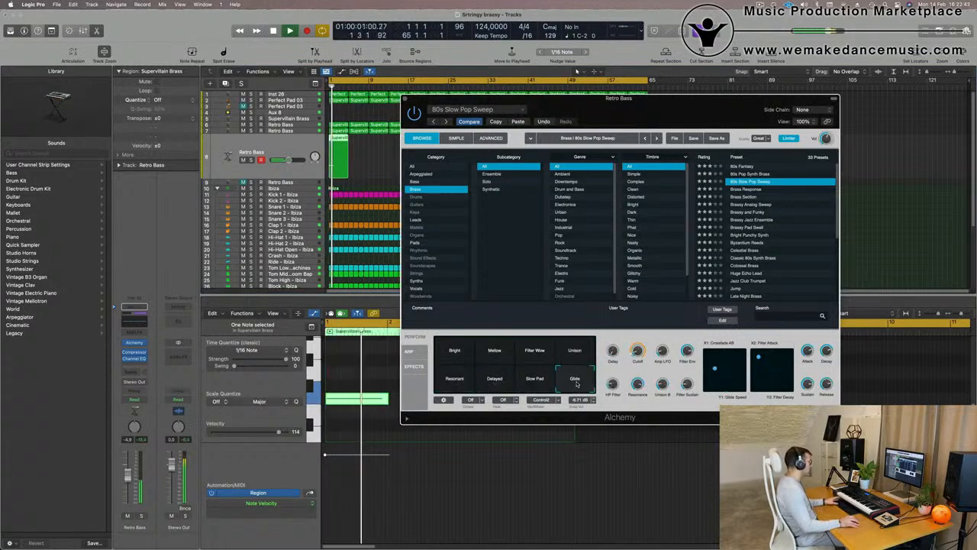
Try the Brass Response preset with its Fat Brass snapshot, and the Brass Section preset in Alchemy
click(748, 190)
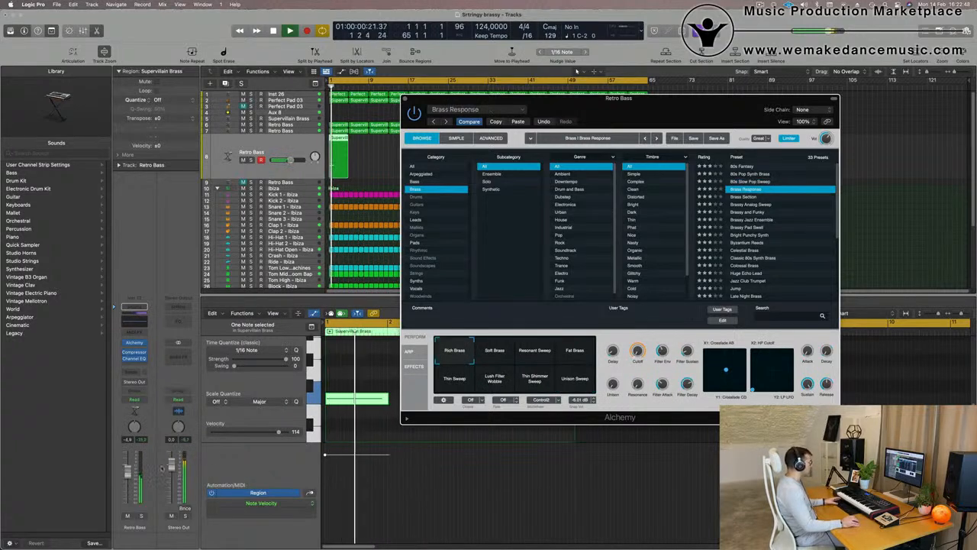
click(576, 352)
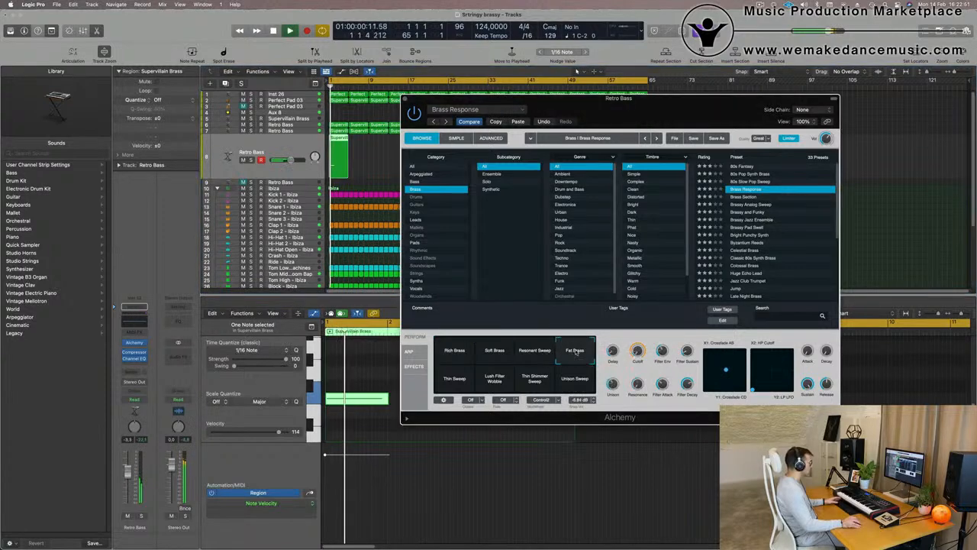
key(Down)
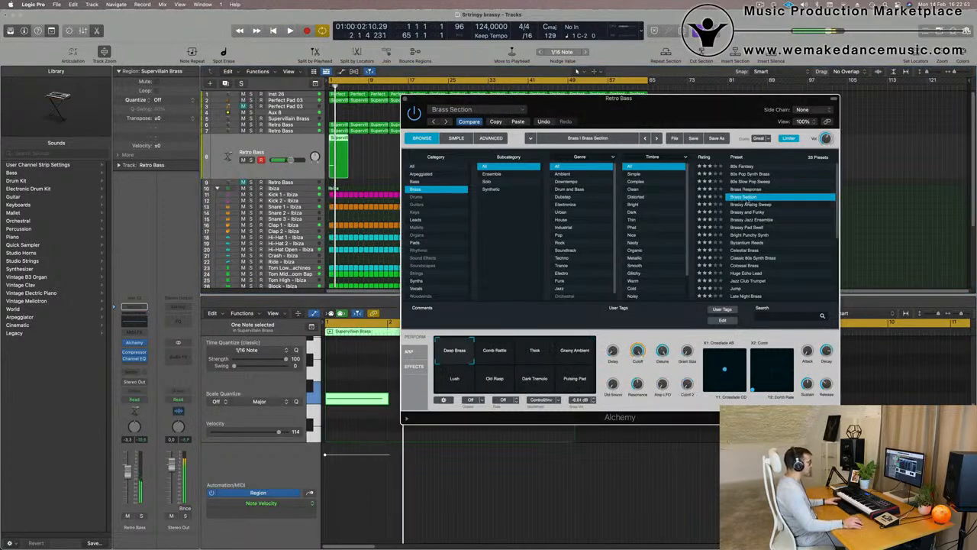
Load the Brassy Analog Sweep preset in Alchemy and set the row 8 Retro Bass track's volume to -0.6 dB
key(Down)
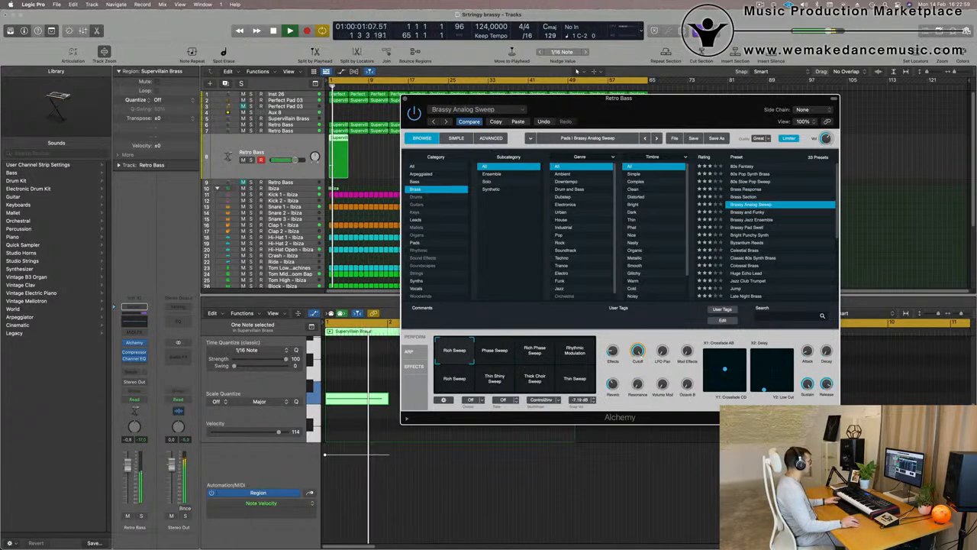
drag(293, 161, 295, 160)
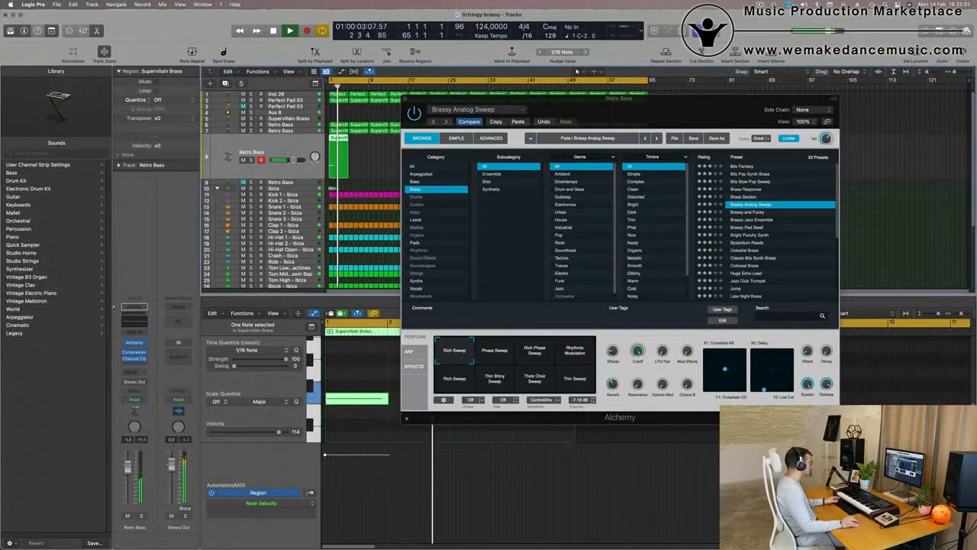
key(space)
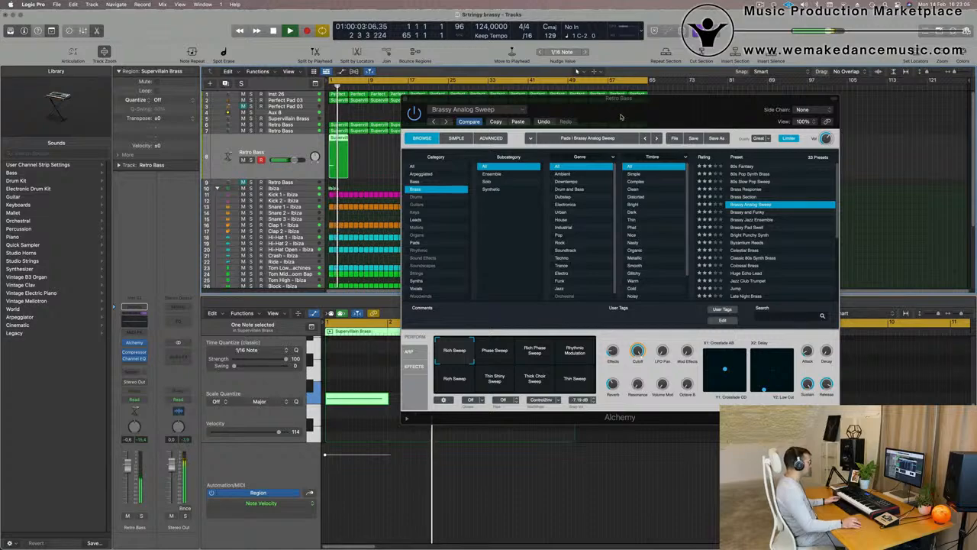
Repeat the row 8 Retro Bass region up to bar 65 to match the other tracks, and close the Alchemy window
drag(621, 116, 438, 289)
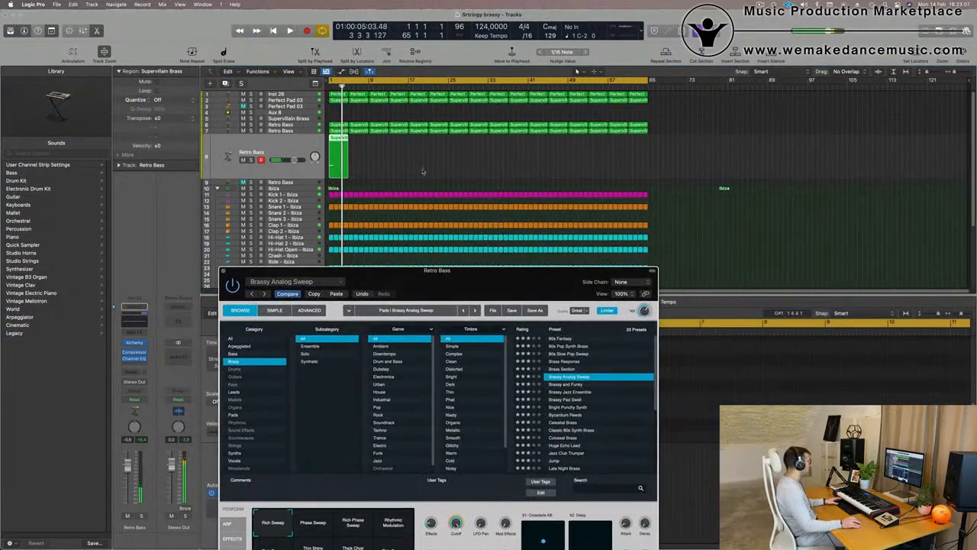
click(290, 173)
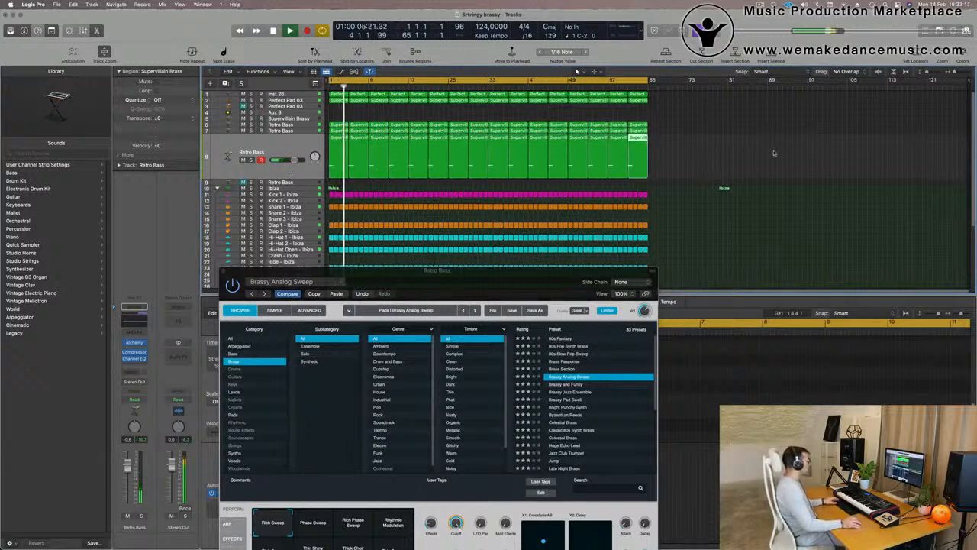
scroll(407, 174, down, 2)
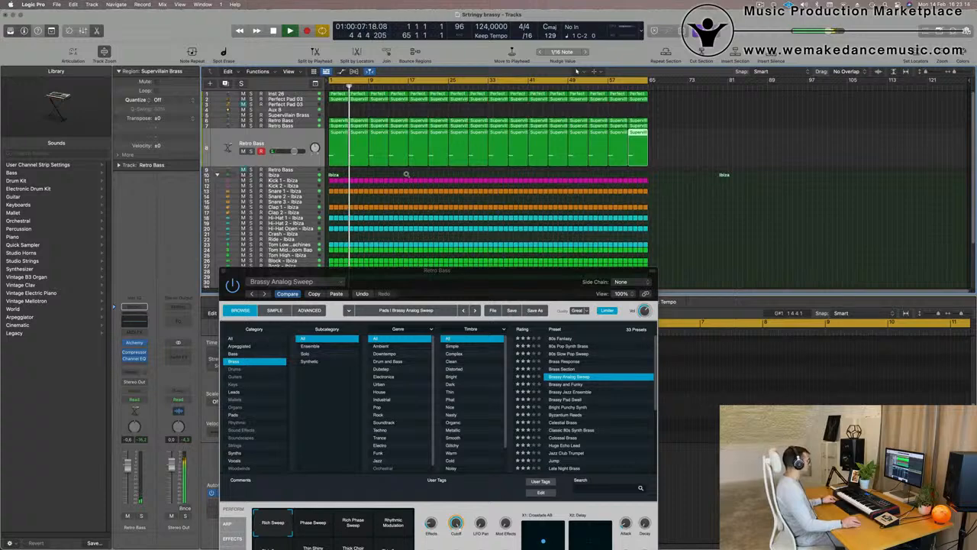
drag(358, 275, 330, 287)
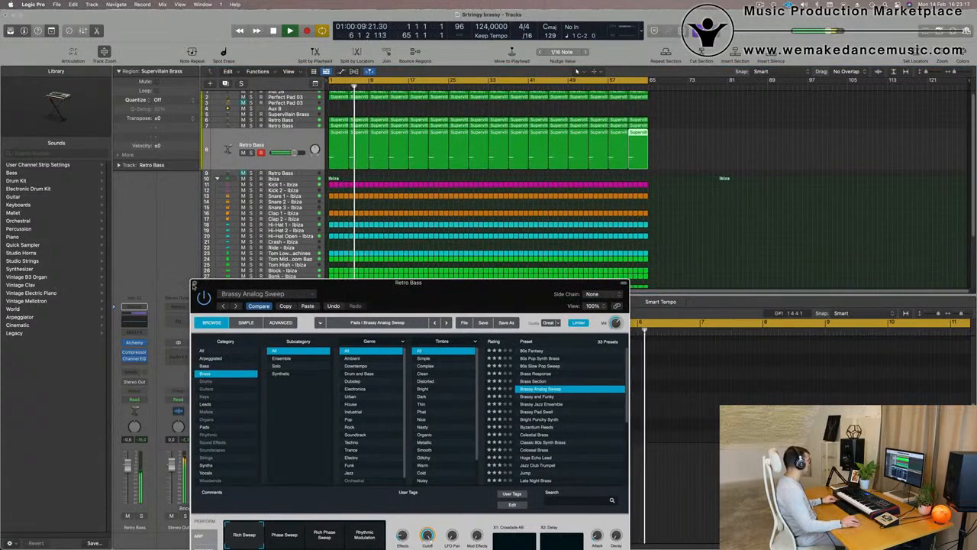
click(196, 283)
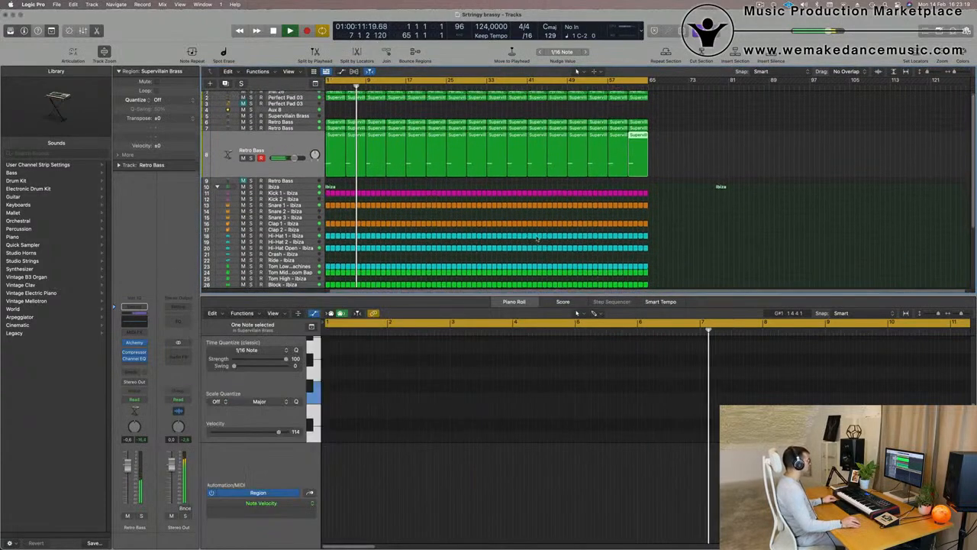
Name and color all regions in the arrangement by their tracks
scroll(465, 186, up, 1)
key(super+a)
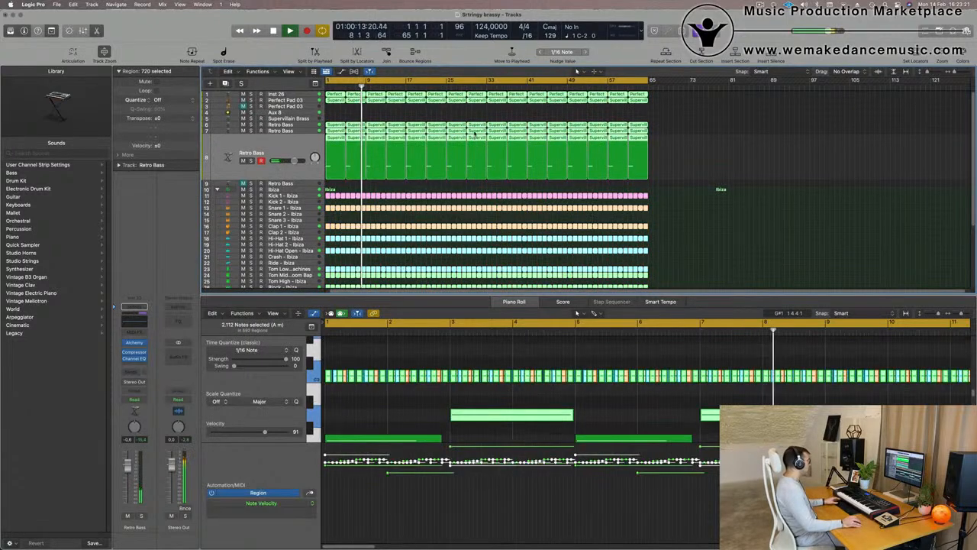
right_click(483, 124)
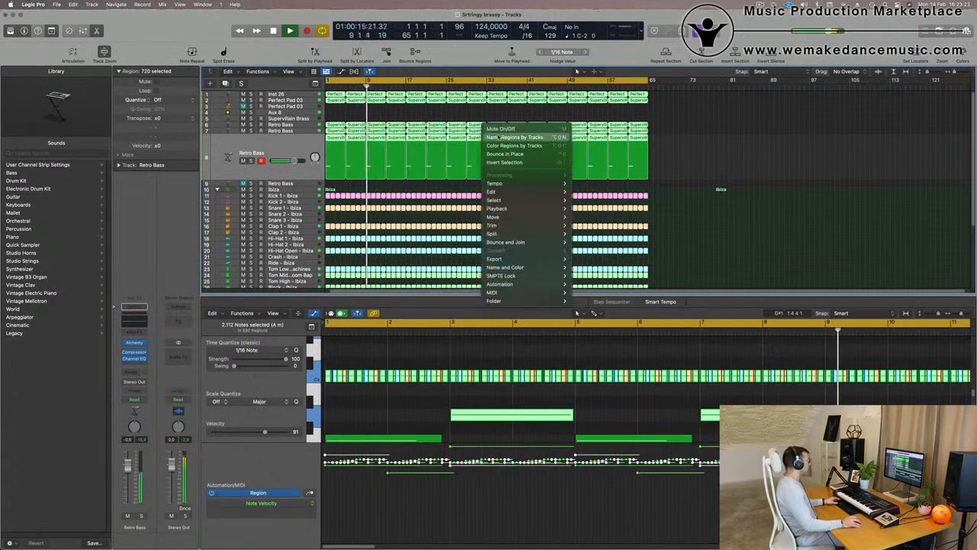
click(493, 137)
right_click(475, 124)
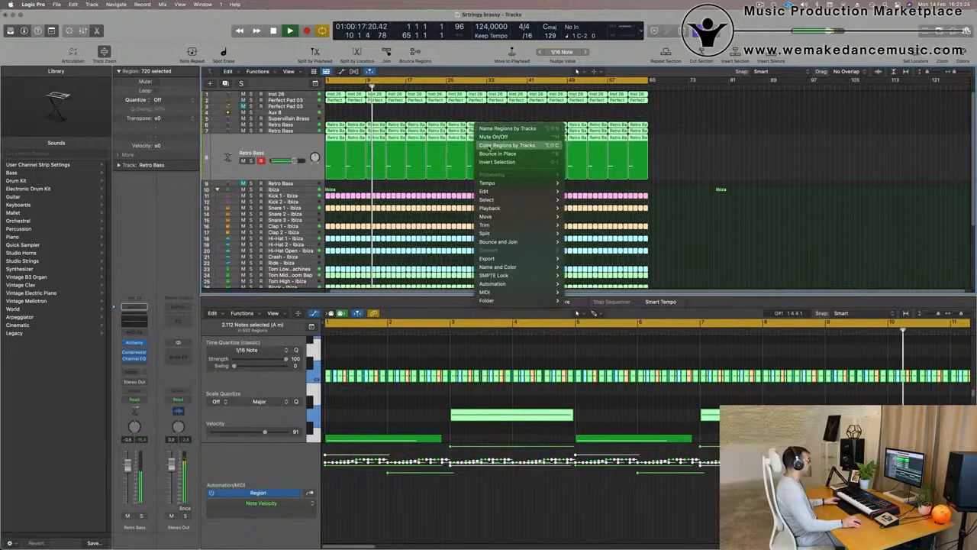
click(489, 145)
Restart playback from bar 1 and rename the Inst 26 track in row 1 as Pad
click(287, 148)
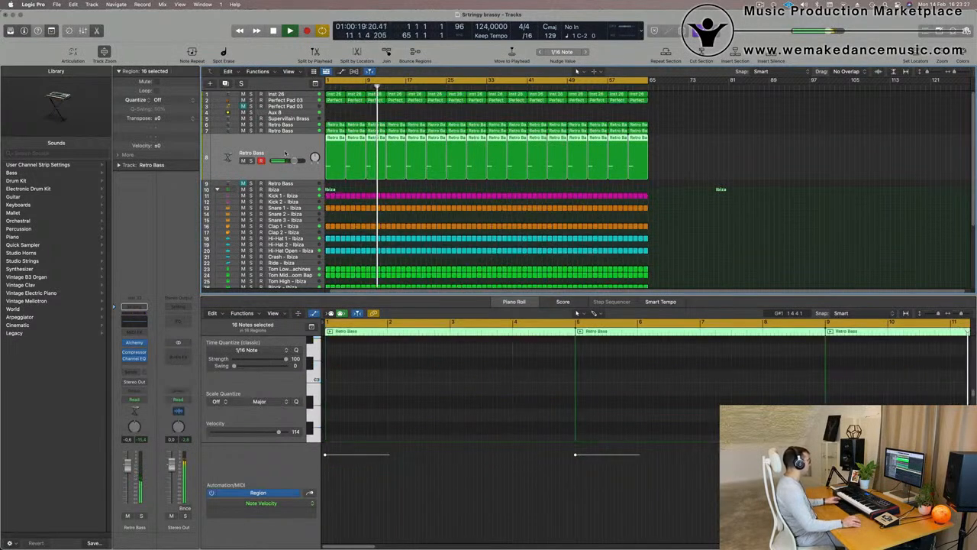
key(Return)
click(292, 95)
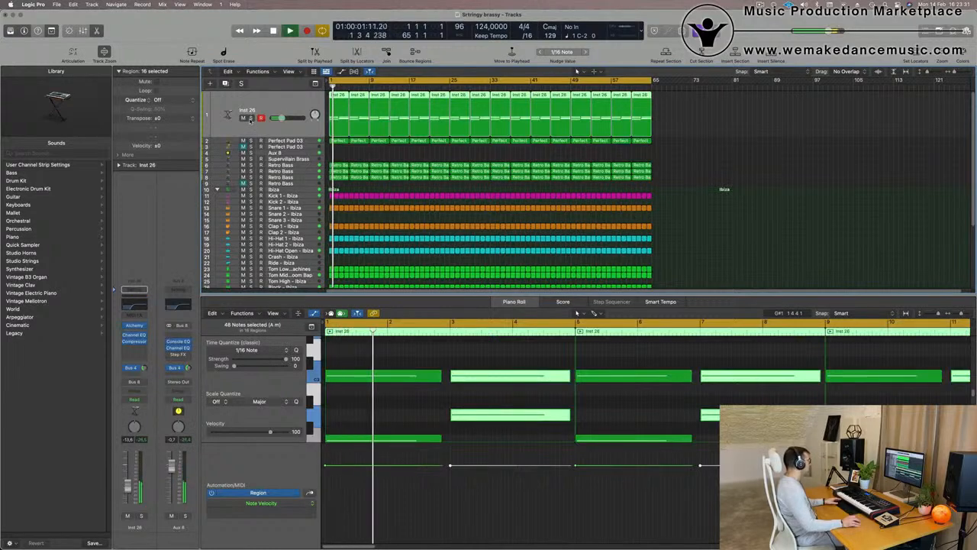
double_click(246, 112)
text(Pad)
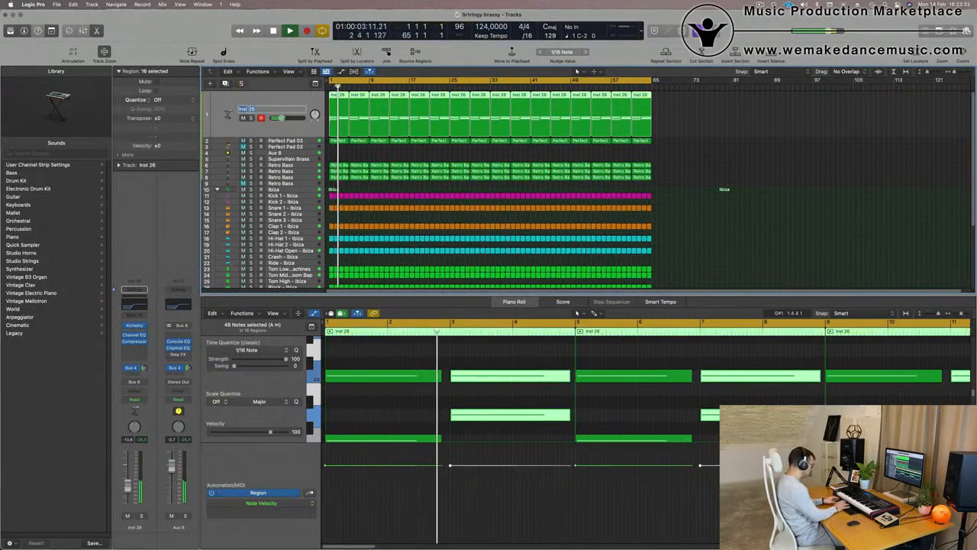
key(Return)
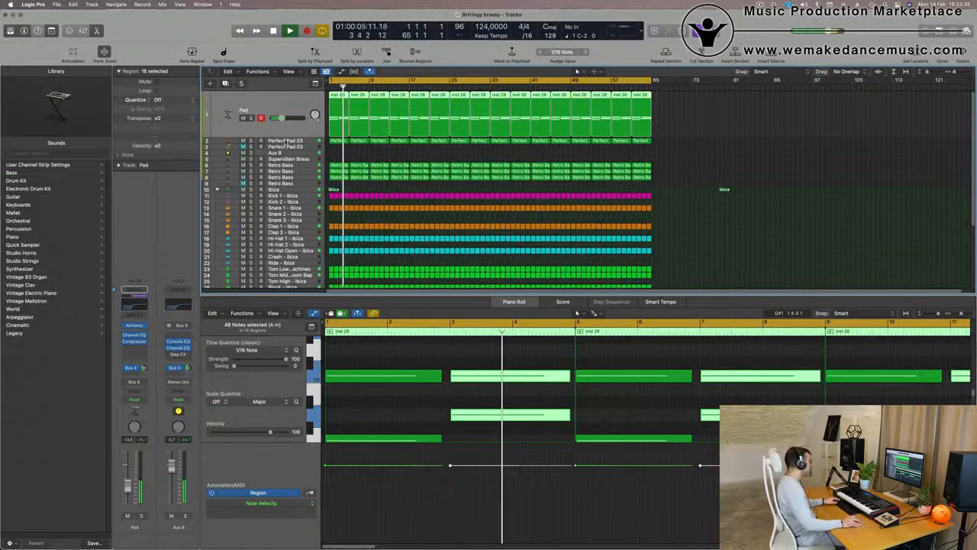
Check the row 2 Perfect Pad 03 track in solo and rename it as Strings
click(260, 143)
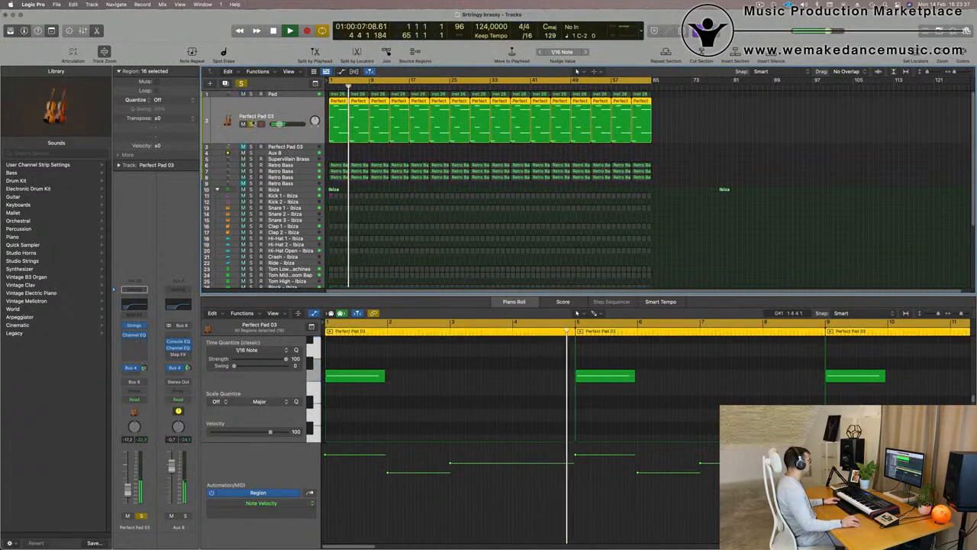
double_click(254, 115)
text(Strings)
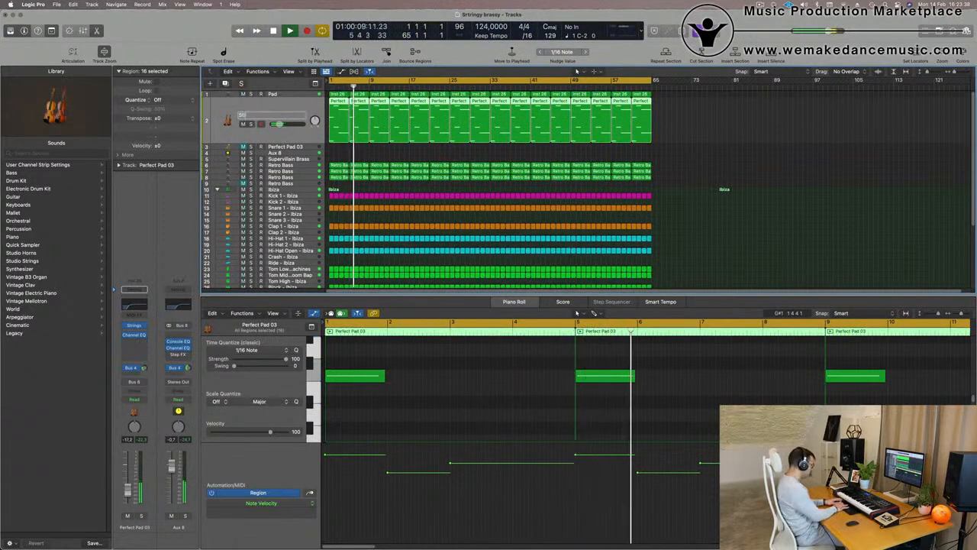
key(Return)
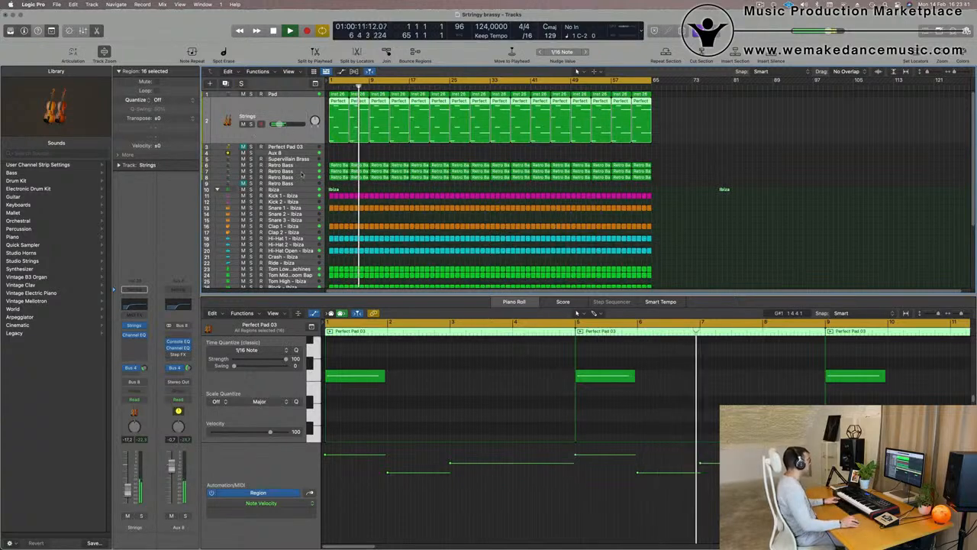
Solo the row 6 Retro Bass track to identify it, rename it as Arp and turn its solo off
click(280, 165)
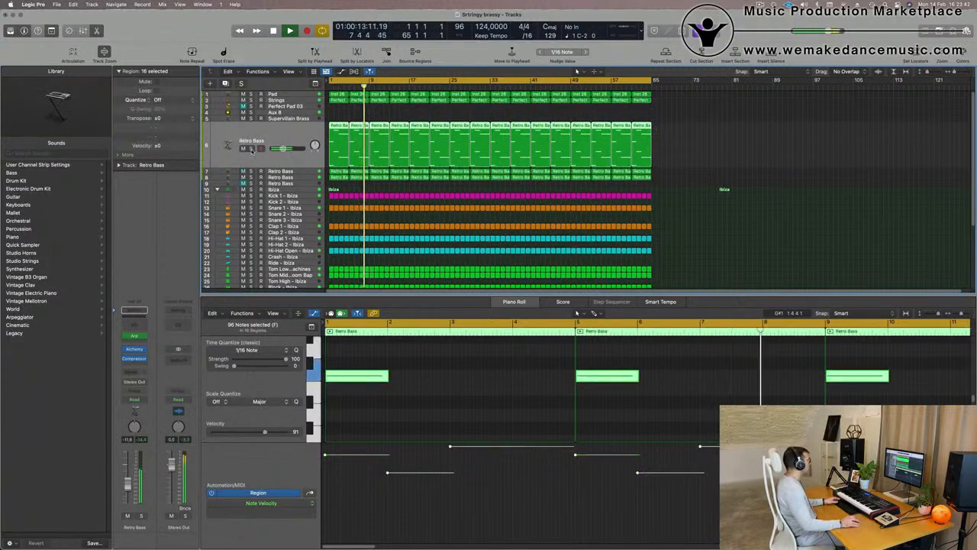
click(252, 148)
double_click(255, 140)
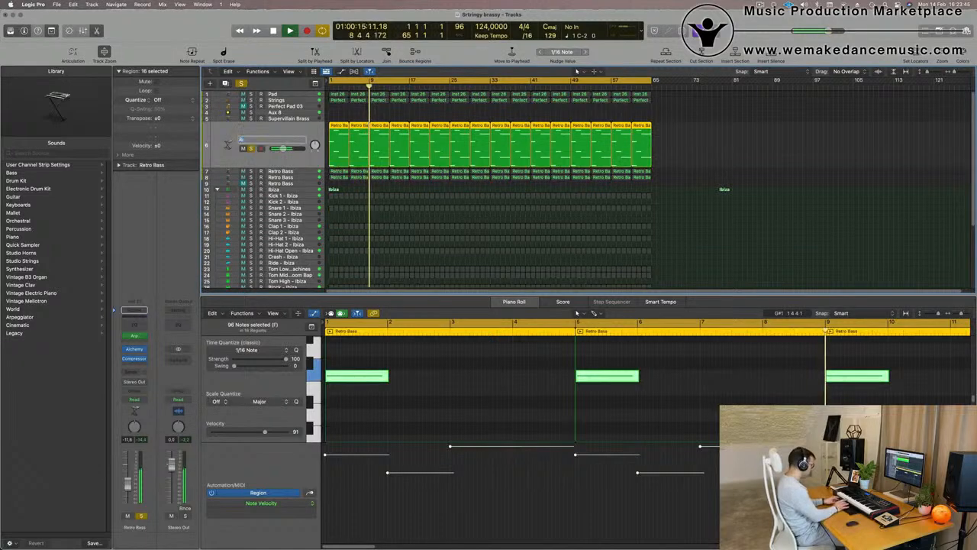
text(Arp)
key(Return)
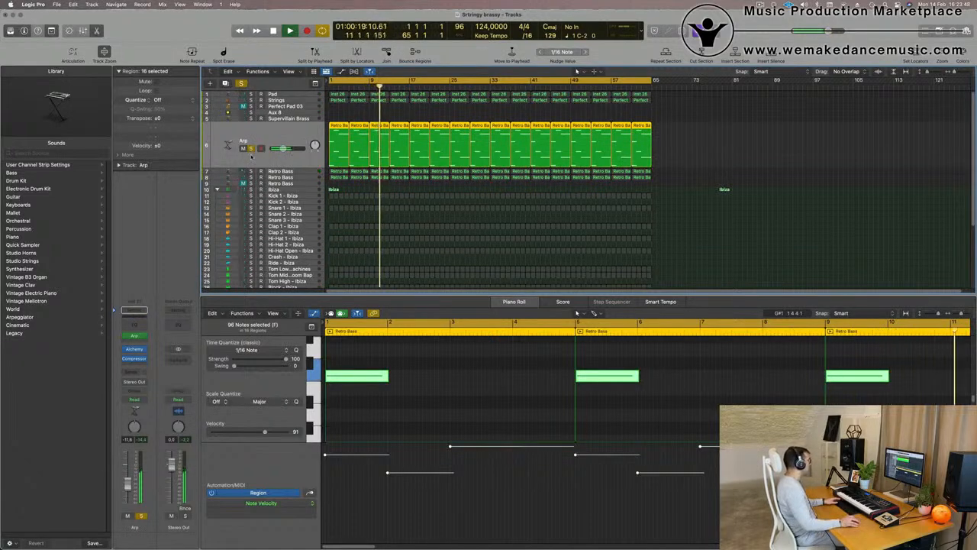
click(251, 149)
Solo the row 7 Retro Bass track to identify it, rename it as Chunky moog bass and turn its solo off
click(252, 172)
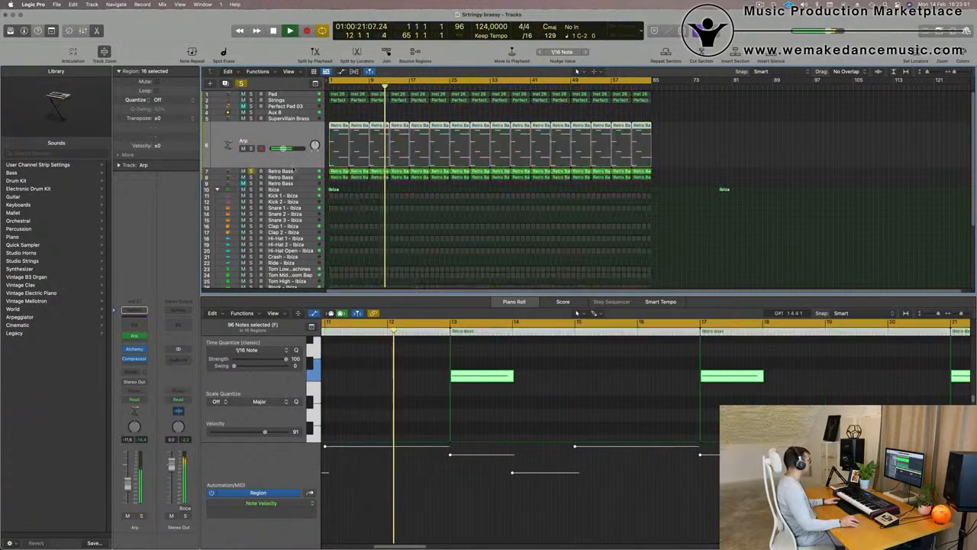
click(229, 172)
double_click(252, 148)
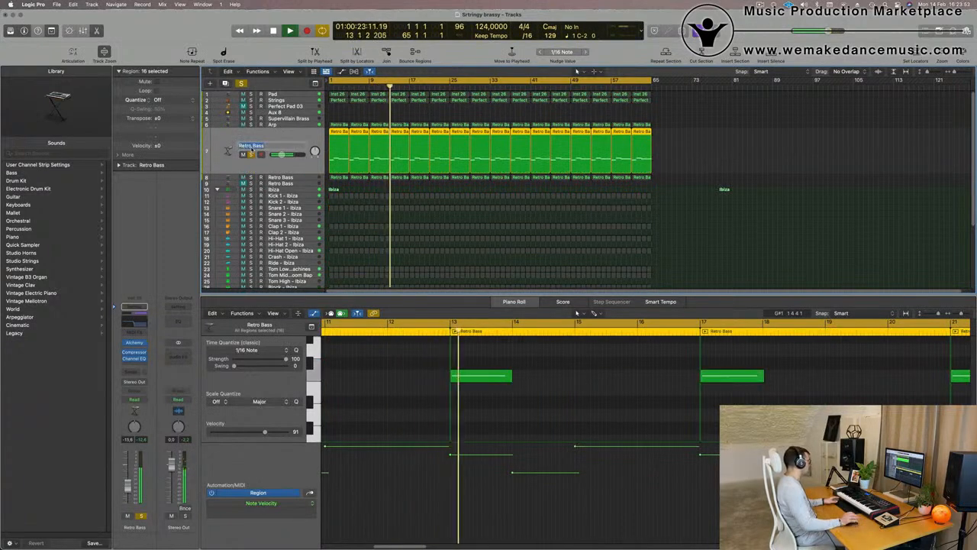
text(Chull)
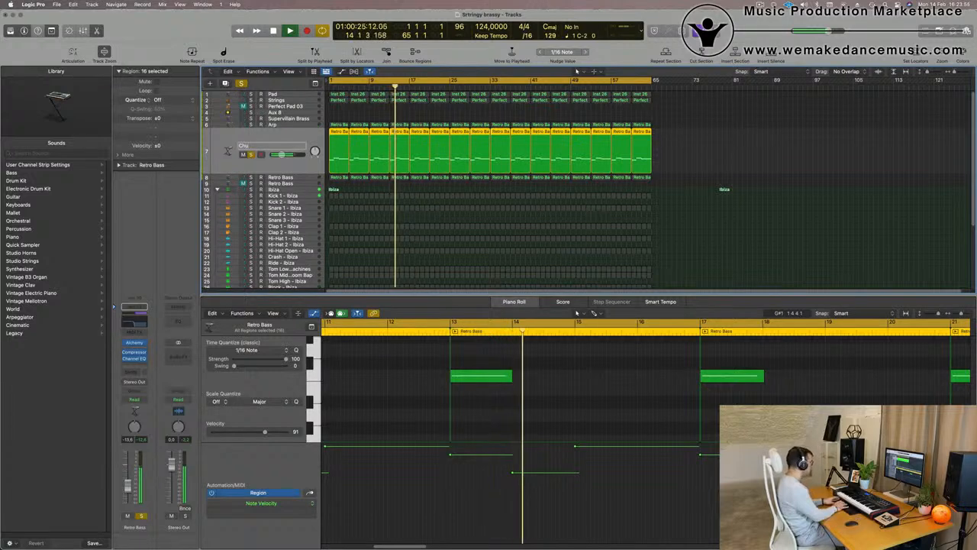
key(BackSpace)
key(BackSpace)
text(nk)
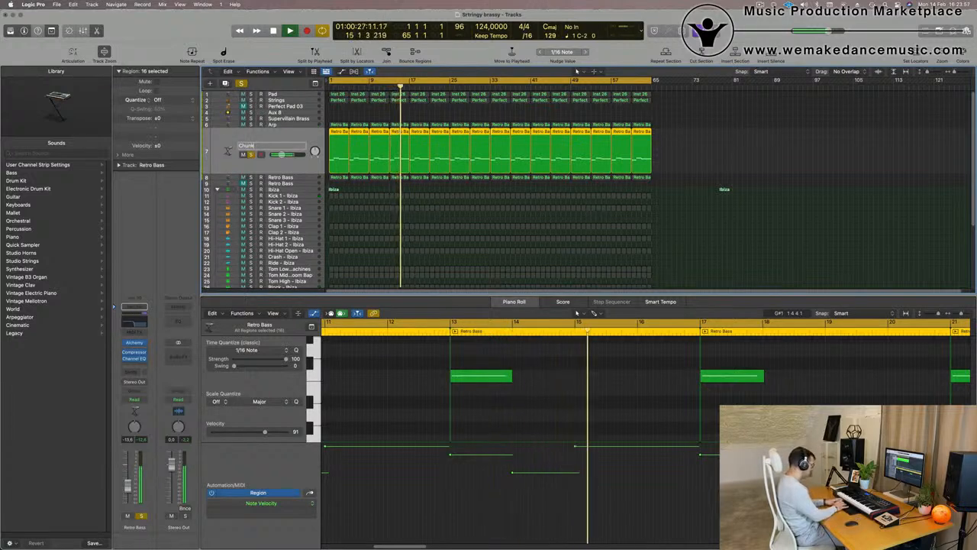
text(y moog bass)
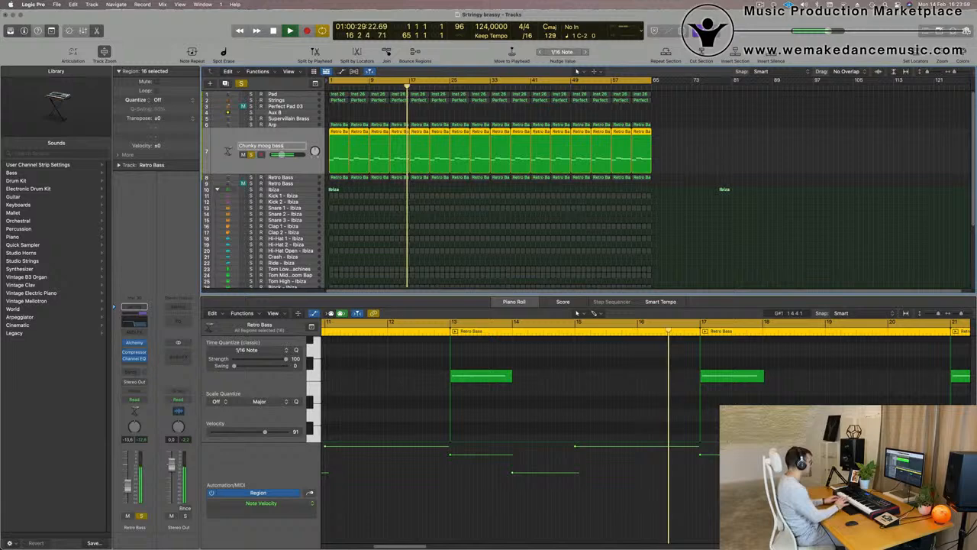
key(Return)
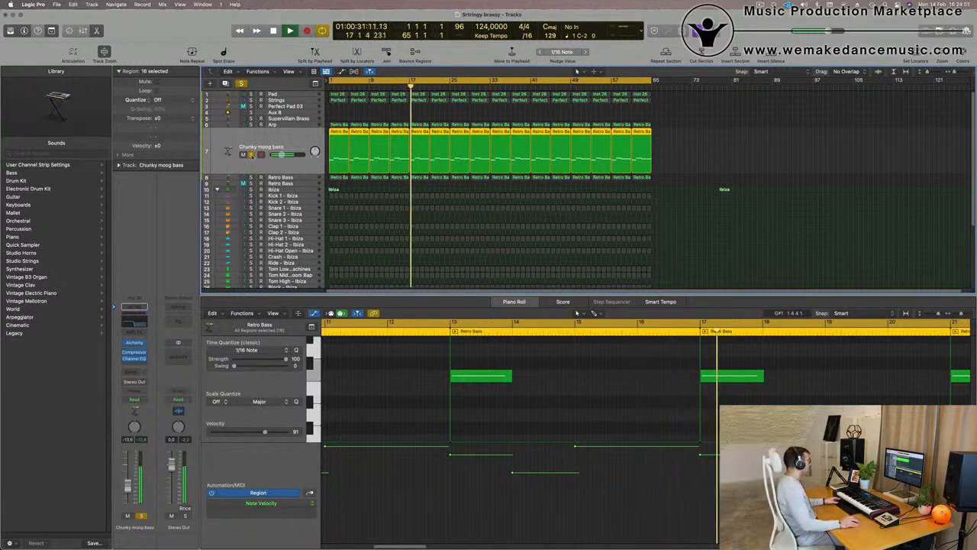
key(s)
Check the row 8 Retro Bass track from bar 1 and rename it as Brass Add
key(Return)
click(301, 179)
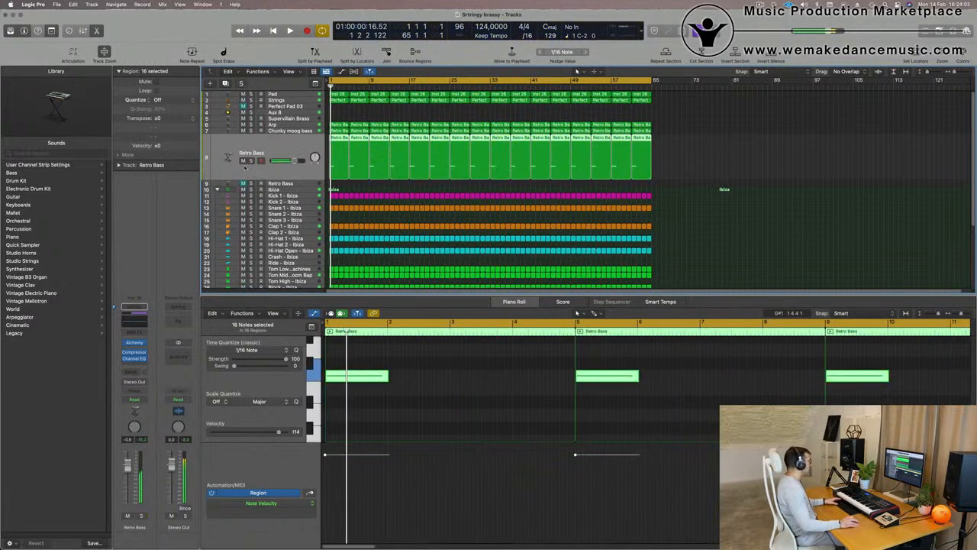
click(250, 161)
click(251, 161)
key(space)
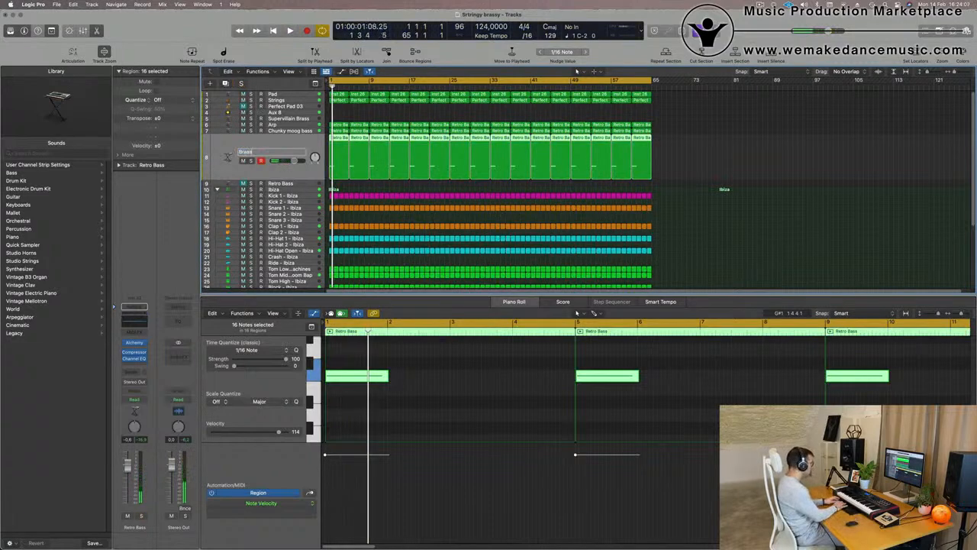
key(space)
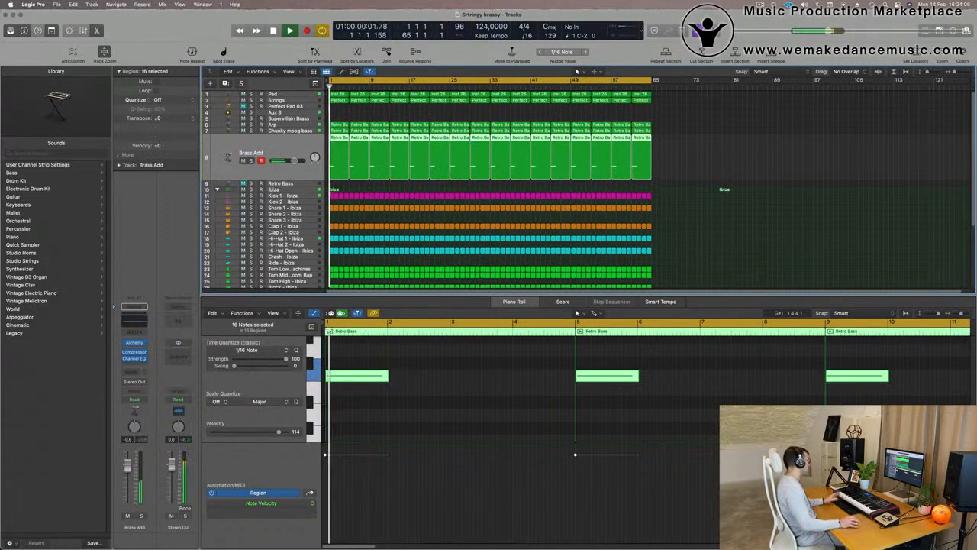
key(Return)
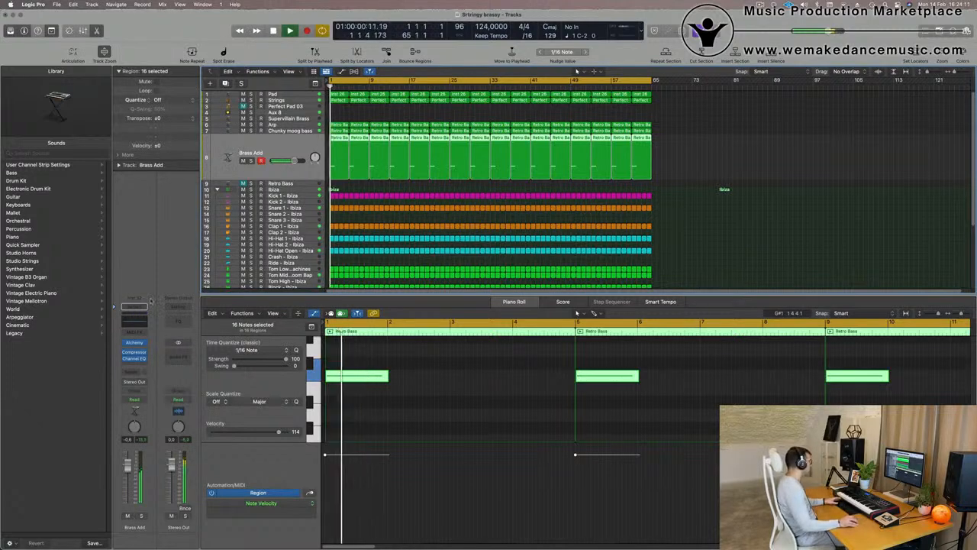
Enable the low-cut band in the Brass Add track's Channel EQ and set it to 150 Hz during playback
key(space)
key(v)
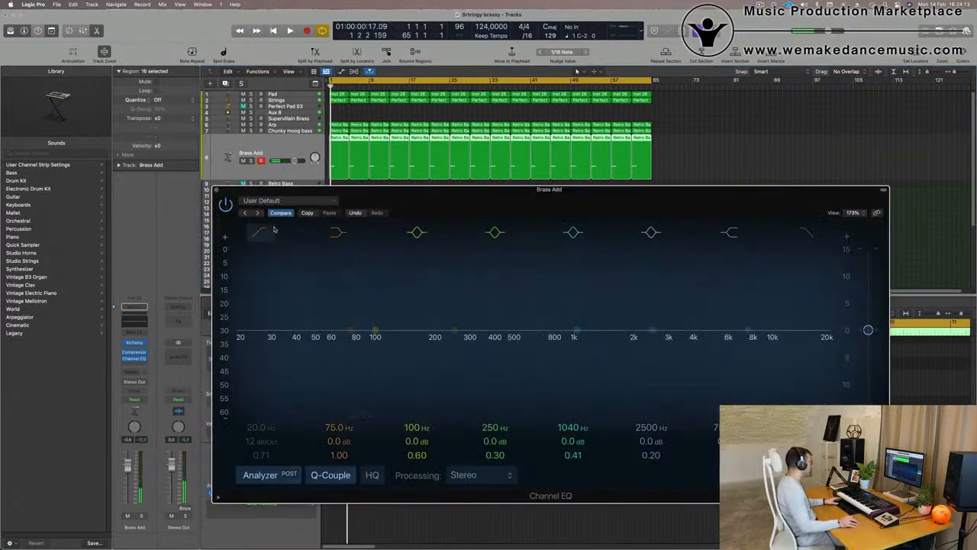
click(261, 232)
drag(297, 276, 478, 275)
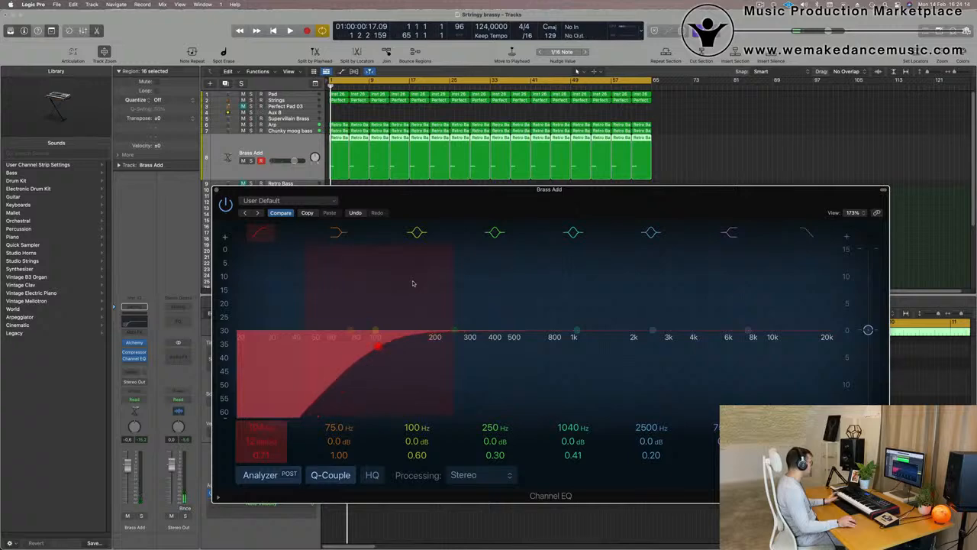
key(space)
drag(384, 351, 398, 346)
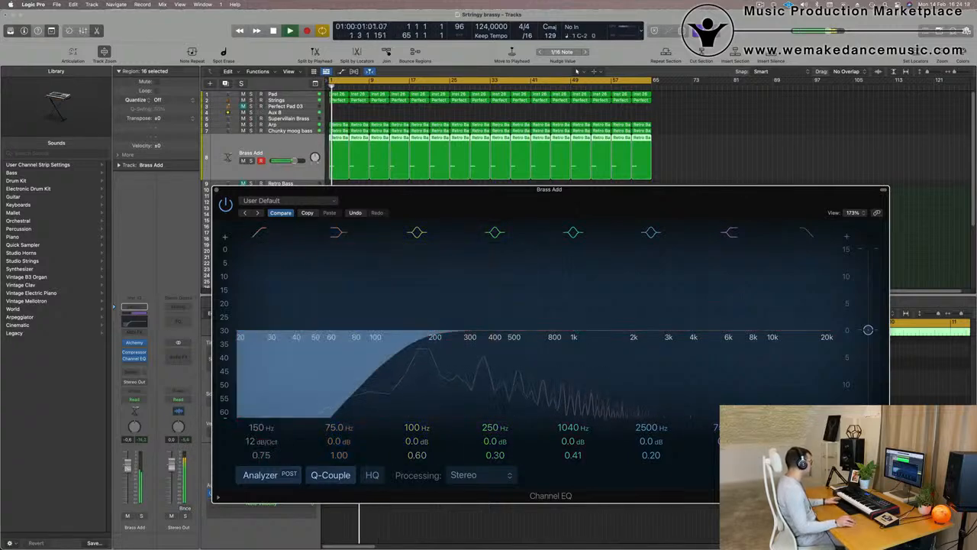
drag(449, 197, 815, 71)
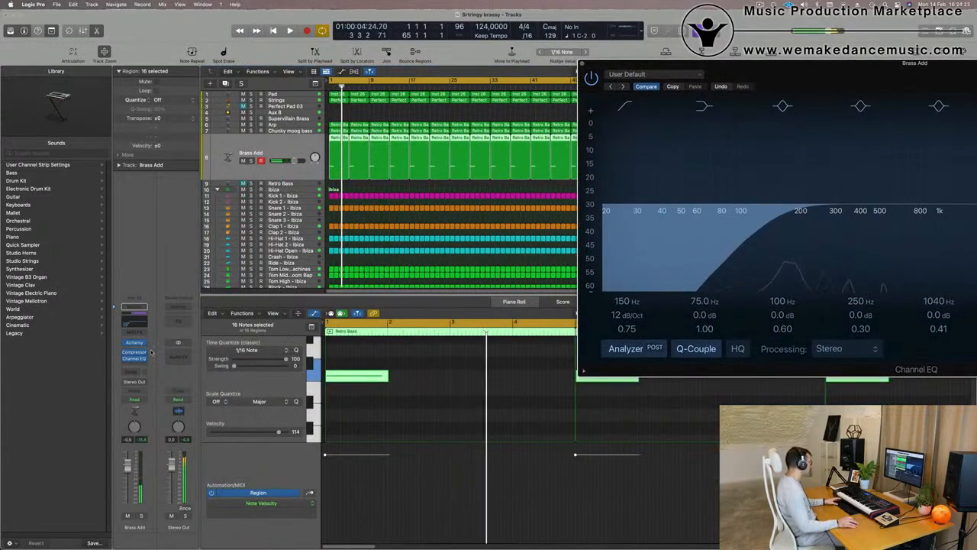
Add a send from Brass Add to Bus 4 (Aux 4), raise its send level and close the Channel EQ
click(134, 371)
mouse_move(134, 393)
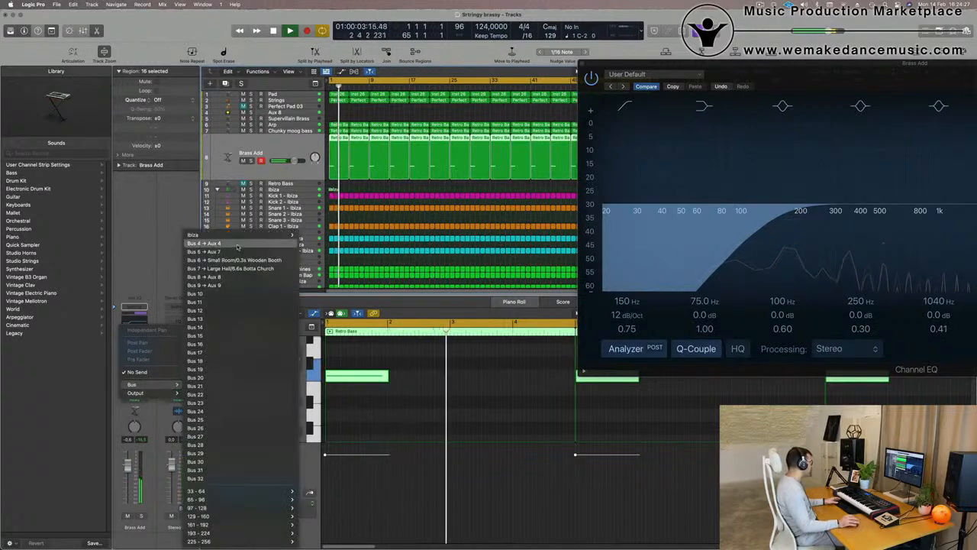
click(236, 246)
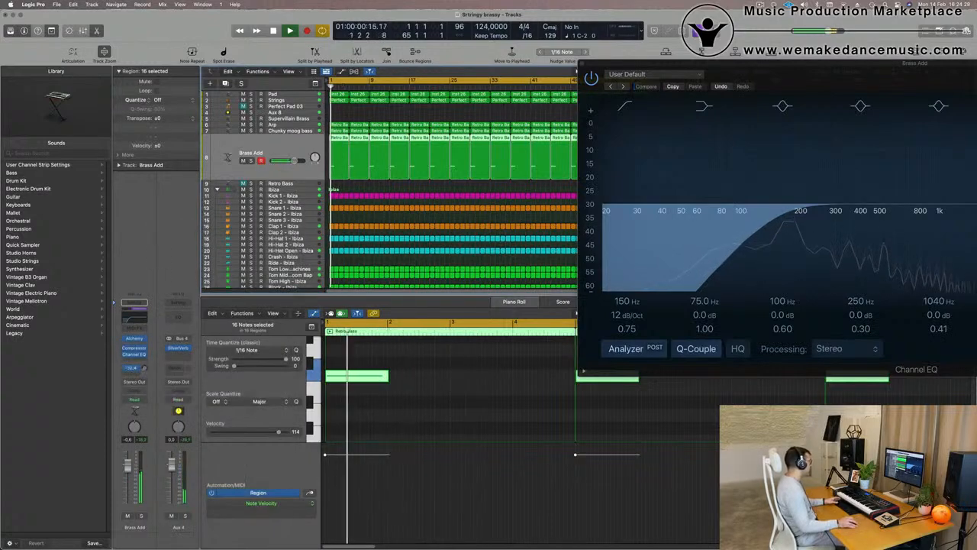
drag(145, 368, 145, 352)
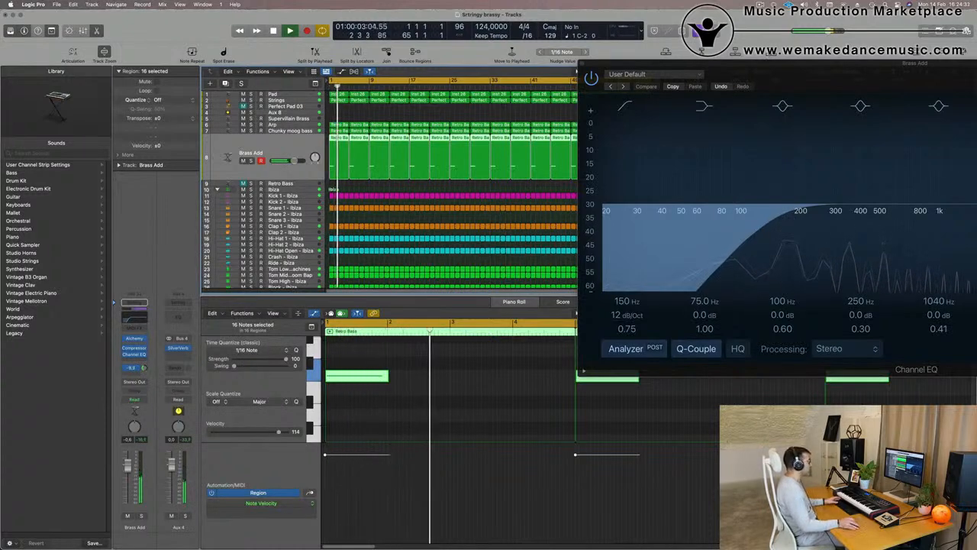
drag(800, 65, 296, 193)
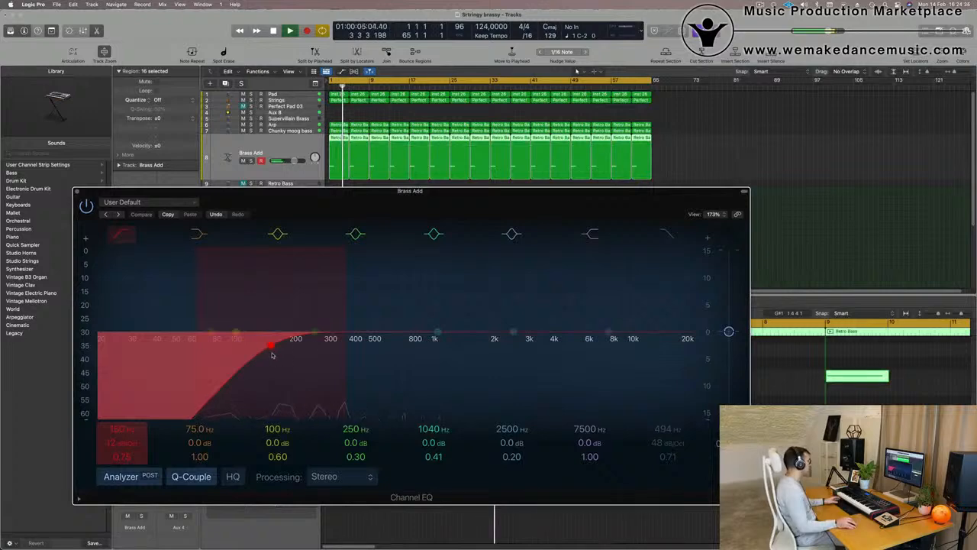
click(76, 191)
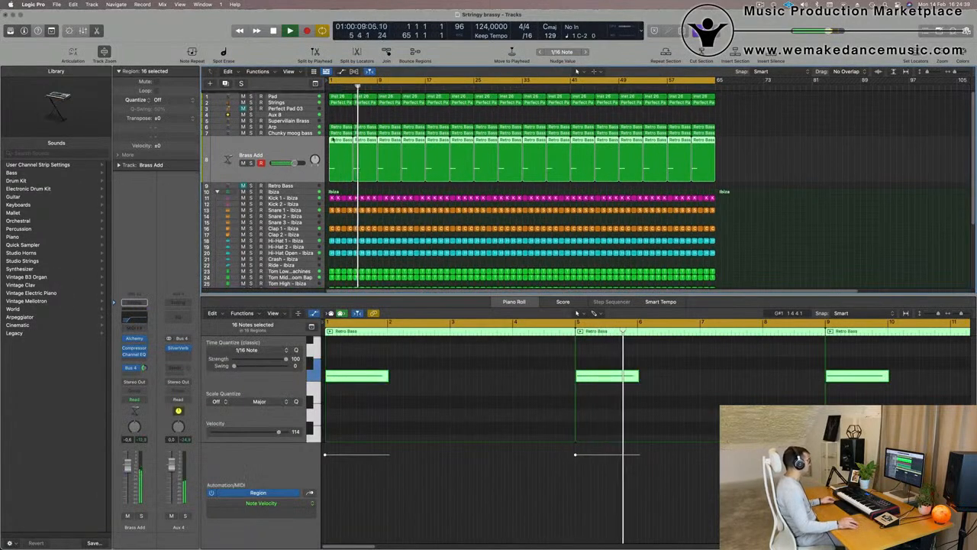
Show the secondary ruler in the arrangement and shorten the project so it ends at bar 66
scroll(423, 216, up, 2)
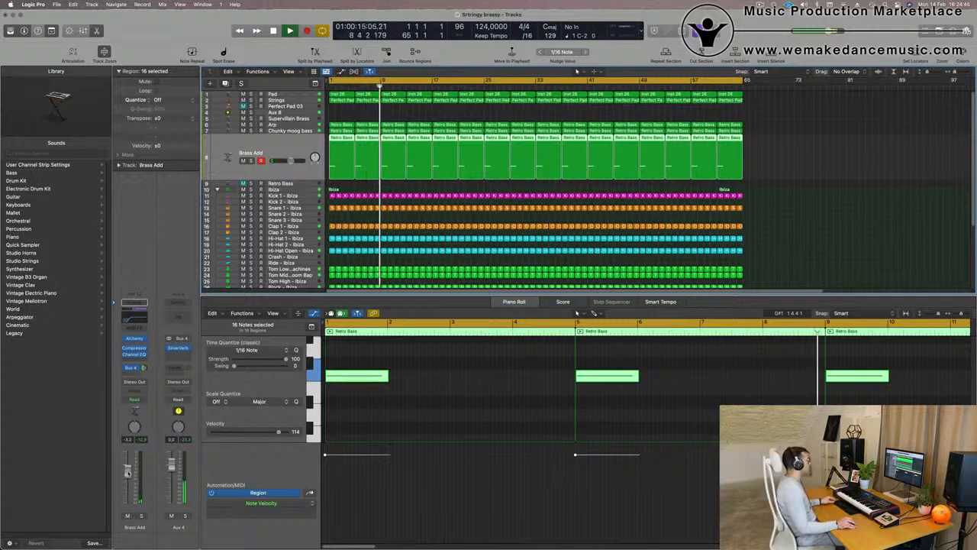
scroll(534, 183, down, 2)
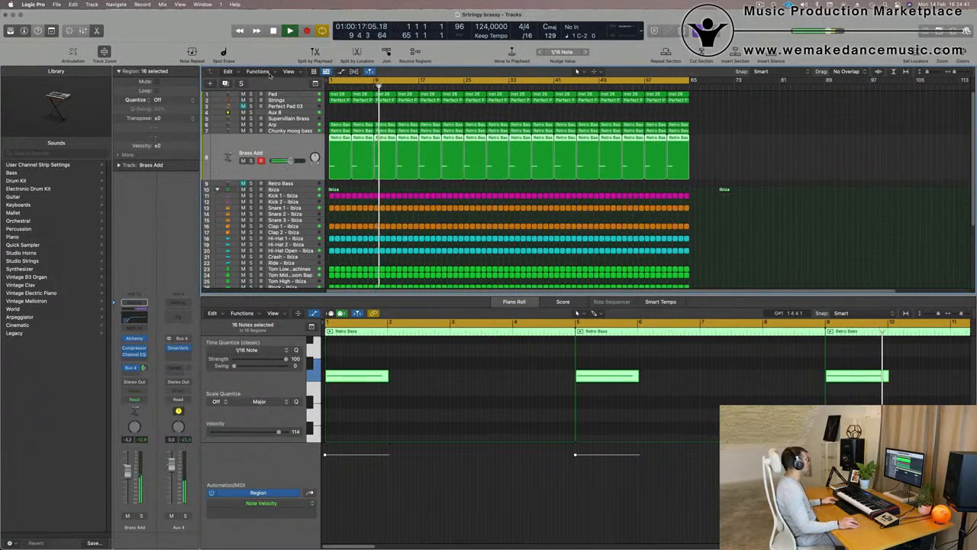
click(294, 73)
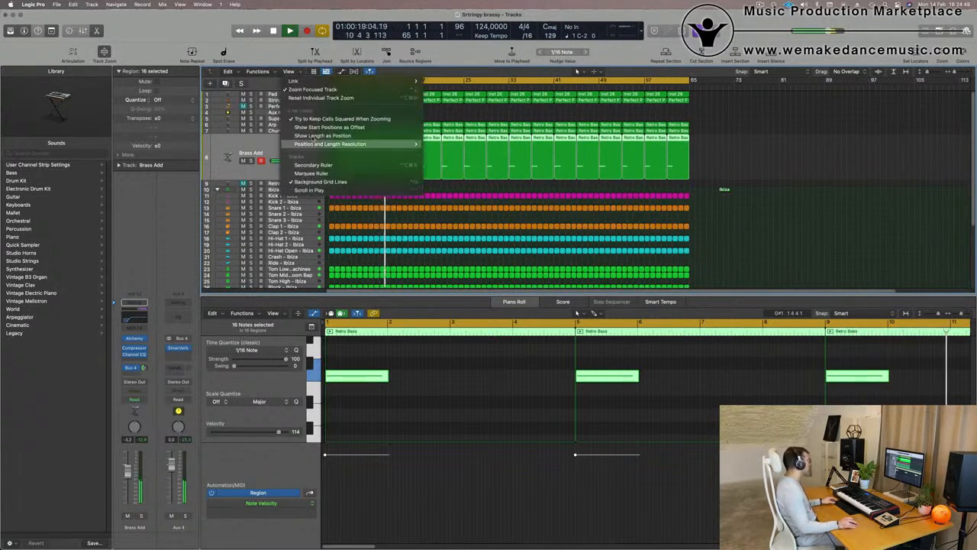
click(313, 165)
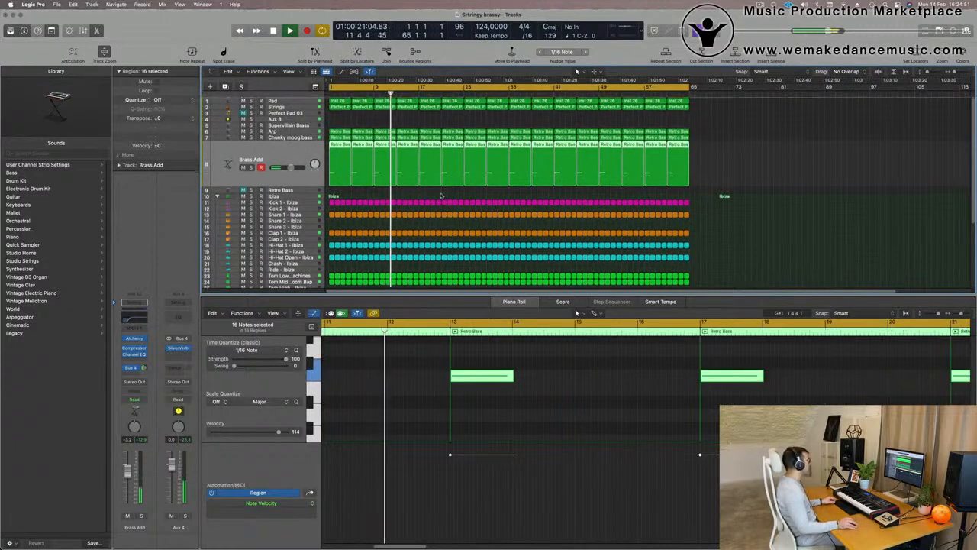
scroll(428, 191, up, 1)
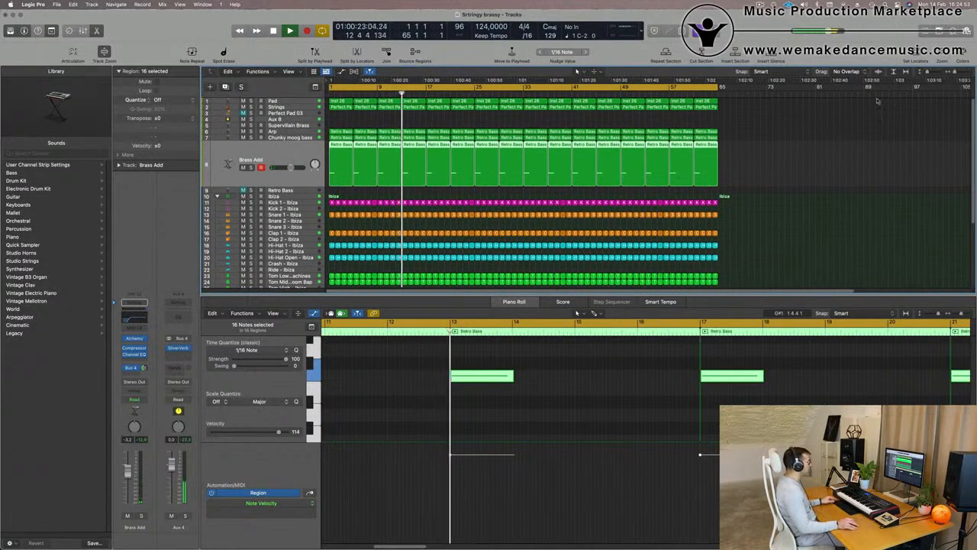
scroll(577, 71, down, 1)
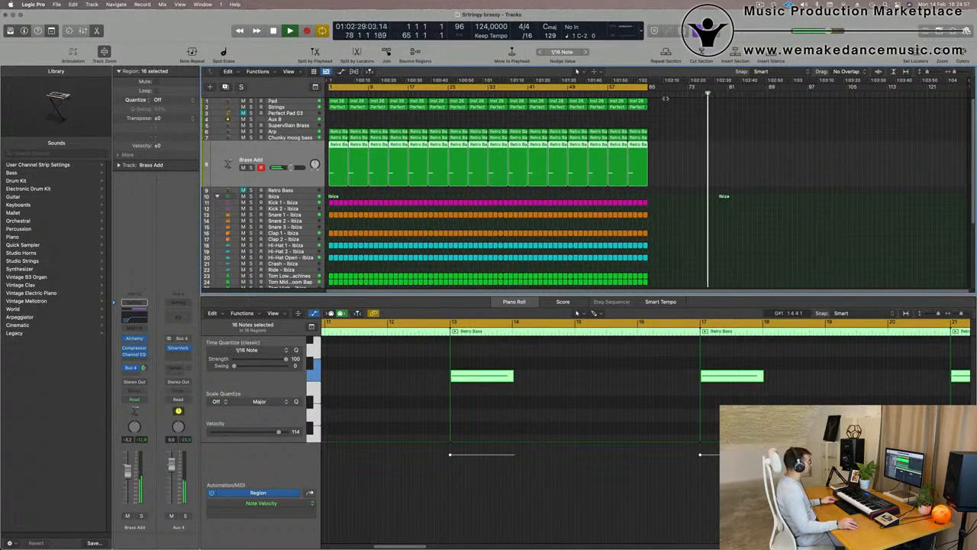
drag(969, 80, 655, 105)
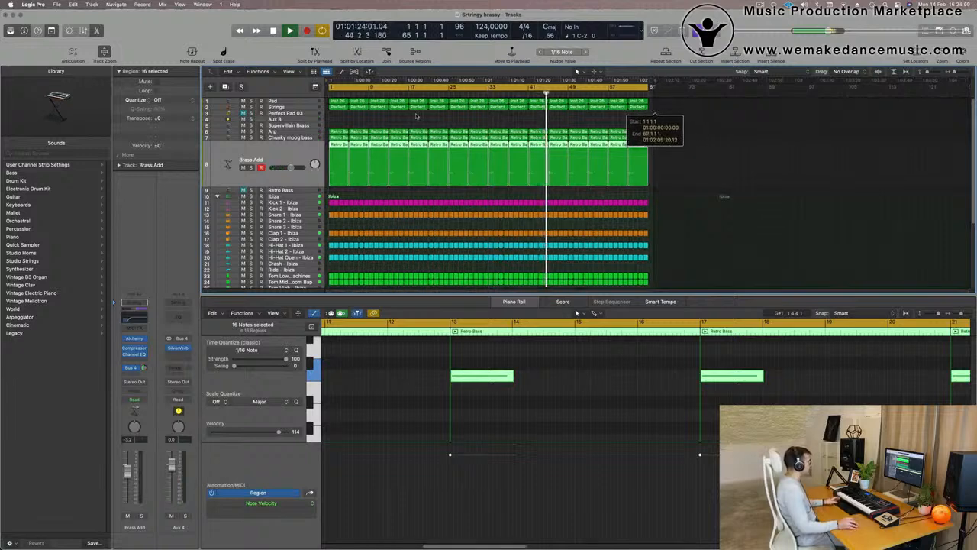
key(Return)
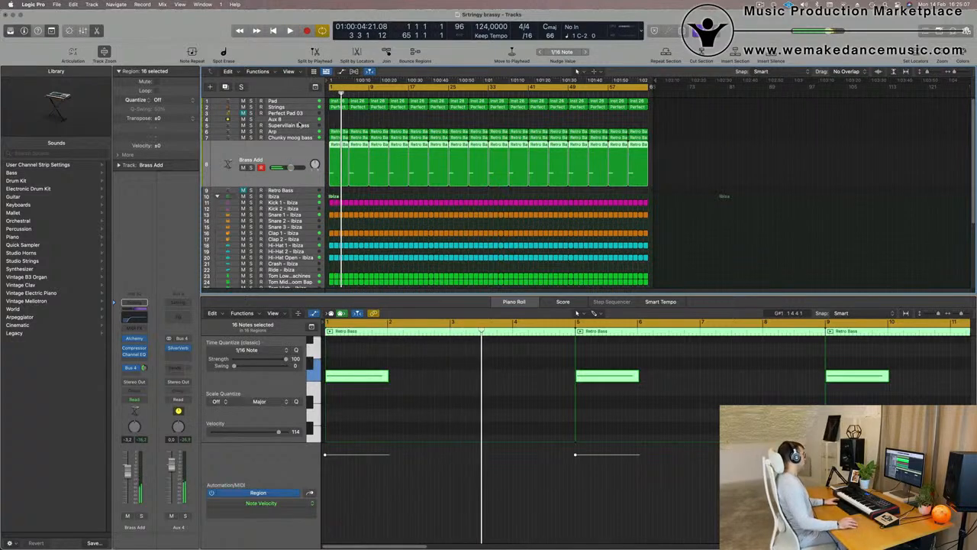
Copy all Strings regions onto the empty Perfect Pad 03 track in row 3, starting at bar 1
key(Return)
key(space)
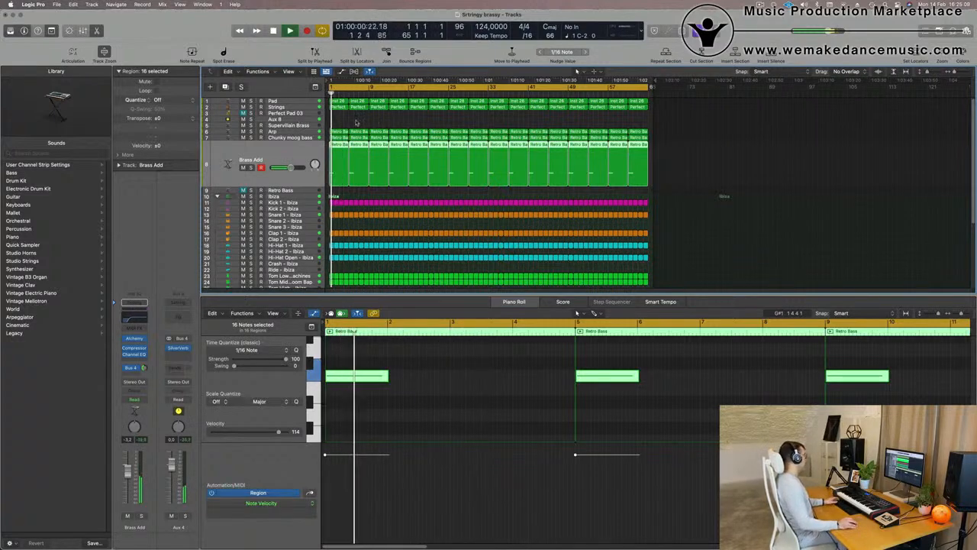
click(339, 108)
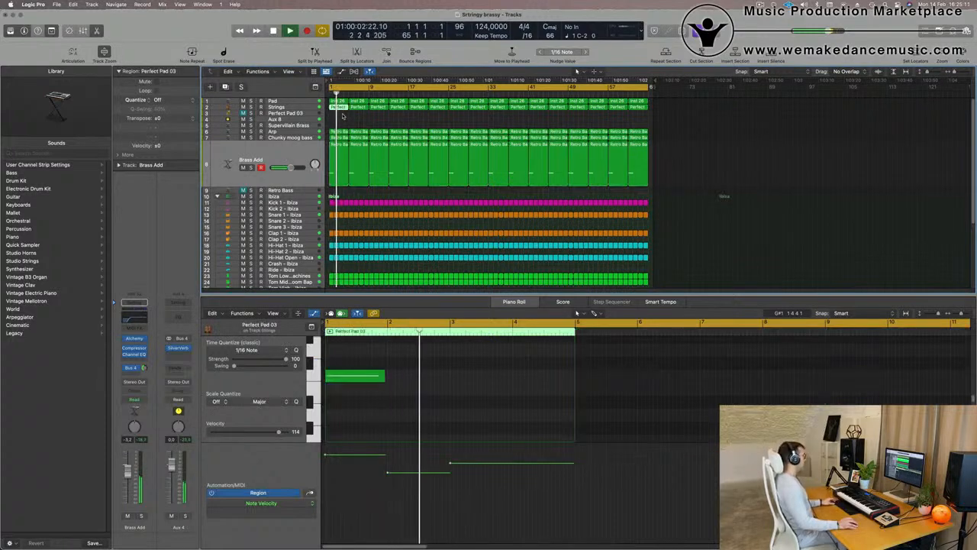
key(ctrl+shift+f)
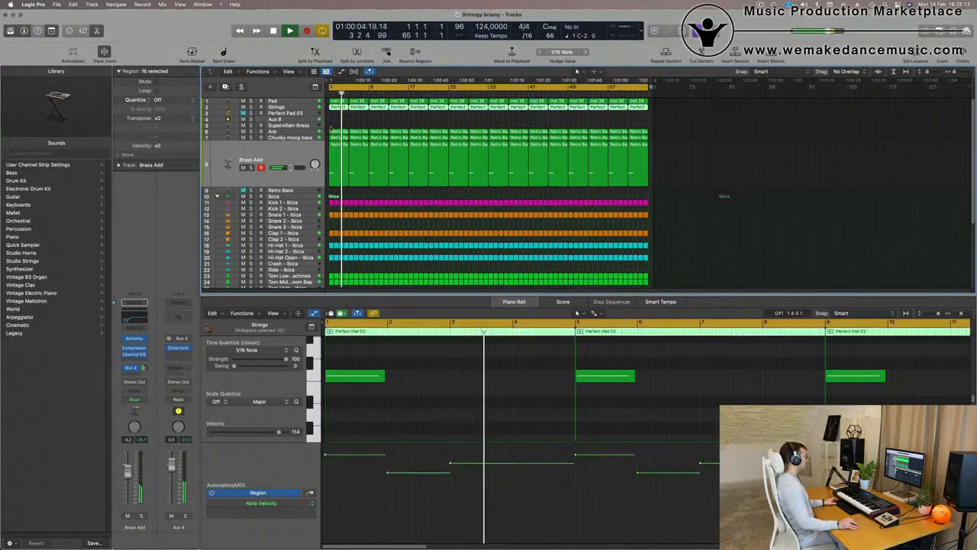
click(278, 115)
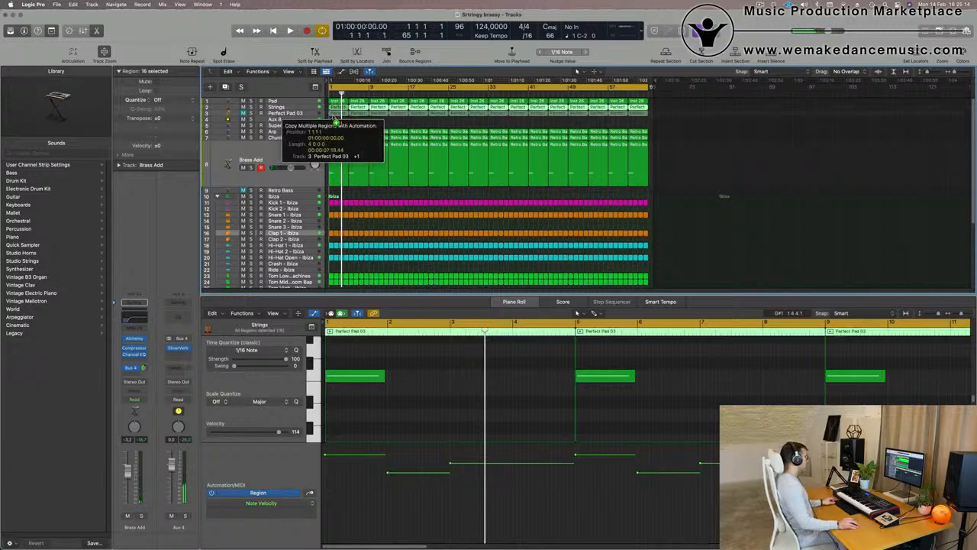
Unmute the Perfect Pad 03 French horn track, check it briefly in solo from bar 1 and bring its notes into view
click(242, 138)
key(Return)
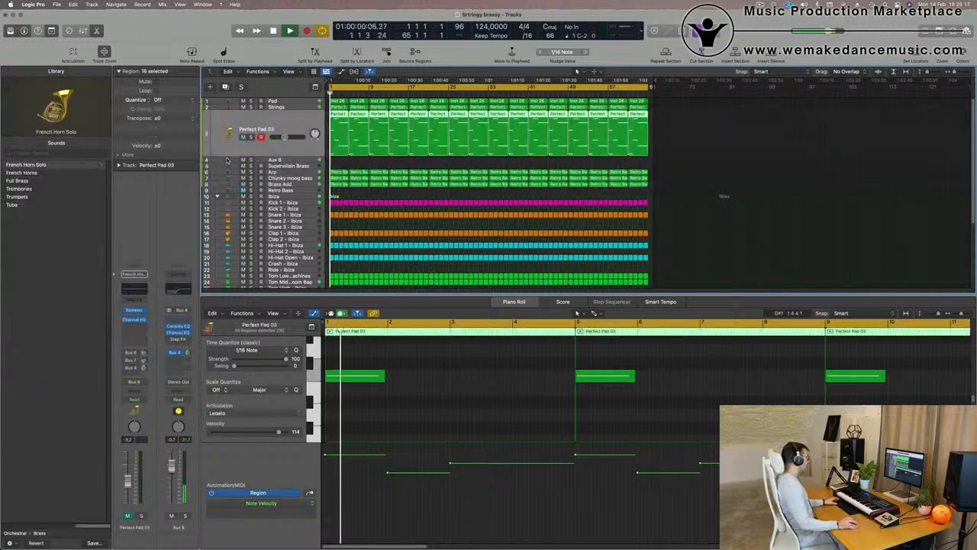
key(space)
click(140, 516)
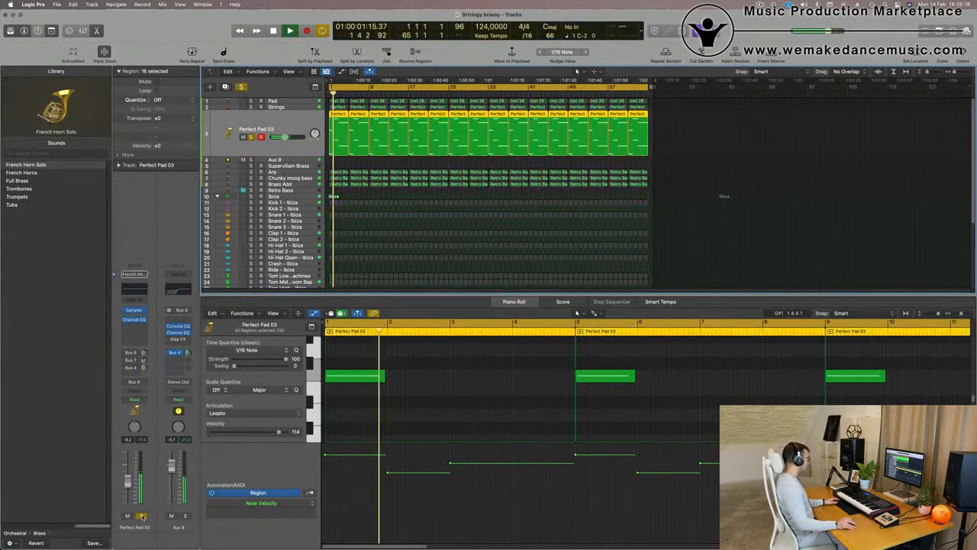
click(141, 516)
scroll(401, 422, down, 5)
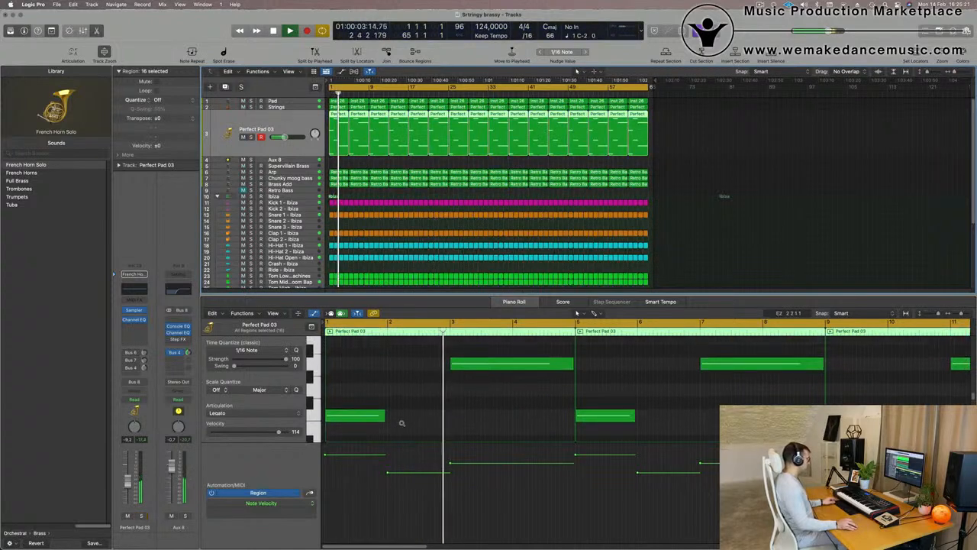
scroll(402, 422, down, 3)
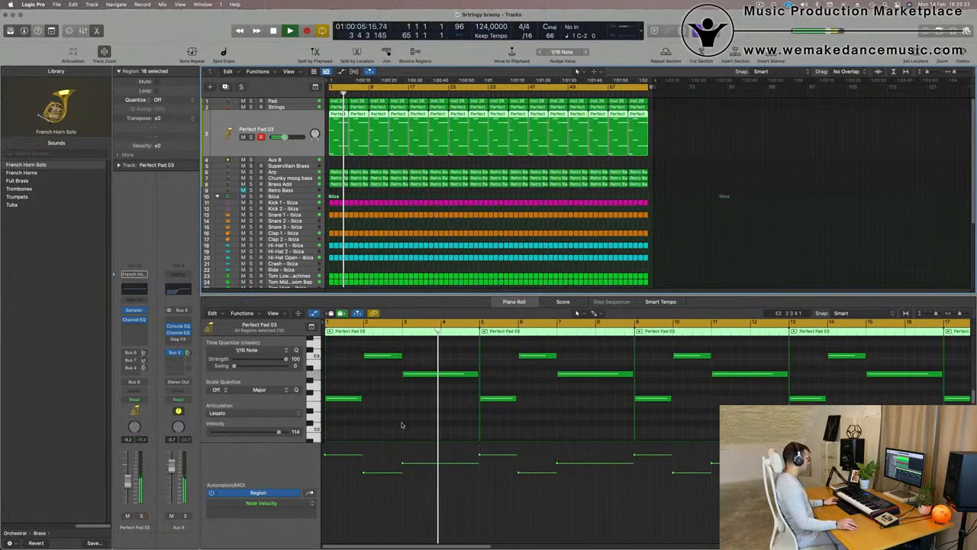
Try transposing all notes in the Perfect Pad 03 regions, listen from bar 1, and undo the change
key(super+a)
key(Delete)
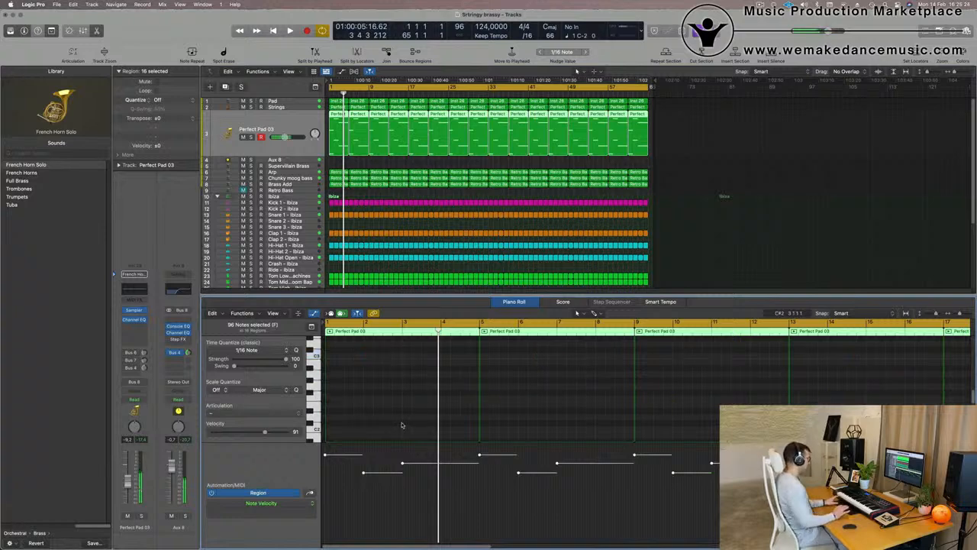
key(space)
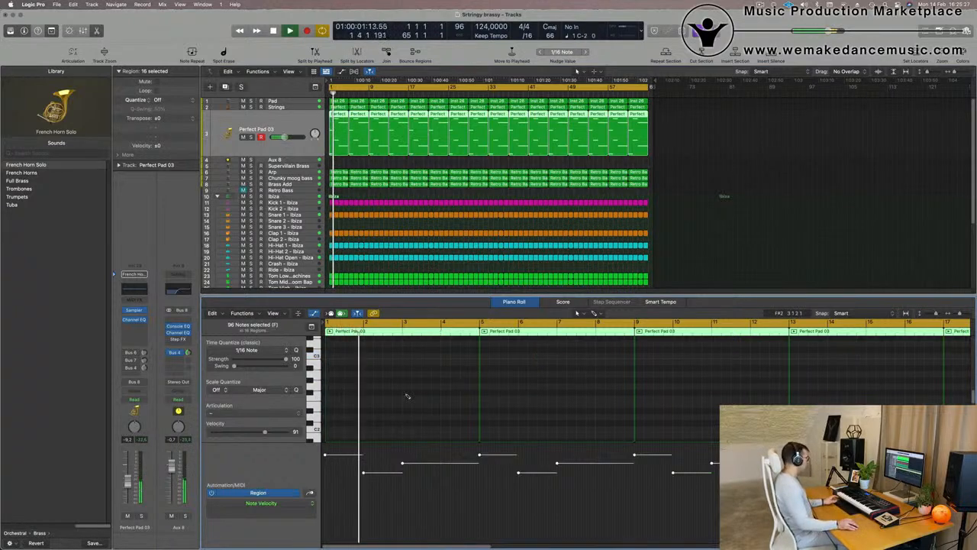
key(space)
key(super+z)
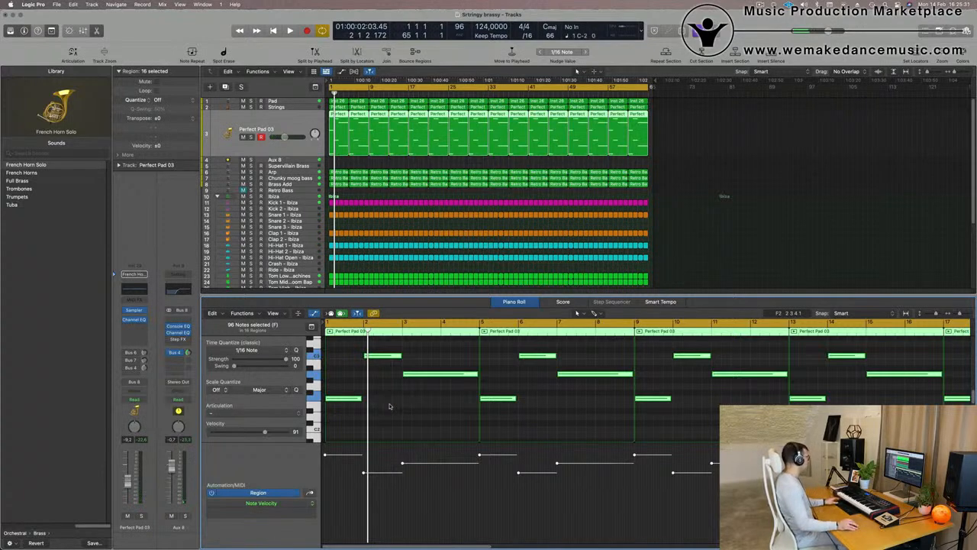
Play from bar 1, comparing Perfect Pad 03 in solo and in the full mix, and set its volume to about -9.4 dB
click(388, 406)
key(space)
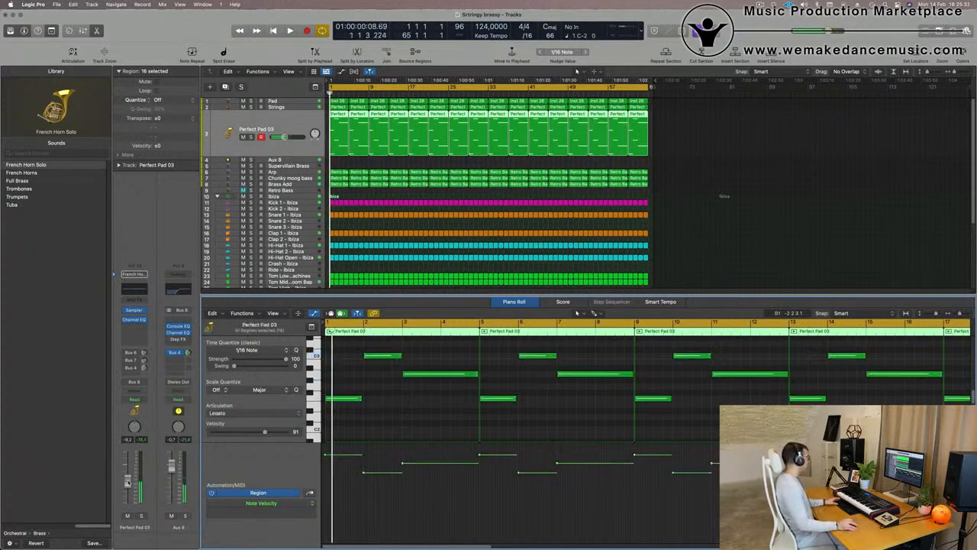
click(140, 516)
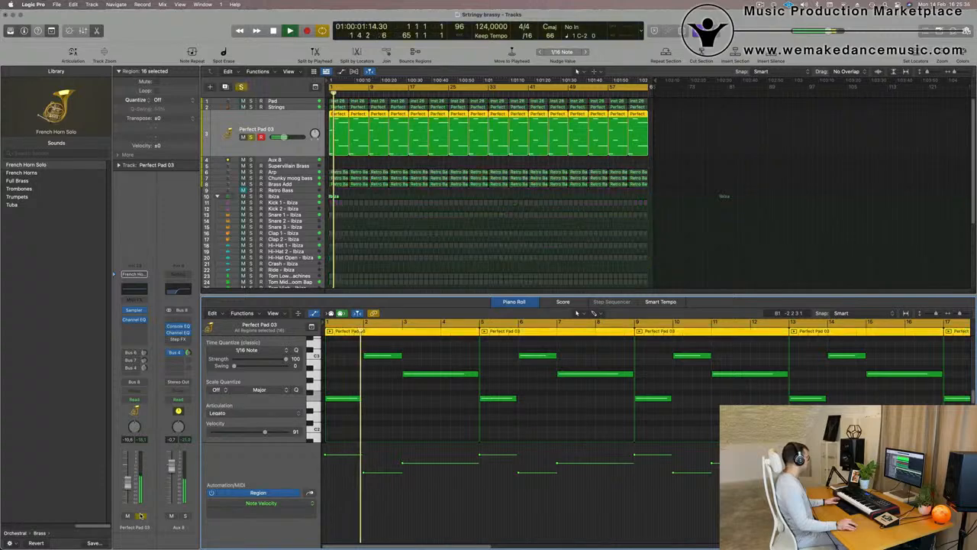
click(140, 516)
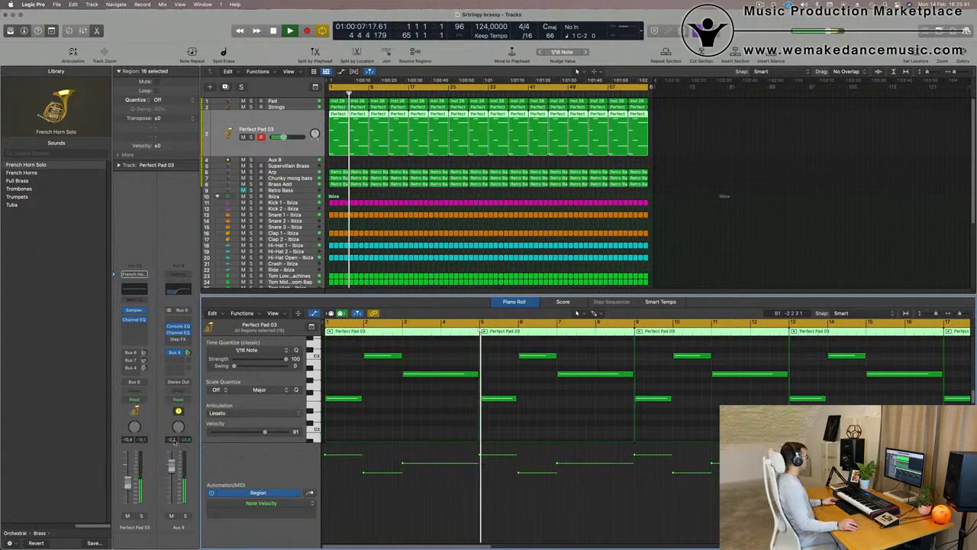
click(142, 517)
click(142, 516)
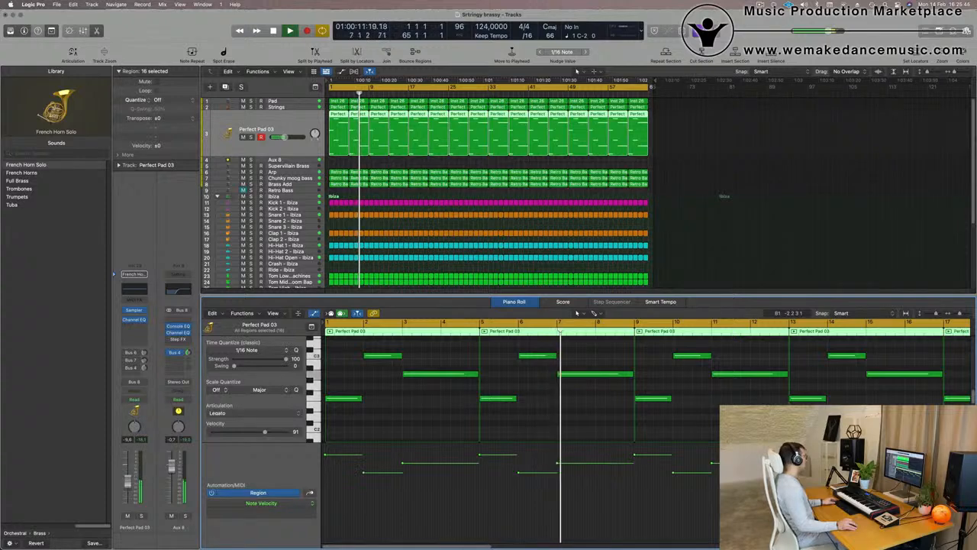
Look over the mixer levels, return to the full-length arrangement and deselect the Perfect Pad 03 regions
scroll(481, 221, down, 1)
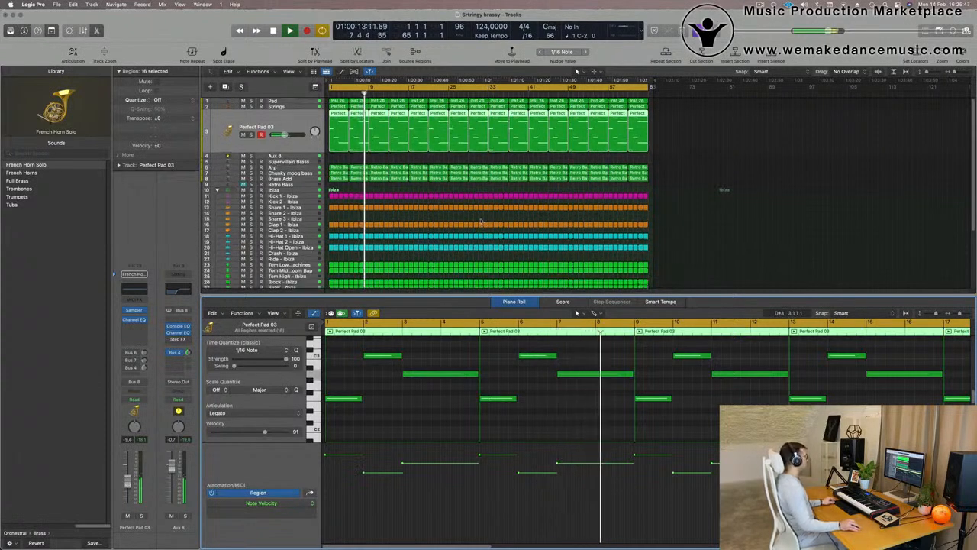
key(x)
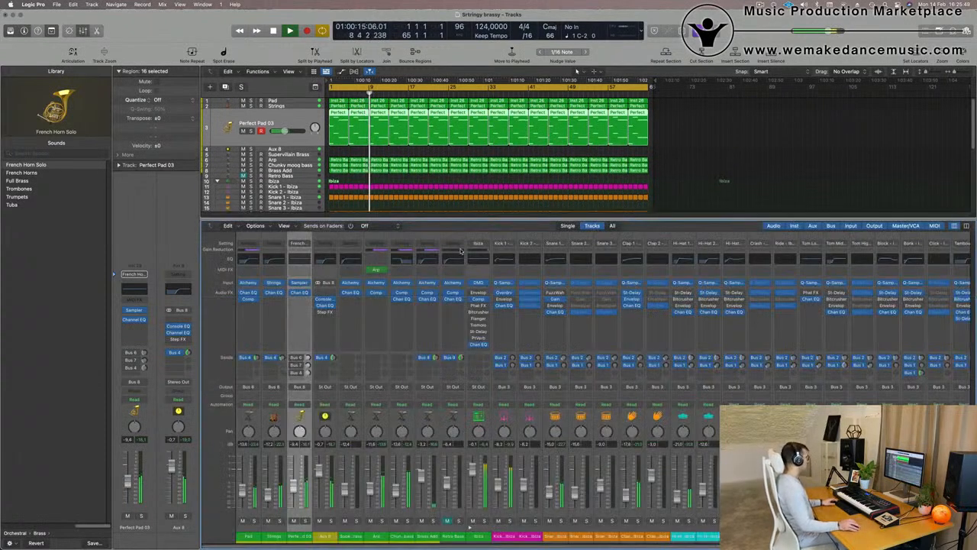
key(x)
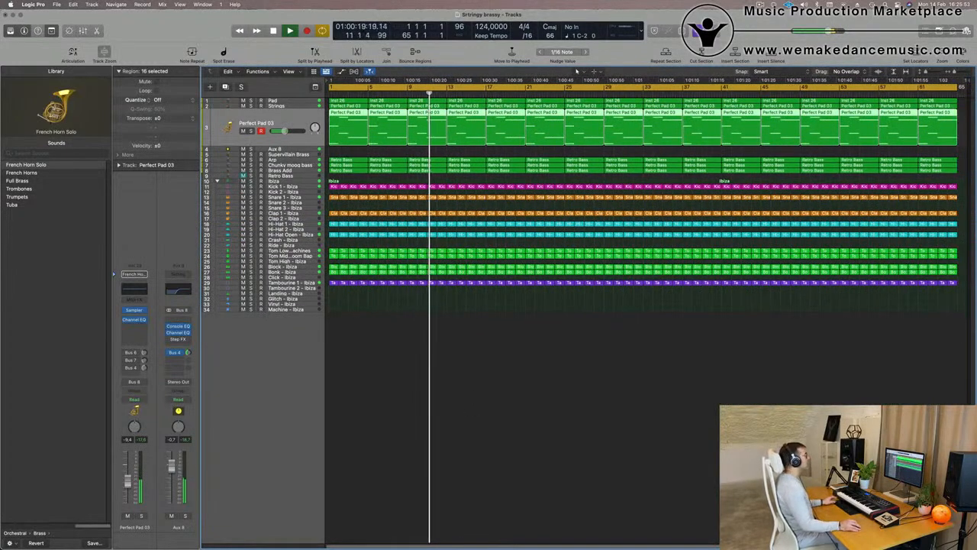
click(556, 375)
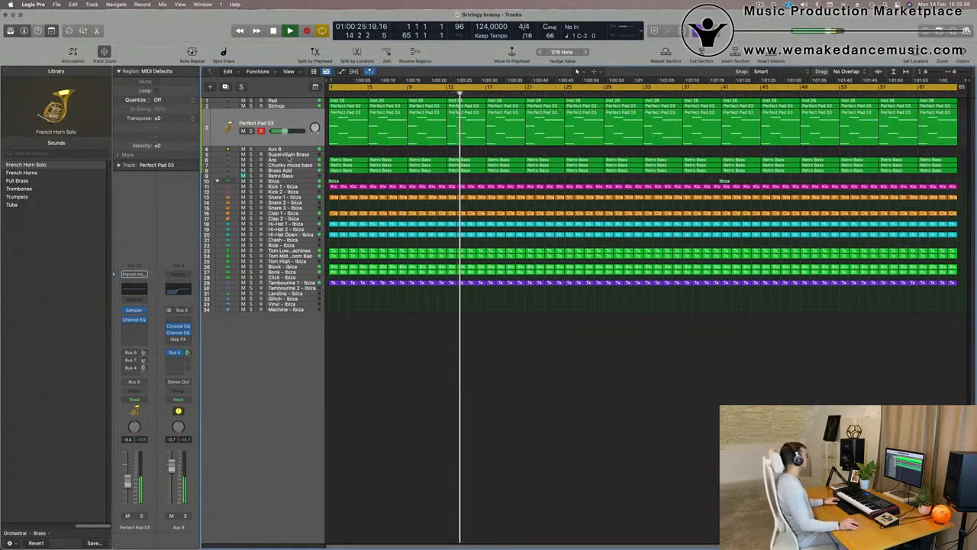
Add a send from the Supervillain Brass track to Bus 4 (Aux 4), raise its level and restart playback from bar 1
click(286, 155)
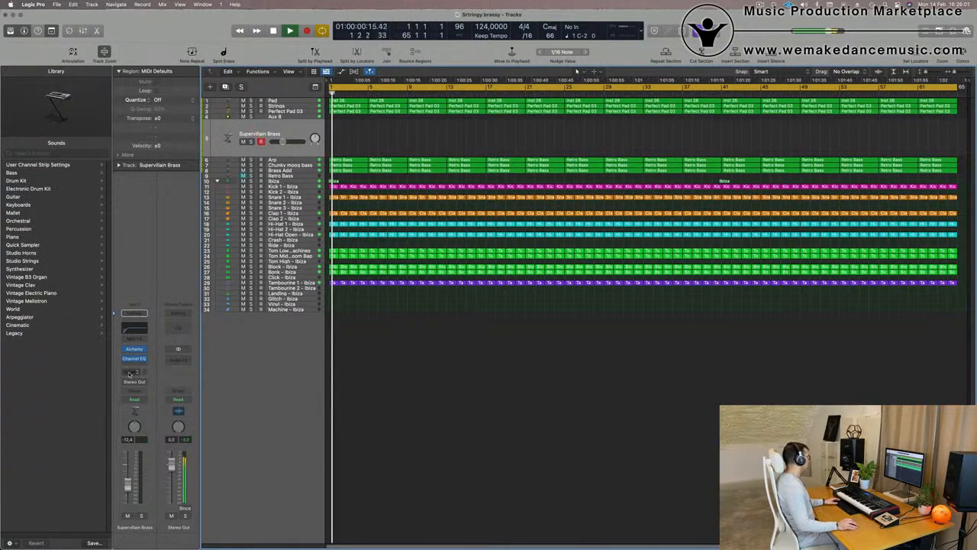
click(131, 373)
mouse_move(132, 384)
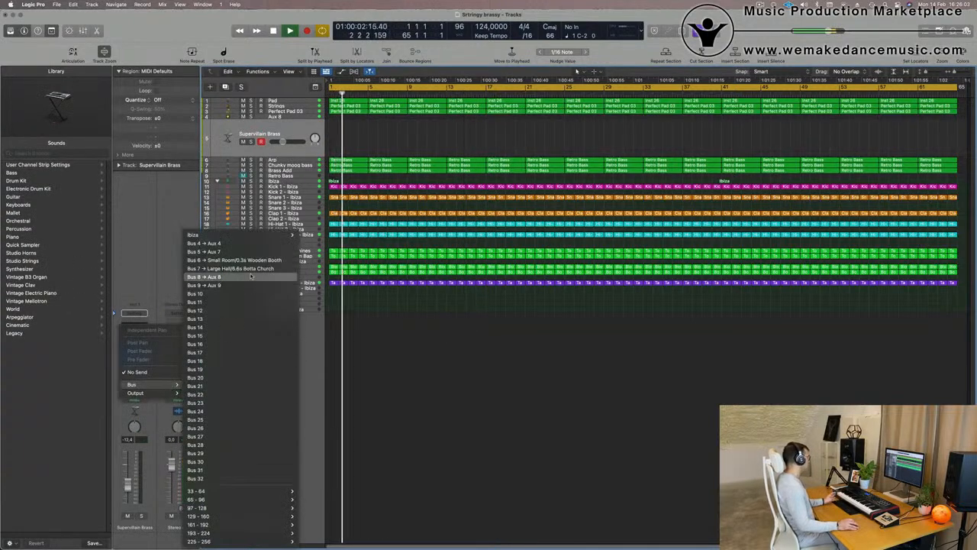
click(229, 244)
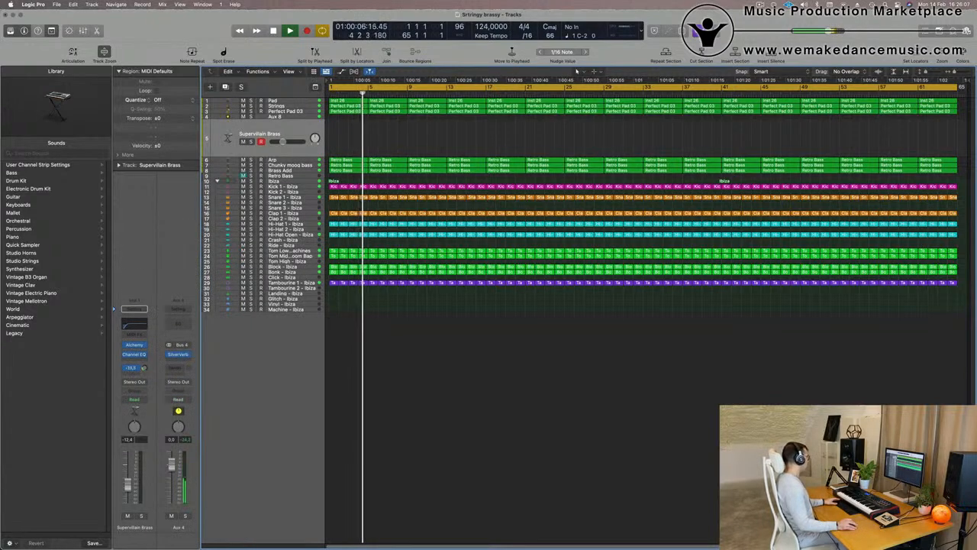
key(Return)
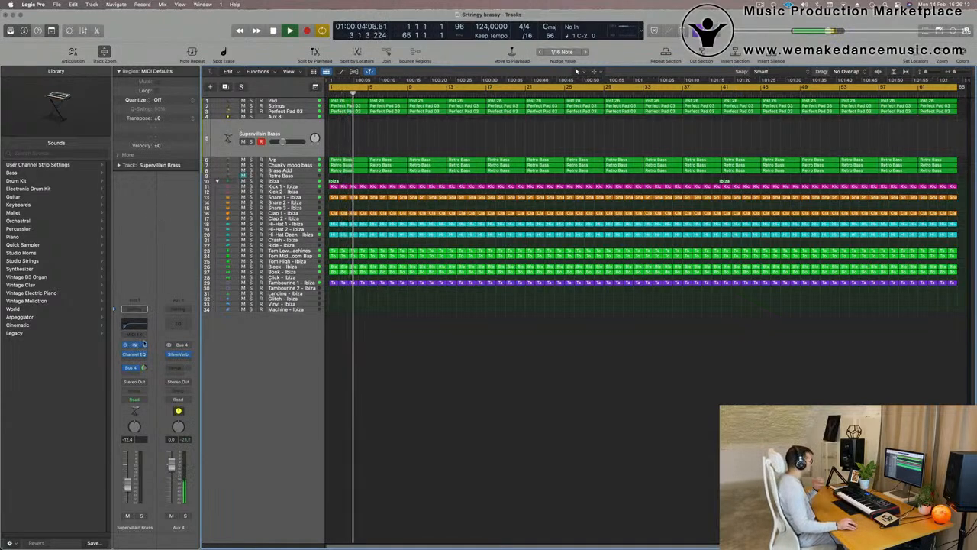
Open Alchemy on the Supervillain Brass track, load the Vox Box Synth preset from Leads and try its Phased variation
click(135, 344)
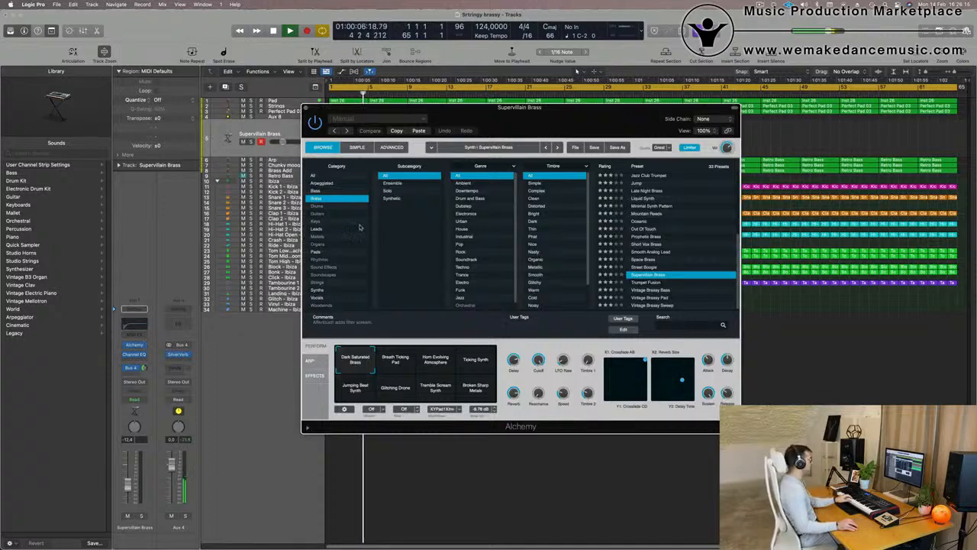
scroll(688, 234, up, 3)
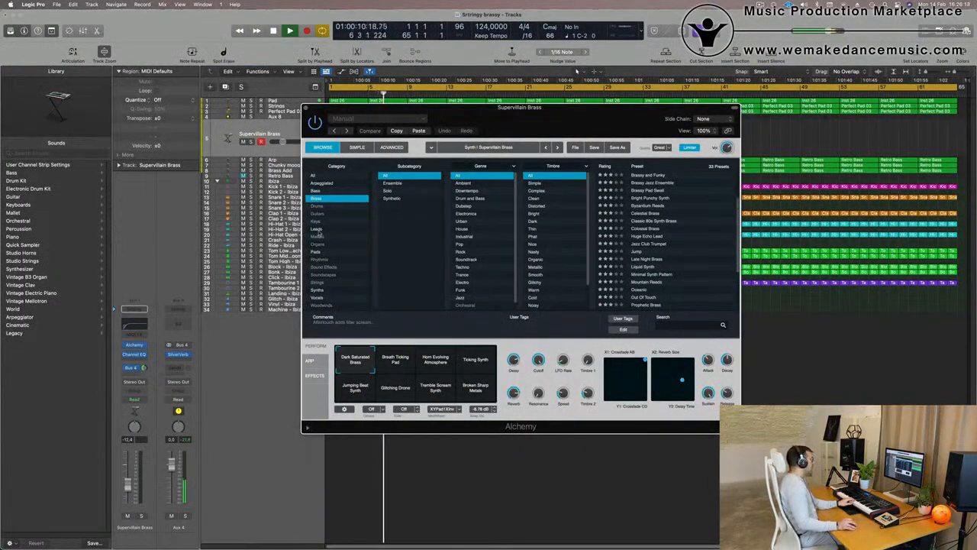
click(321, 229)
scroll(666, 205, down, 6)
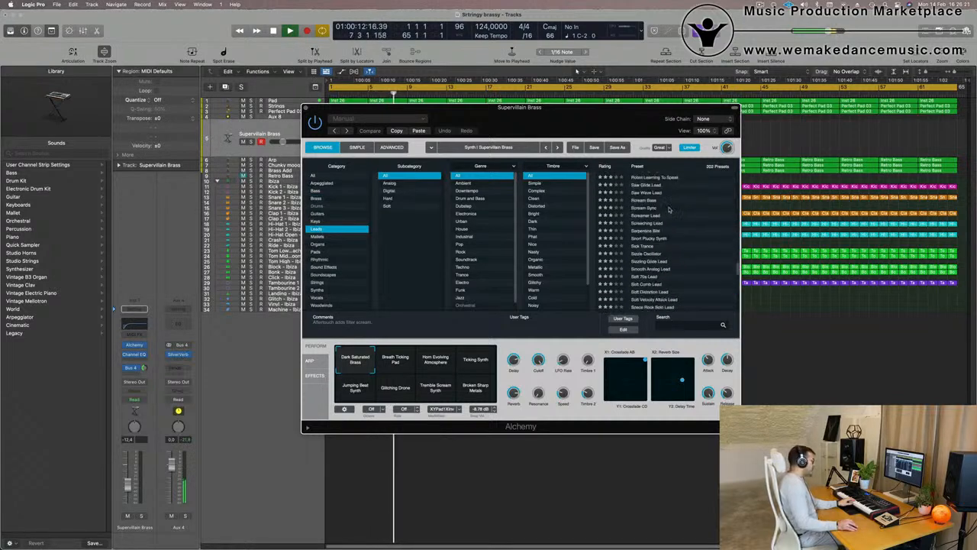
click(644, 237)
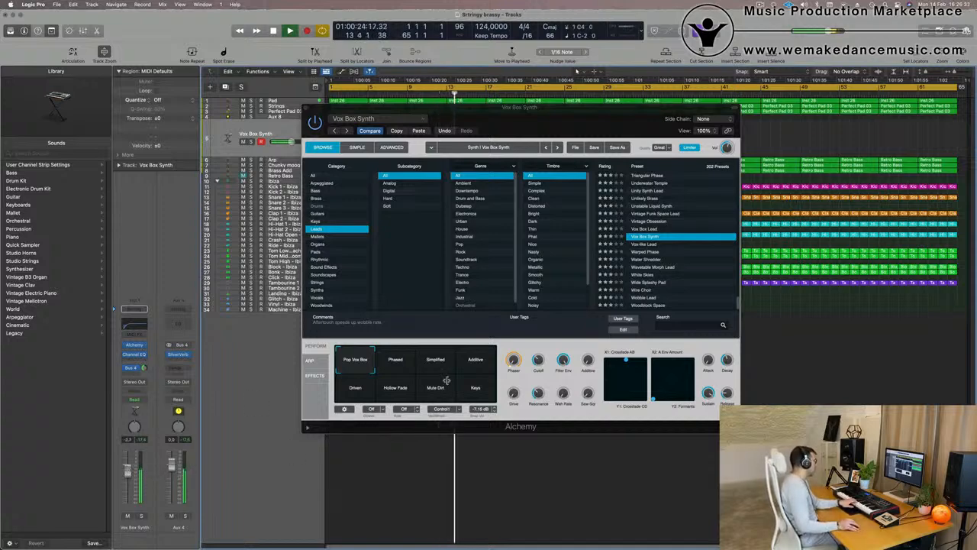
click(395, 360)
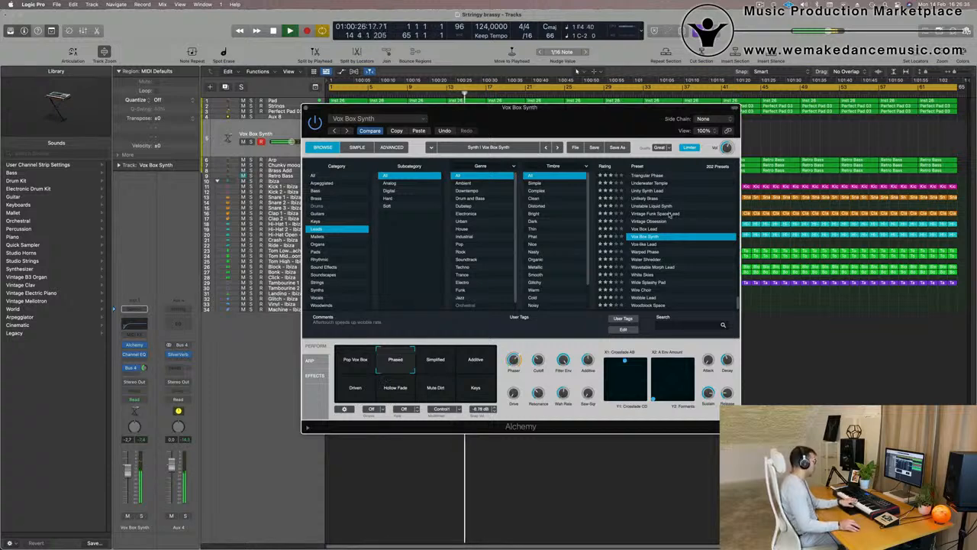
Load the Water Shredder lead preset and audition its Funky Shredder, Narrow Destruction, Clean Splash and Buzz Saw 2 variations
click(645, 260)
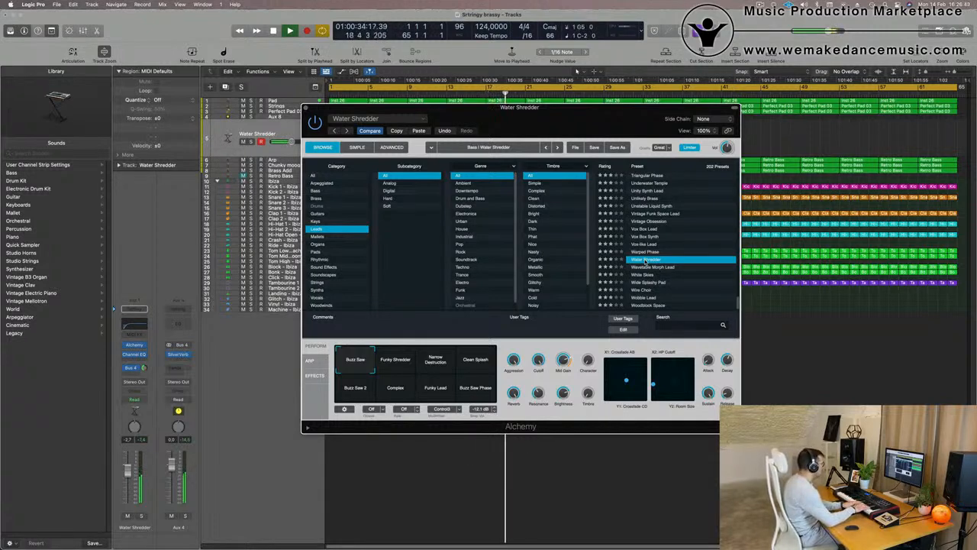
click(403, 361)
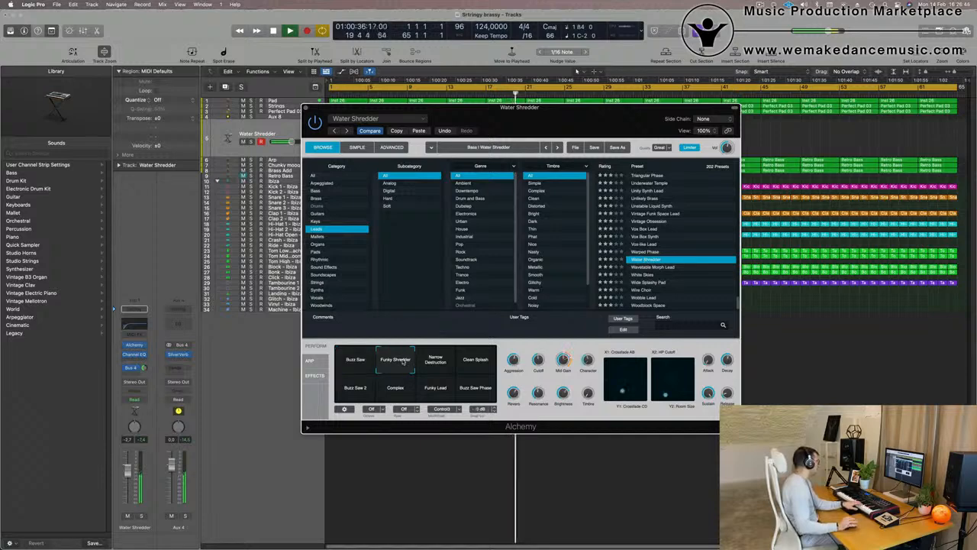
click(441, 361)
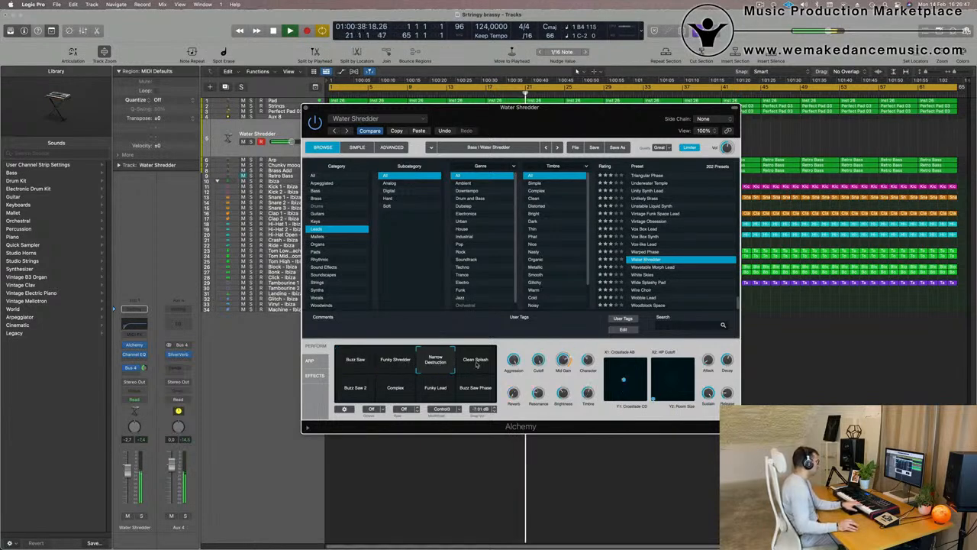
click(476, 363)
click(354, 393)
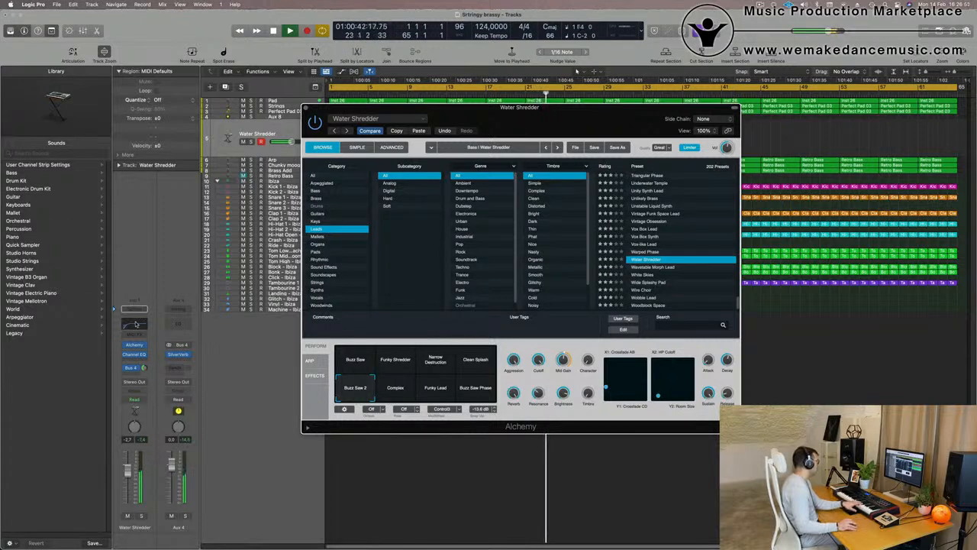
Set the low cut in the lead track's Channel EQ to 350 Hz and raise the track volume to about -0.3 dB
click(137, 325)
drag(406, 258, 570, 264)
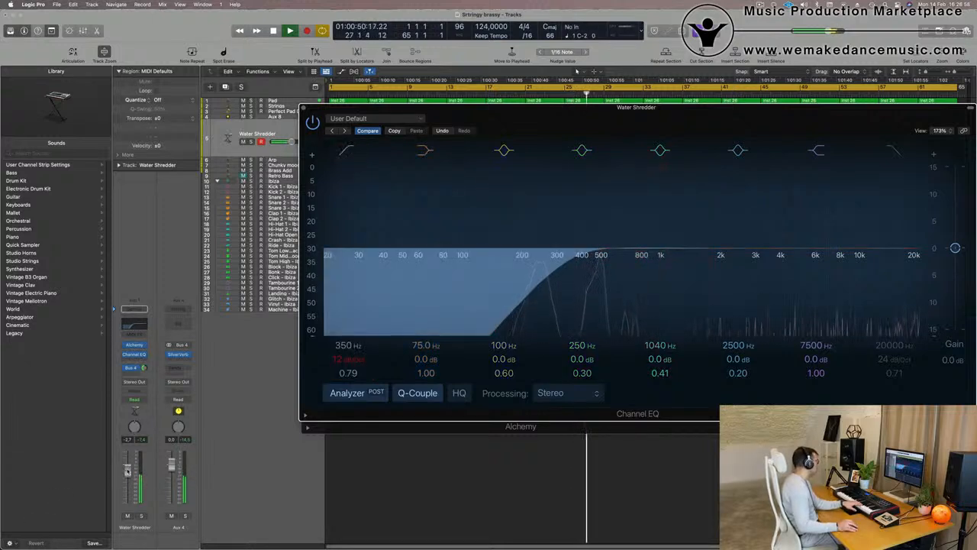
drag(130, 468, 131, 461)
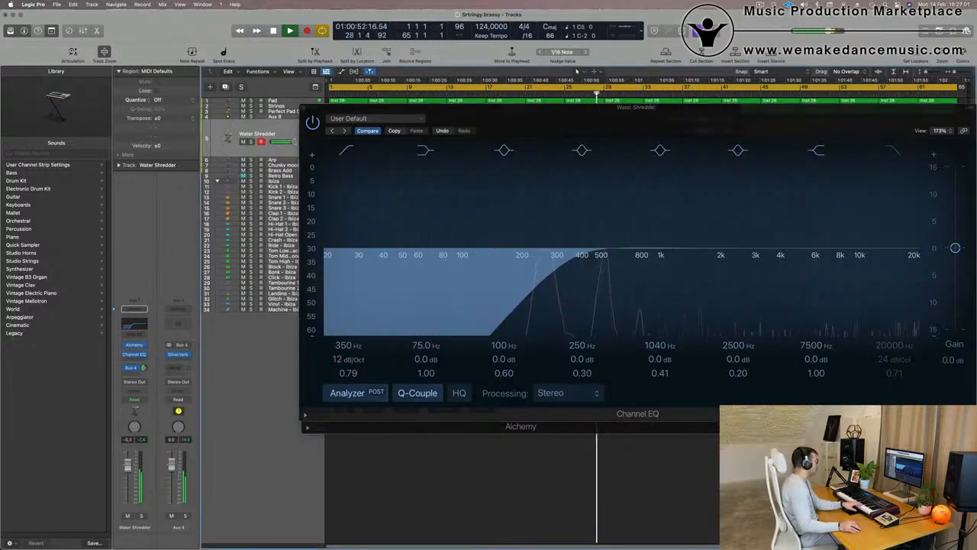
Move the Channel EQ out of the way and load the Wavetable Morph Lead preset in Alchemy
drag(642, 126, 427, 250)
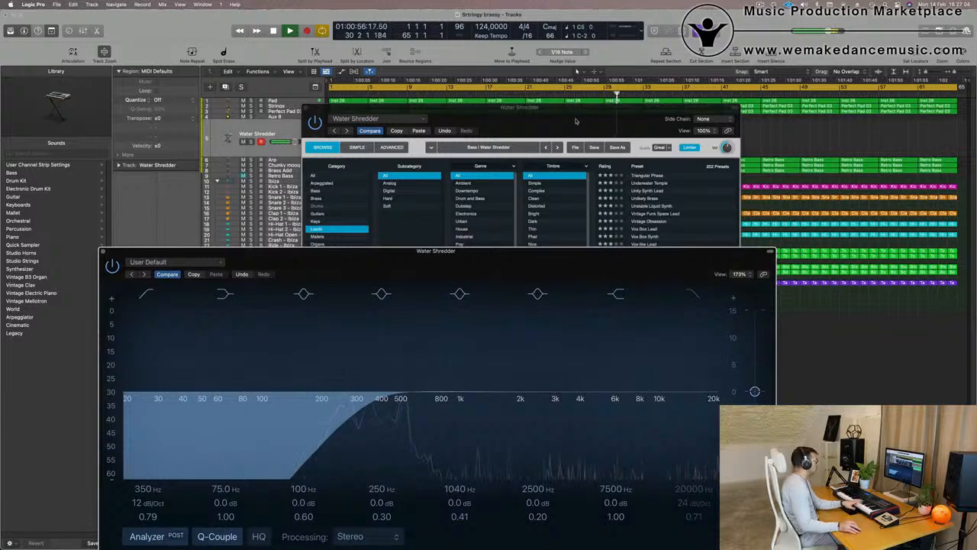
drag(577, 122, 569, 118)
click(648, 263)
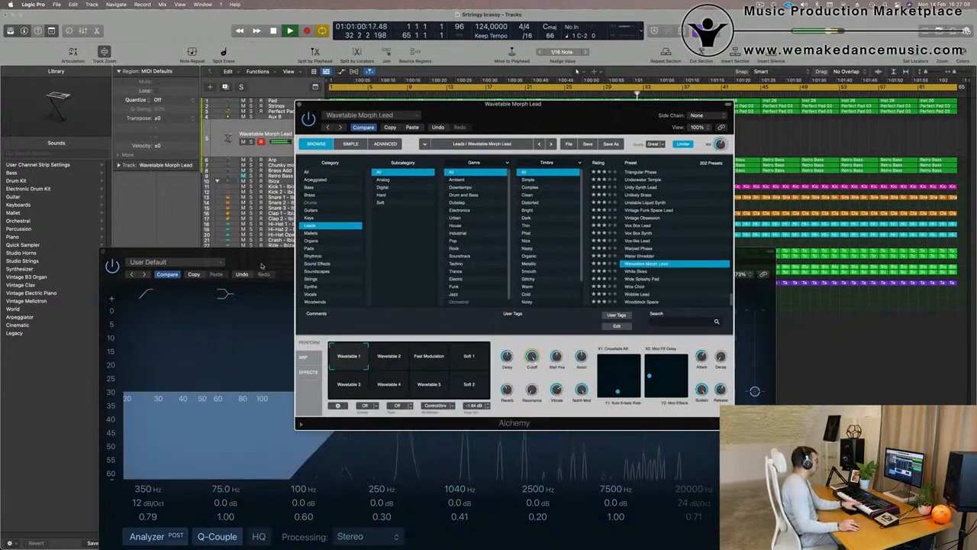
Rearrange the EQ and Alchemy windows and set the Wavetable Morph Lead track's volume to about -9.6 dB
drag(261, 265, 591, 149)
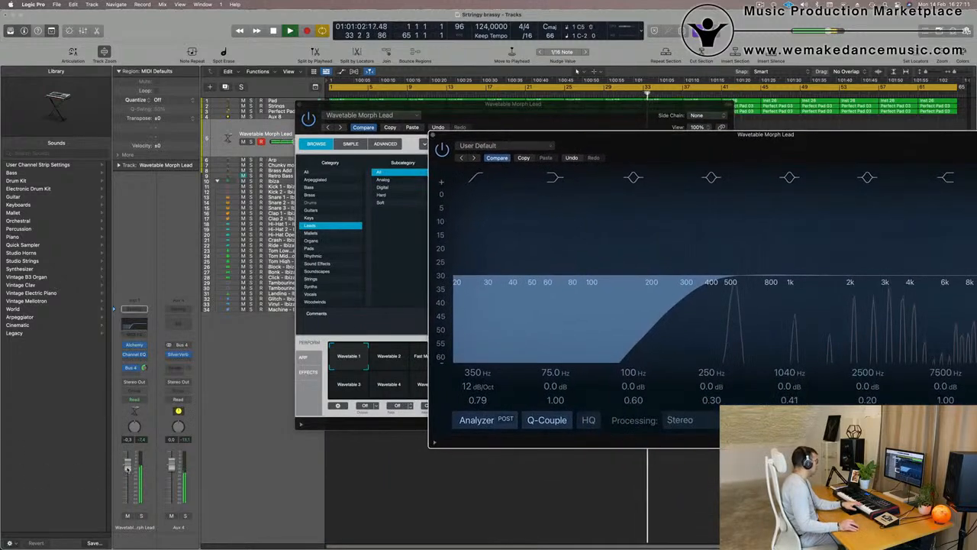
drag(130, 474, 130, 479)
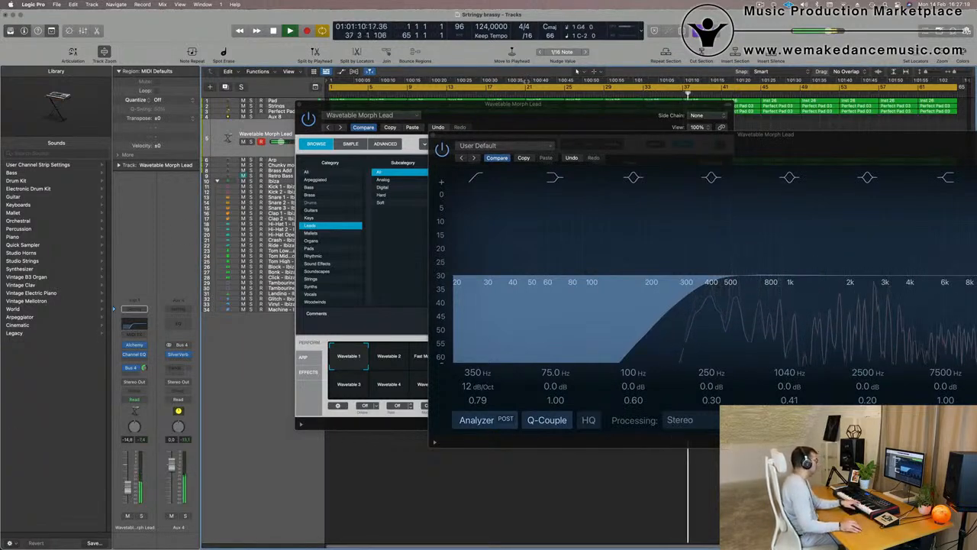
drag(593, 103, 537, 78)
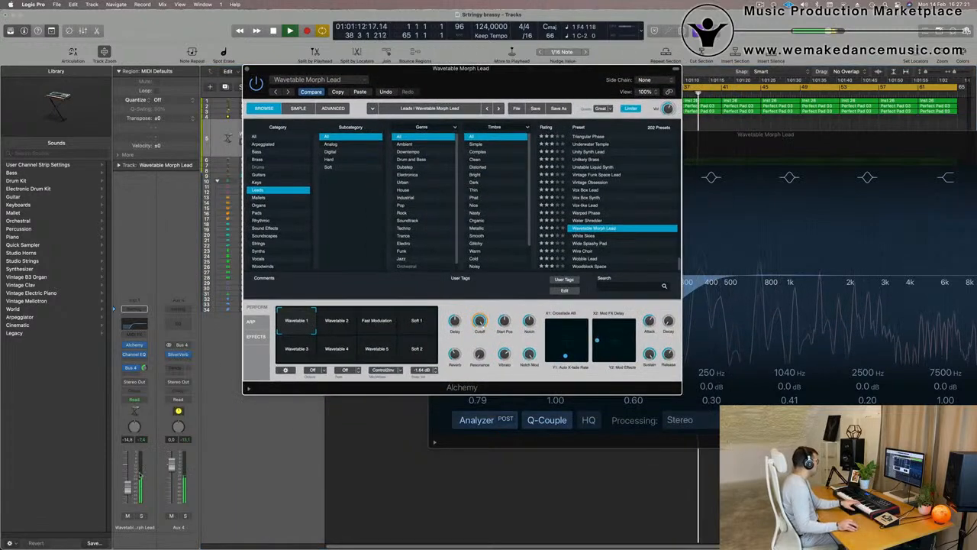
drag(129, 477, 129, 474)
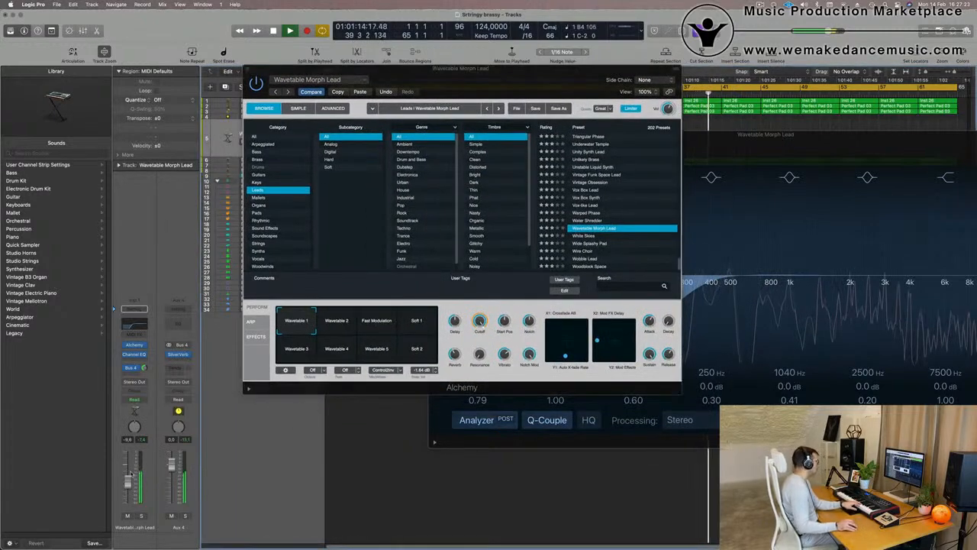
Choose Alchemy's Wavetable 2 variation, record a lead part on the track and play it back from bar 1
click(340, 324)
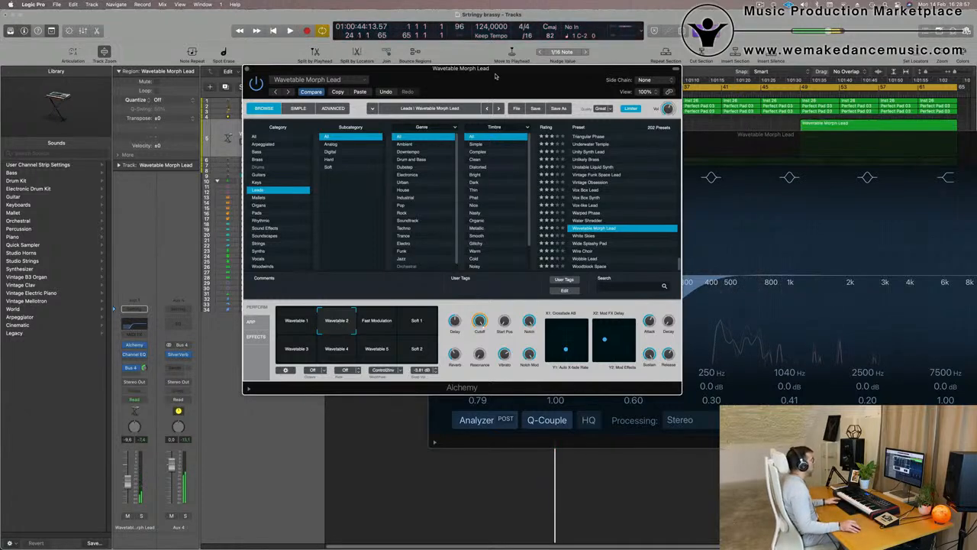
drag(496, 76, 416, 192)
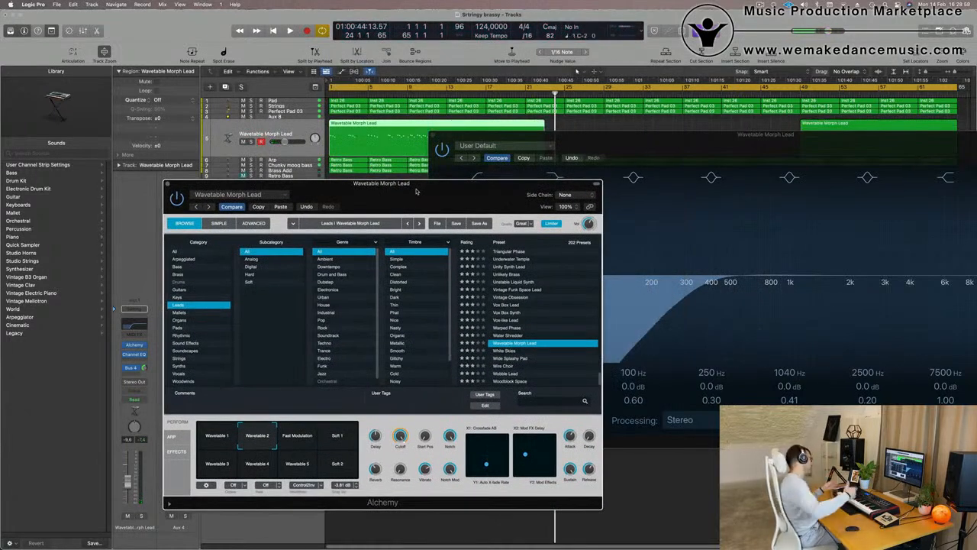
key(space)
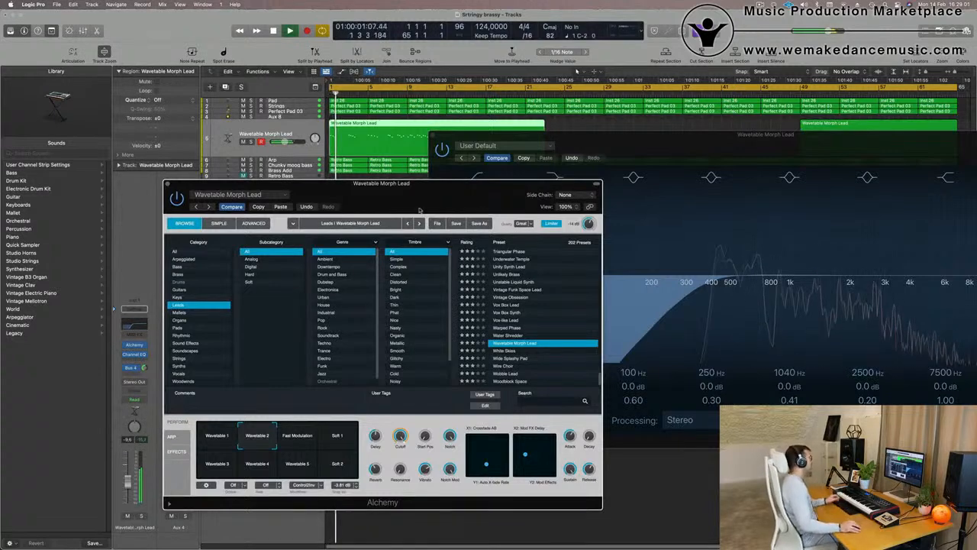
Rearrange the Alchemy and Channel EQ windows to uncover the arrangement and select the lead region at bar 49
drag(417, 192, 337, 242)
drag(616, 138, 364, 262)
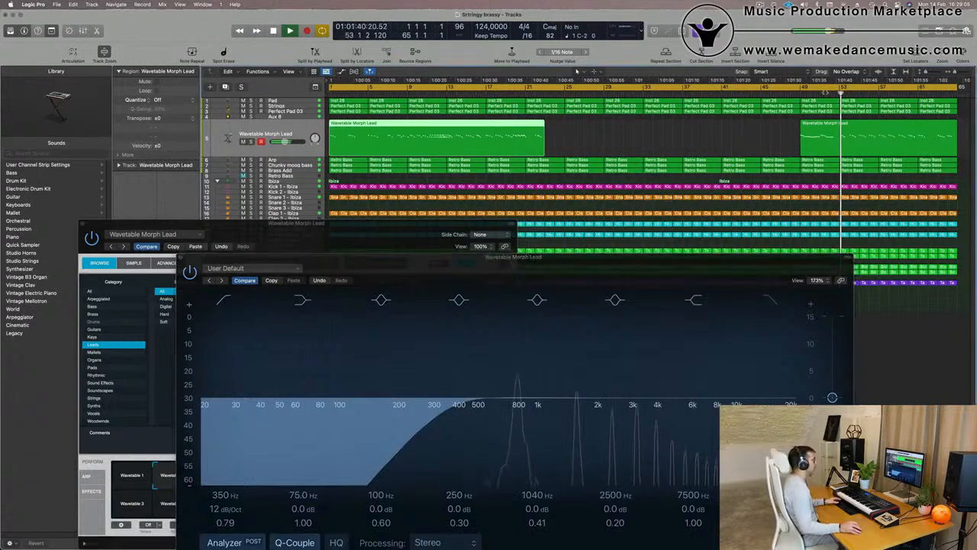
key(Right)
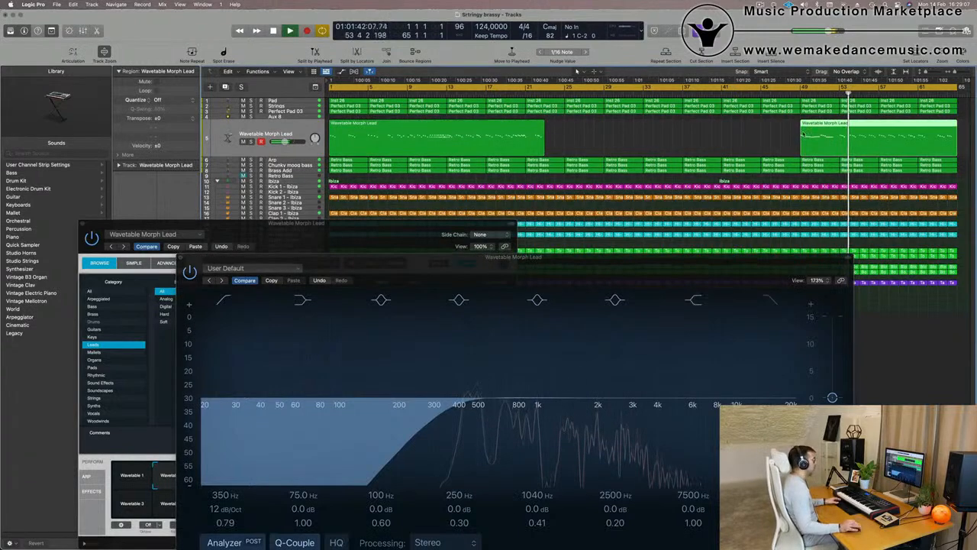
drag(620, 266, 678, 202)
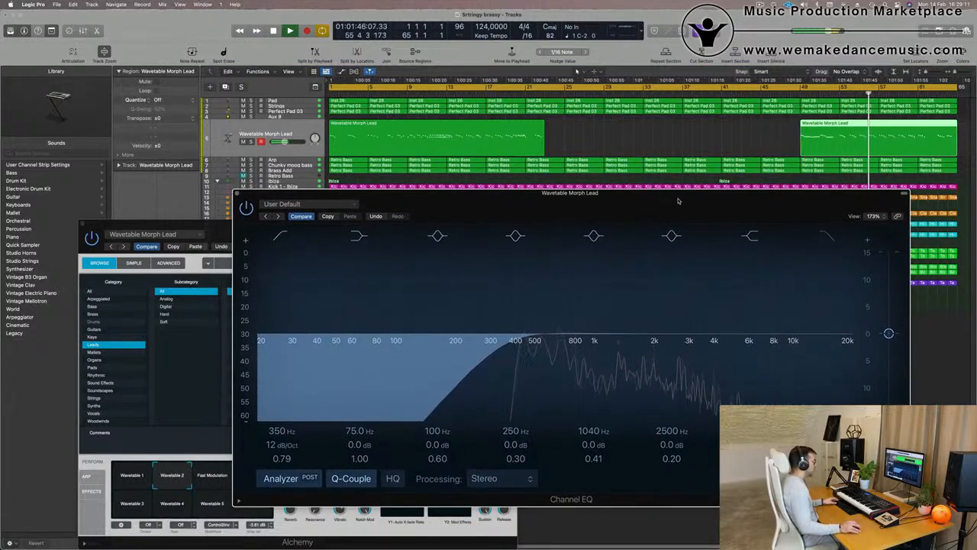
Stop playback, split the bar 49 lead region at about bar 55 and delete the piece before the cut
key(space)
click(848, 124)
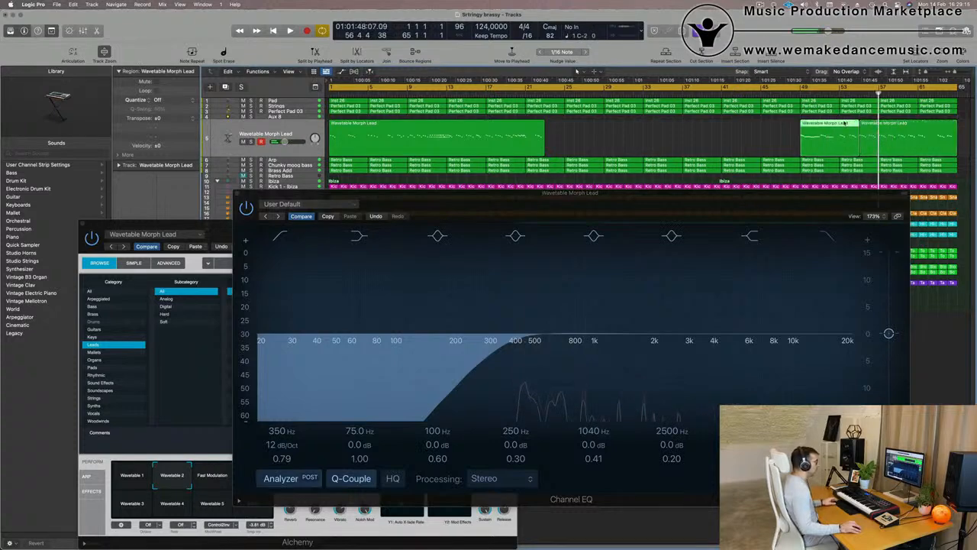
key(Delete)
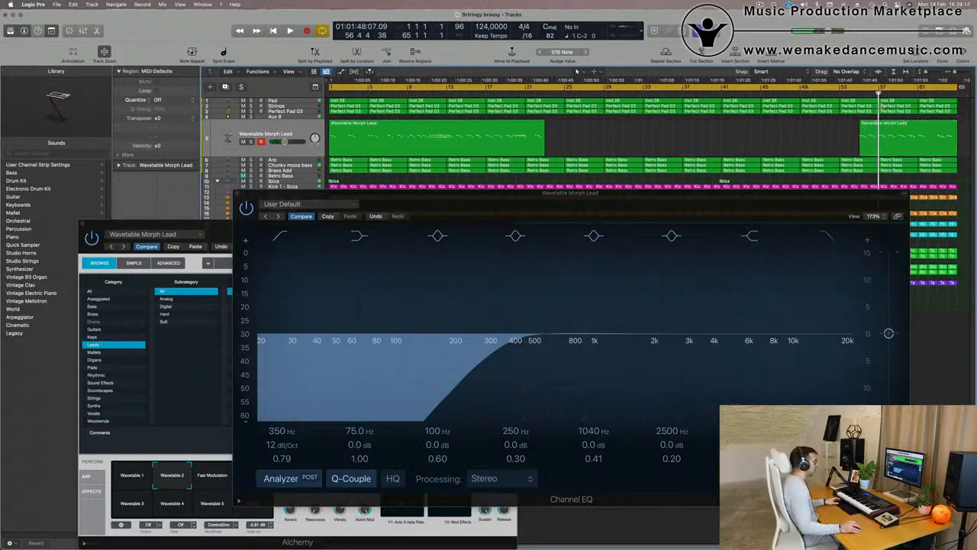
Move the first lead region to about bar 27 and the remaining piece at bar 55 to bar 1
key(space)
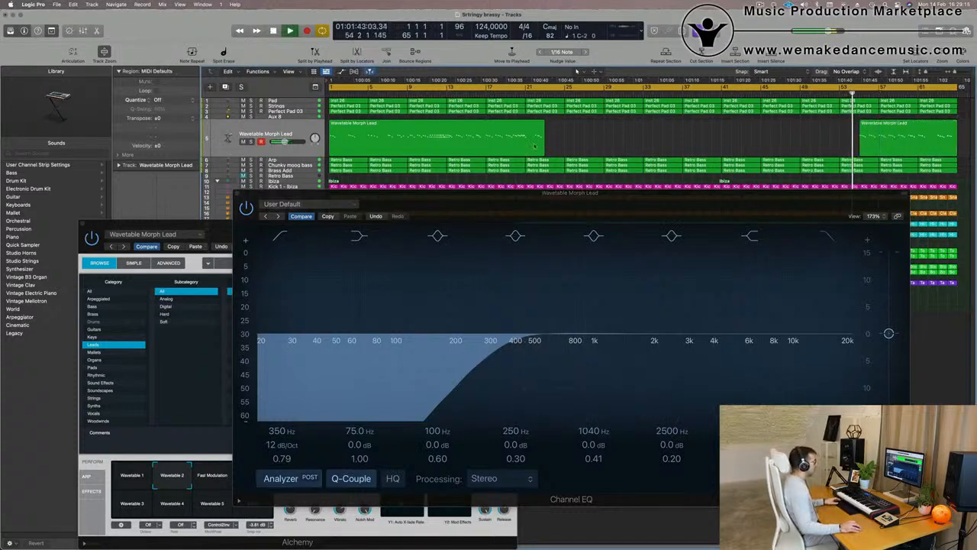
click(498, 131)
drag(498, 131, 756, 133)
key(space)
drag(891, 137, 362, 137)
key(space)
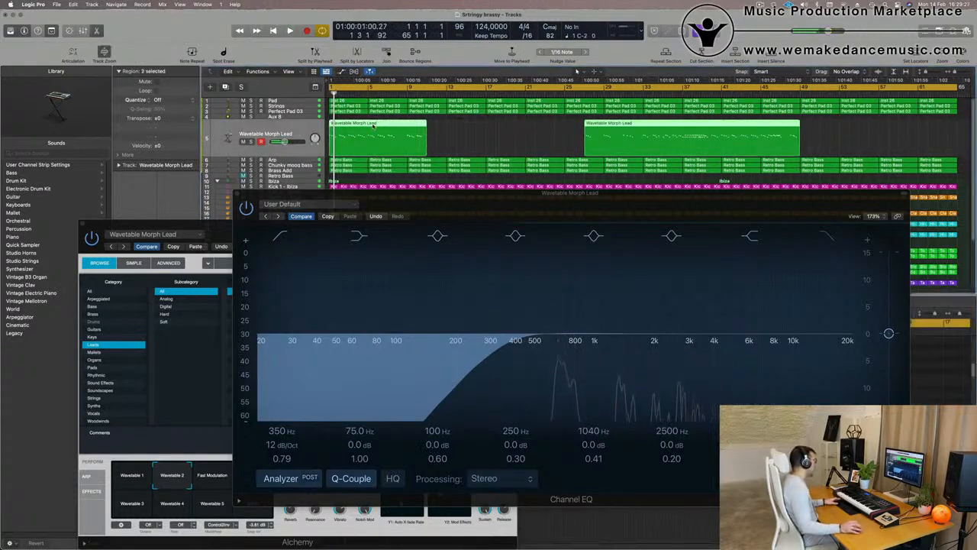
Quantize all notes of both lead regions to 1/16 notes in the Piano Roll and play the result
key(space)
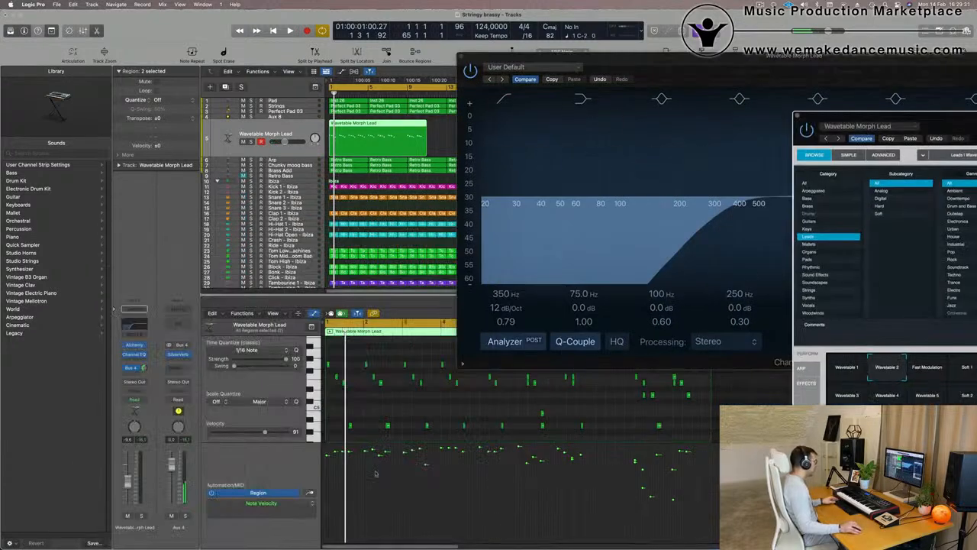
scroll(392, 403, up, 10)
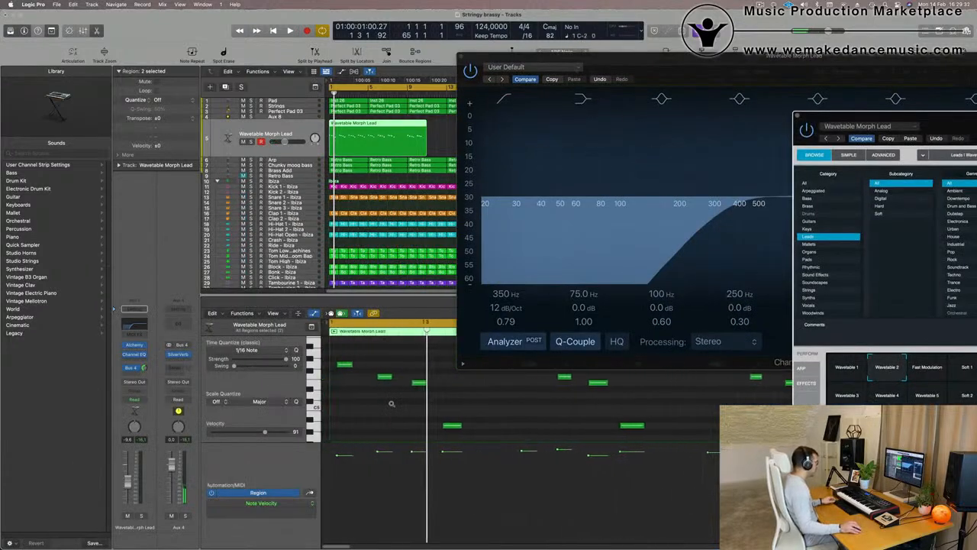
key(super+a)
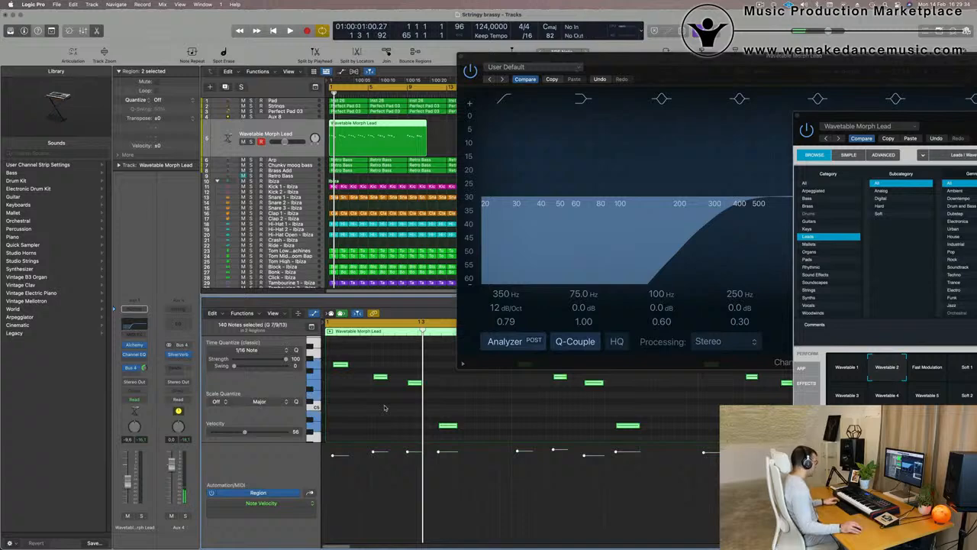
key(q)
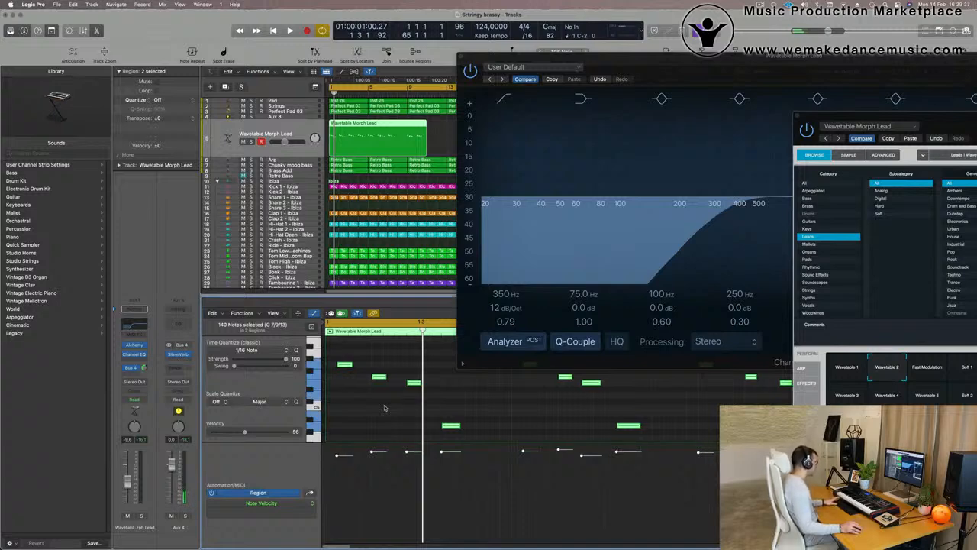
key(space)
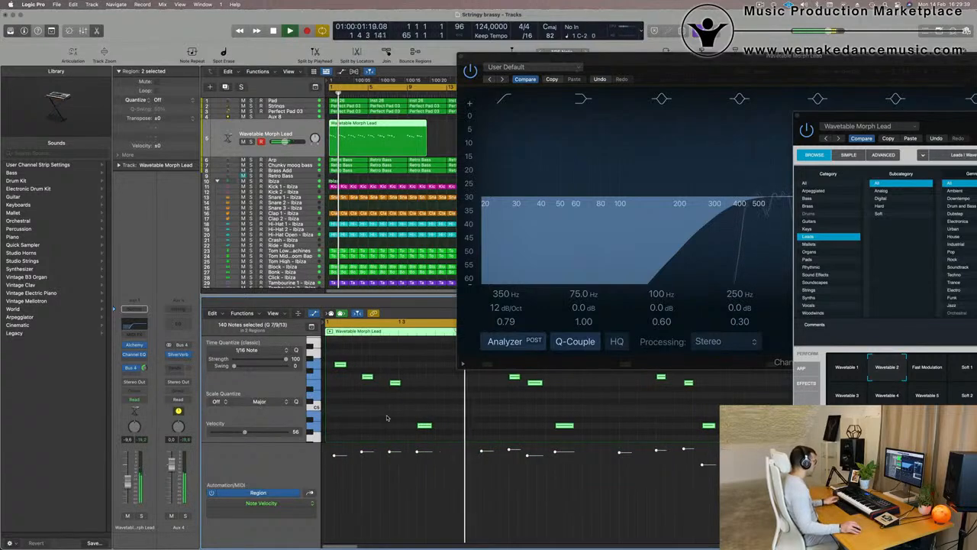
Move the Channel EQ off the Piano Roll, play from bar 1 and select the first lead note
drag(544, 56, 888, 39)
key(super+Left)
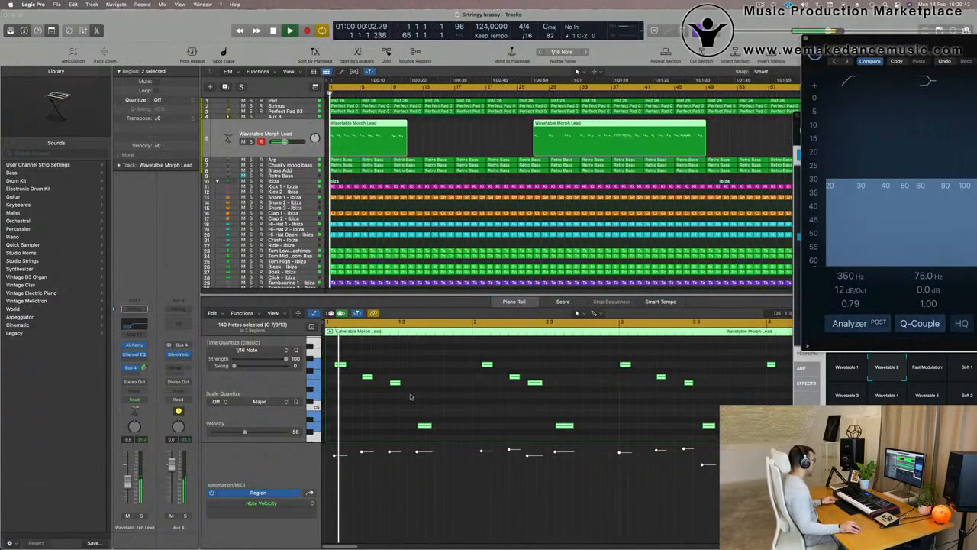
key(space)
click(333, 379)
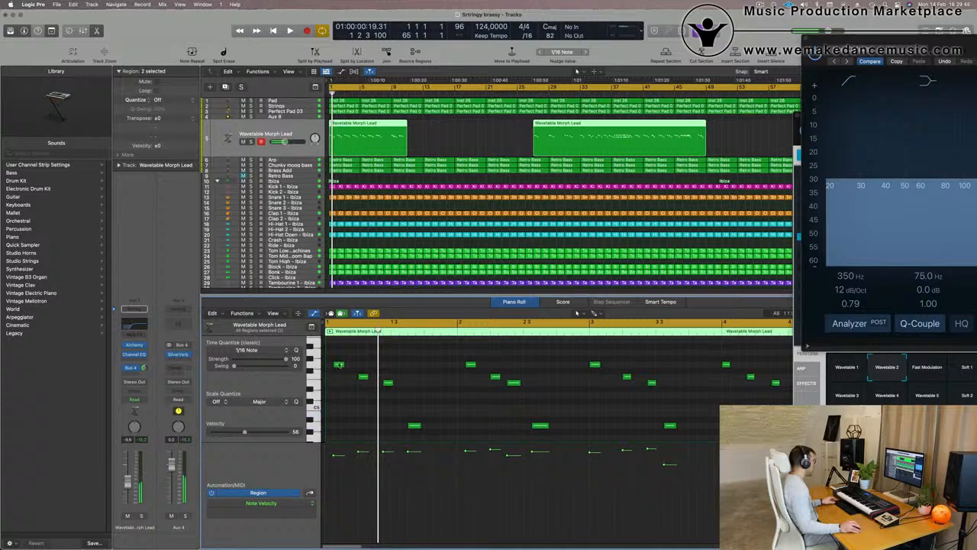
click(338, 365)
drag(336, 368, 333, 369)
key(space)
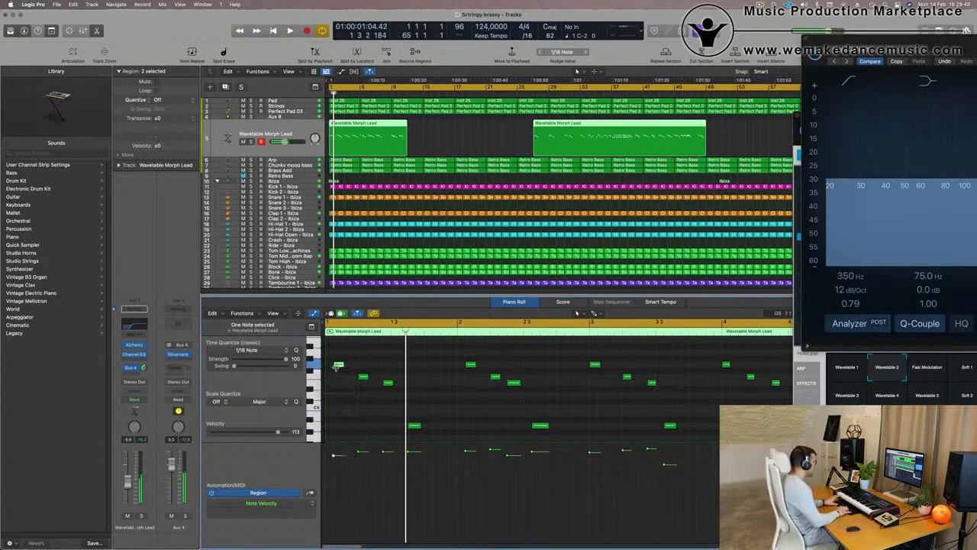
Replay the opening bars from bar 1 to check the lead notes against the beat
key(Return)
key(space)
click(336, 369)
scroll(364, 359, down, 1)
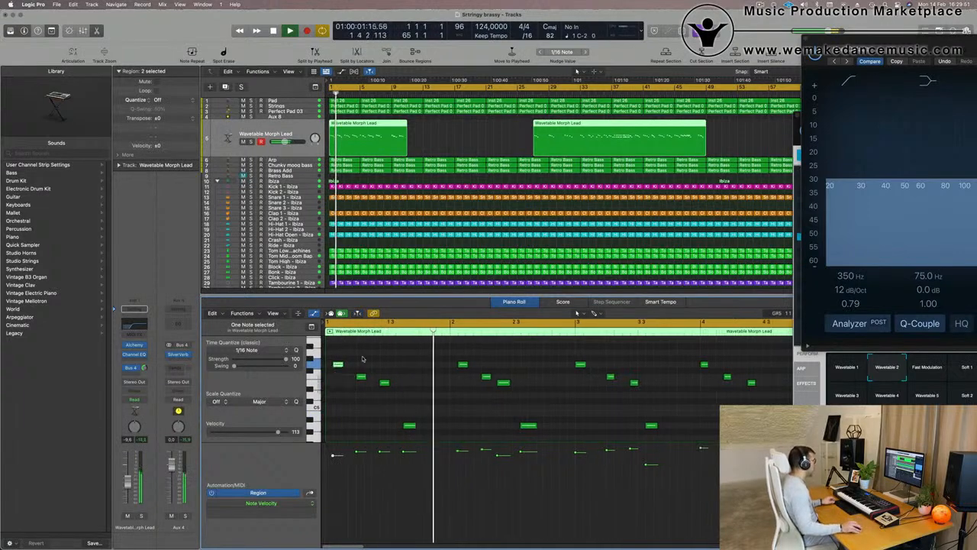
scroll(363, 359, down, 2)
key(space)
key(Return)
key(space)
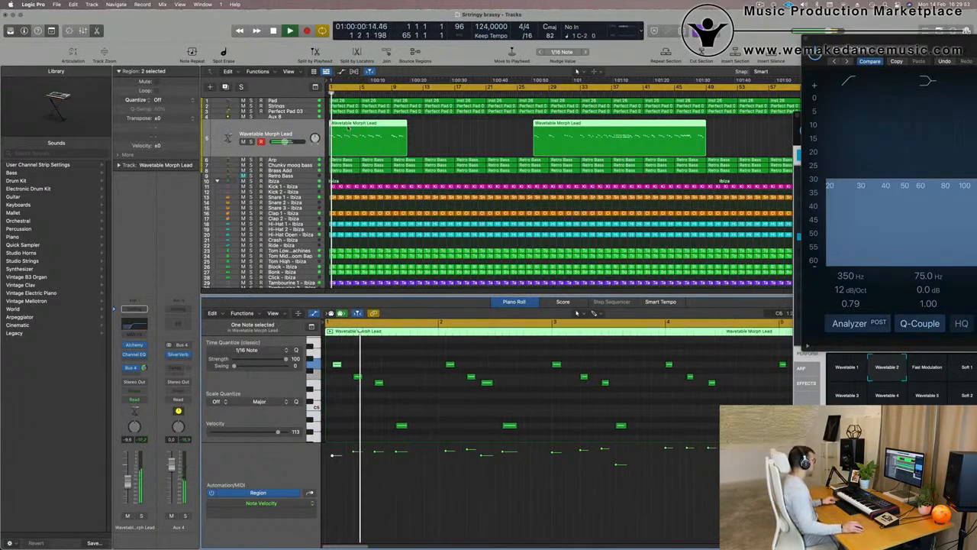
scroll(380, 362, down, 3)
key(space)
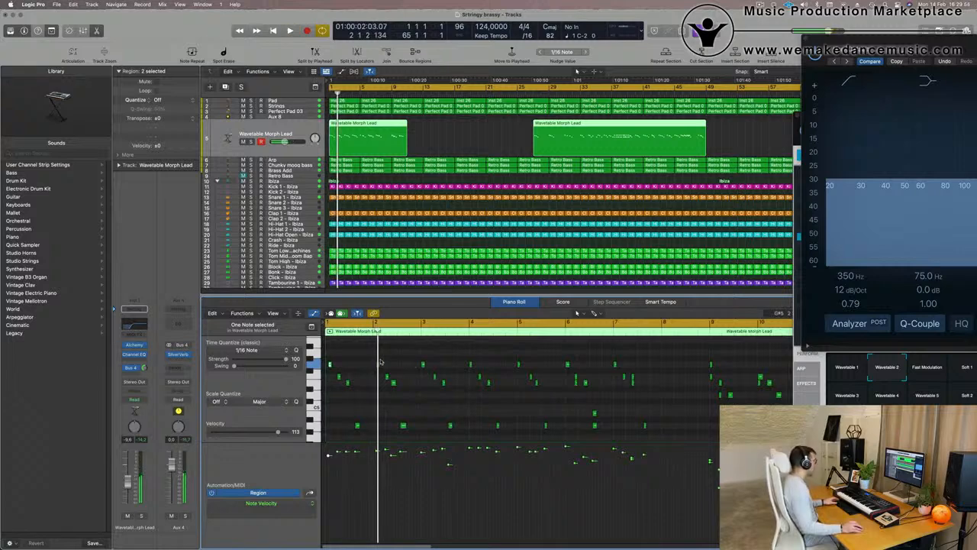
Split the opening lead region at bar 5 and delete the part after the cut
drag(380, 362, 527, 417)
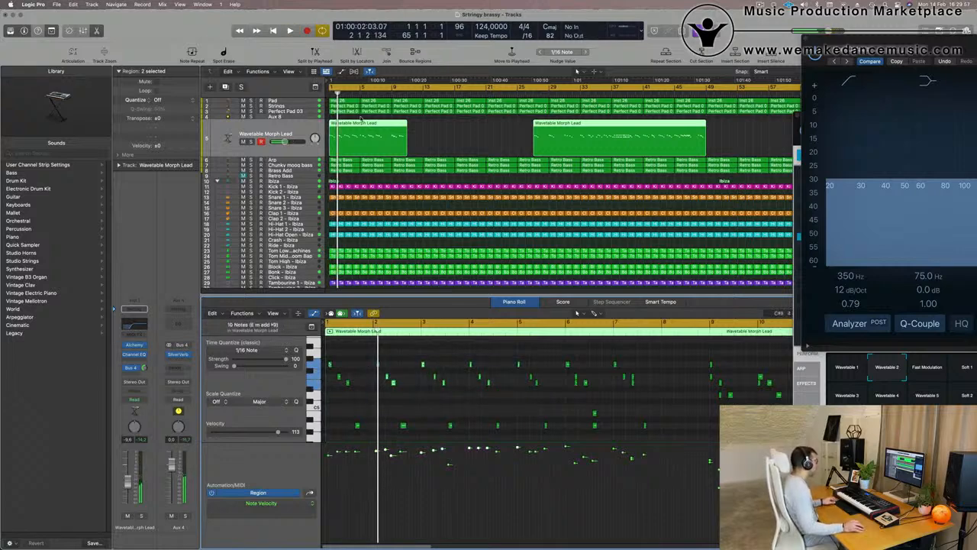
key(Return)
key(space)
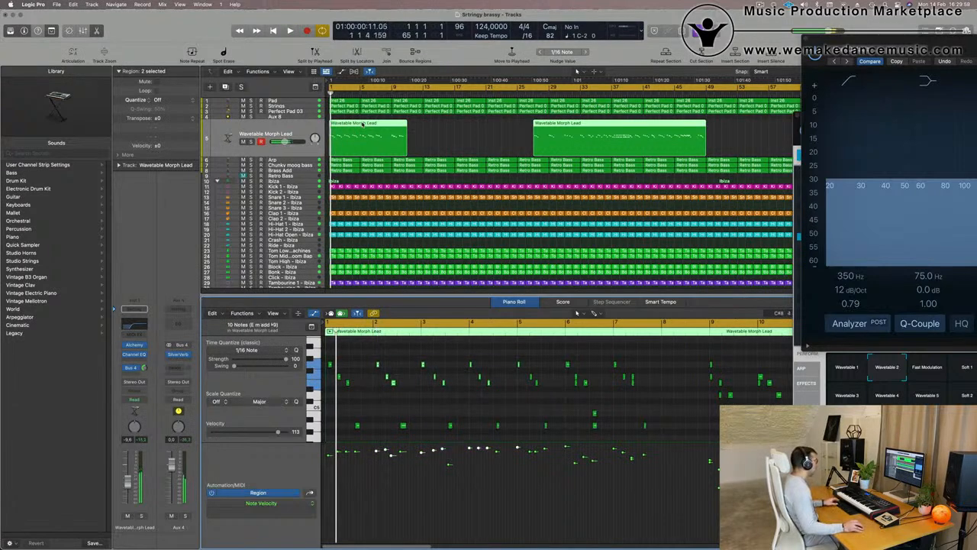
super+double_click(360, 123)
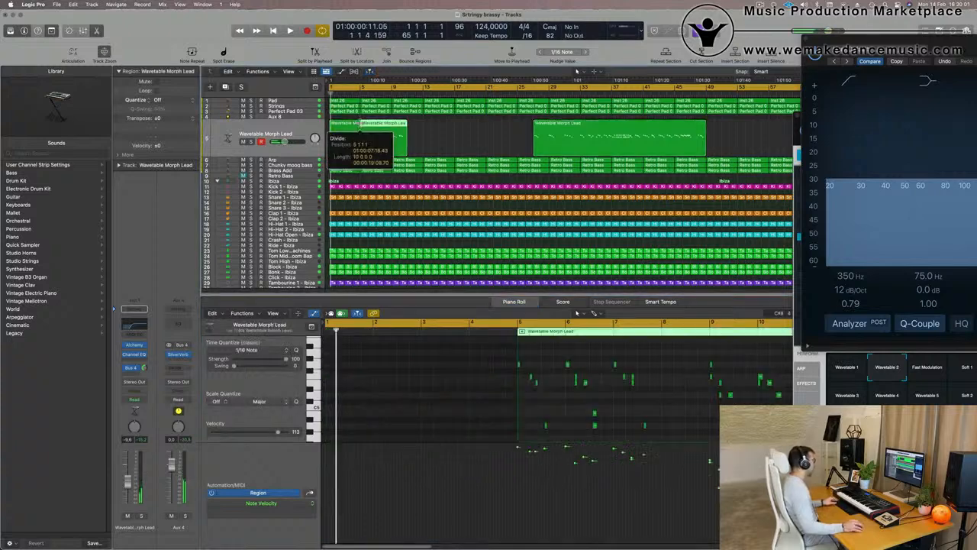
key(Delete)
Delete the notes after bar 1 in the four-bar lead region and listen to the remaining four-note phrase
click(346, 126)
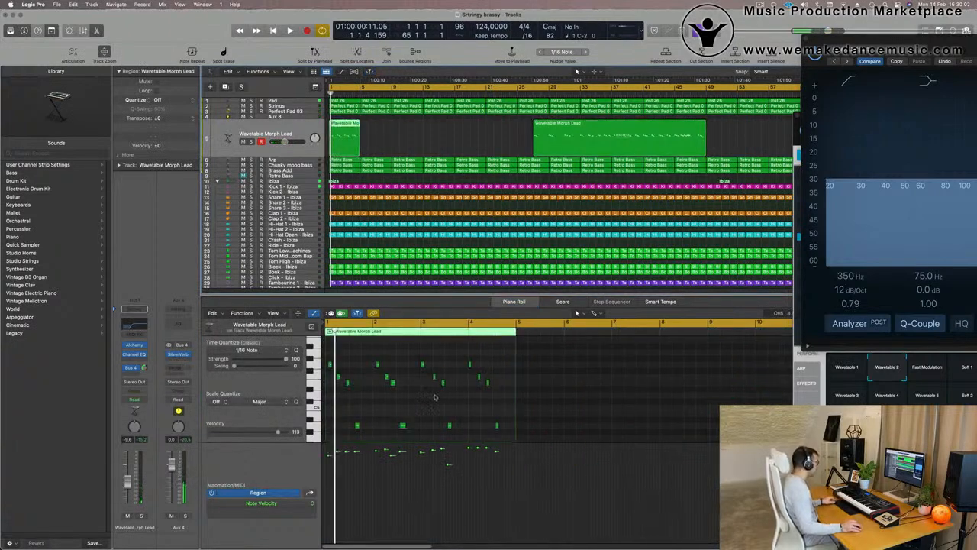
drag(364, 354, 504, 443)
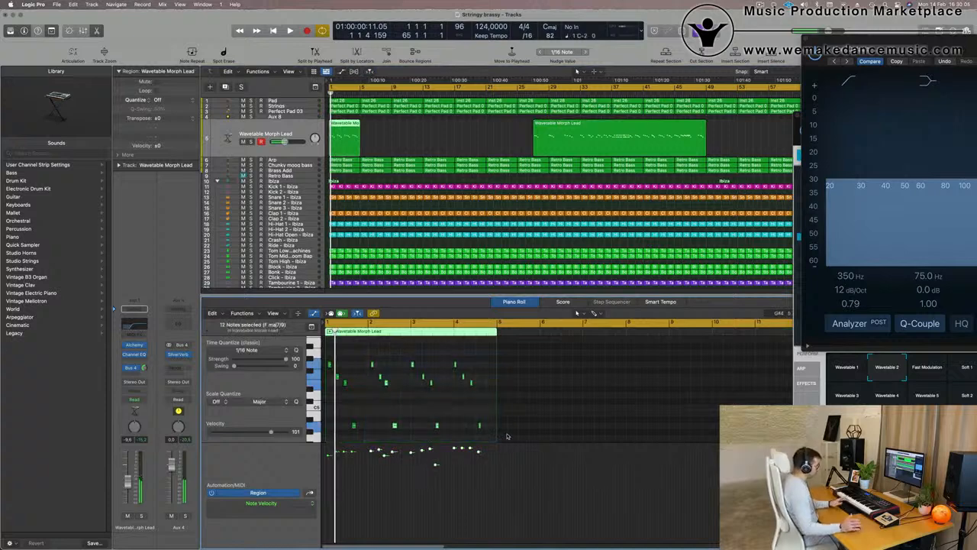
key(Delete)
key(space)
scroll(446, 401, up, 3)
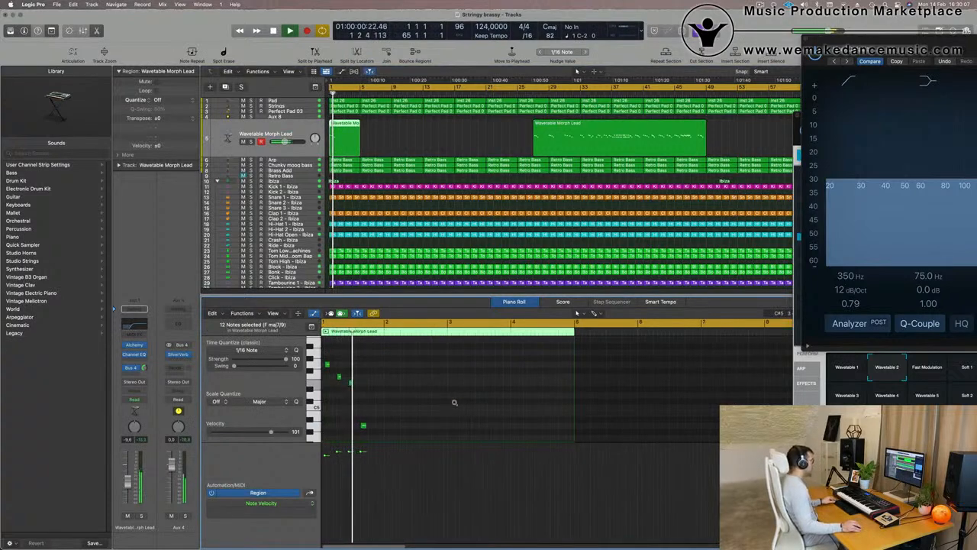
scroll(453, 401, up, 2)
scroll(462, 401, down, 1)
scroll(461, 401, down, 2)
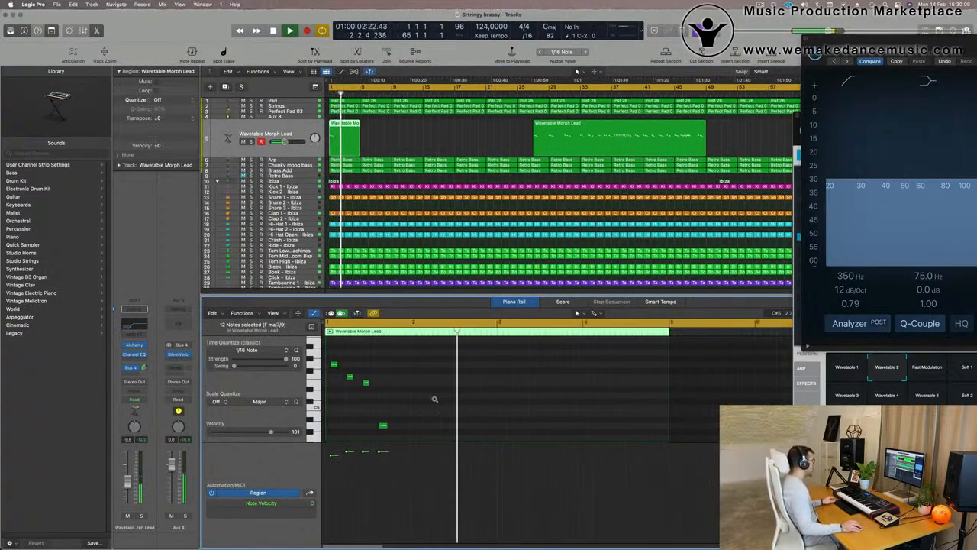
key(space)
Copy the four-note lead phrase to bar 3 and play the region from bar 1
drag(404, 398, 475, 366)
key(space)
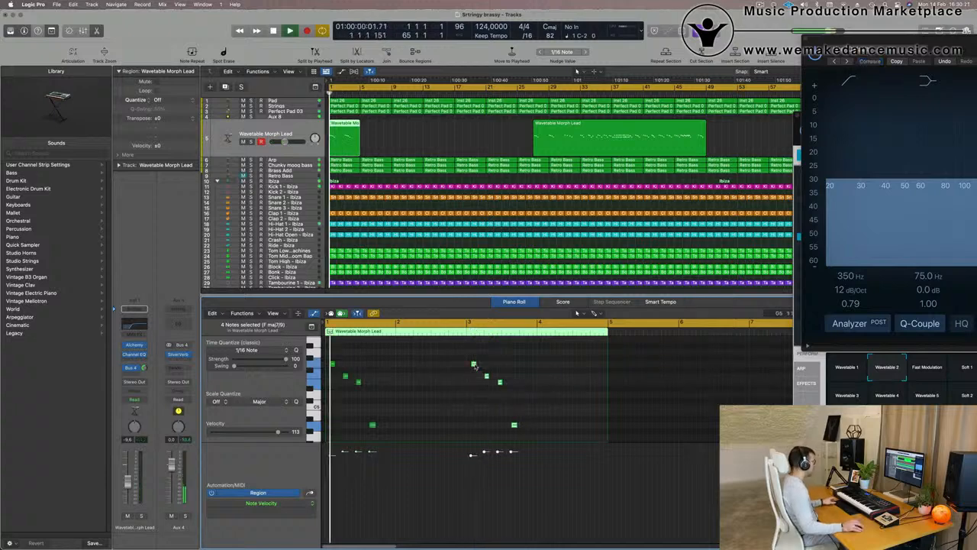
scroll(474, 365, down, 5)
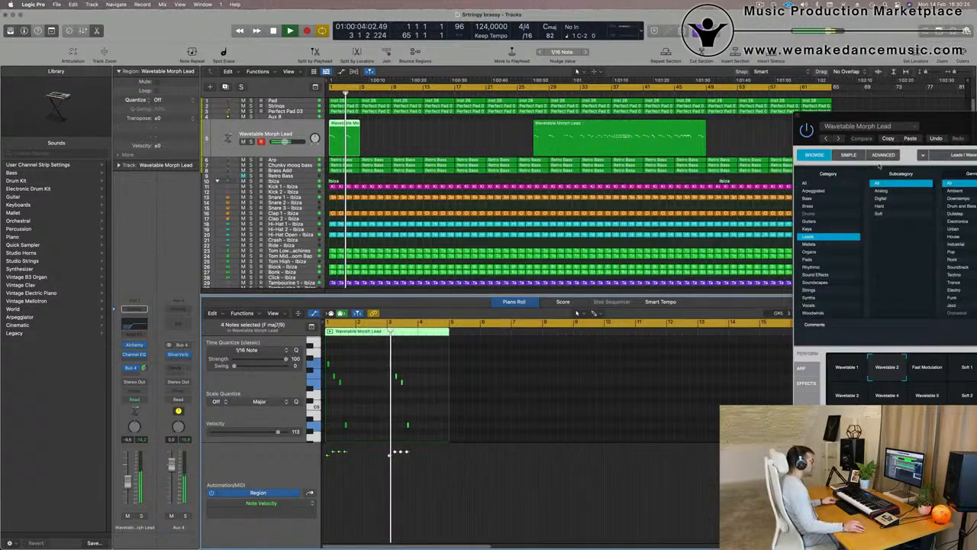
Bring Alchemy into view, choose the Fast Modulation variation and move the window off the lead track
drag(943, 117, 539, 130)
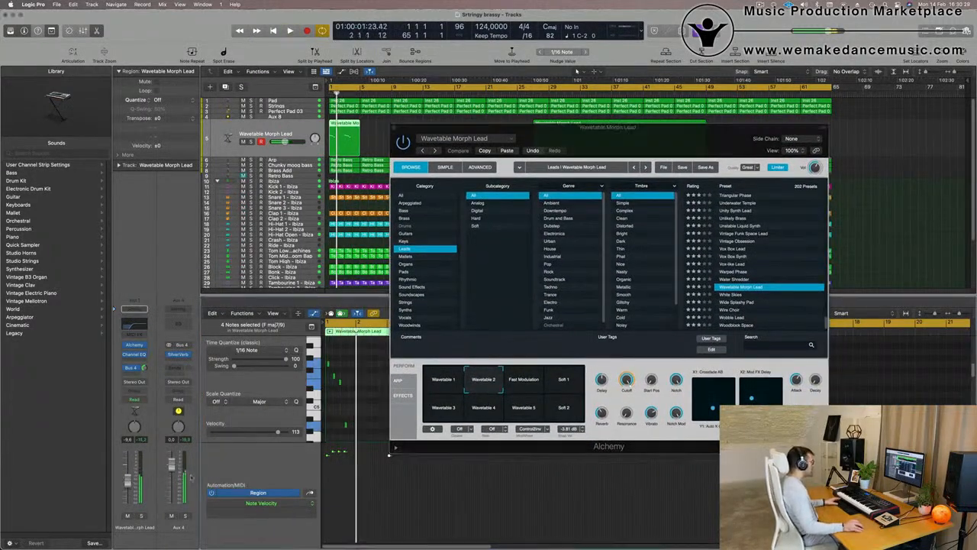
click(526, 380)
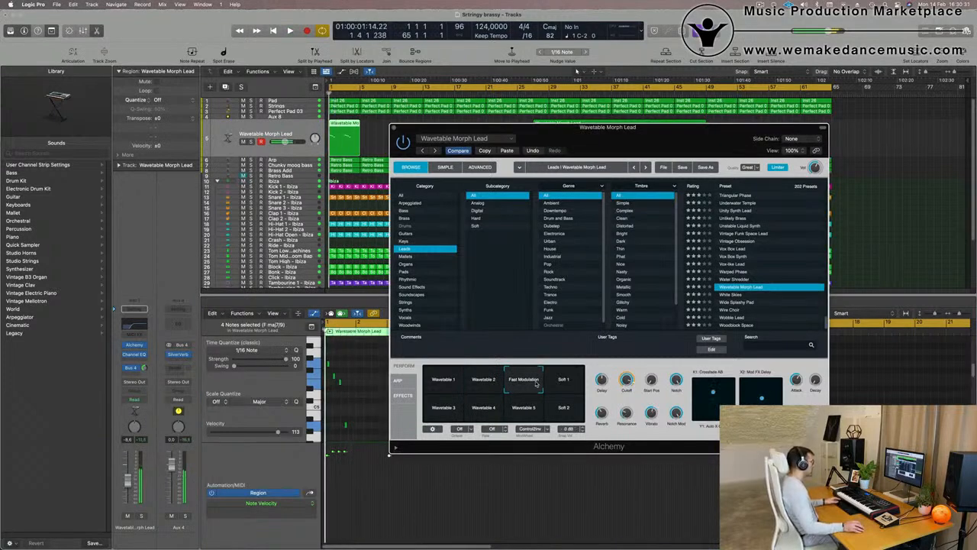
drag(565, 127, 519, 261)
Delete the long lead region at about bar 27 and repeat the four-bar lead region up to bar 65
click(624, 151)
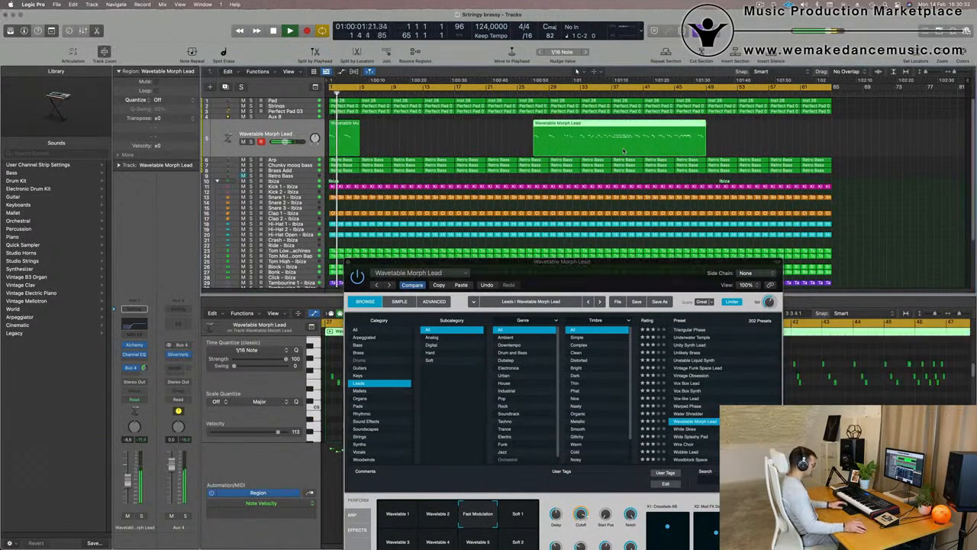
key(Delete)
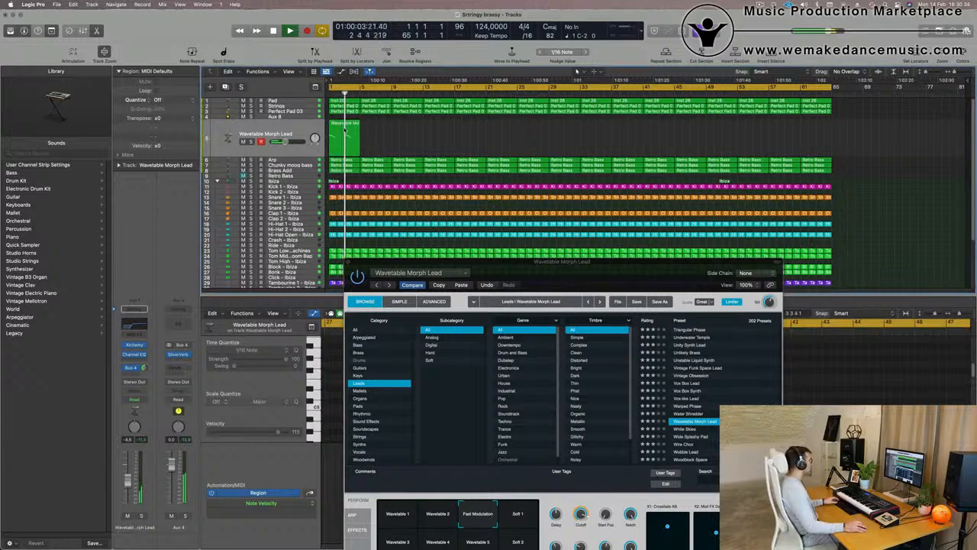
key(super+r)
key(super+r)
key(super+r)
key(super+r)
key(super+r)
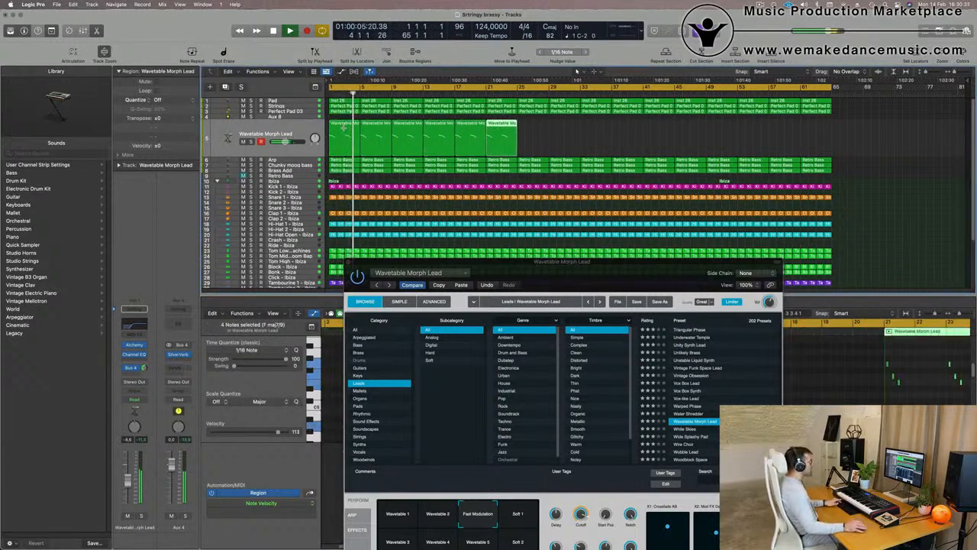
key(super+r)
key(super+r)
key(super+r)
key(super+r)
key(super+r)
key(super+r)
key(super+r)
key(super+r)
key(super+r)
key(super+r)
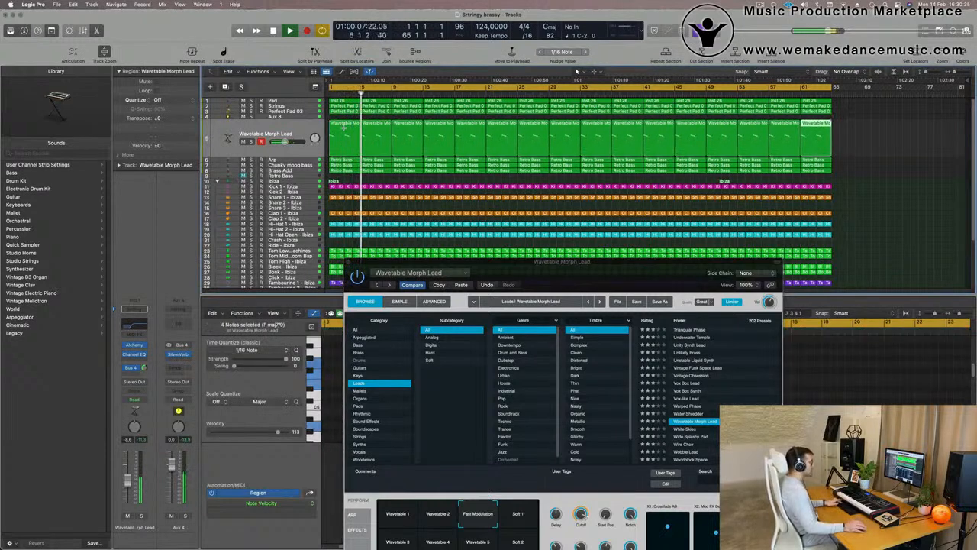
key(super+r)
key(super+z)
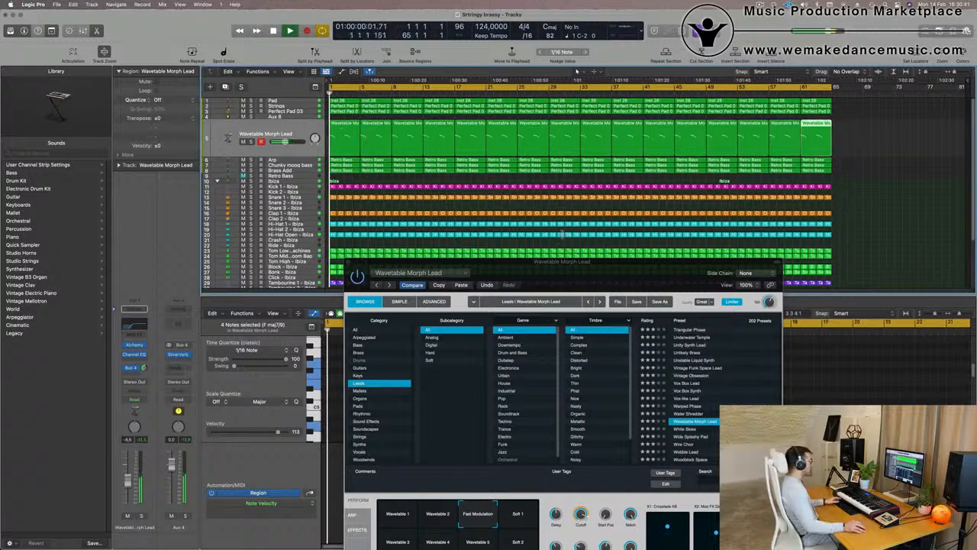
Move the Alchemy window up until its variation pads are fully visible and play the lead from bar 1
drag(563, 284, 549, 133)
key(space)
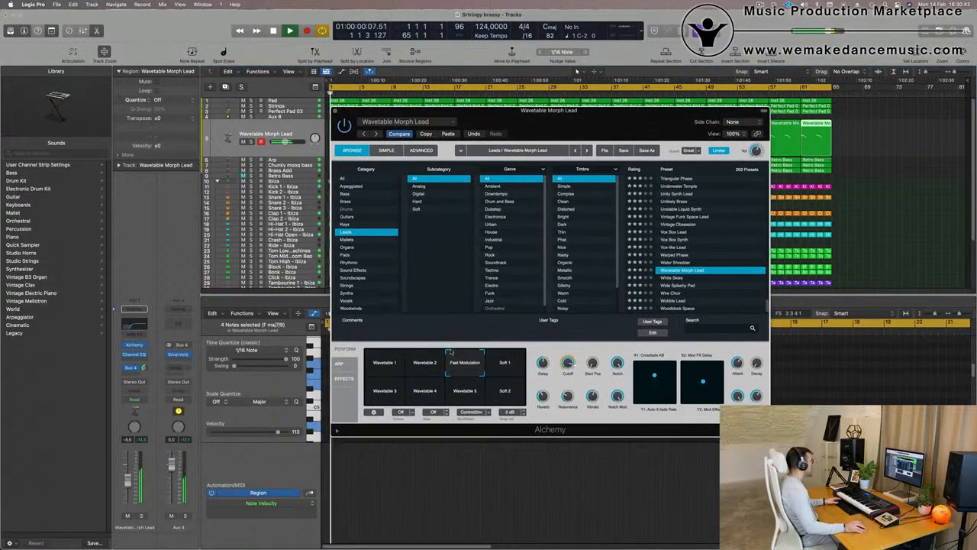
Audition Alchemy's Soft 1, Wavetable 3, 4, 5, Soft 2 and Wavetable 2 variations during playback, and return to Fast Modulation
click(508, 365)
click(386, 391)
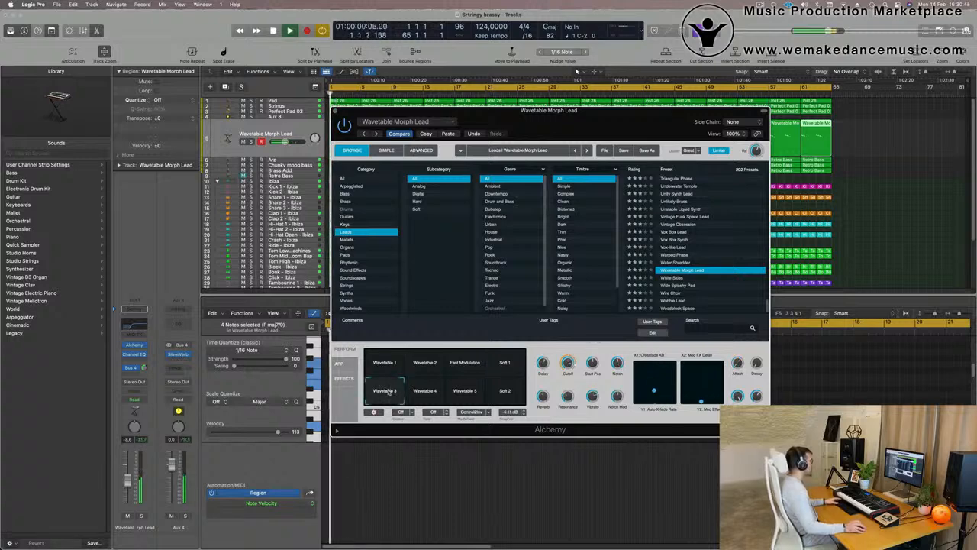
click(424, 393)
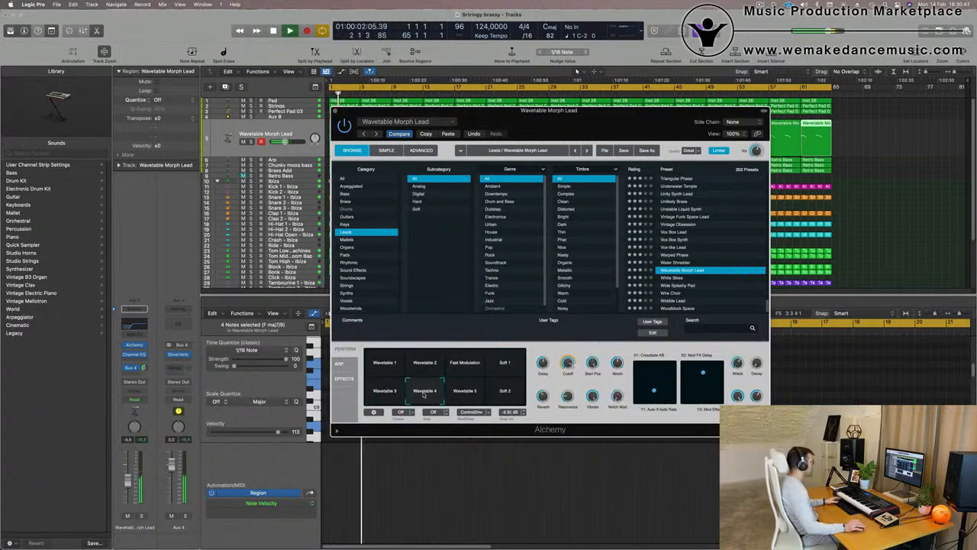
click(469, 392)
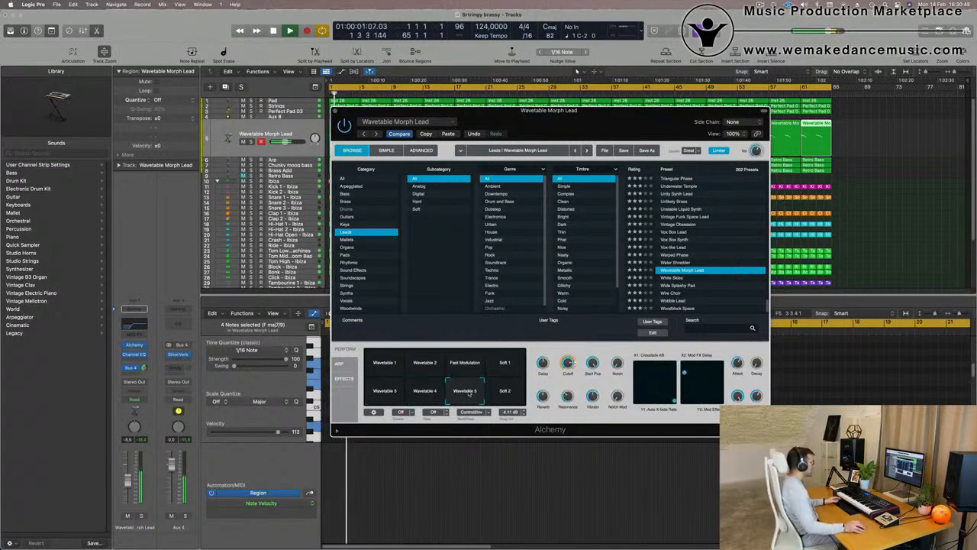
key(space)
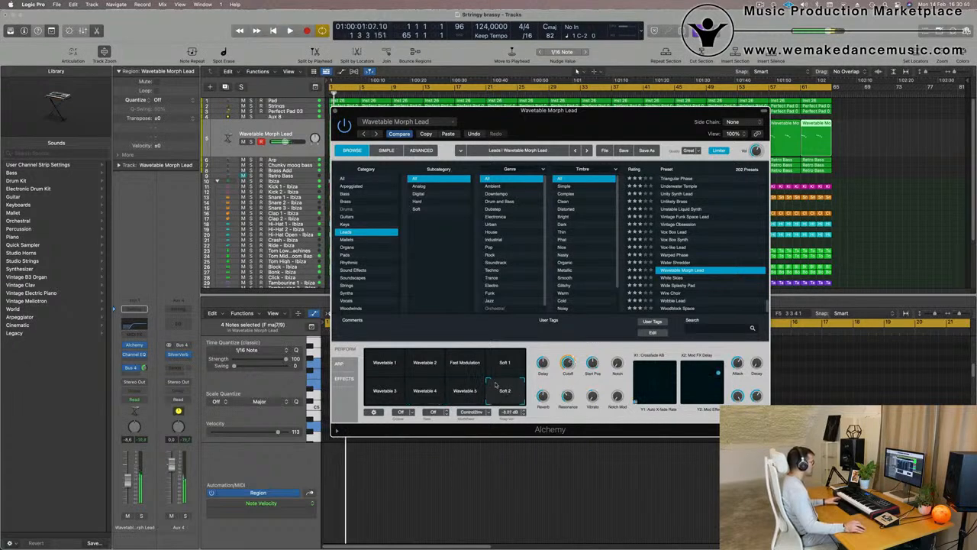
click(421, 372)
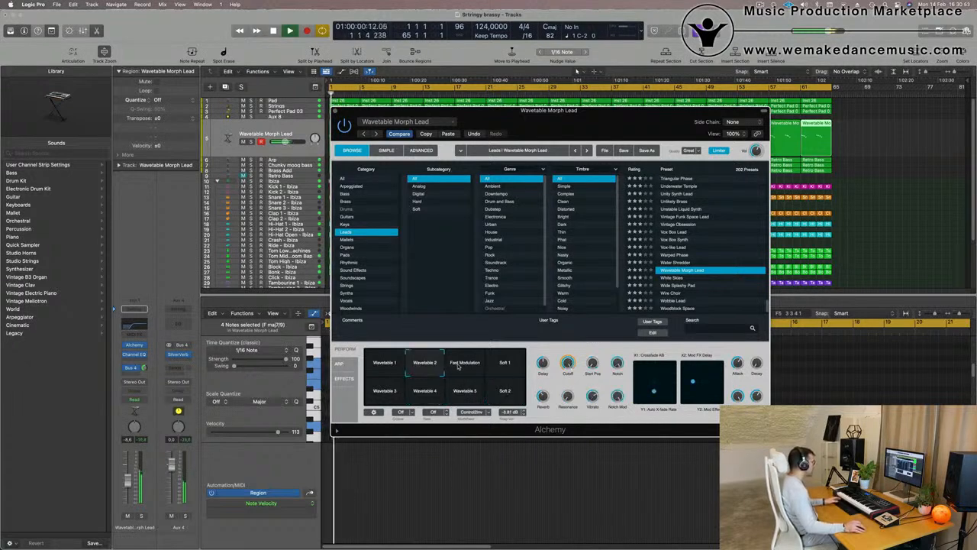
click(457, 368)
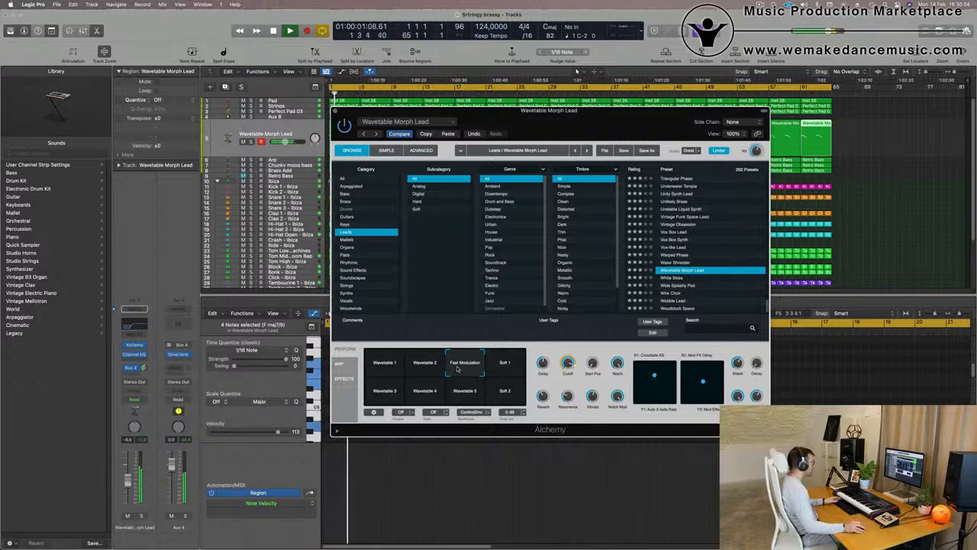
Adjust Alchemy's Cutoff and Resonance for the lead while replaying from bar 1, keeping its window clear of the track headers
drag(598, 114, 691, 77)
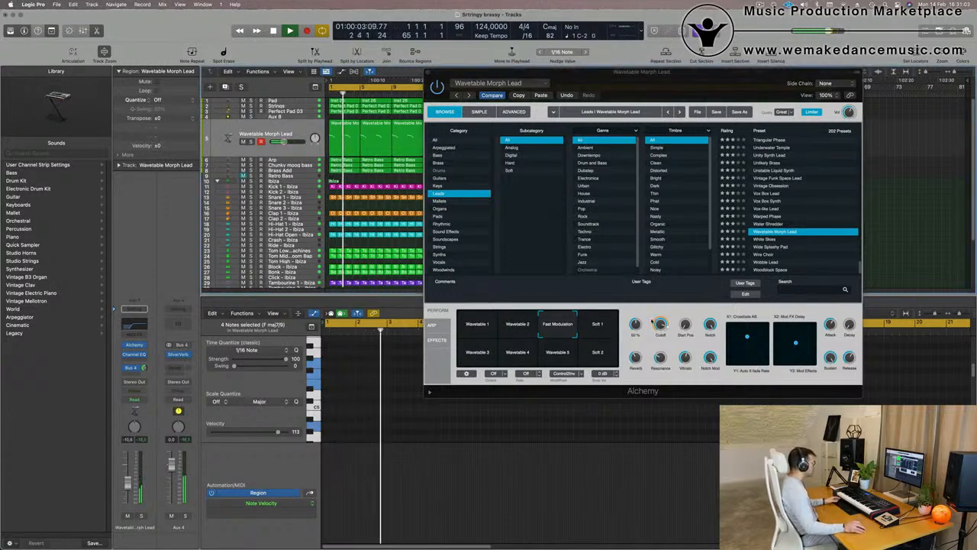
drag(656, 321, 666, 356)
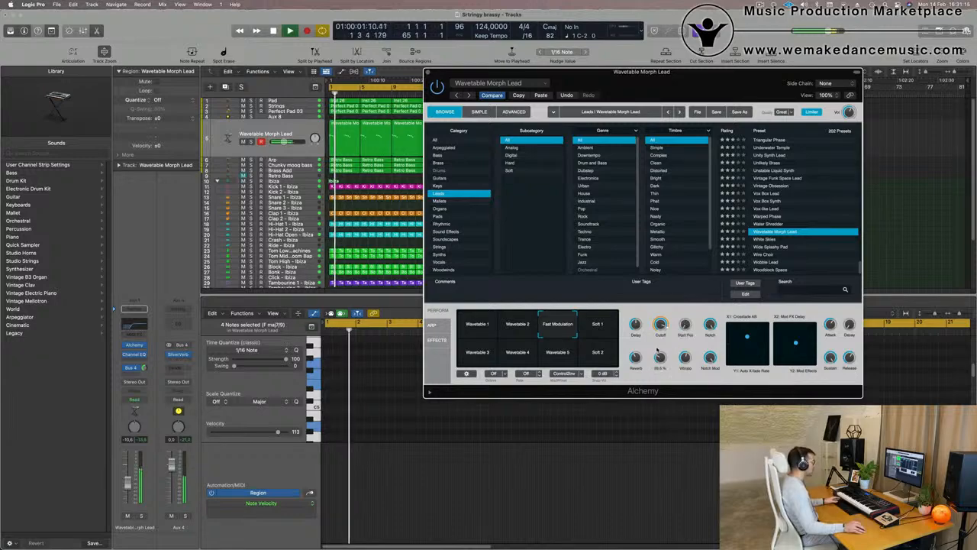
drag(697, 87, 678, 145)
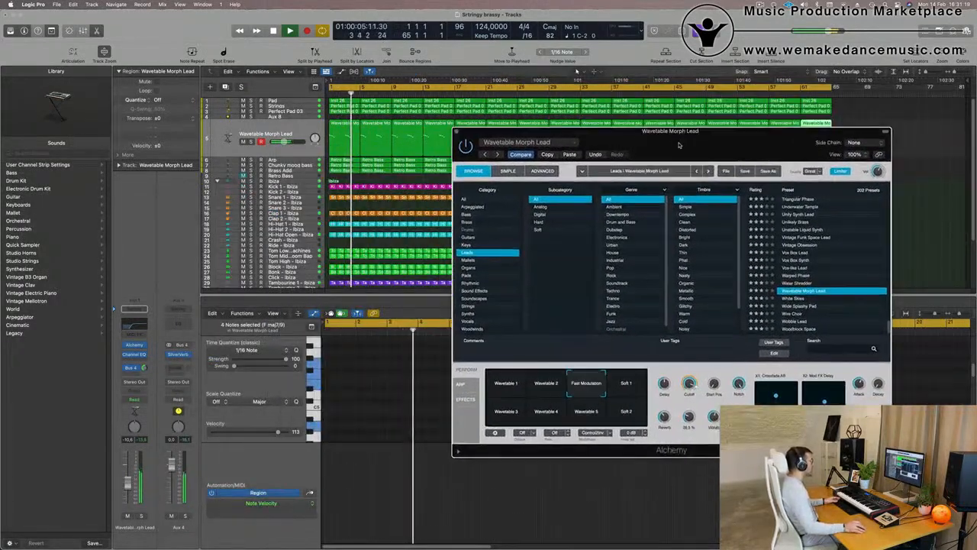
key(space)
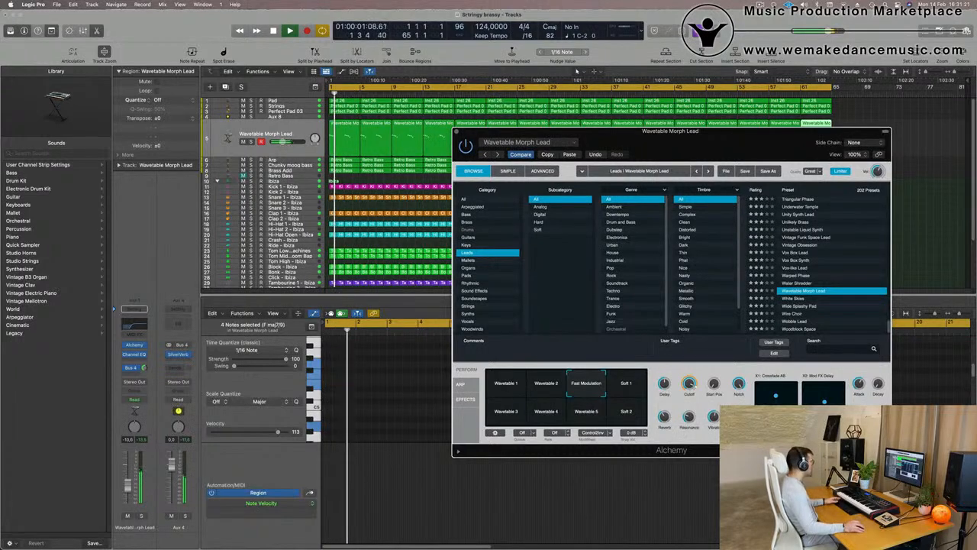
drag(689, 385, 689, 388)
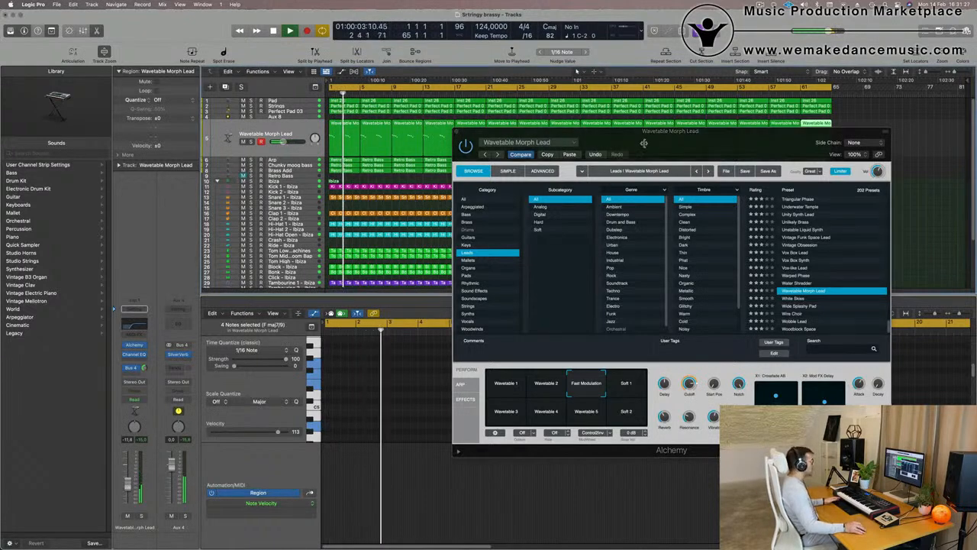
Close the Alchemy window and keep the full arrangement playing
drag(644, 143, 548, 179)
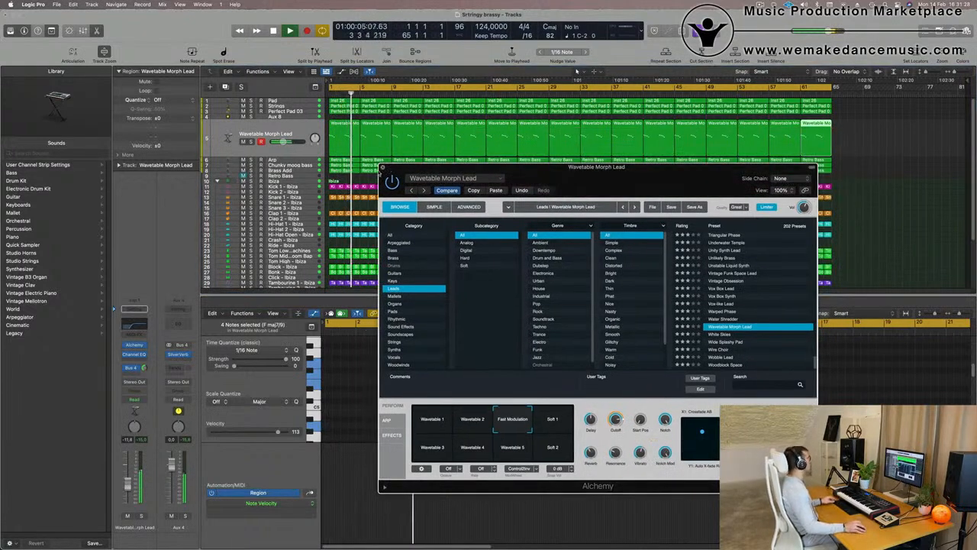
click(384, 167)
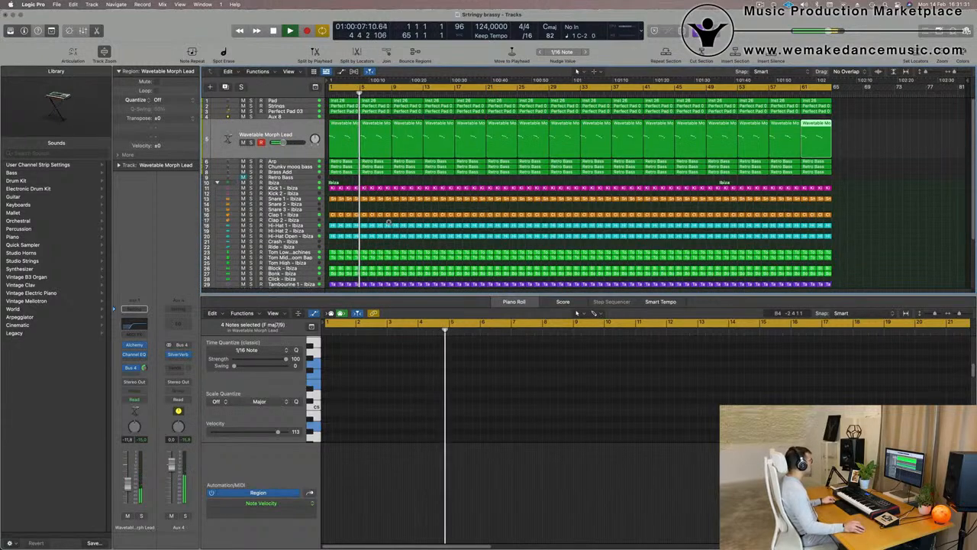
scroll(388, 220, up, 1)
scroll(370, 212, up, 1)
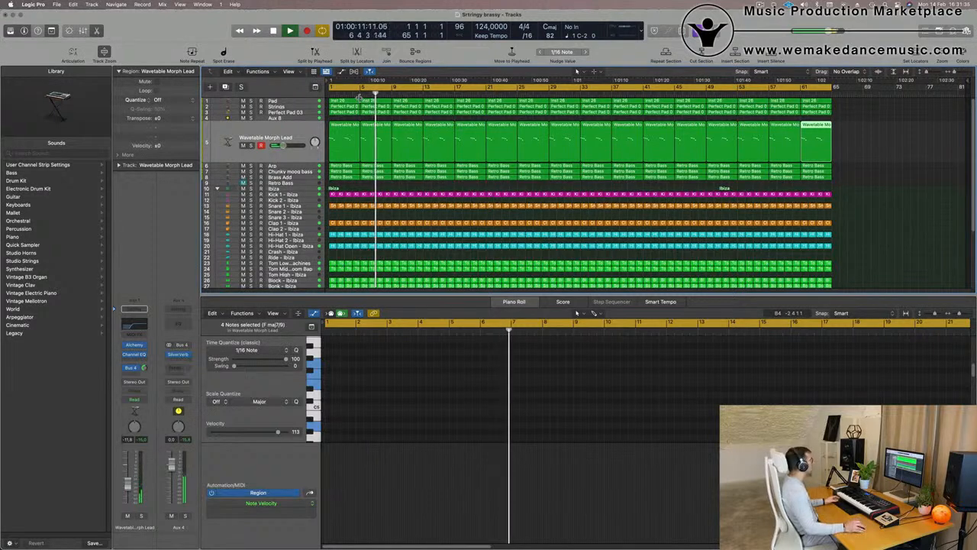
click(760, 5)
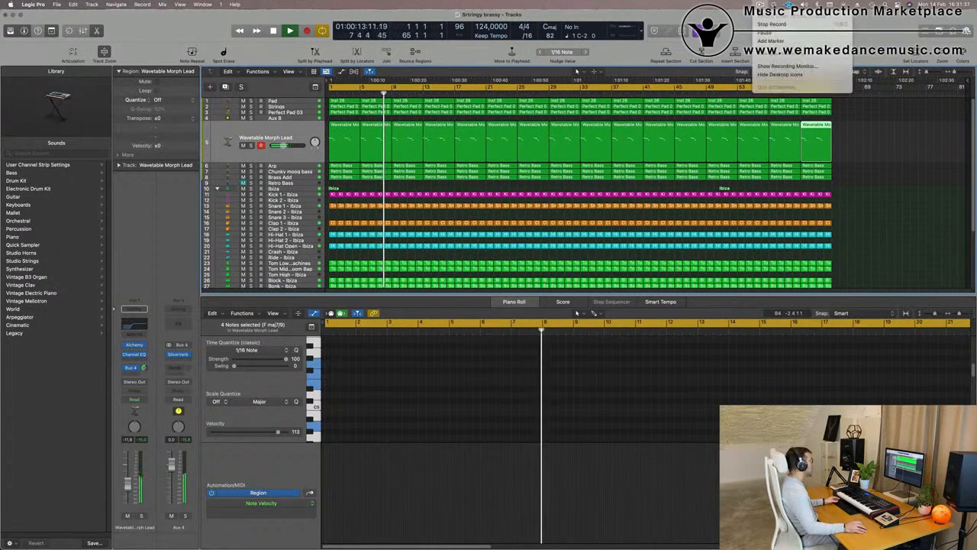
click(419, 152)
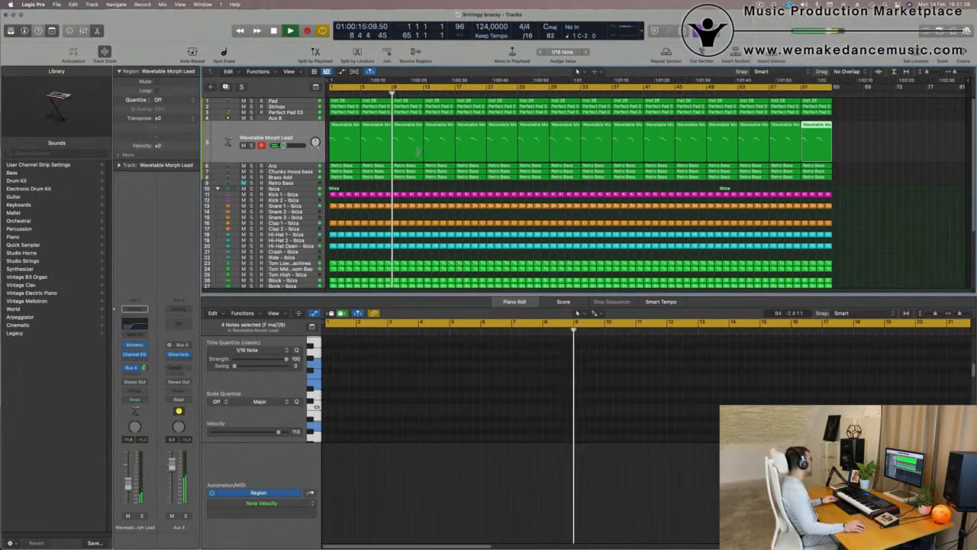